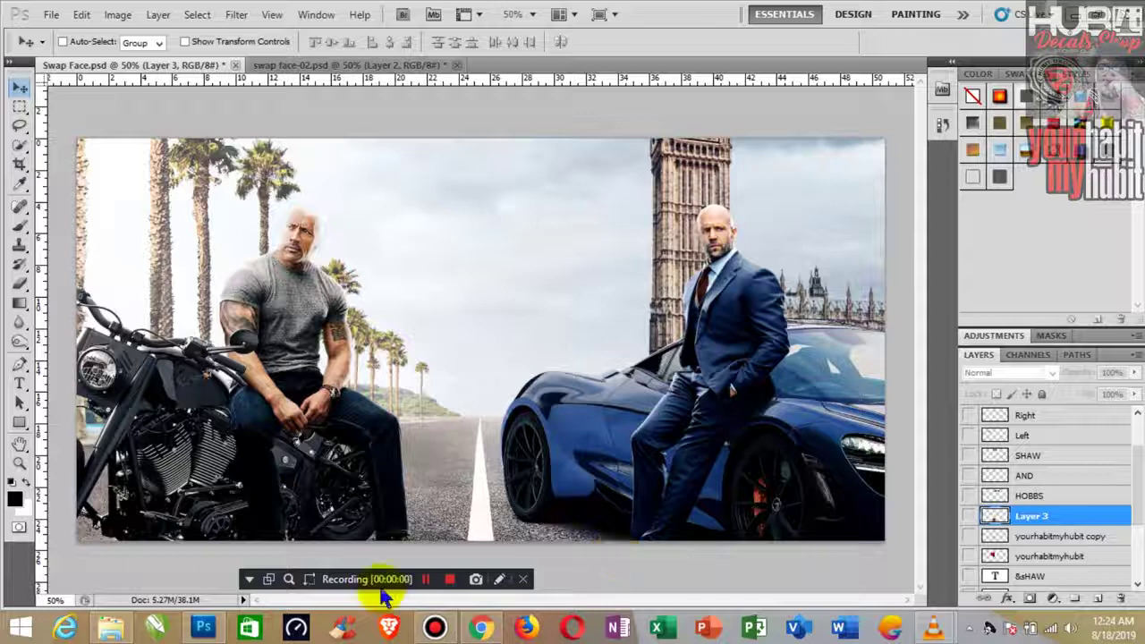
# - Zoom in and type ADOBE PHOTOSHOP in the sky at 48 pt
pyautogui.moveTo(380, 594); pyautogui.dragTo(753, 594)
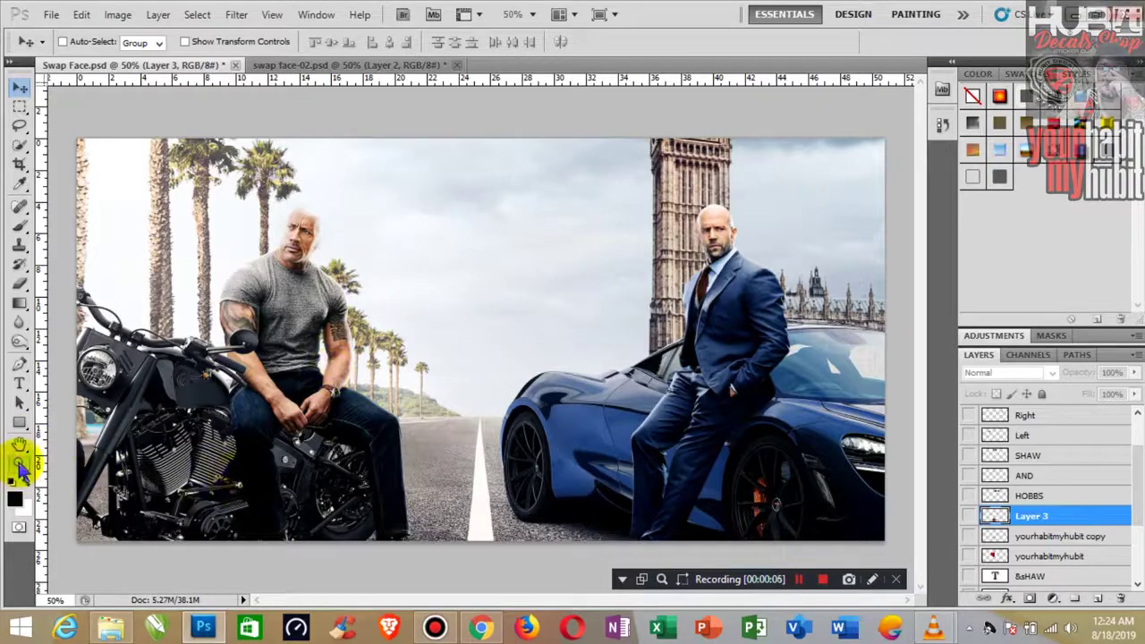
pyautogui.click(19, 463)
pyautogui.moveTo(697, 295)
pyautogui.mouseDown()
pyautogui.moveTo(735, 313)
pyautogui.moveTo(739, 246)
pyautogui.moveTo(743, 299)
pyautogui.mouseUp()
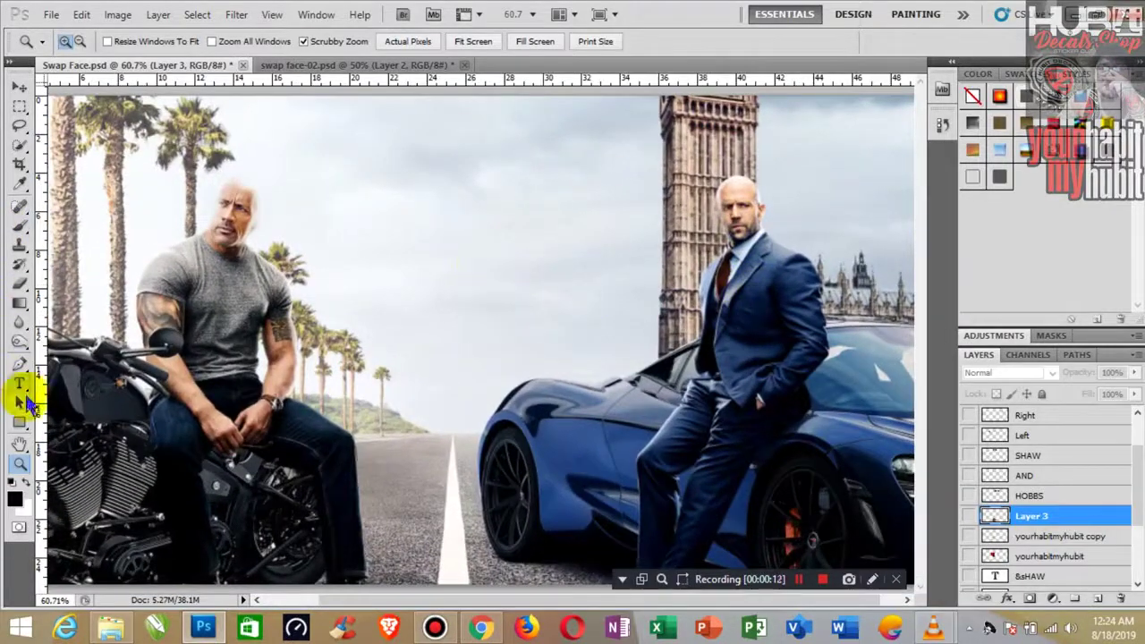
pyautogui.click(19, 385)
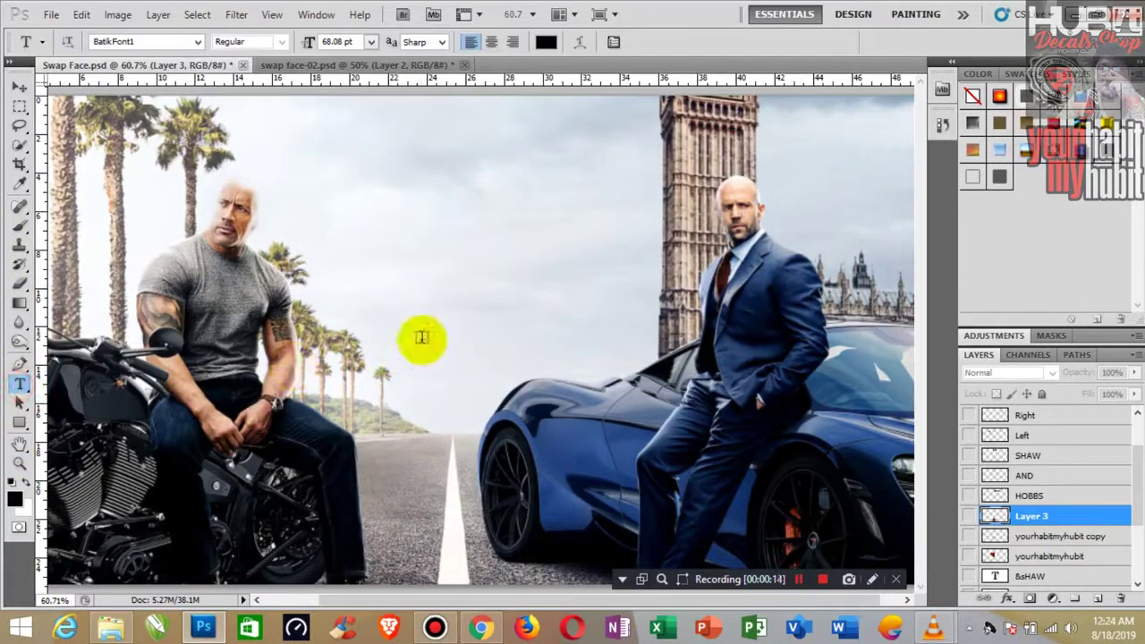
pyautogui.click(387, 253)
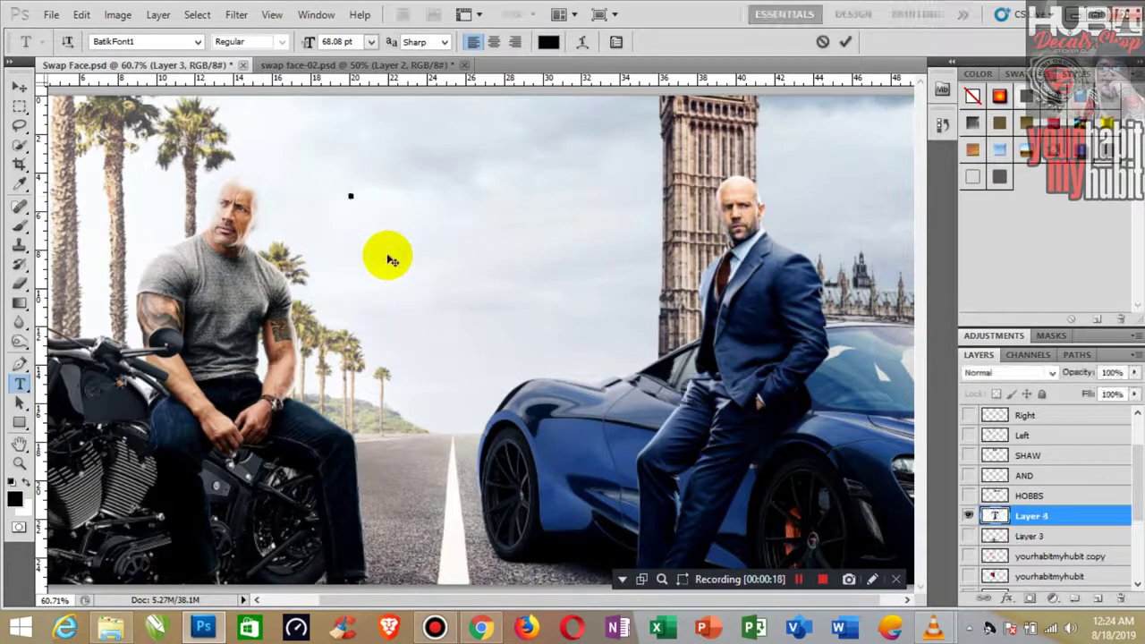
pyautogui.write('ADOBE')
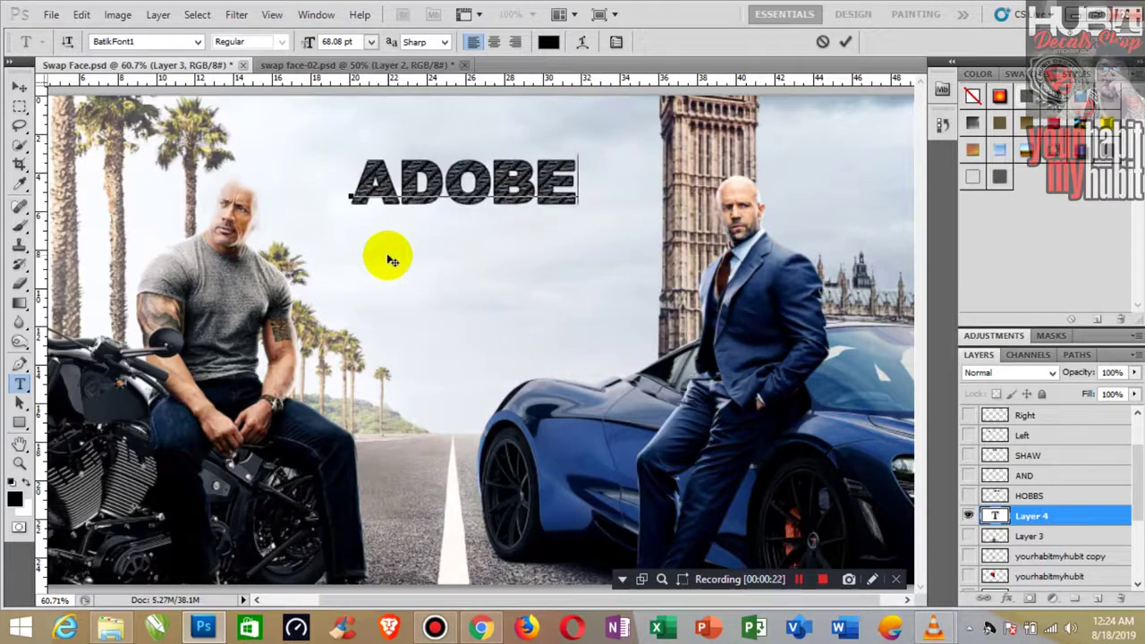
pyautogui.write(' PHOTOS')
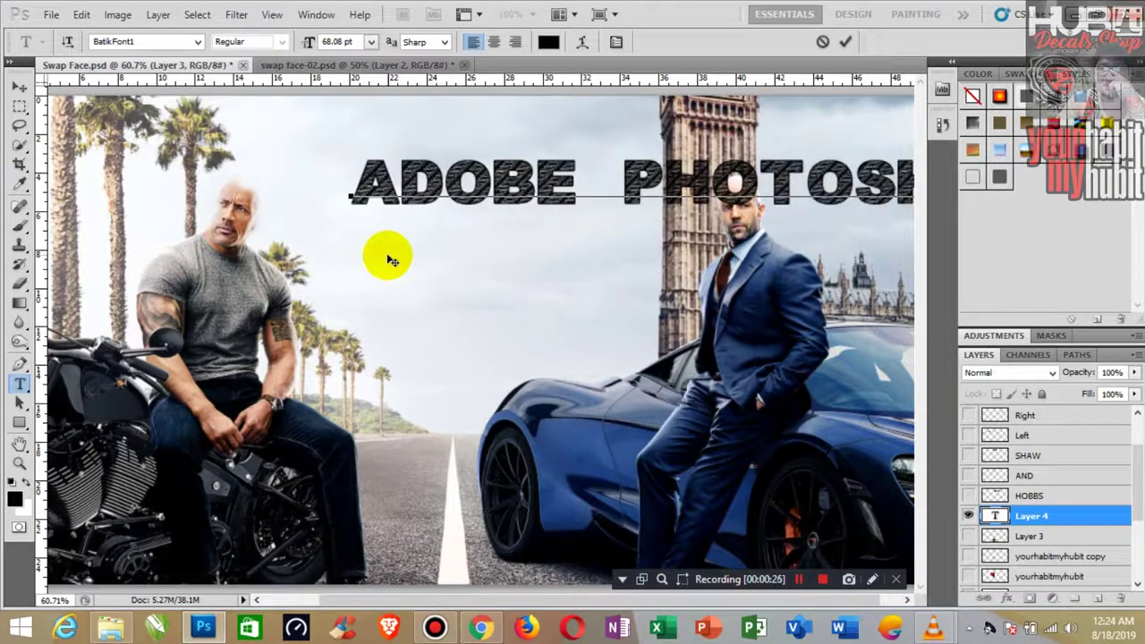
pyautogui.moveTo(353, 184); pyautogui.dragTo(393, 188)
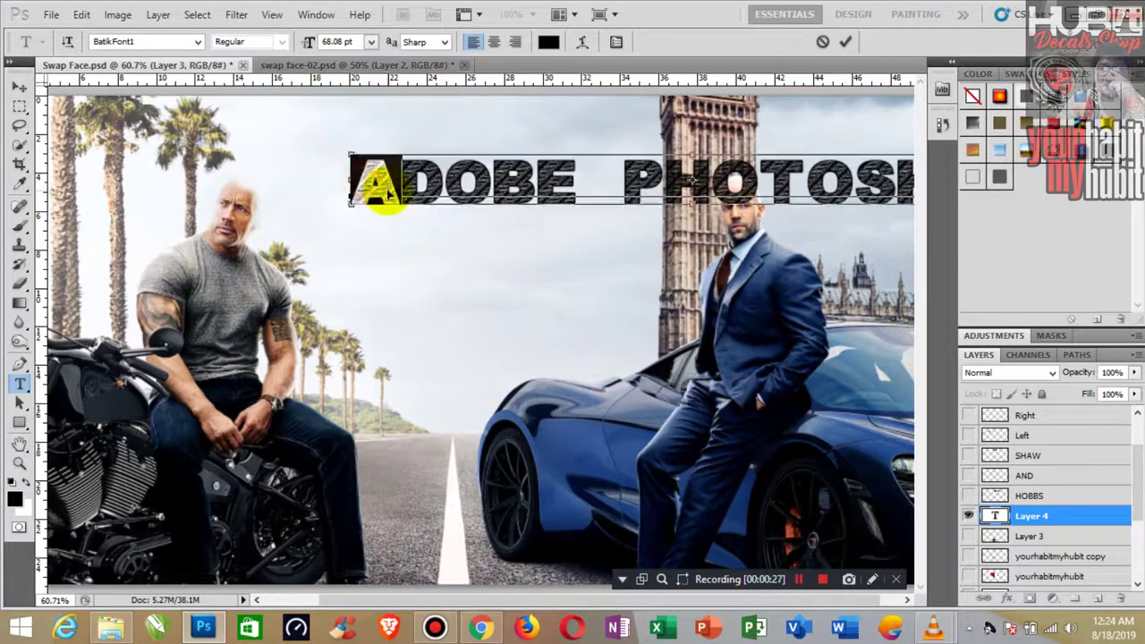
pyautogui.hotkey('ctrl', 'a')
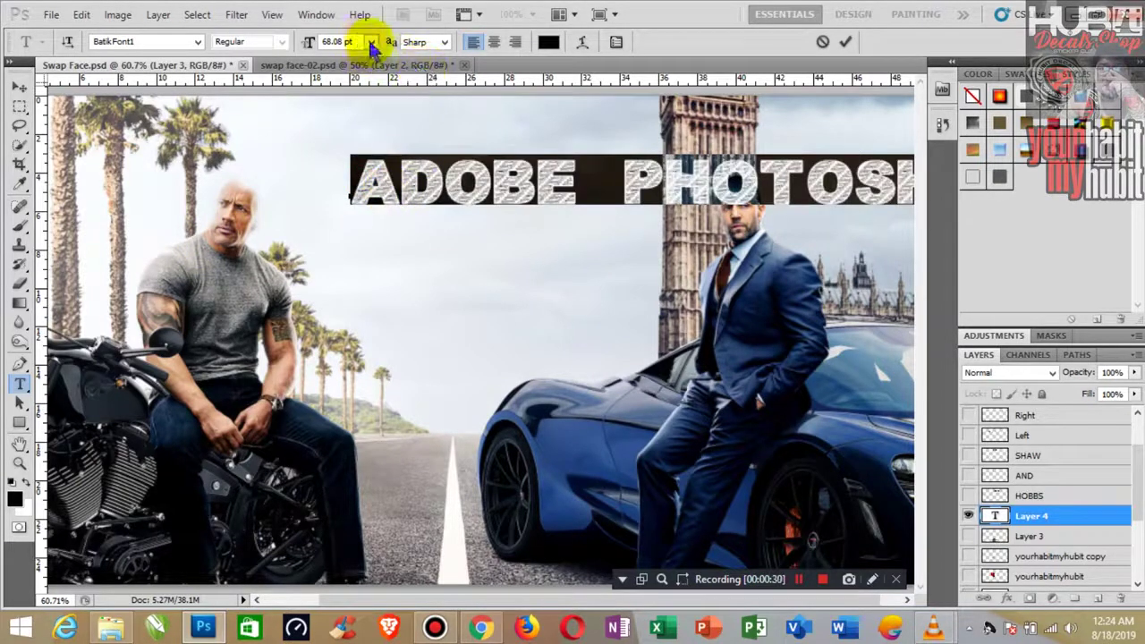
pyautogui.click(370, 43)
pyautogui.click(359, 394)
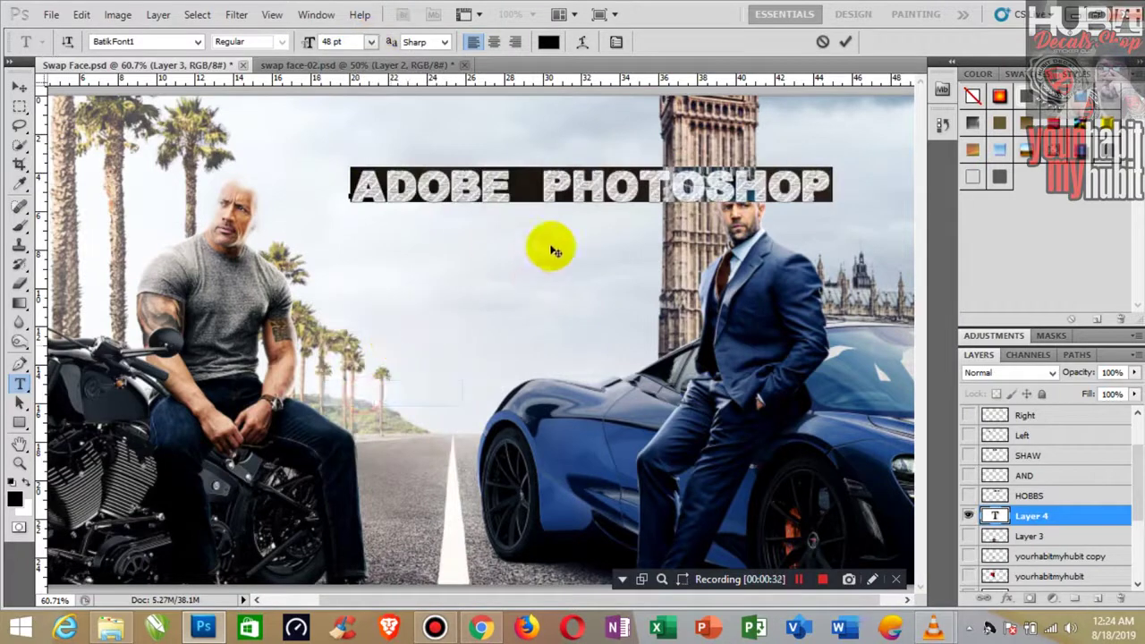
# - Break the title before PHOTOSHOP onto two lines and move it to the top centre
pyautogui.click(19, 87)
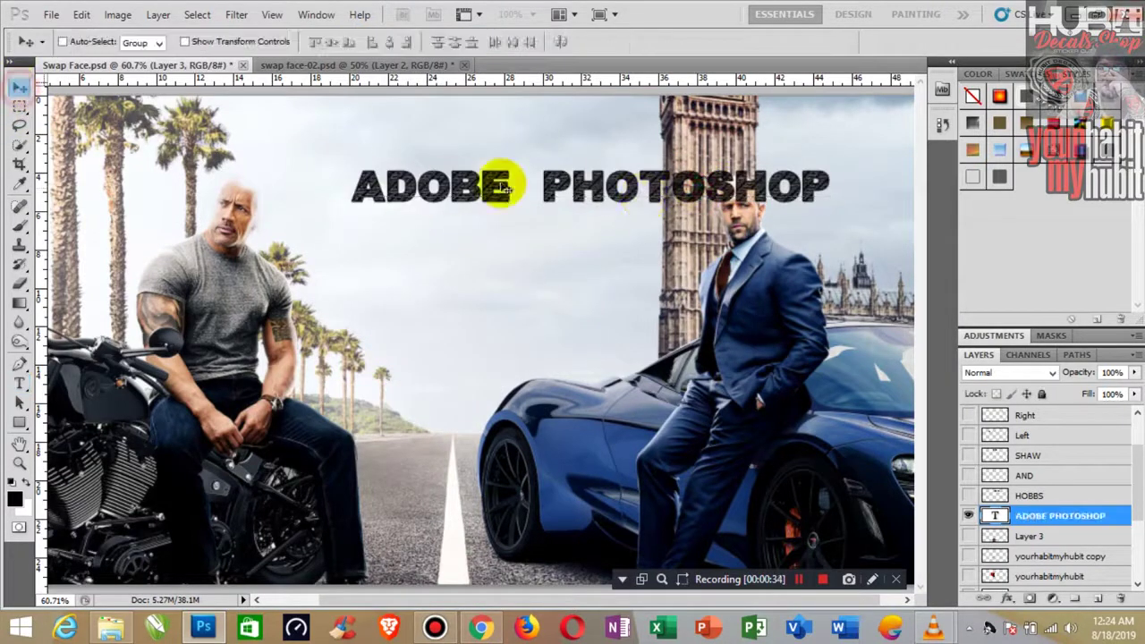
pyautogui.moveTo(564, 200); pyautogui.dragTo(421, 149)
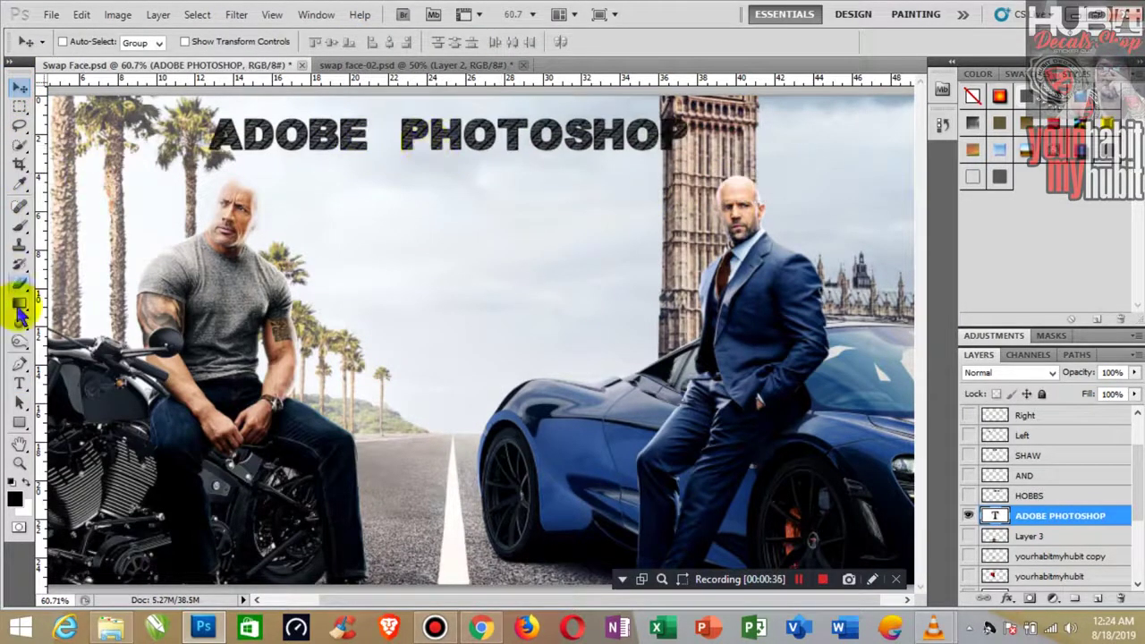
pyautogui.click(19, 383)
pyautogui.click(402, 136)
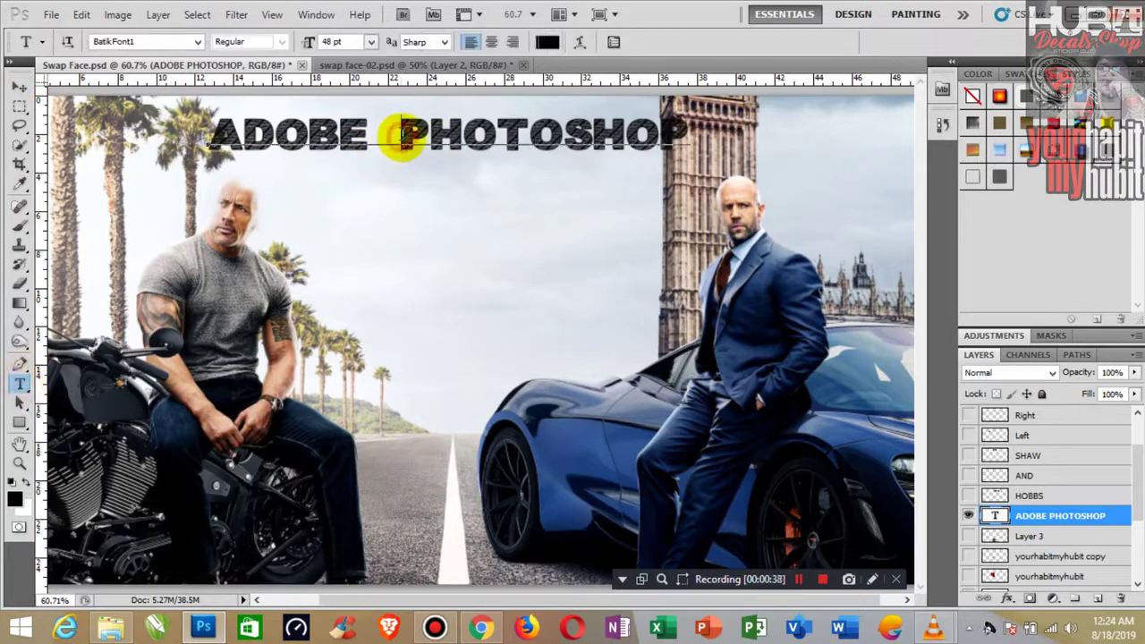
pyautogui.press('Return')
pyautogui.click(18, 87)
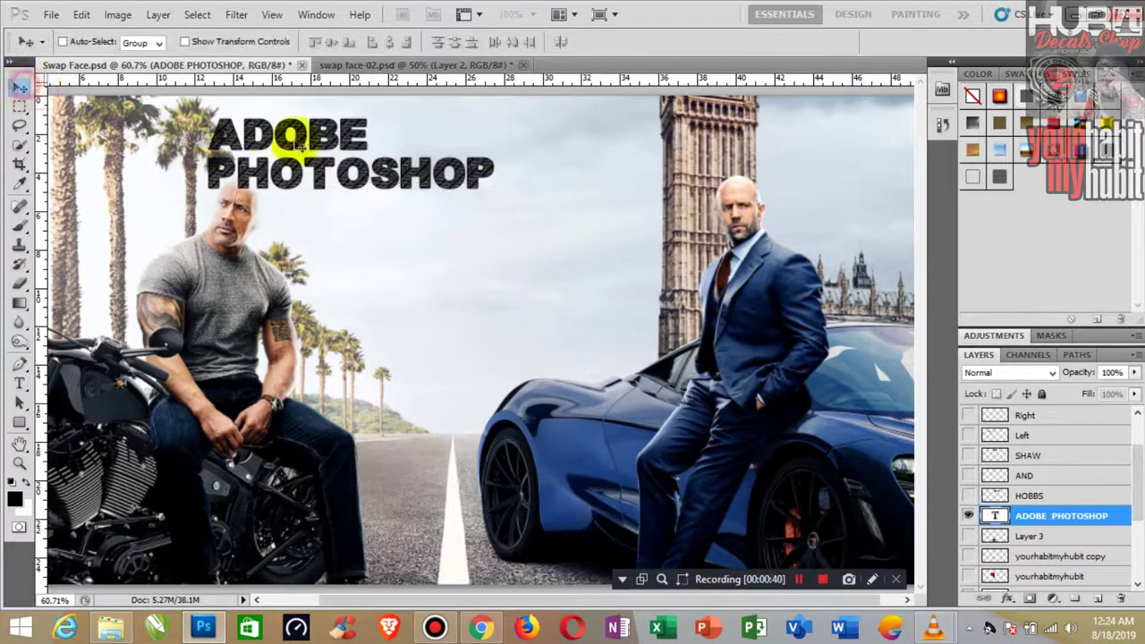
pyautogui.moveTo(300, 143); pyautogui.dragTo(413, 137)
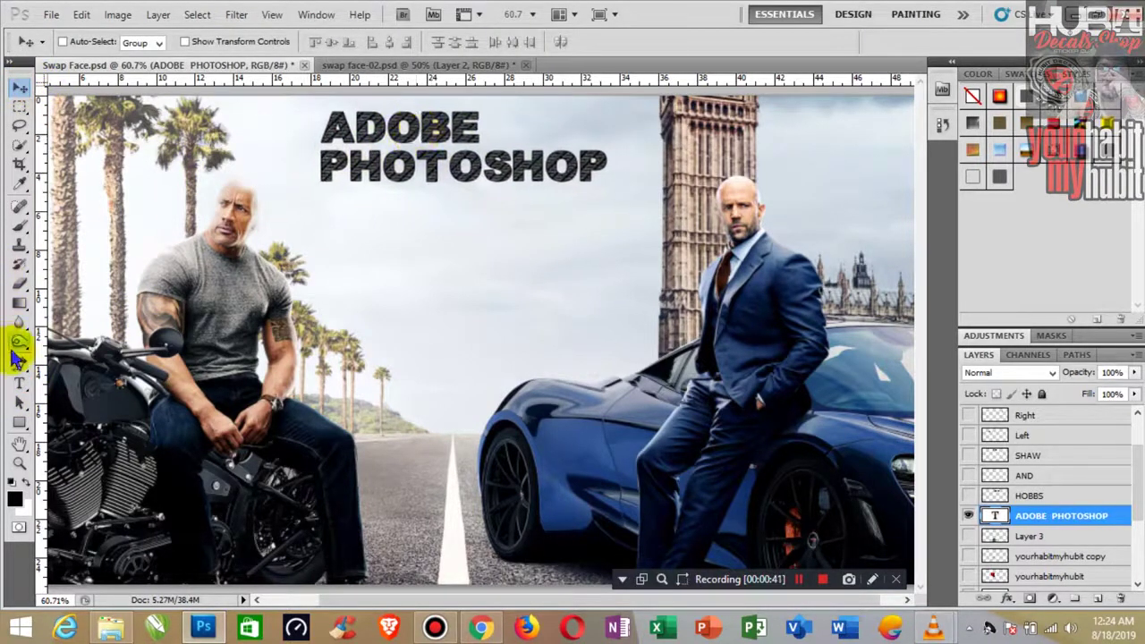
pyautogui.click(18, 383)
# - Type FACE SWAP at 72 pt with SWAP on its own line
pyautogui.click(343, 281)
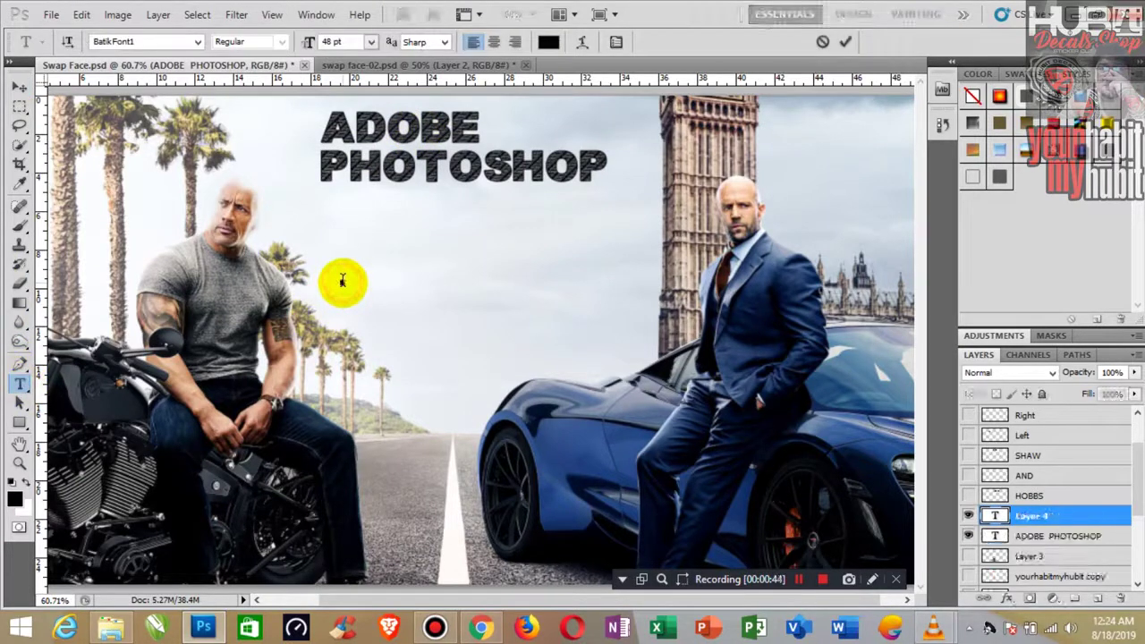
pyautogui.write('FACE SWAP')
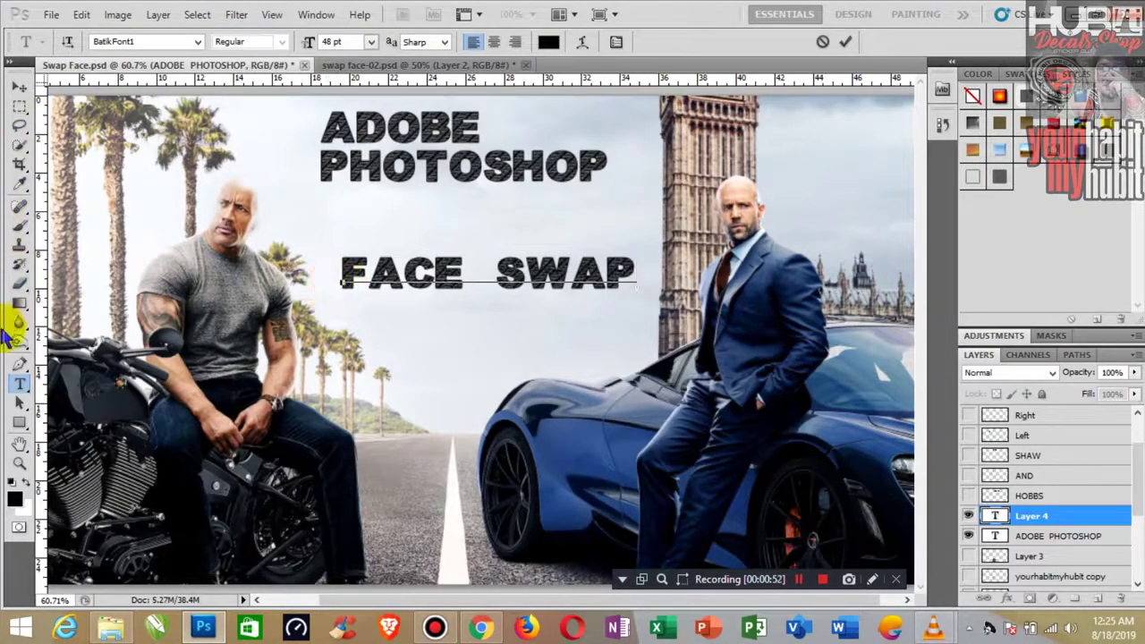
pyautogui.click(19, 87)
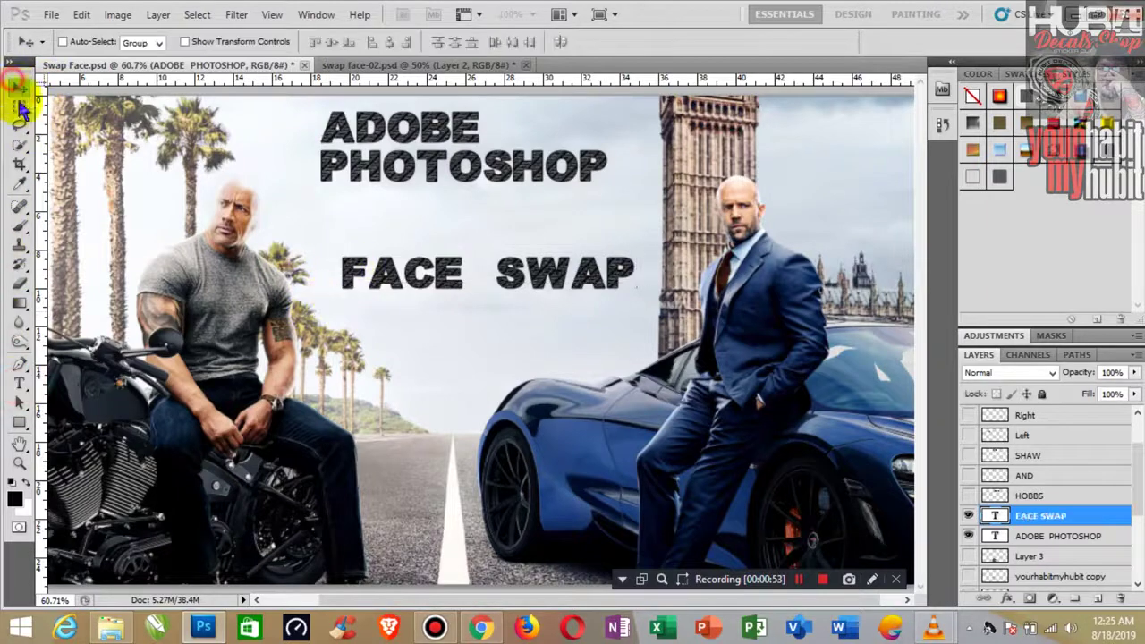
pyautogui.click(19, 383)
pyautogui.moveTo(342, 270); pyautogui.dragTo(688, 271)
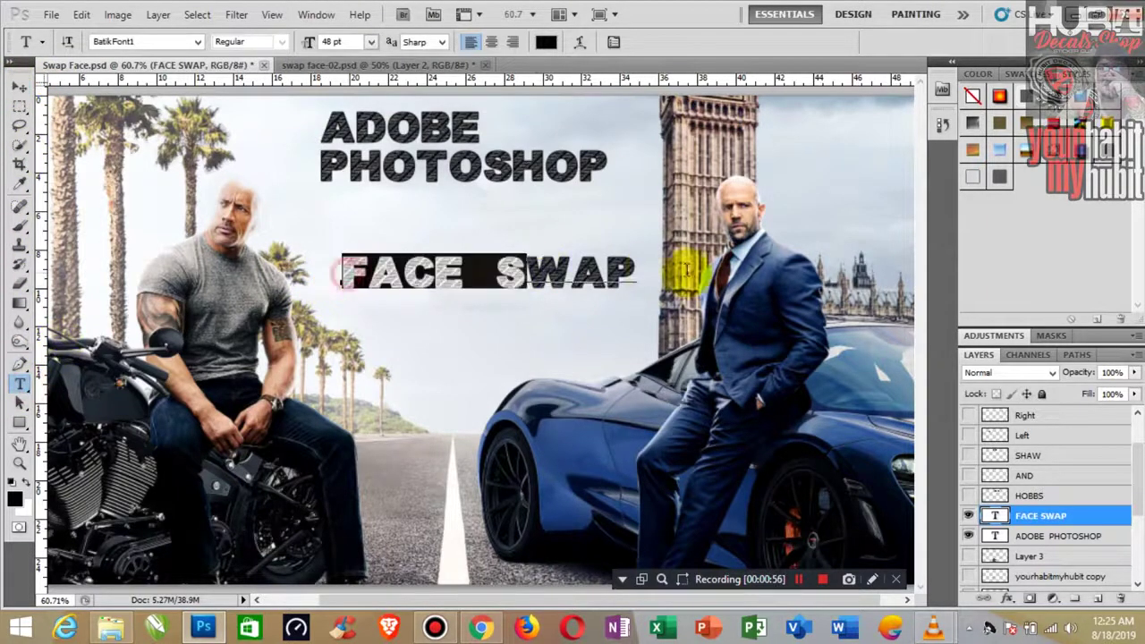
pyautogui.click(370, 42)
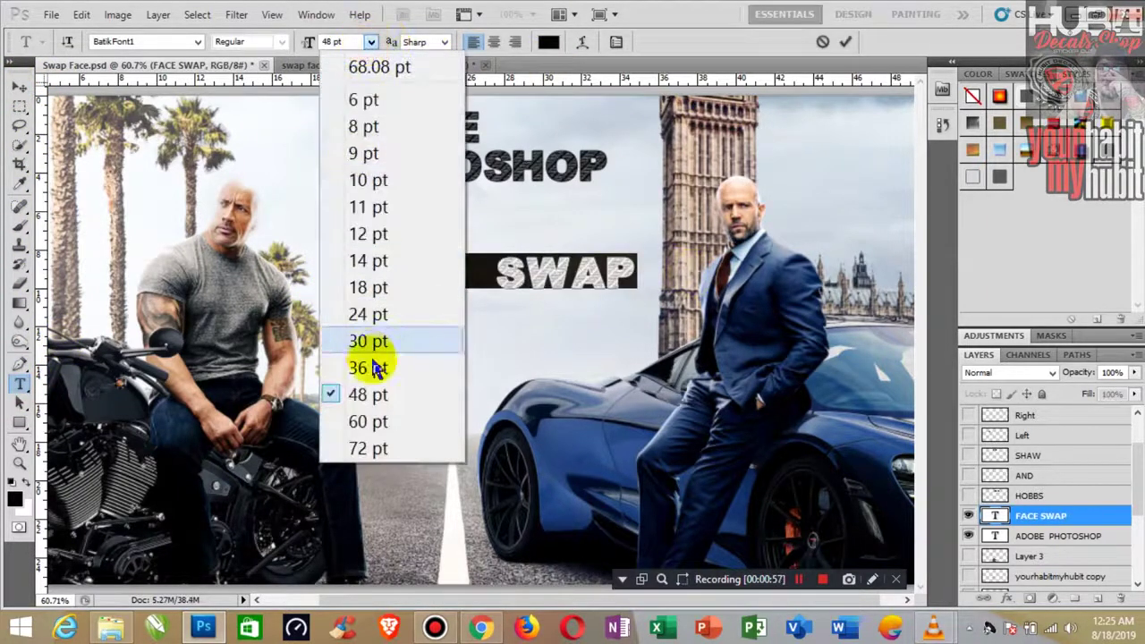
pyautogui.click(365, 449)
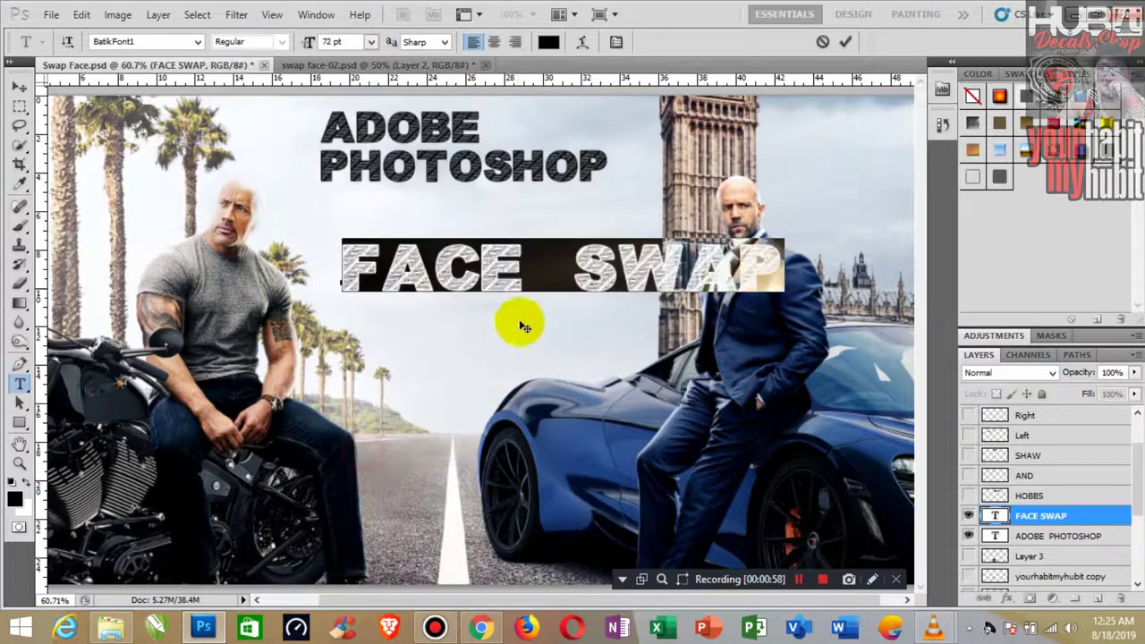
pyautogui.click(579, 272)
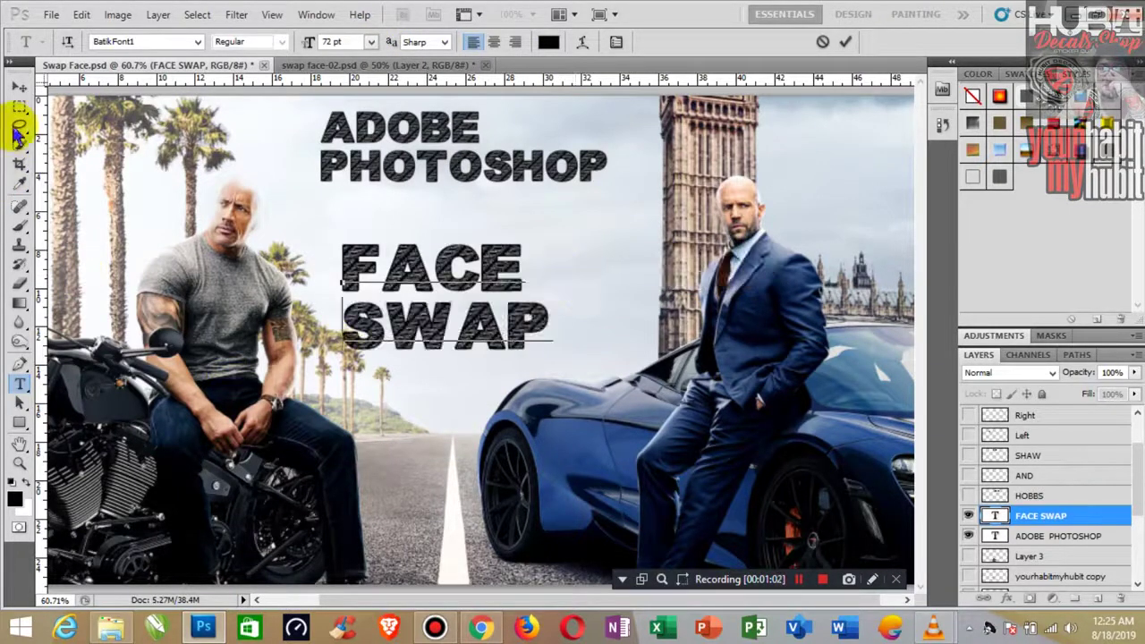
pyautogui.click(18, 86)
# - Centre-align the FACE SWAP lines and position them centred beneath the title
pyautogui.click(18, 383)
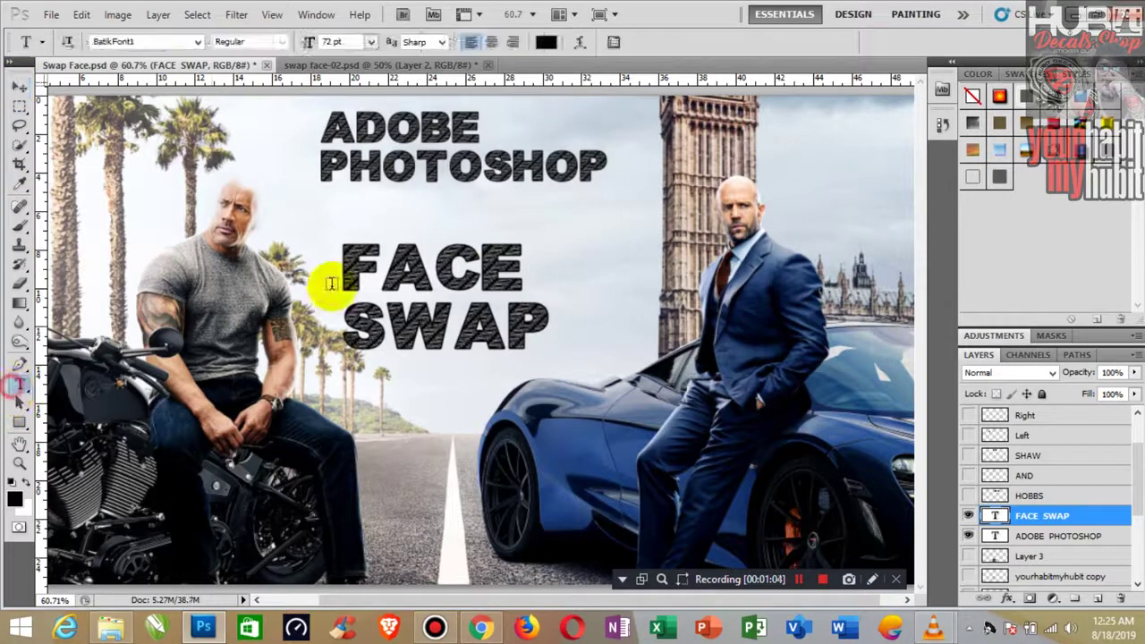
pyautogui.moveTo(345, 273); pyautogui.dragTo(583, 313)
pyautogui.click(493, 41)
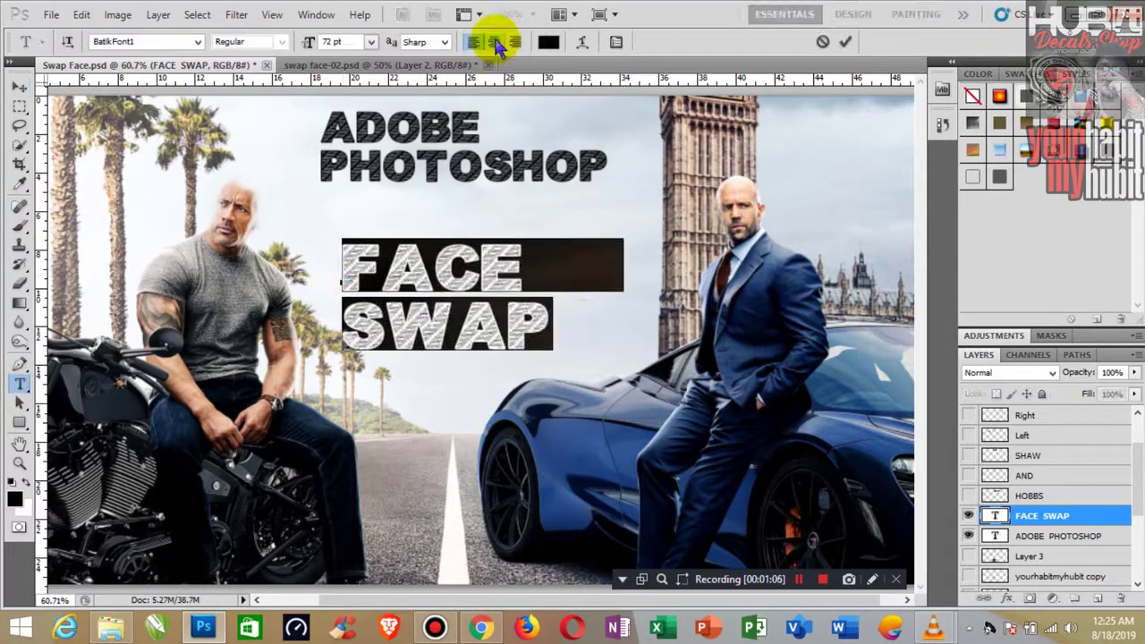
pyautogui.click(19, 87)
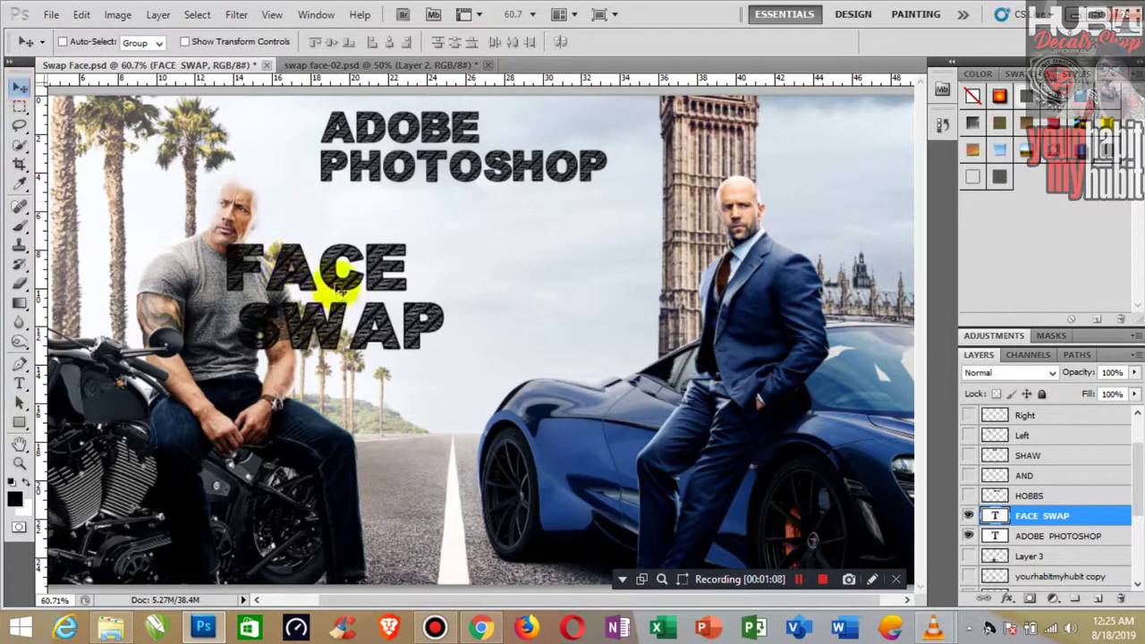
pyautogui.moveTo(340, 273)
pyautogui.mouseDown()
pyautogui.moveTo(458, 264)
pyautogui.moveTo(482, 251)
pyautogui.mouseUp()
pyautogui.click(18, 383)
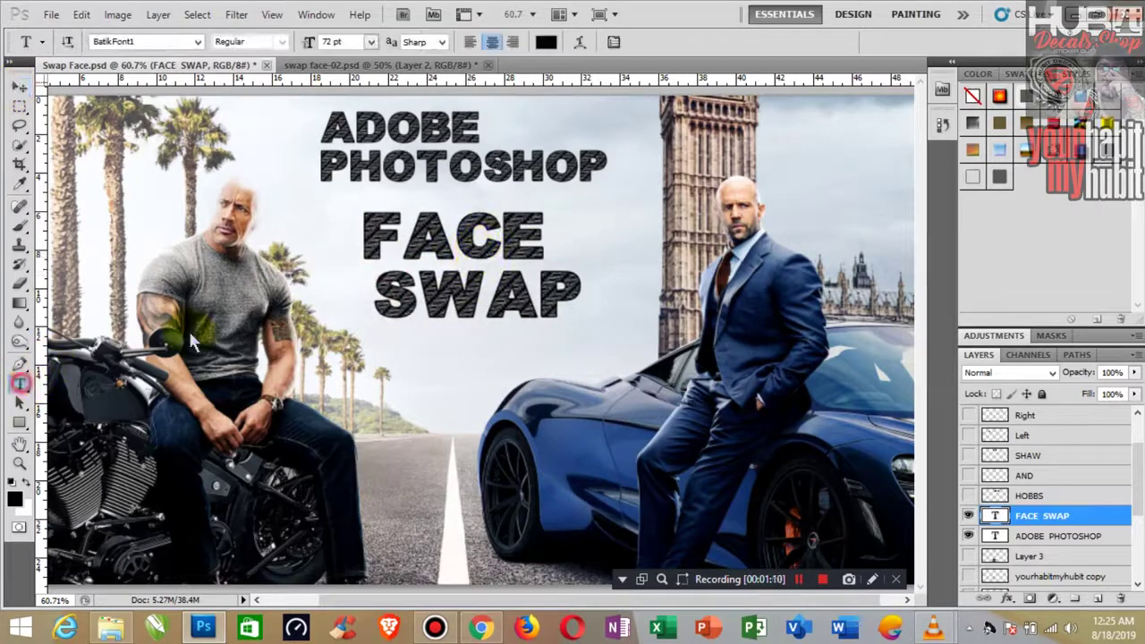
pyautogui.moveTo(365, 242); pyautogui.dragTo(587, 312)
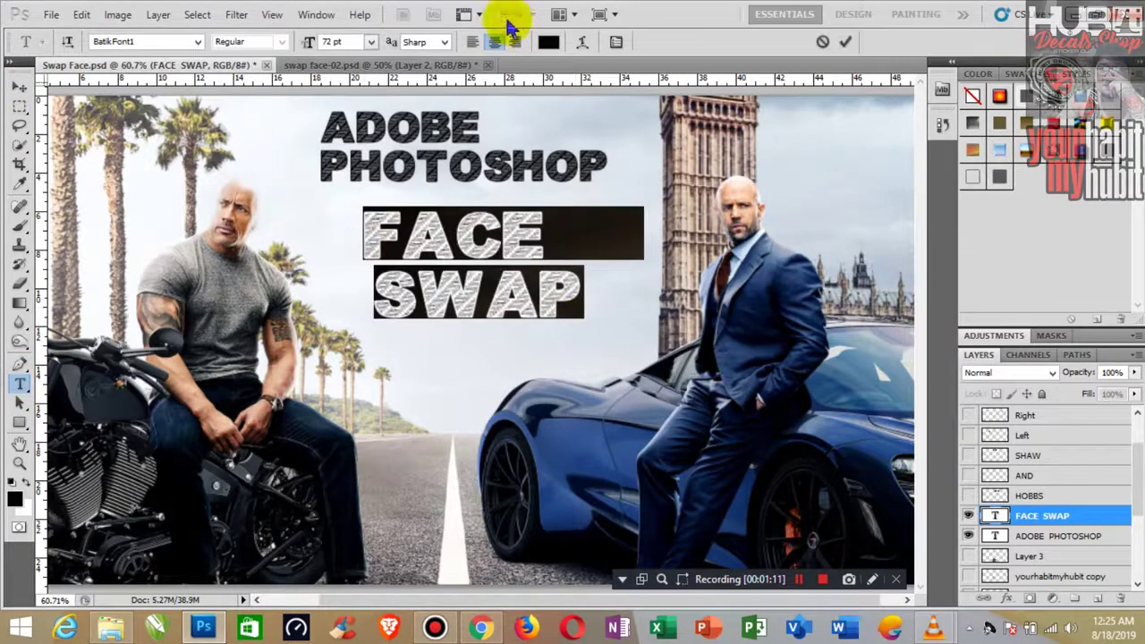
pyautogui.click(472, 41)
pyautogui.click(498, 243)
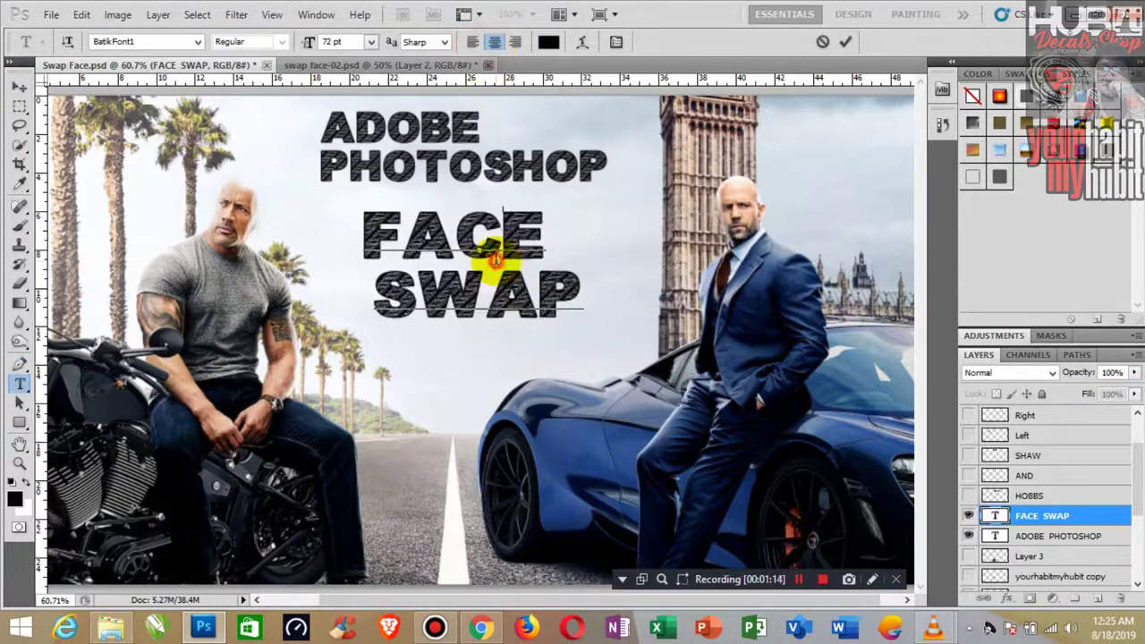
pyautogui.click(18, 90)
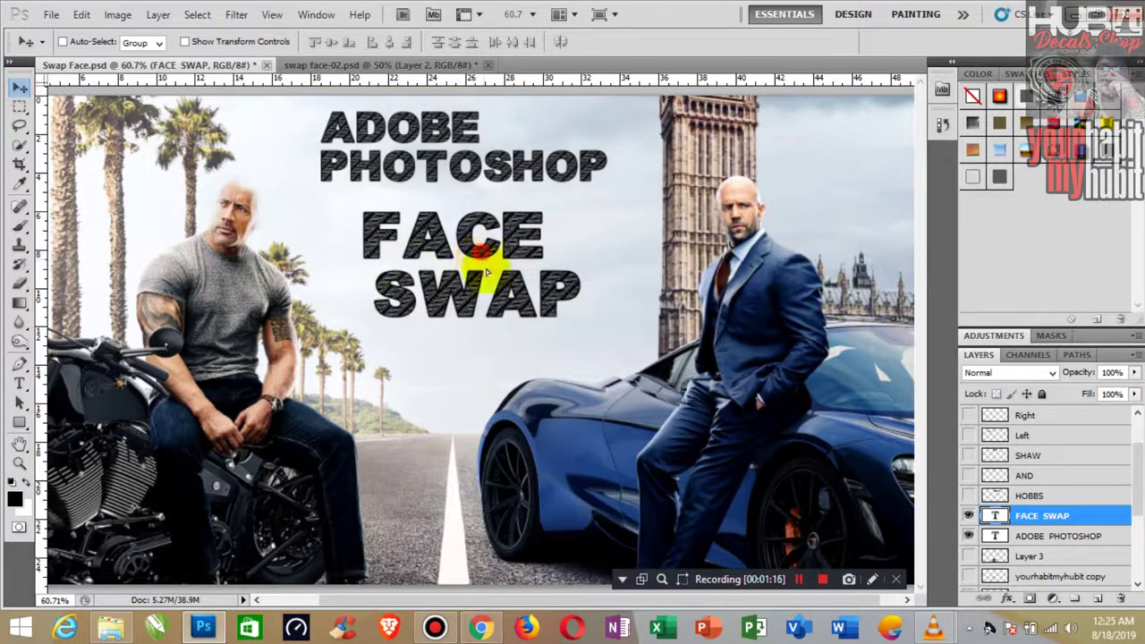
pyautogui.moveTo(486, 272); pyautogui.dragTo(535, 272)
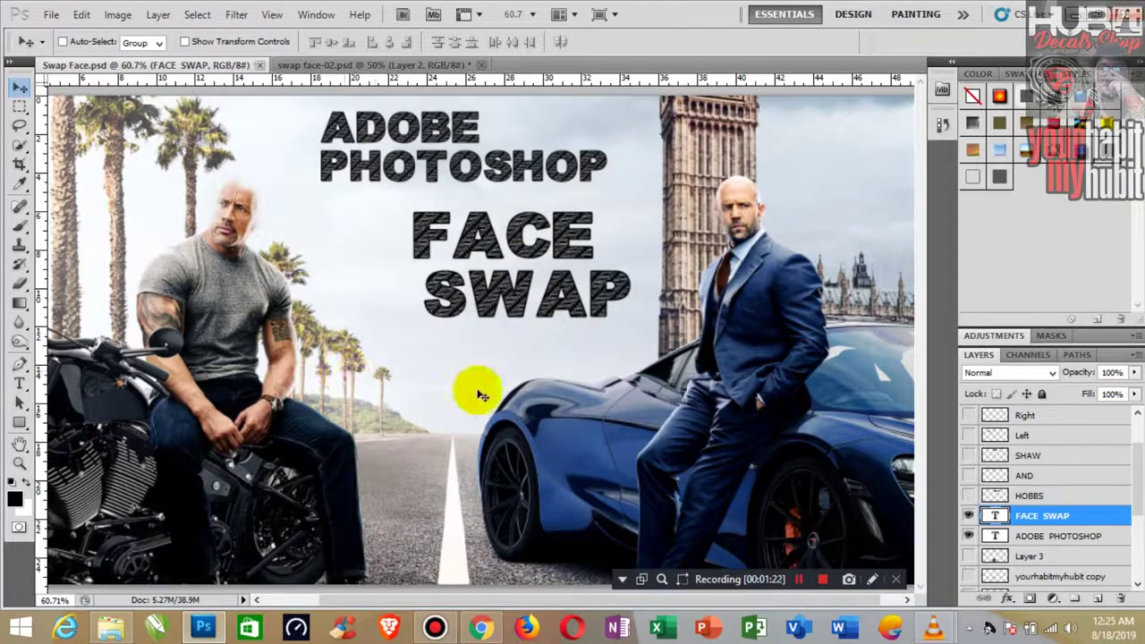
pyautogui.scroll(-2, 1131, 488)
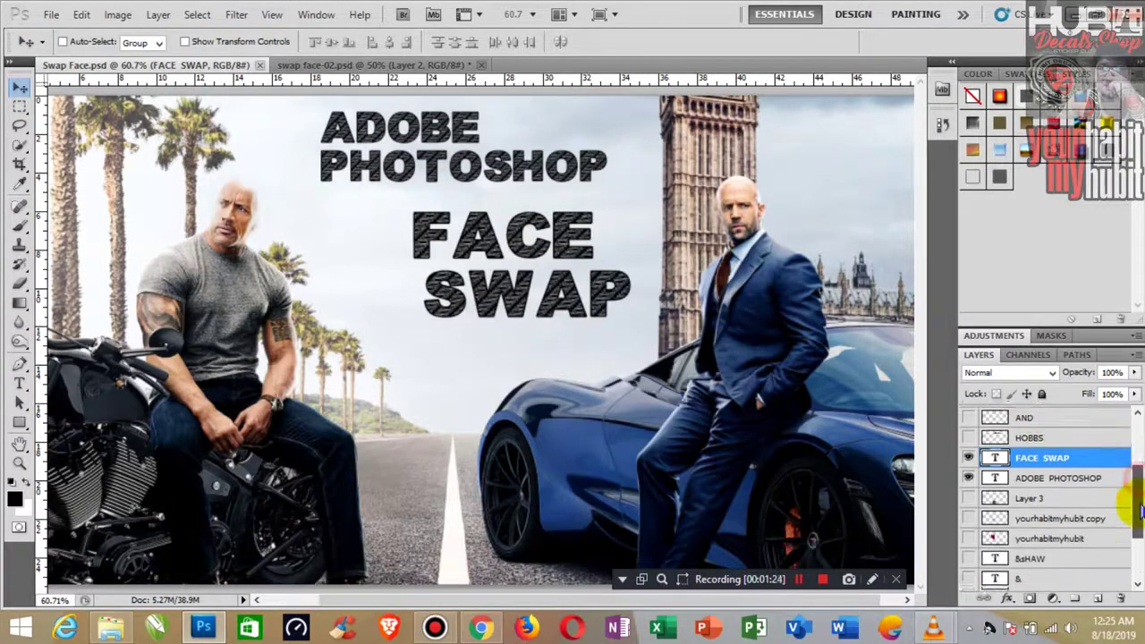
pyautogui.scroll(-2, 1131, 487)
pyautogui.scroll(4, 1131, 488)
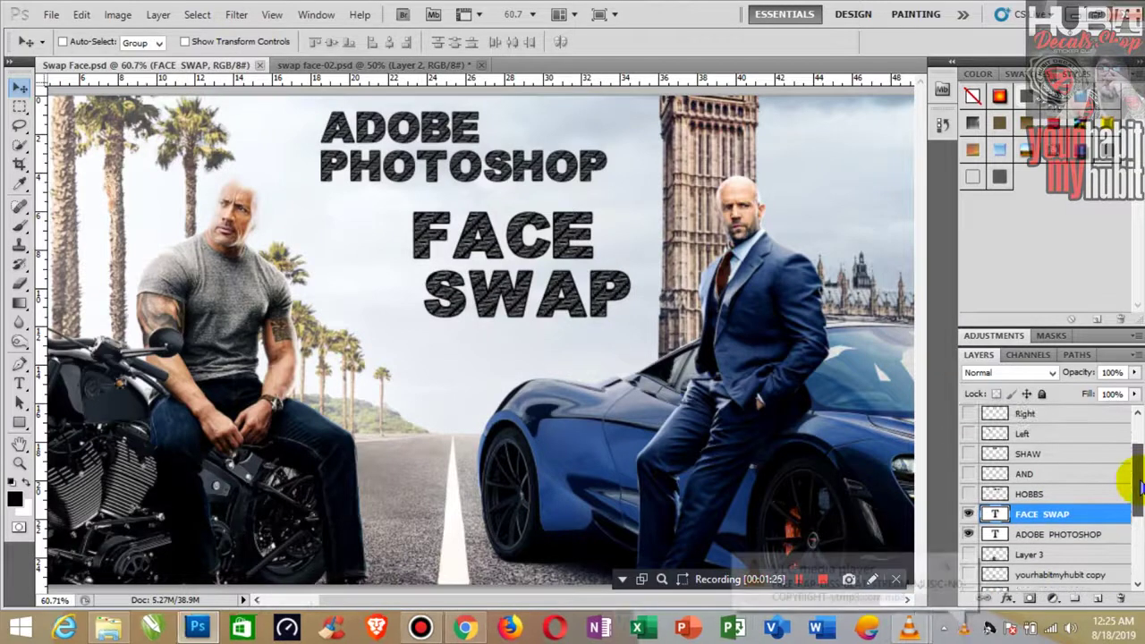
# - Compare the Swap Face poster with swap face-02, then zoom into the rider's face
pyautogui.click(318, 65)
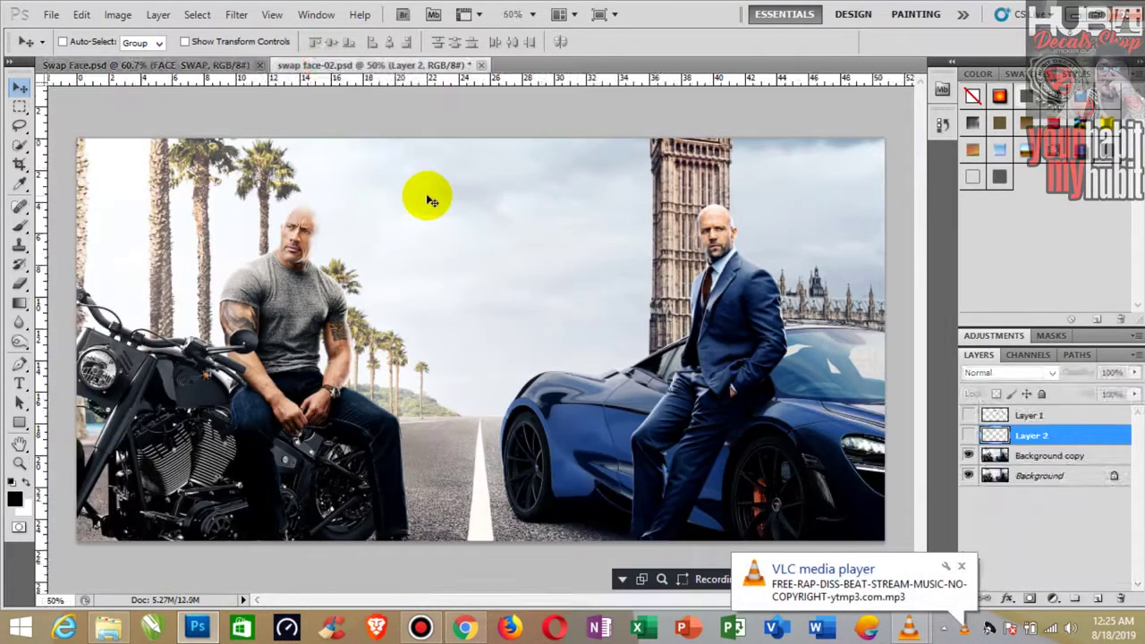
pyautogui.click(213, 65)
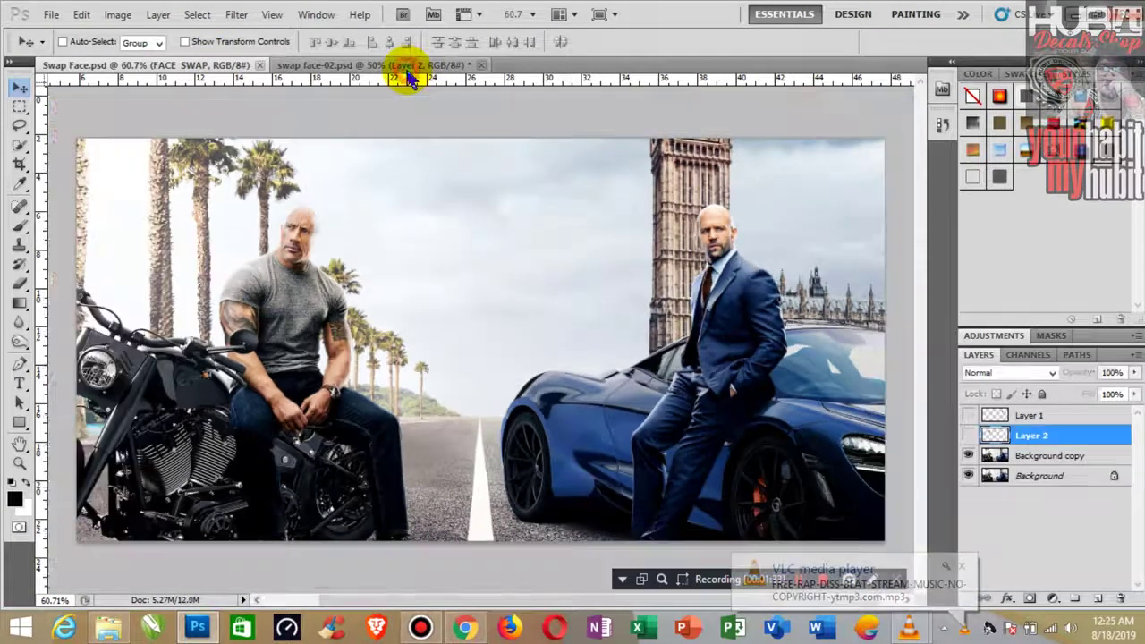
pyautogui.click(410, 65)
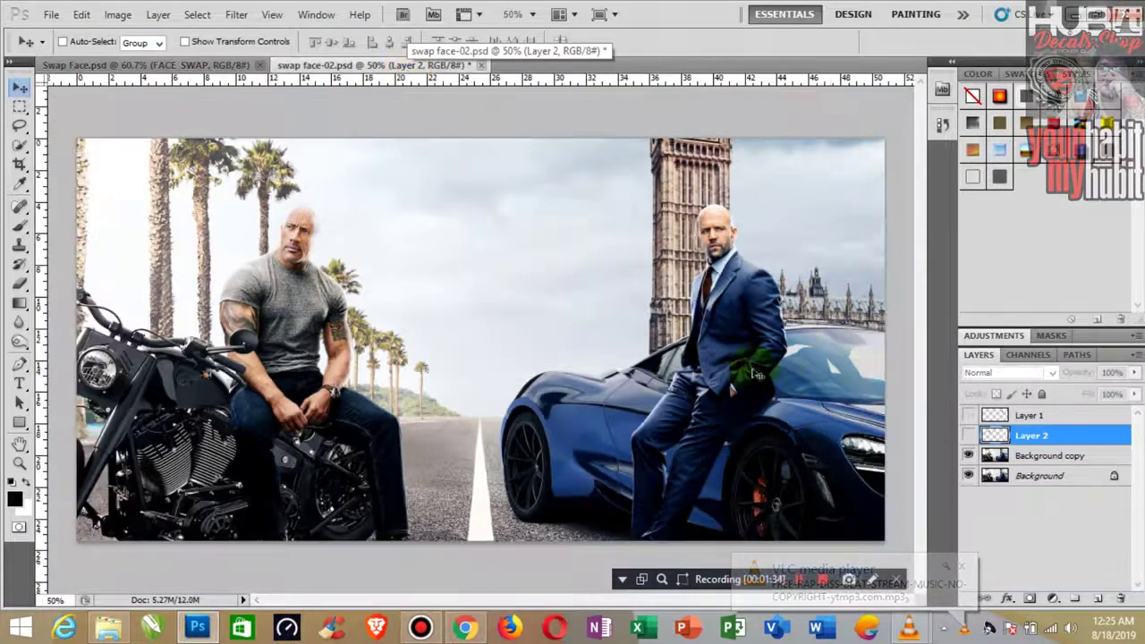
pyautogui.click(19, 463)
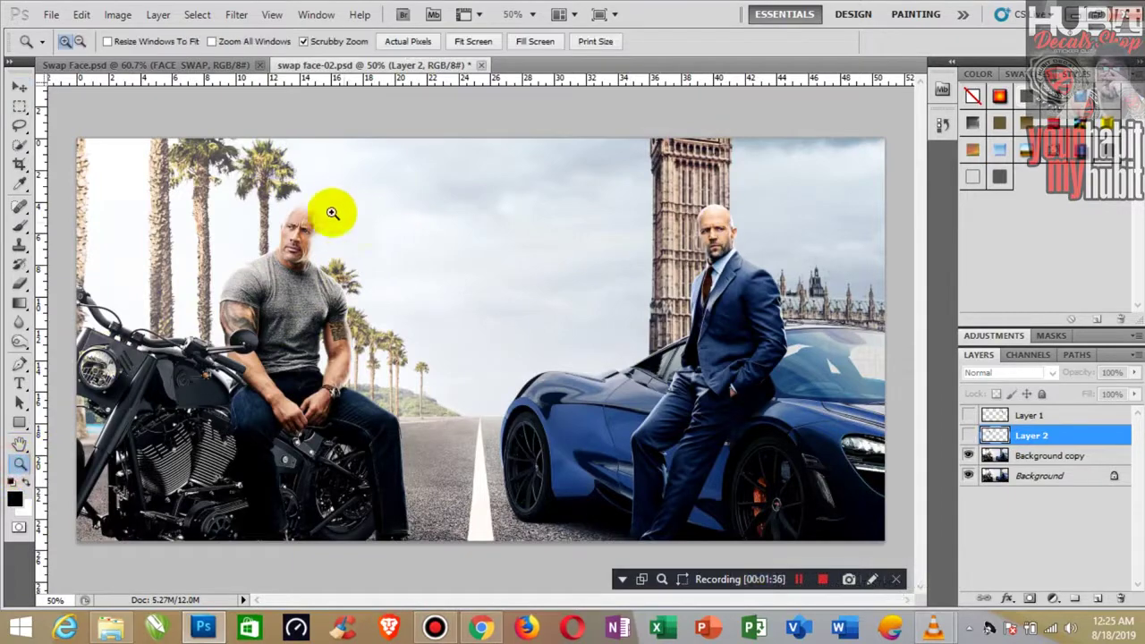
pyautogui.moveTo(317, 210); pyautogui.dragTo(393, 225)
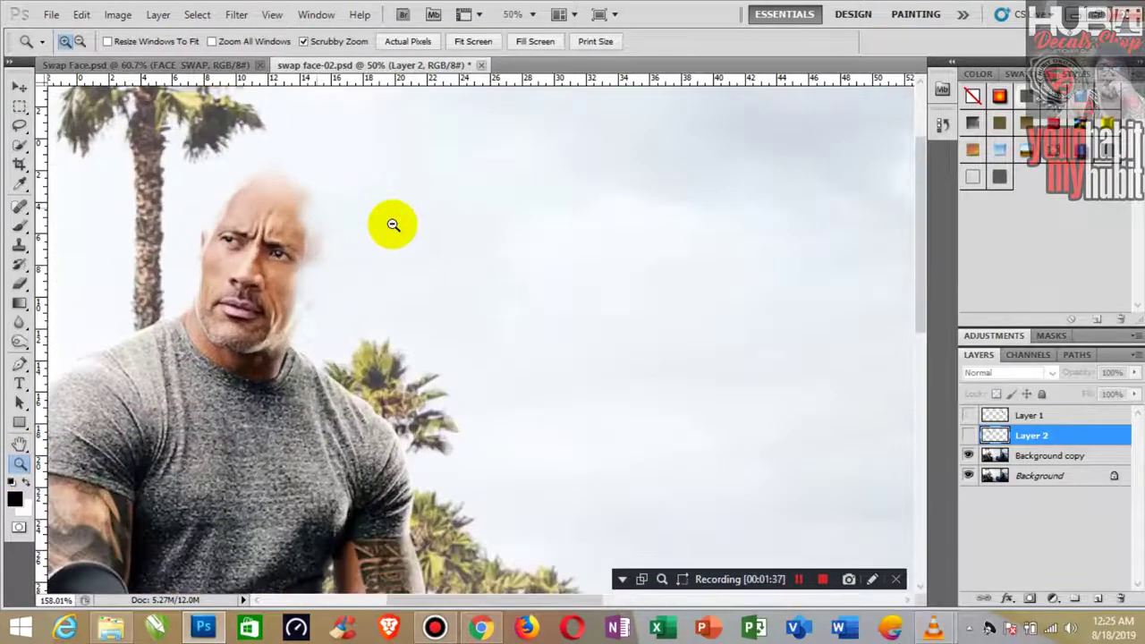
# - Try a quick selection of the rider's head, clear it, and glance back at the poster
pyautogui.click(19, 143)
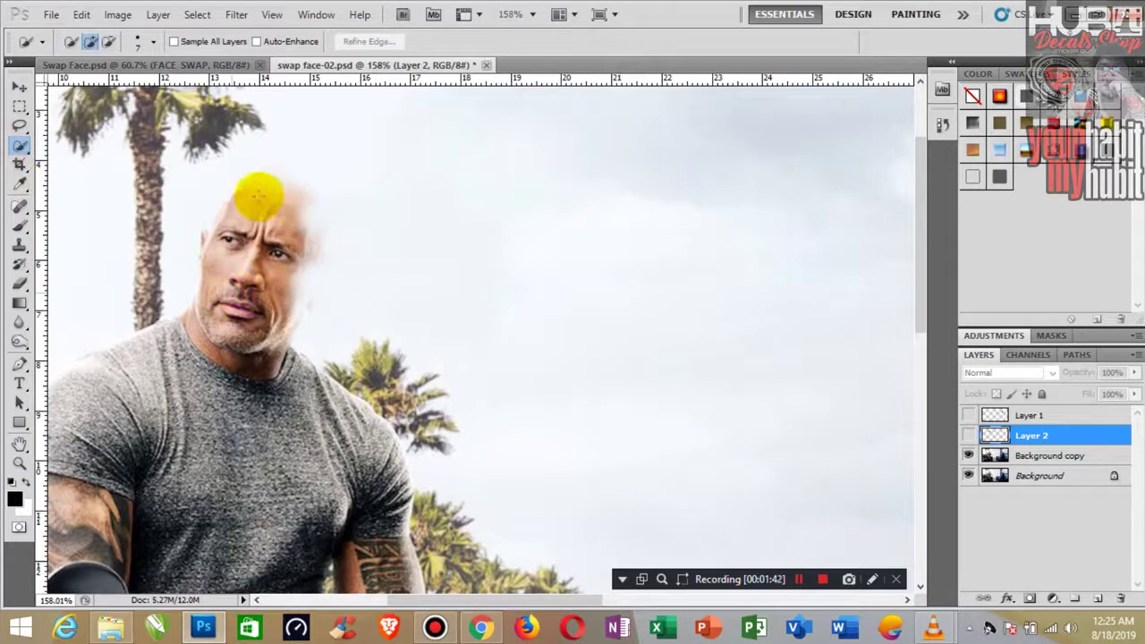
pyautogui.moveTo(253, 196)
pyautogui.mouseDown()
pyautogui.moveTo(215, 271)
pyautogui.moveTo(228, 382)
pyautogui.moveTo(273, 394)
pyautogui.mouseUp()
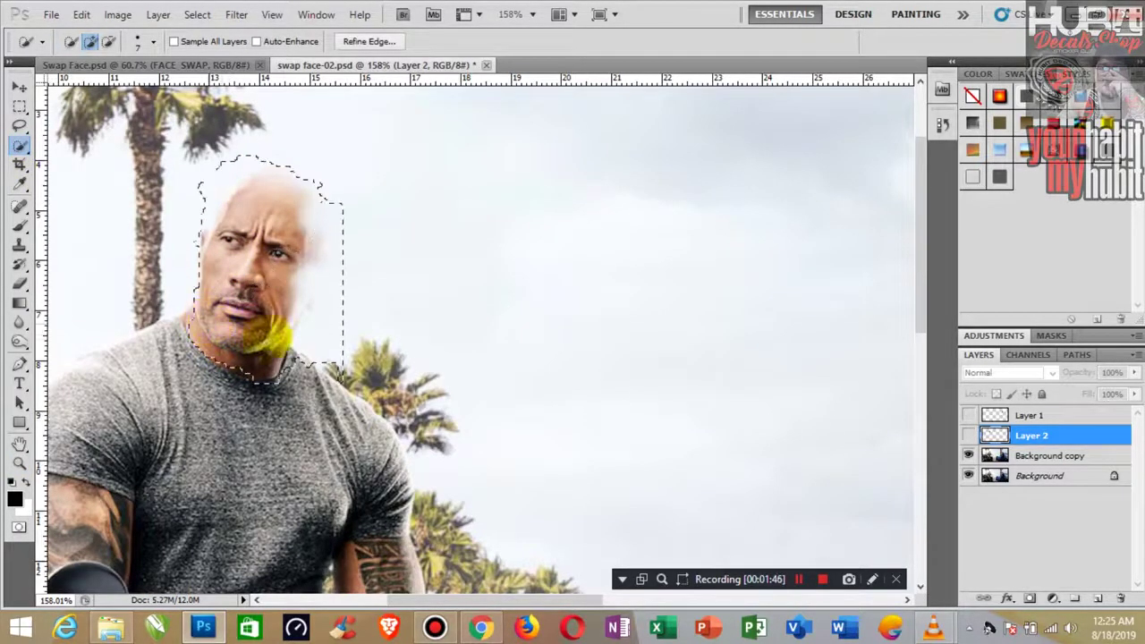
pyautogui.click(19, 106)
pyautogui.click(277, 200)
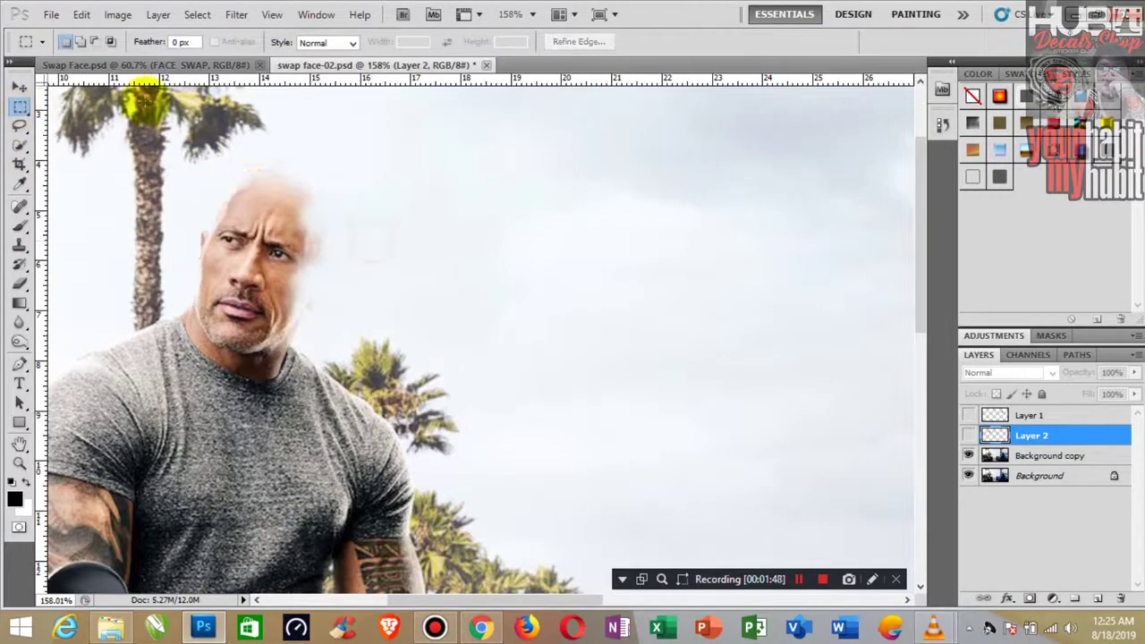
pyautogui.click(230, 67)
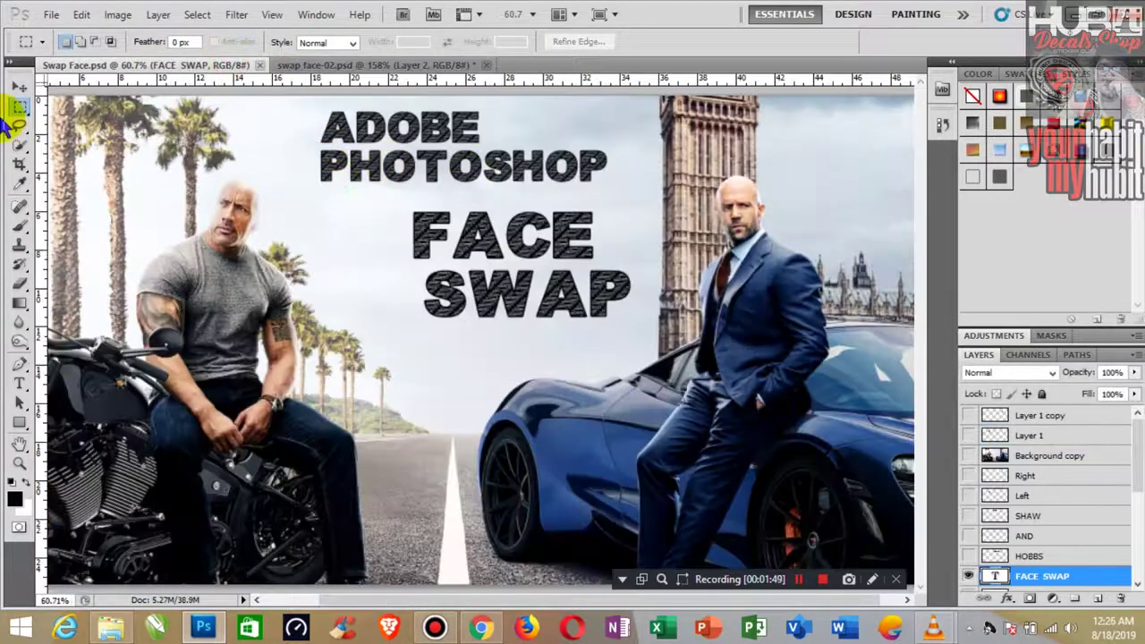
pyautogui.click(20, 86)
pyautogui.click(330, 67)
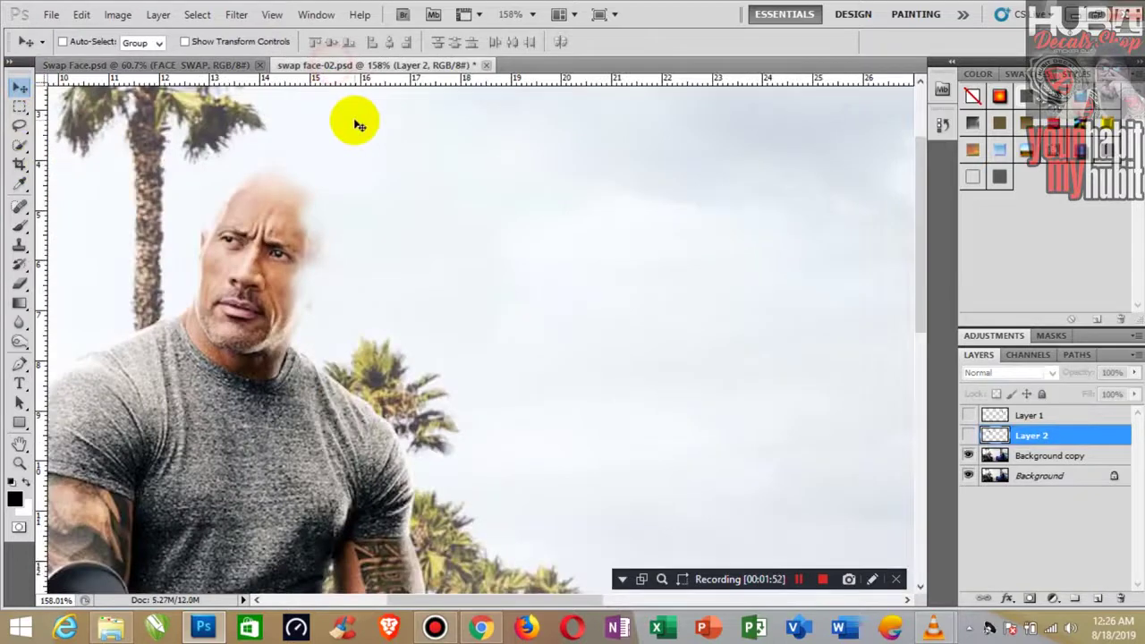
# - Open untitled-fast-furious-spin-off-hobbs-shaw.jpg via File > Open
pyautogui.click(51, 14)
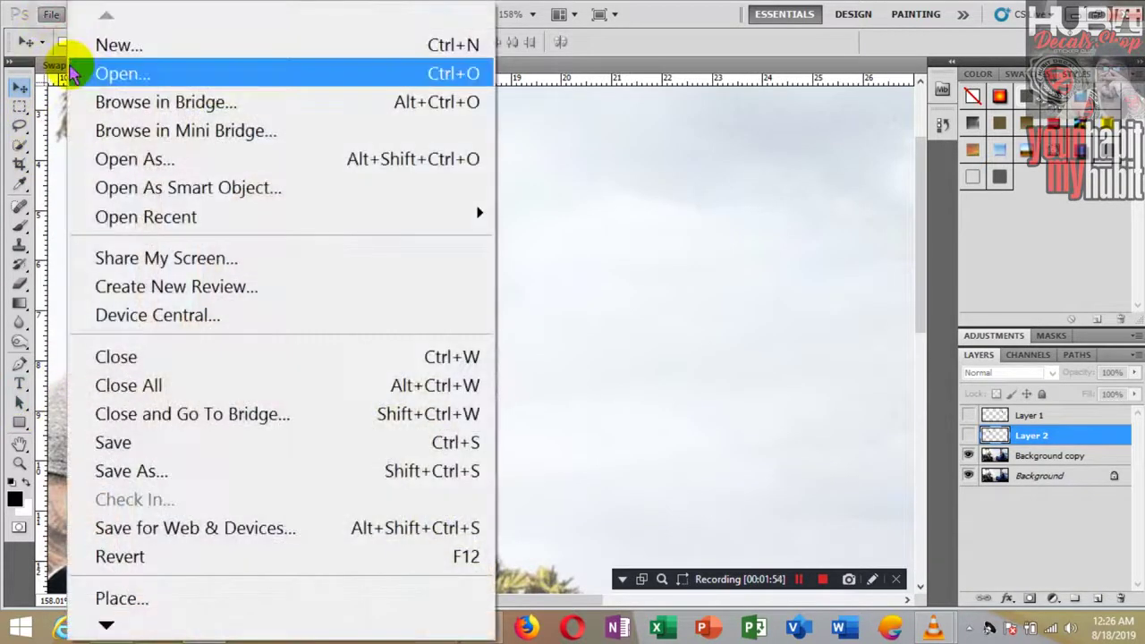
pyautogui.click(123, 74)
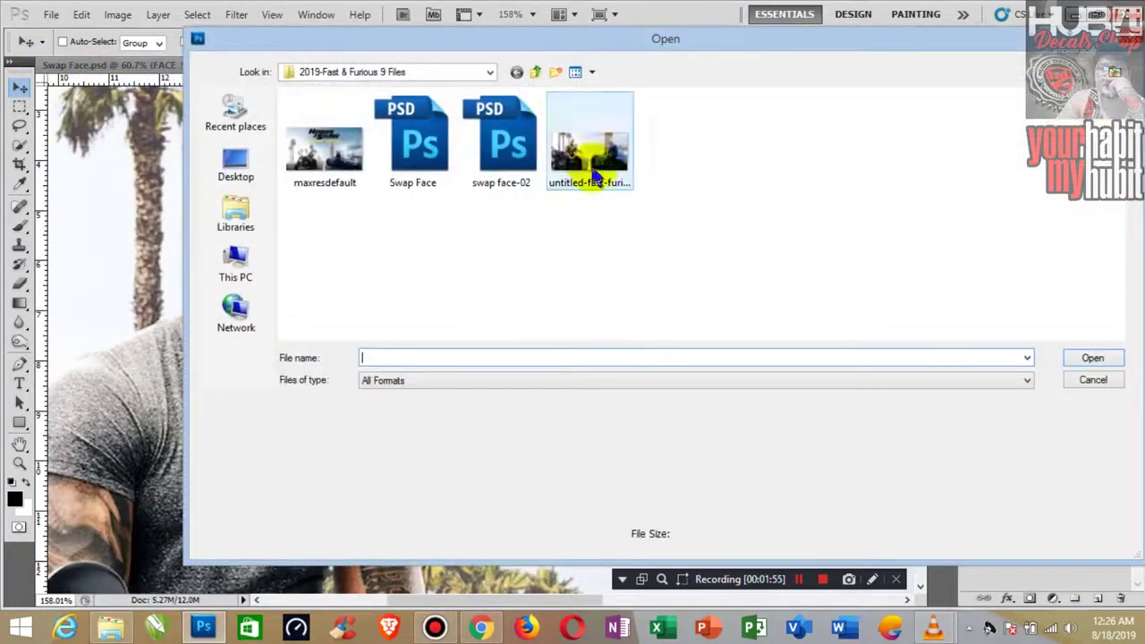
pyautogui.click(594, 176)
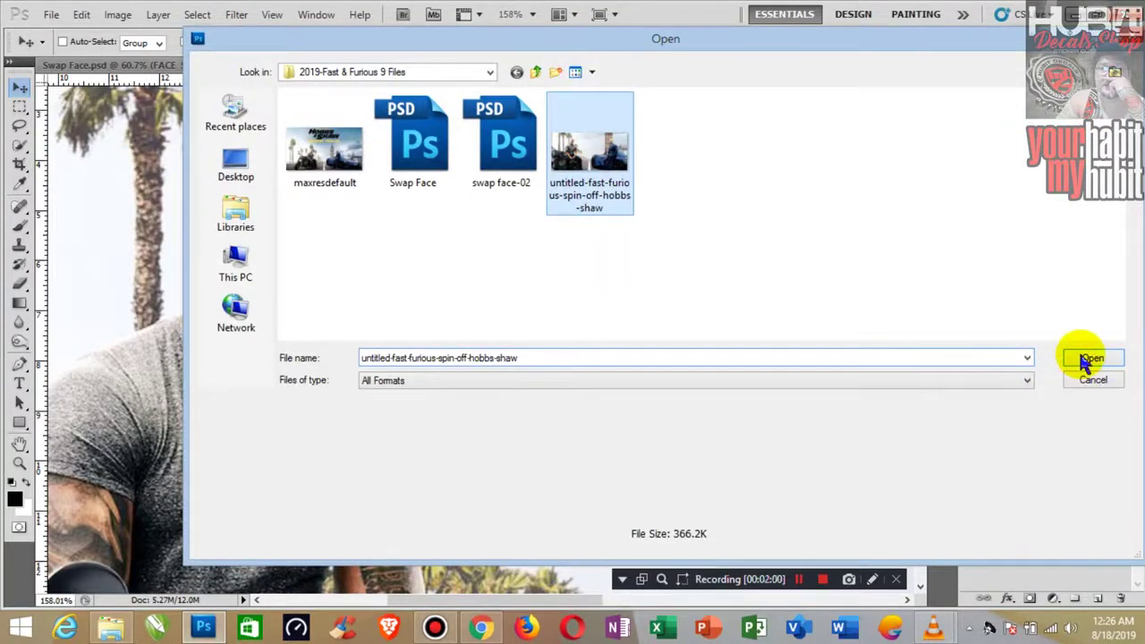
pyautogui.press('Escape')
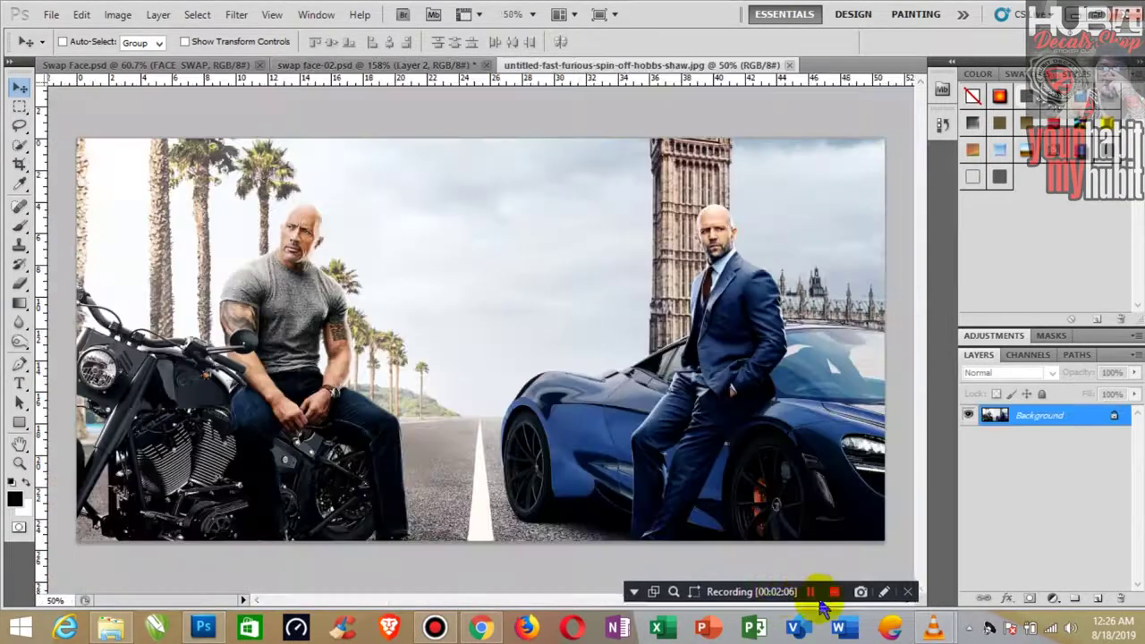
pyautogui.moveTo(769, 580); pyautogui.dragTo(961, 601)
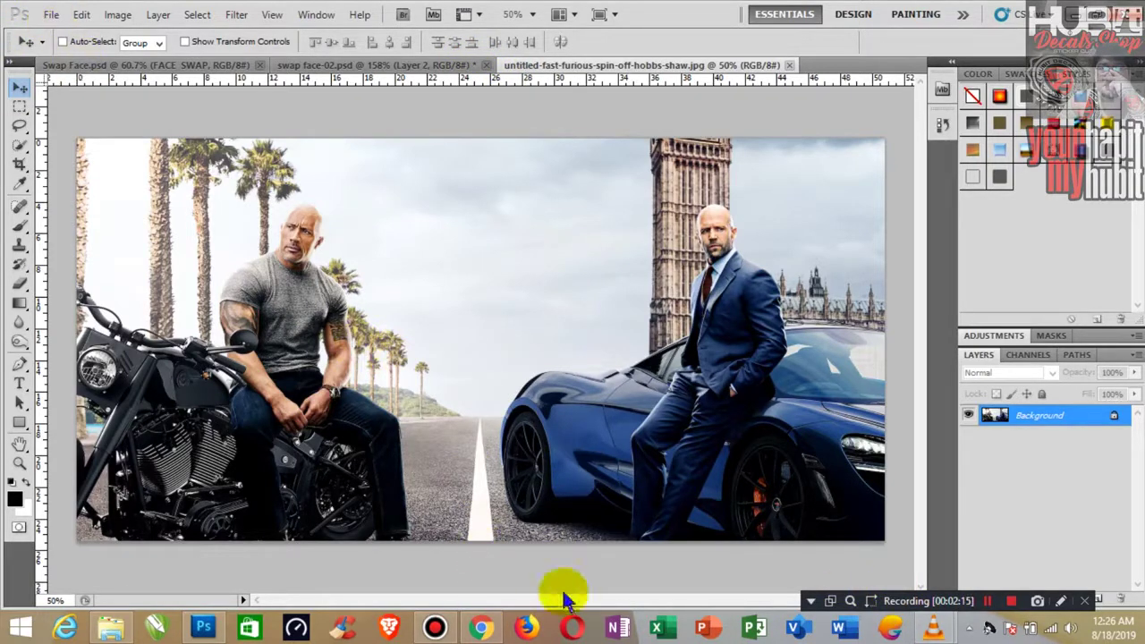
# - Open maxresdefault.jpg and zoom in slightly on it
pyautogui.click(302, 67)
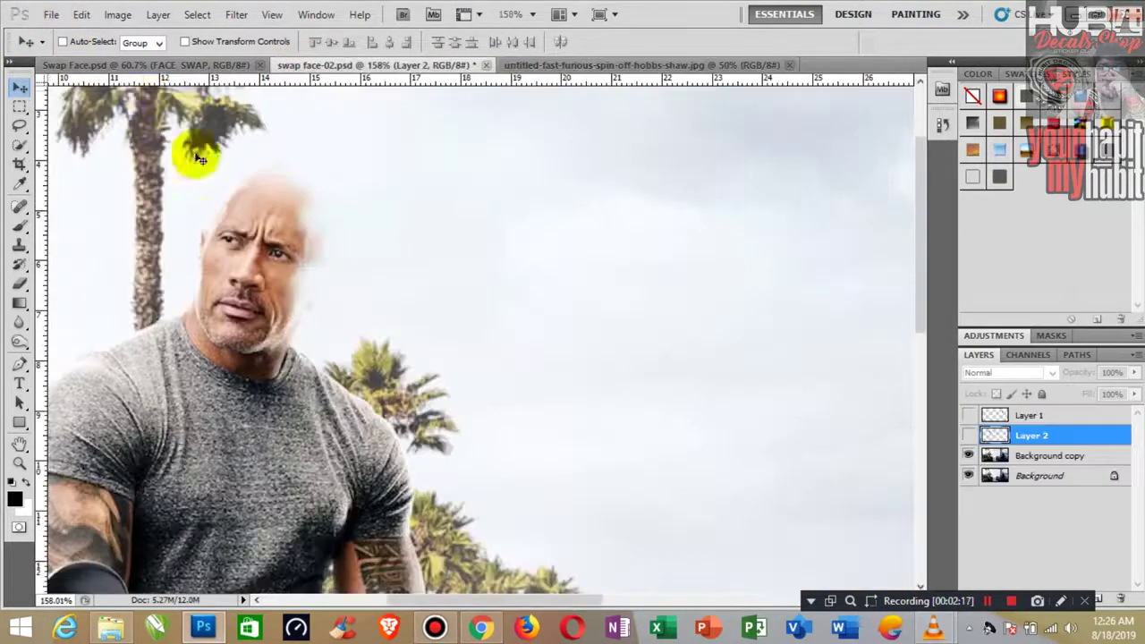
pyautogui.click(129, 74)
pyautogui.click(49, 17)
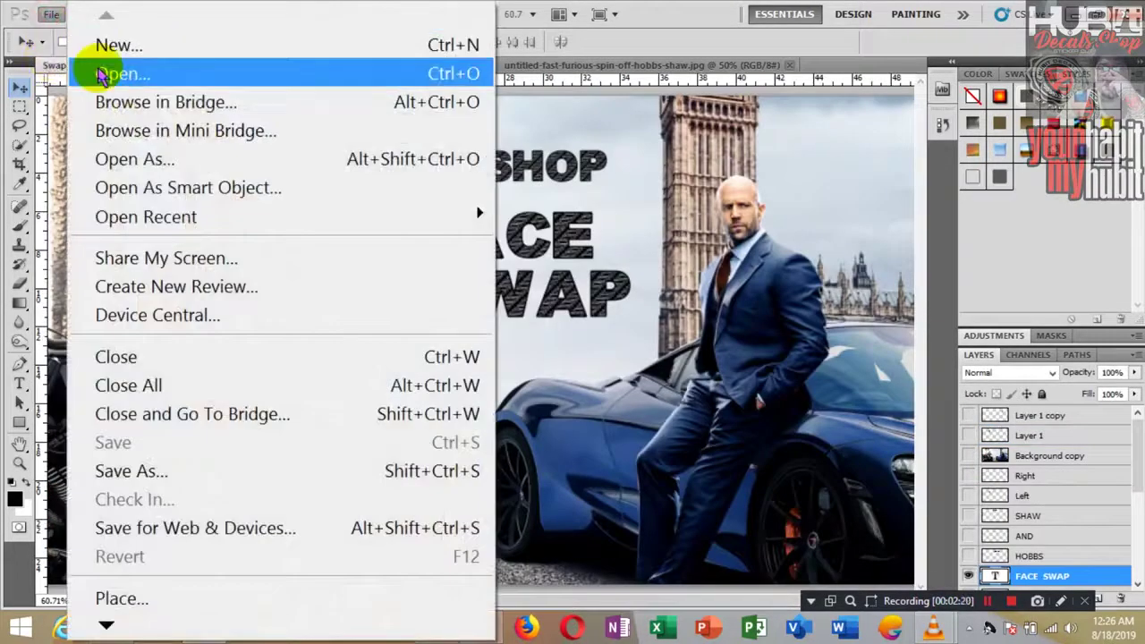
pyautogui.click(107, 72)
pyautogui.doubleClick(337, 156)
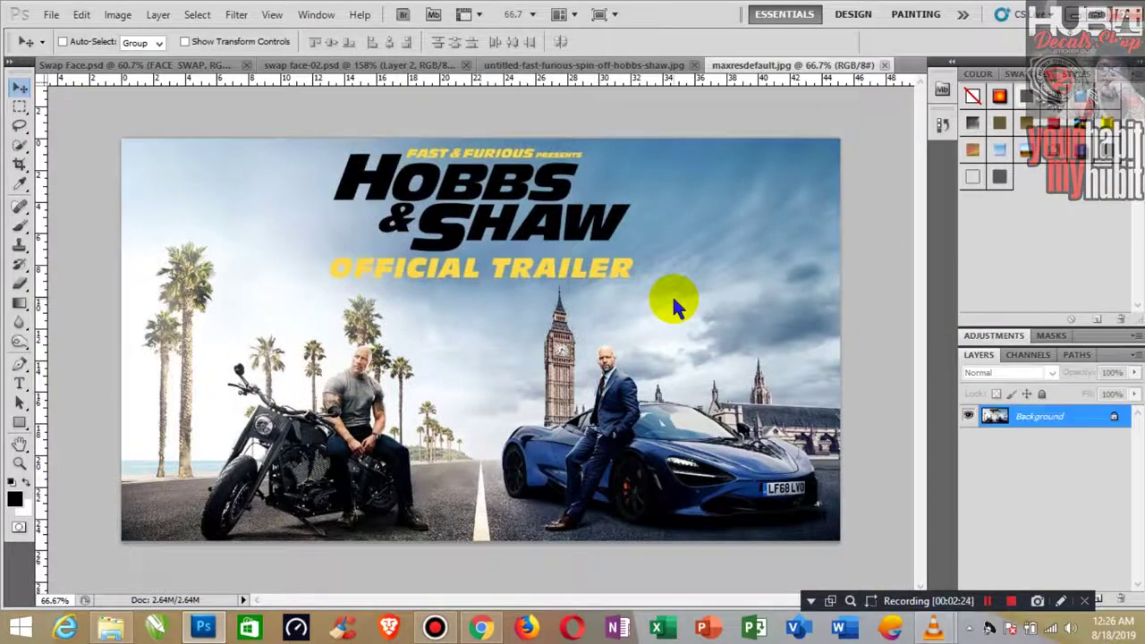
pyautogui.click(19, 463)
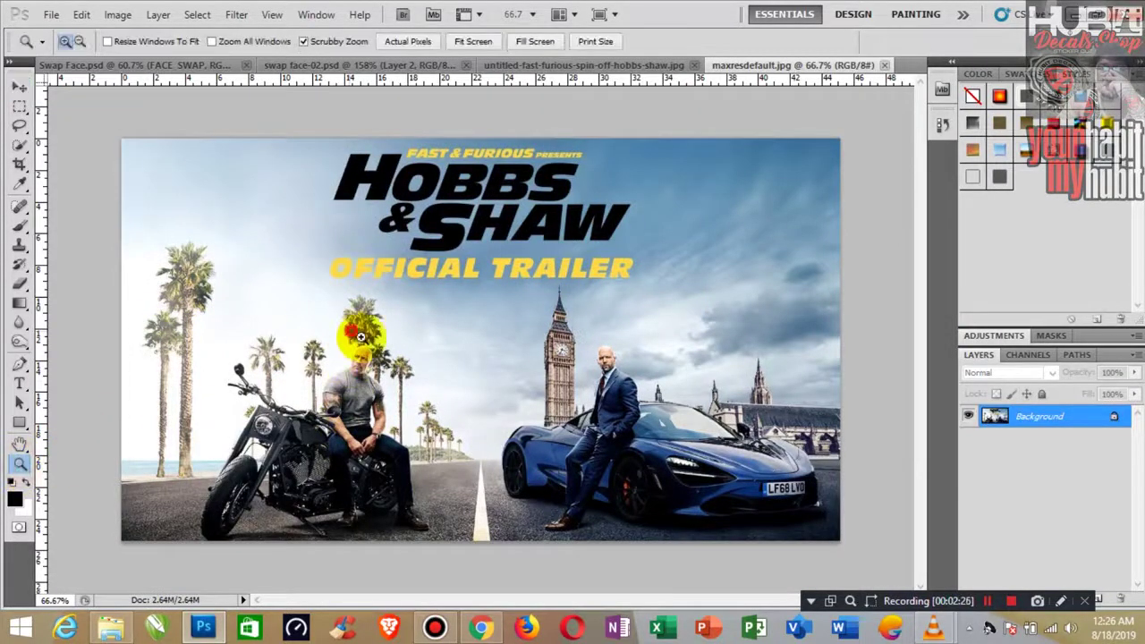
pyautogui.moveTo(360, 336)
pyautogui.mouseDown()
pyautogui.moveTo(365, 355)
pyautogui.moveTo(486, 386)
pyautogui.mouseUp()
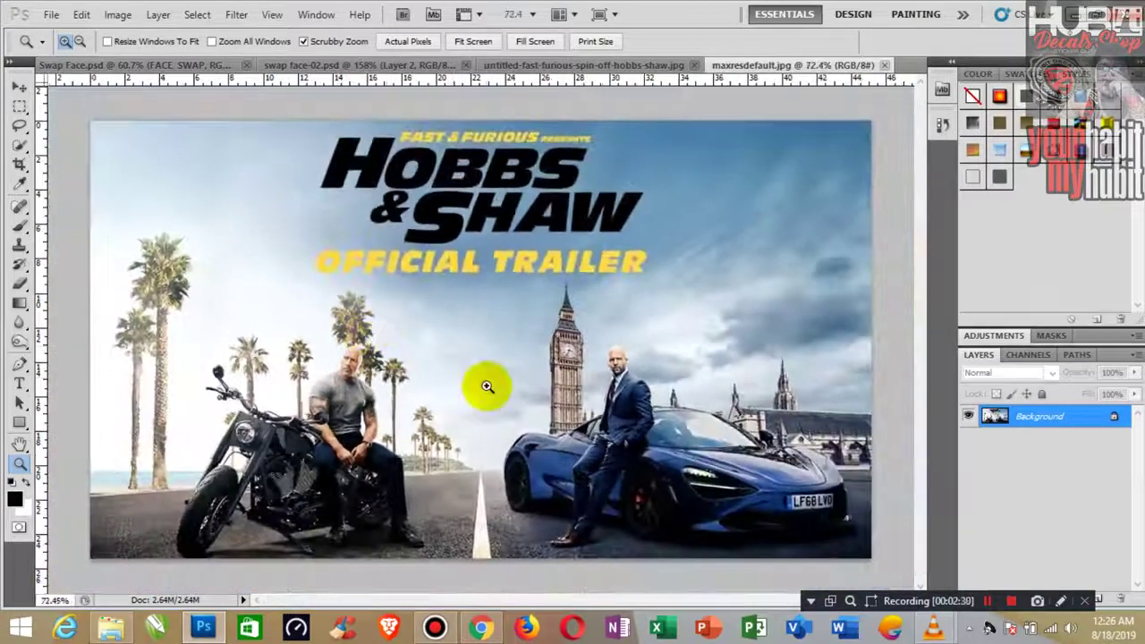
# - Switch to the hobbs-shaw photo and zoom in on the rider's face
pyautogui.click(18, 87)
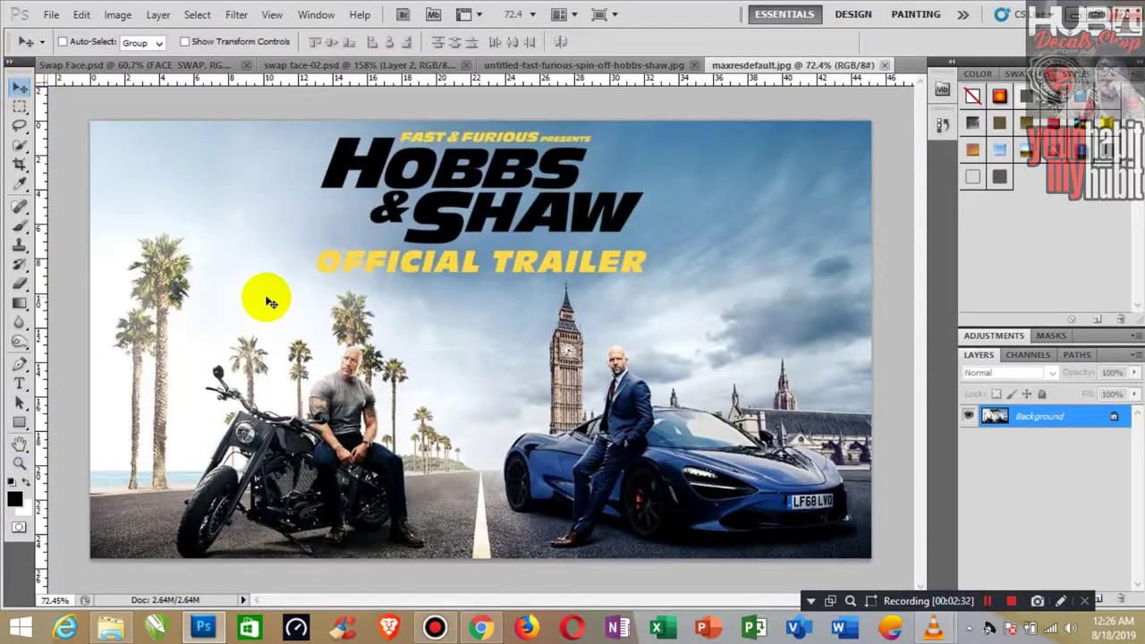
pyautogui.click(572, 64)
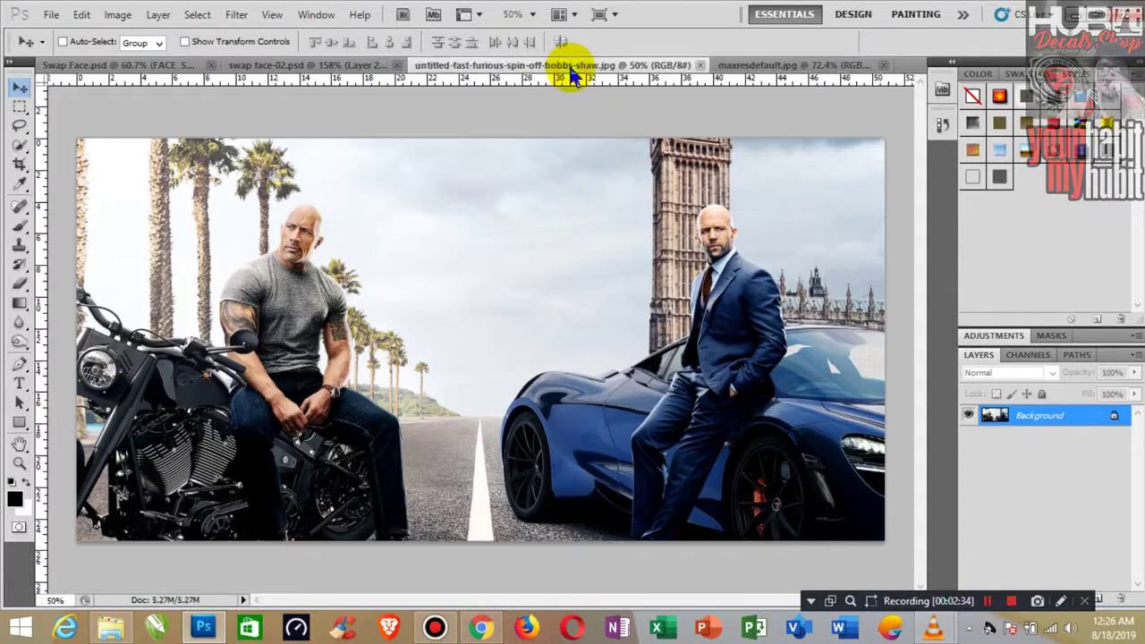
pyautogui.click(19, 463)
pyautogui.moveTo(274, 248)
pyautogui.mouseDown()
pyautogui.moveTo(279, 223)
pyautogui.moveTo(333, 295)
pyautogui.mouseUp()
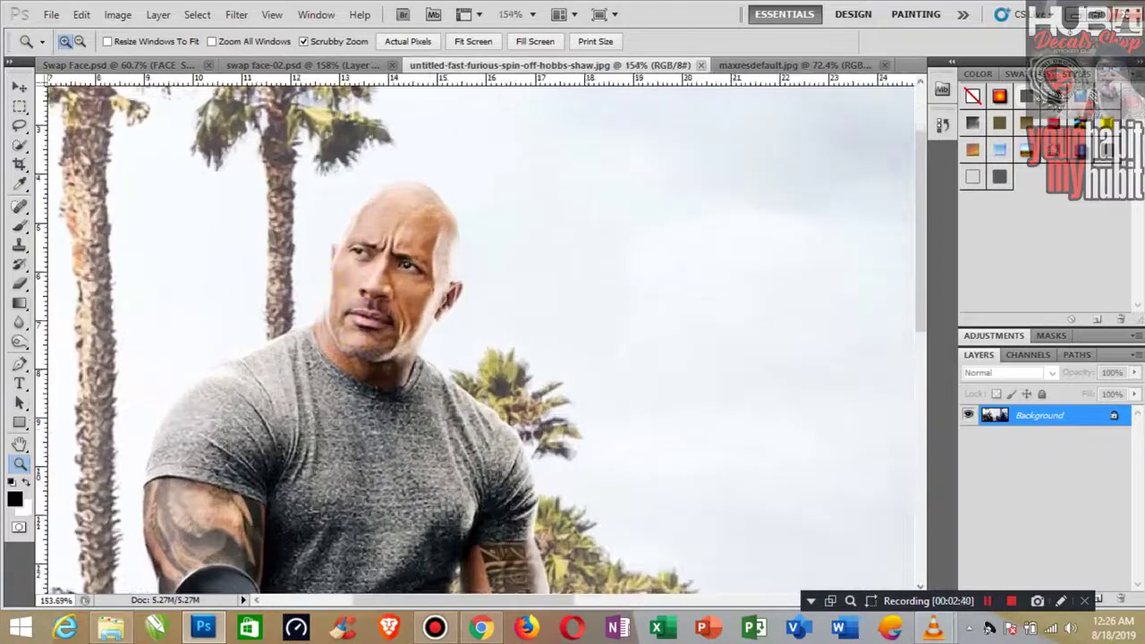
# - Duplicate the hobbs-shaw photo's Background layer as Background copy
pyautogui.click(1042, 427)
pyautogui.rightClick(1041, 427)
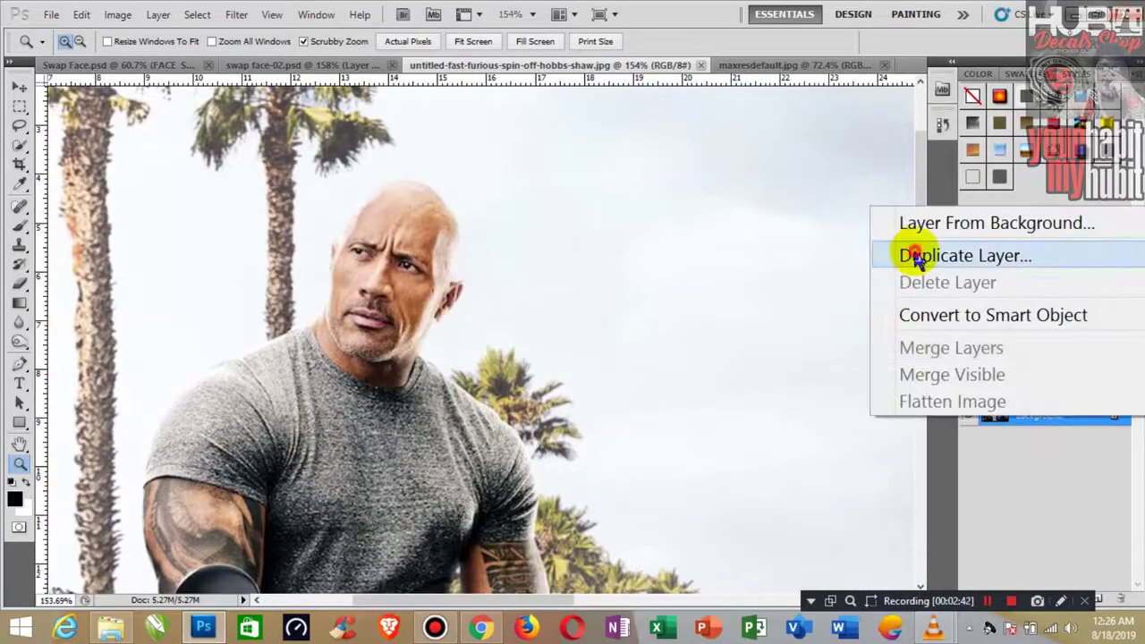
pyautogui.click(907, 254)
pyautogui.click(715, 189)
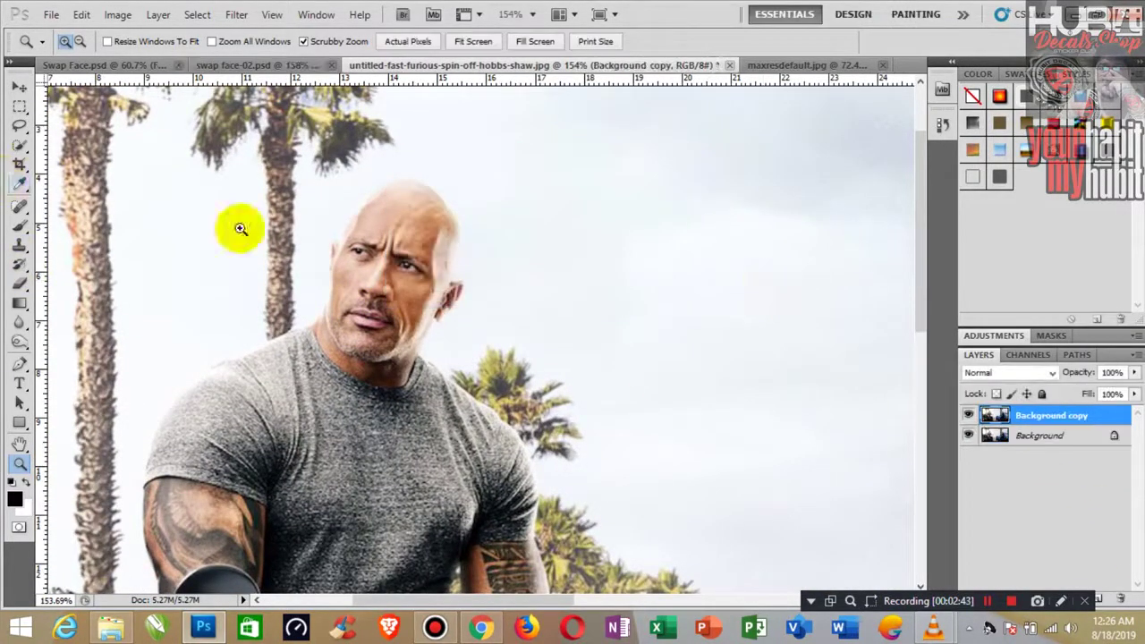
pyautogui.click(21, 89)
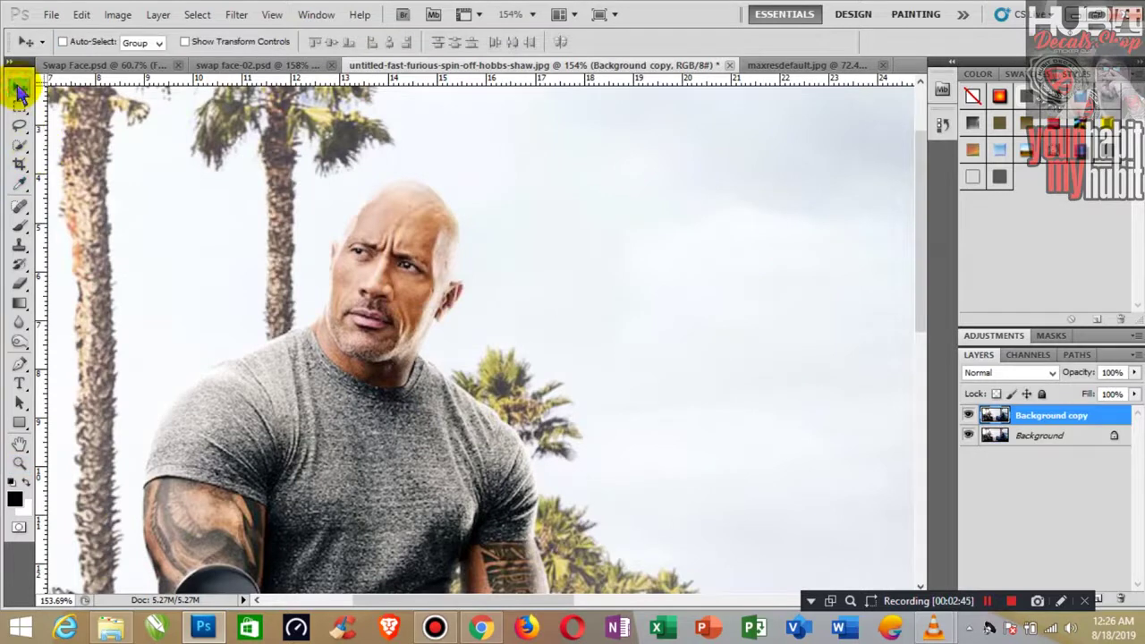
# - Quick-select the grey-T-shirt man's face, head top, ear and neck
pyautogui.click(22, 154)
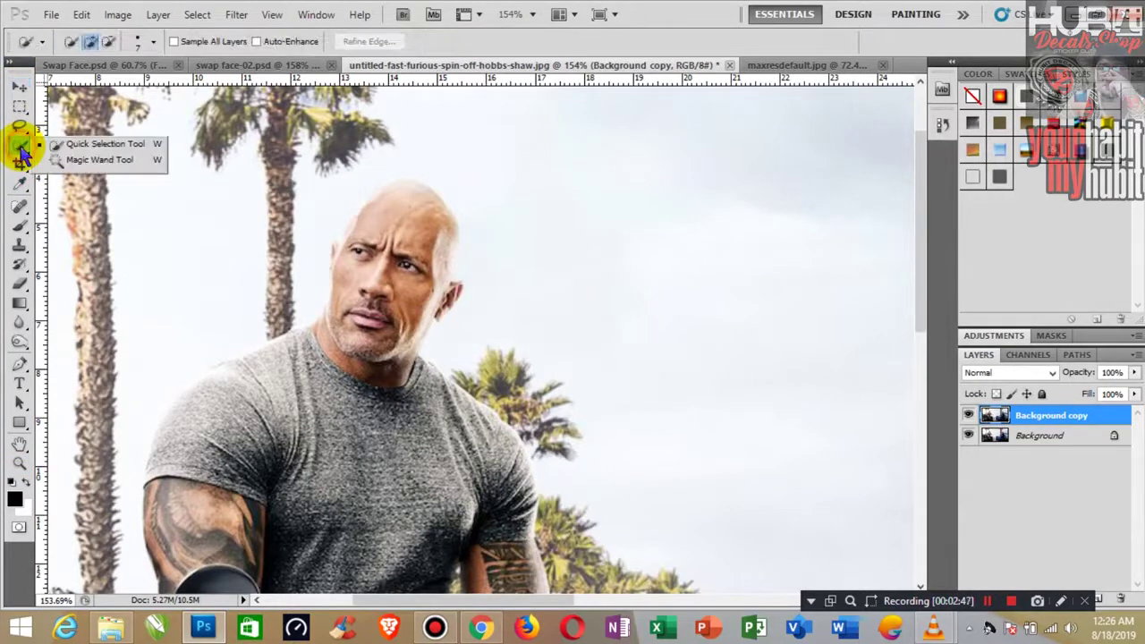
pyautogui.click(82, 148)
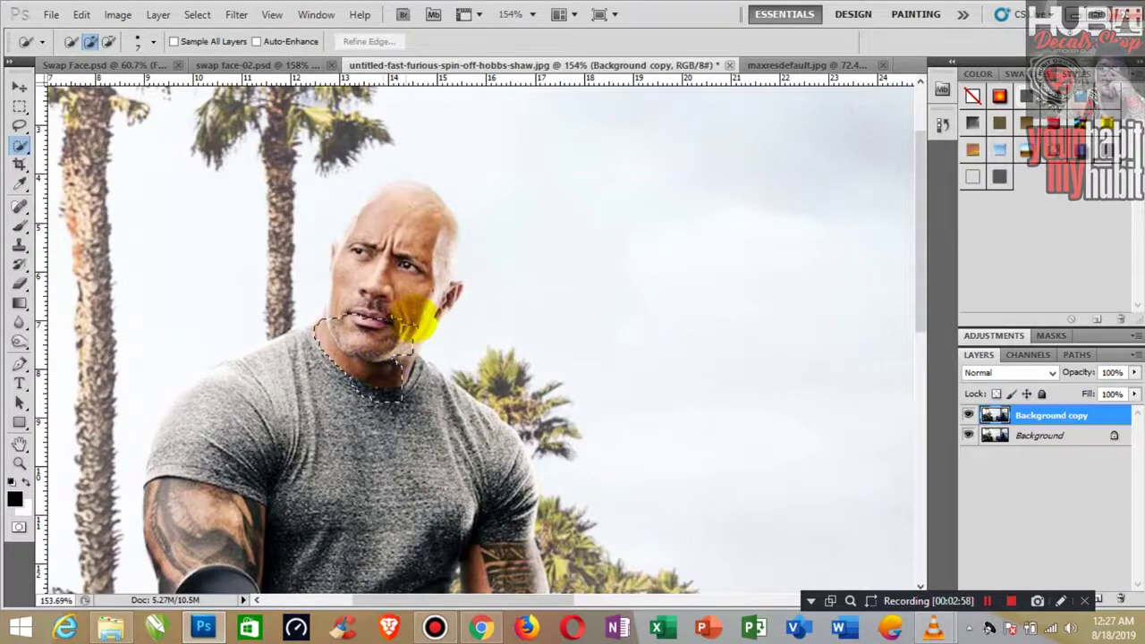
pyautogui.moveTo(420, 290); pyautogui.dragTo(441, 242)
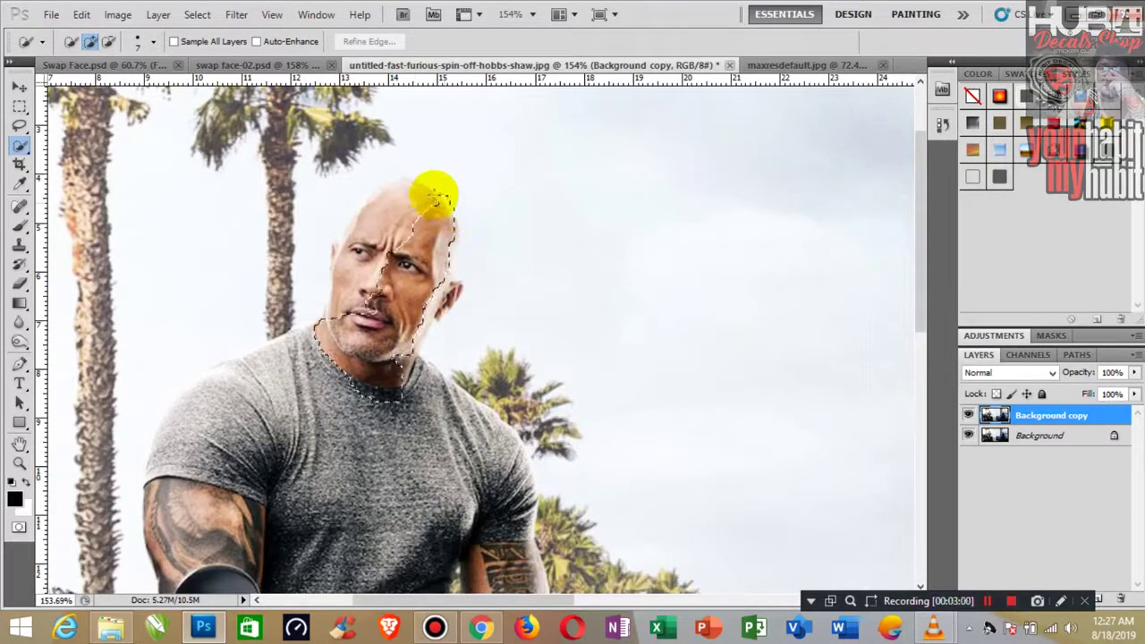
pyautogui.moveTo(401, 186); pyautogui.dragTo(380, 270)
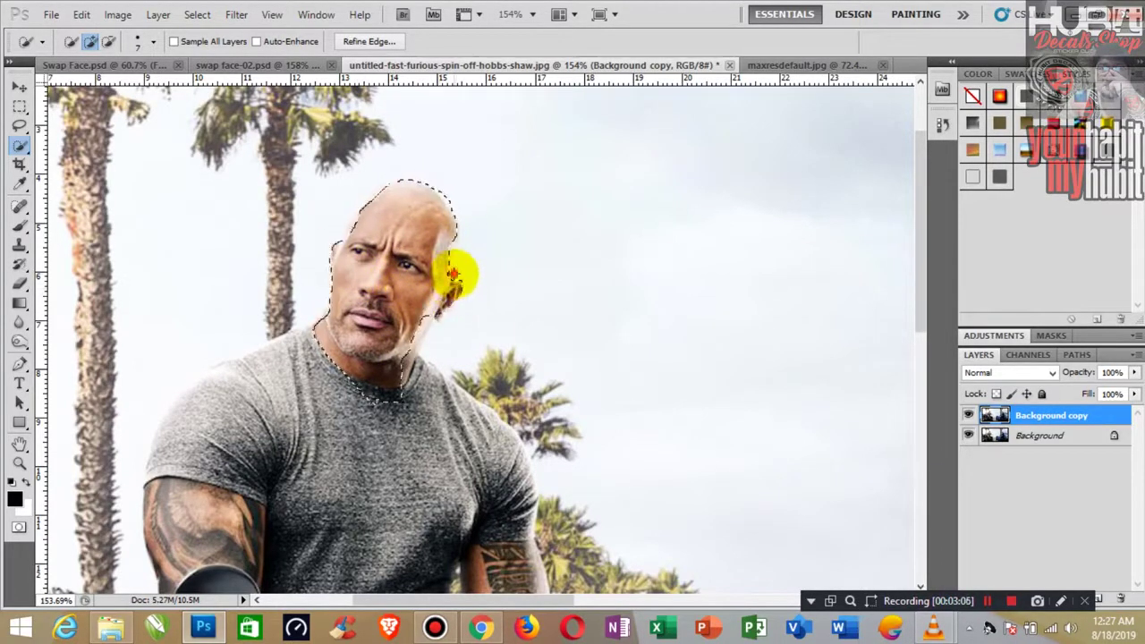
pyautogui.moveTo(454, 275); pyautogui.dragTo(454, 222)
pyautogui.moveTo(377, 189)
pyautogui.mouseDown()
pyautogui.moveTo(340, 217)
pyautogui.moveTo(332, 255)
pyautogui.moveTo(384, 376)
pyautogui.mouseUp()
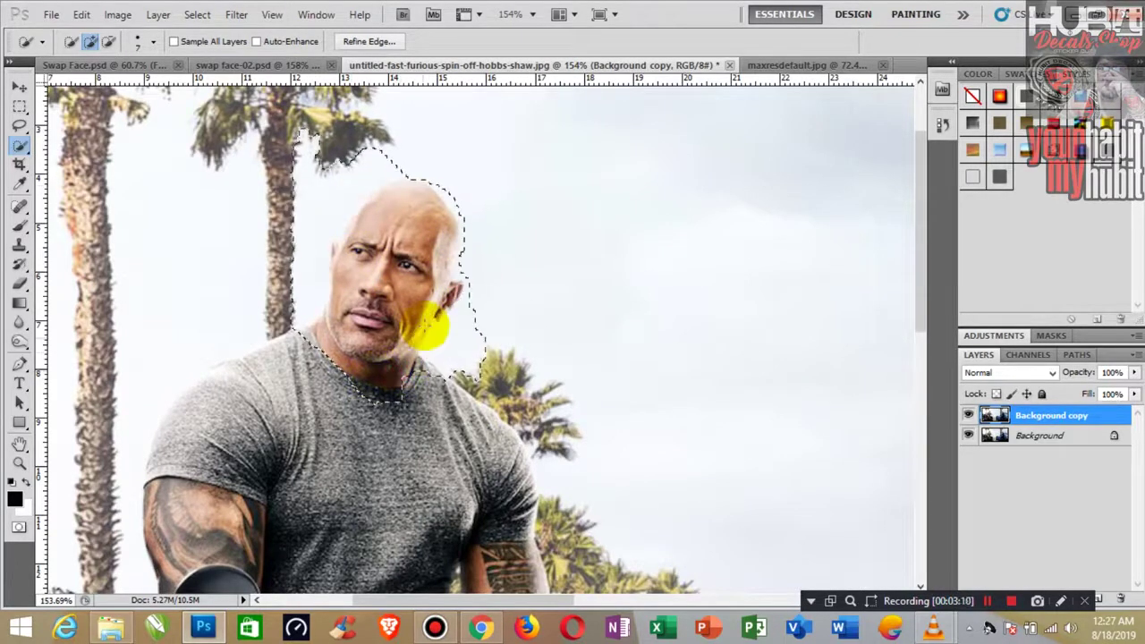
# - Subtract the palm trees, ear bulge and stray edges from the head selection
pyautogui.click(108, 41)
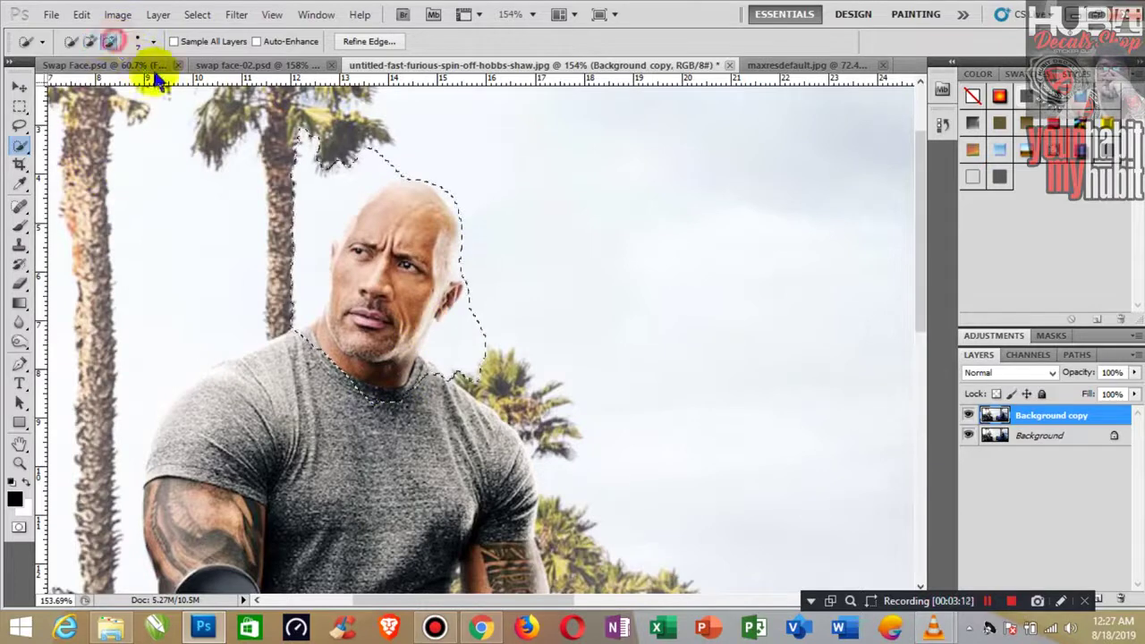
pyautogui.moveTo(376, 153)
pyautogui.mouseDown()
pyautogui.moveTo(281, 184)
pyautogui.moveTo(313, 205)
pyautogui.mouseUp()
pyautogui.click(346, 161)
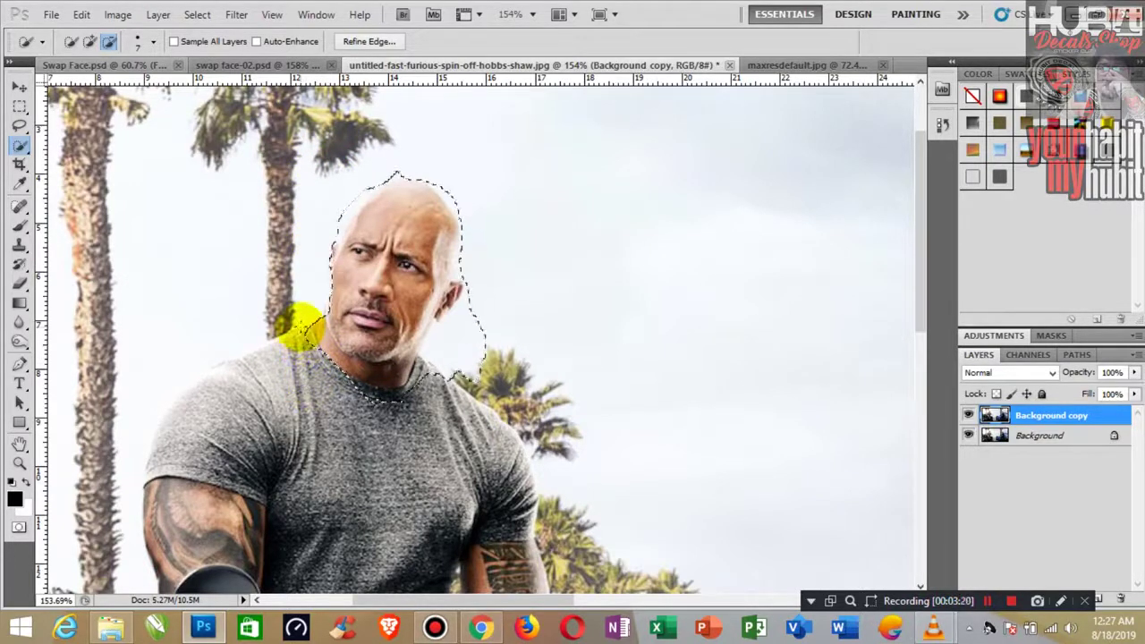
pyautogui.click(336, 393)
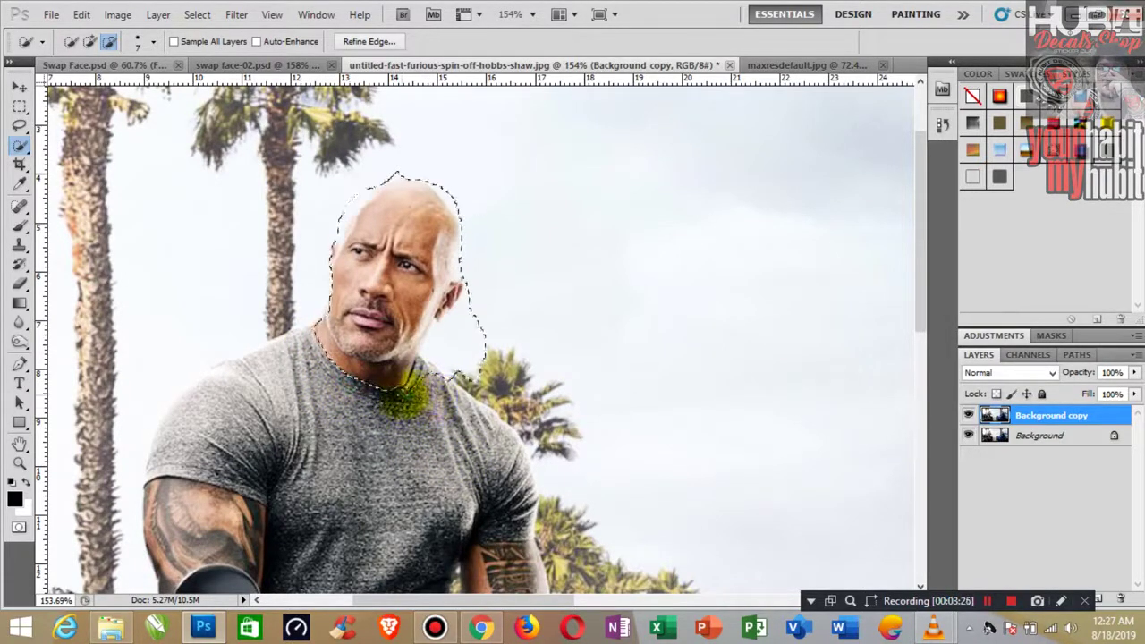
pyautogui.moveTo(463, 355); pyautogui.dragTo(422, 385)
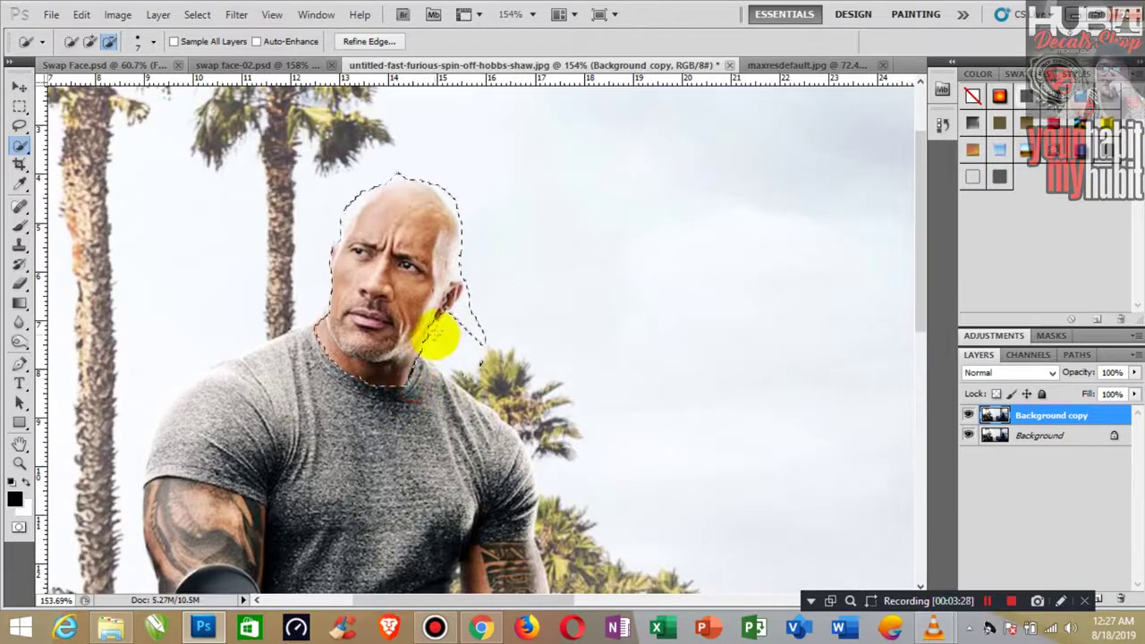
pyautogui.click(493, 340)
pyautogui.keyDown('alt'); pyautogui.click(465, 278); pyautogui.keyUp('alt')
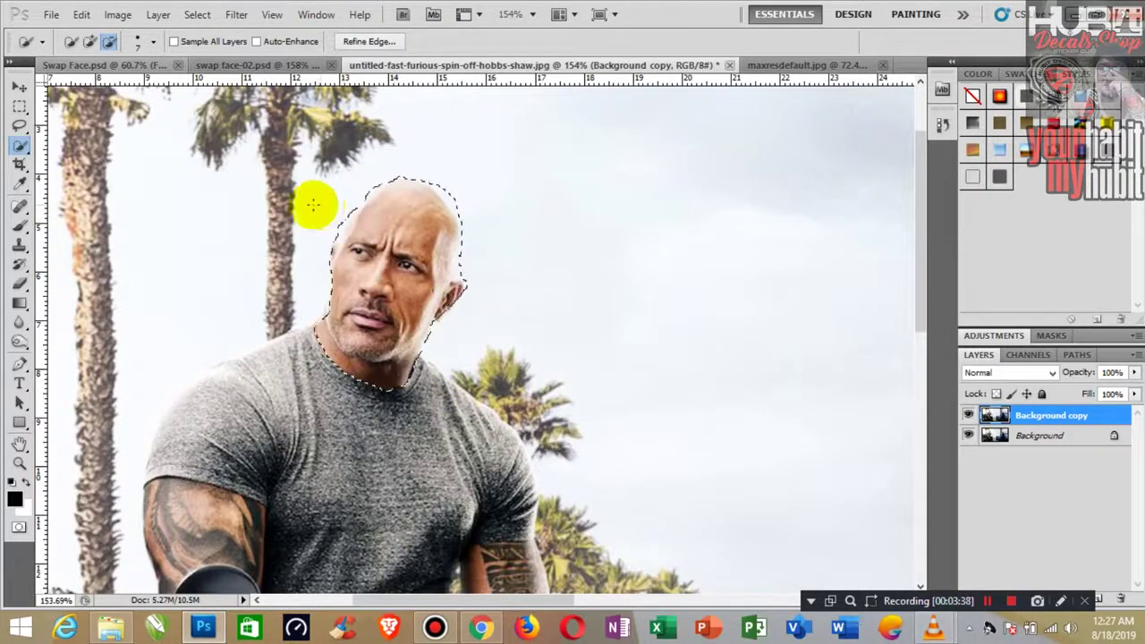
pyautogui.click(90, 41)
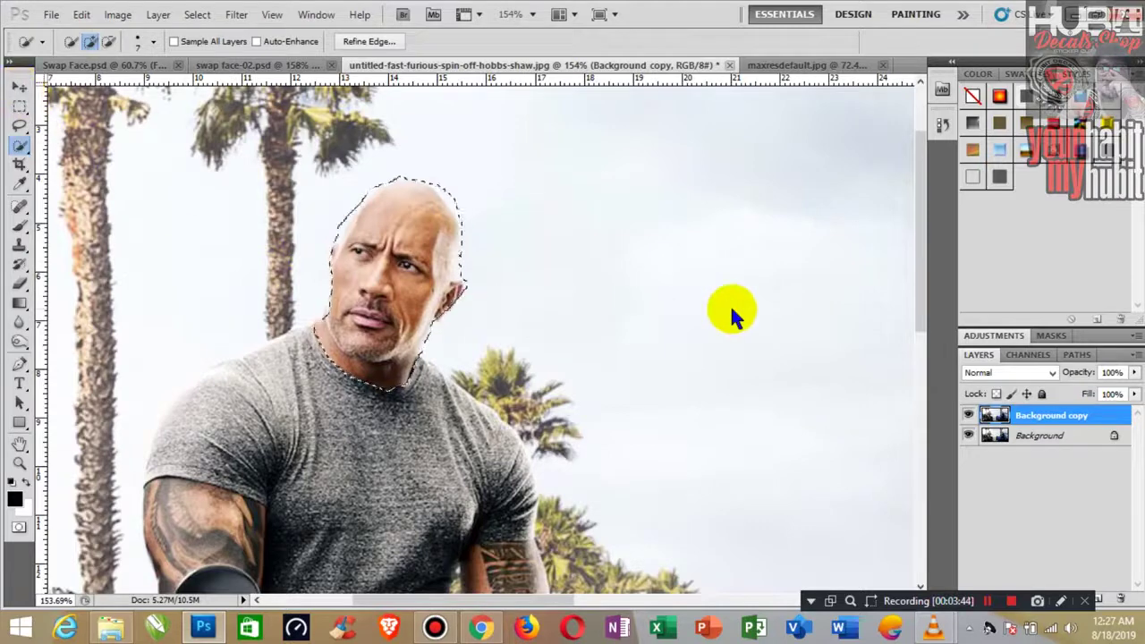
# - Copy the selected head to Layer 1 with Ctrl+J, then pan and zoom to the suited man's face
pyautogui.hotkey('ctrl', 'j')
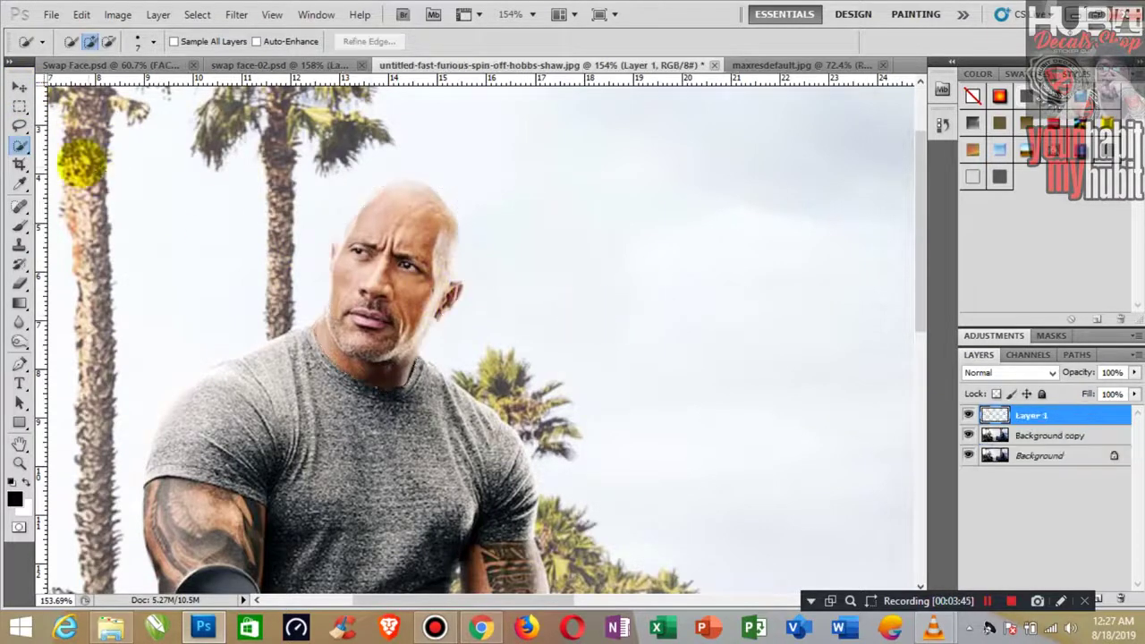
pyautogui.click(20, 87)
pyautogui.press('h')
pyautogui.moveTo(697, 375); pyautogui.dragTo(585, 378)
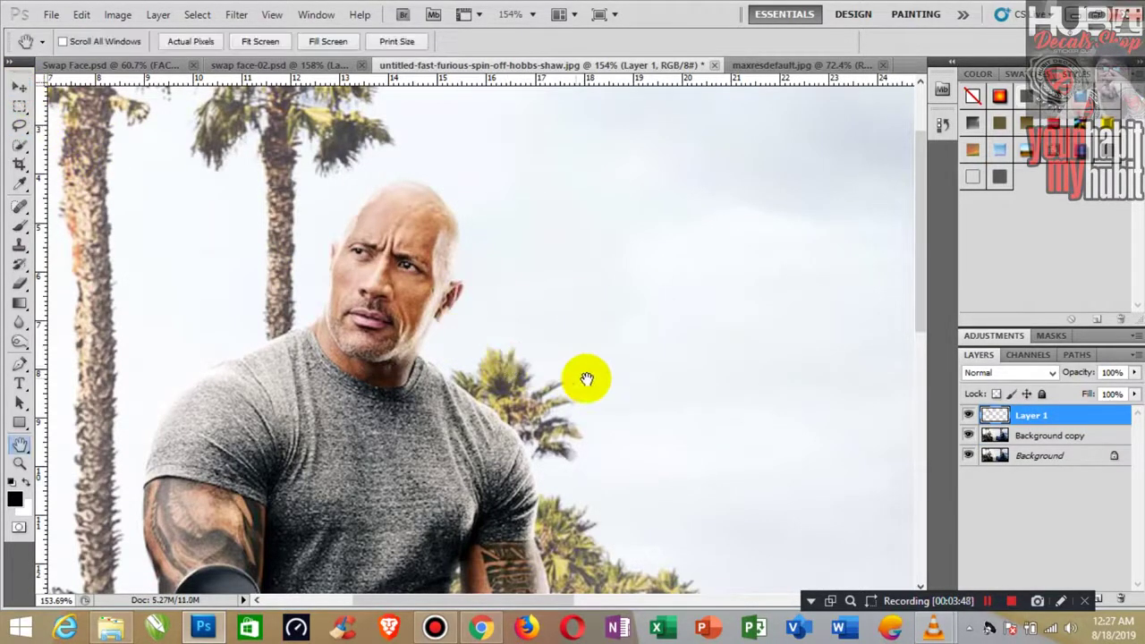
pyautogui.moveTo(763, 386); pyautogui.dragTo(463, 355)
pyautogui.moveTo(641, 355)
pyautogui.mouseDown()
pyautogui.moveTo(447, 358)
pyautogui.moveTo(467, 371)
pyautogui.mouseUp()
pyautogui.moveTo(730, 349)
pyautogui.mouseDown()
pyautogui.moveTo(613, 345)
pyautogui.moveTo(485, 384)
pyautogui.moveTo(505, 371)
pyautogui.moveTo(398, 383)
pyautogui.mouseUp()
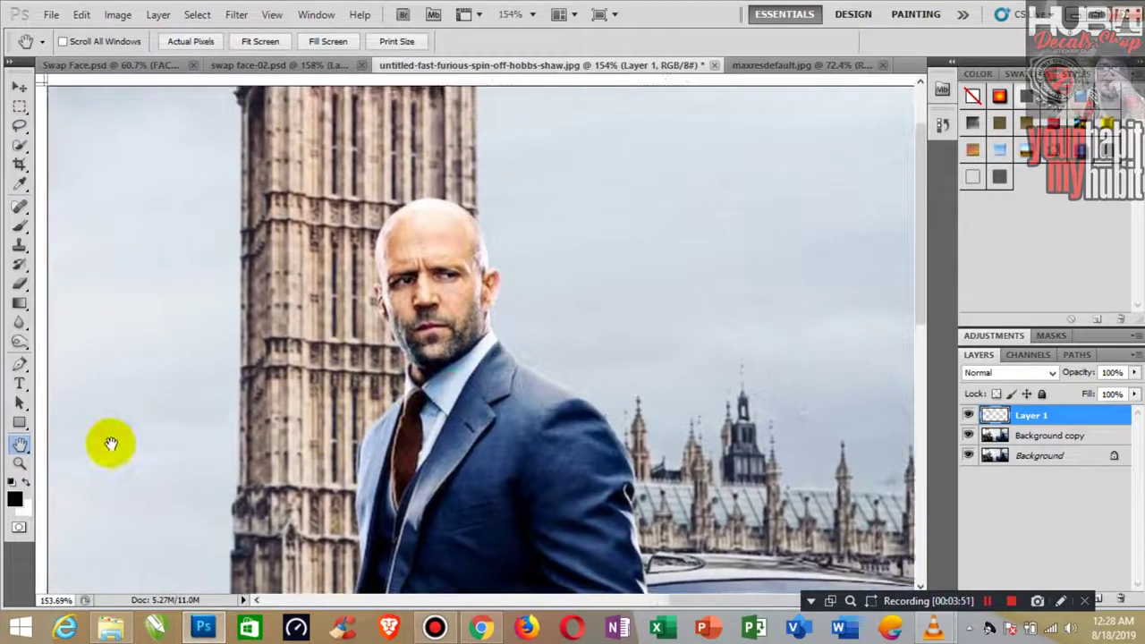
pyautogui.click(20, 462)
pyautogui.moveTo(366, 335); pyautogui.dragTo(376, 355)
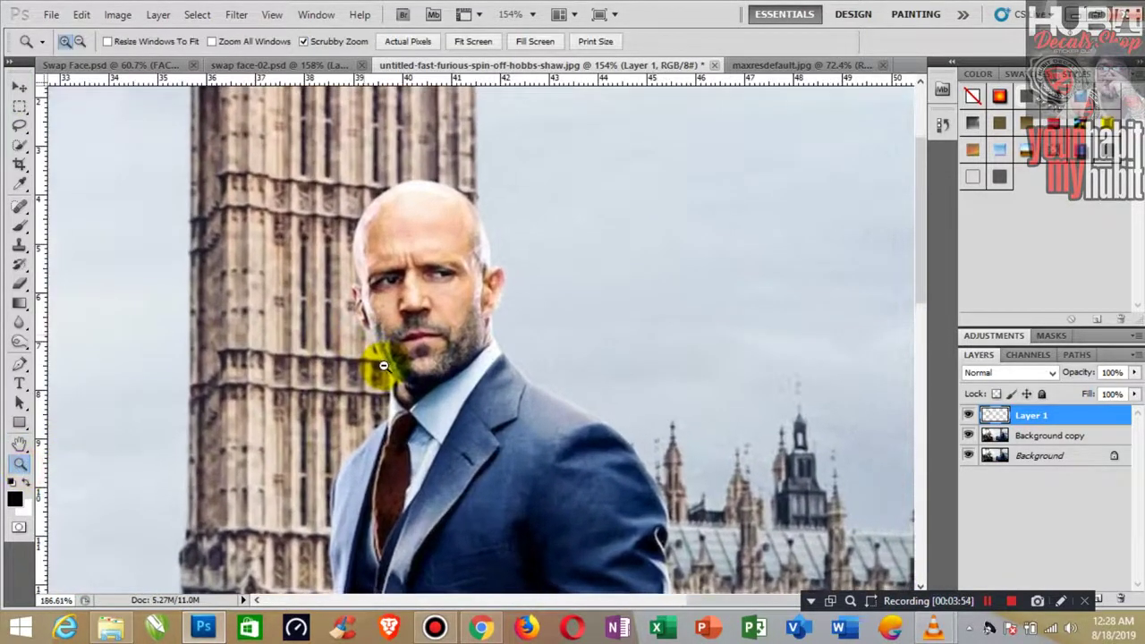
# - Check the swap face-02, Swap Face and maxresdefault documents, then return to hobbs-shaw
pyautogui.click(240, 66)
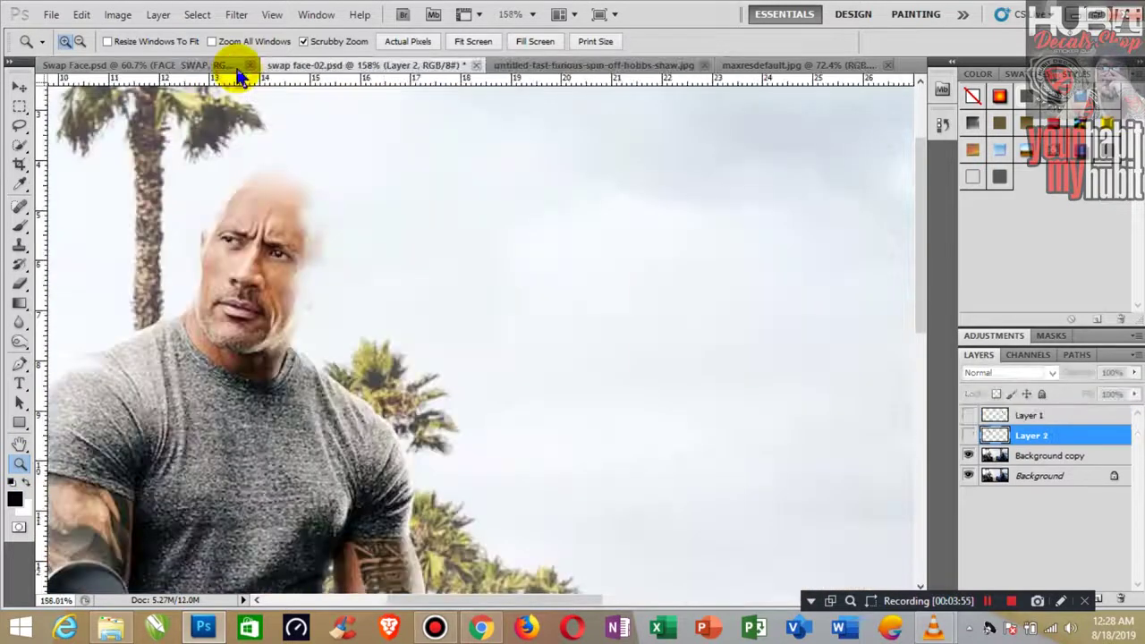
pyautogui.click(152, 64)
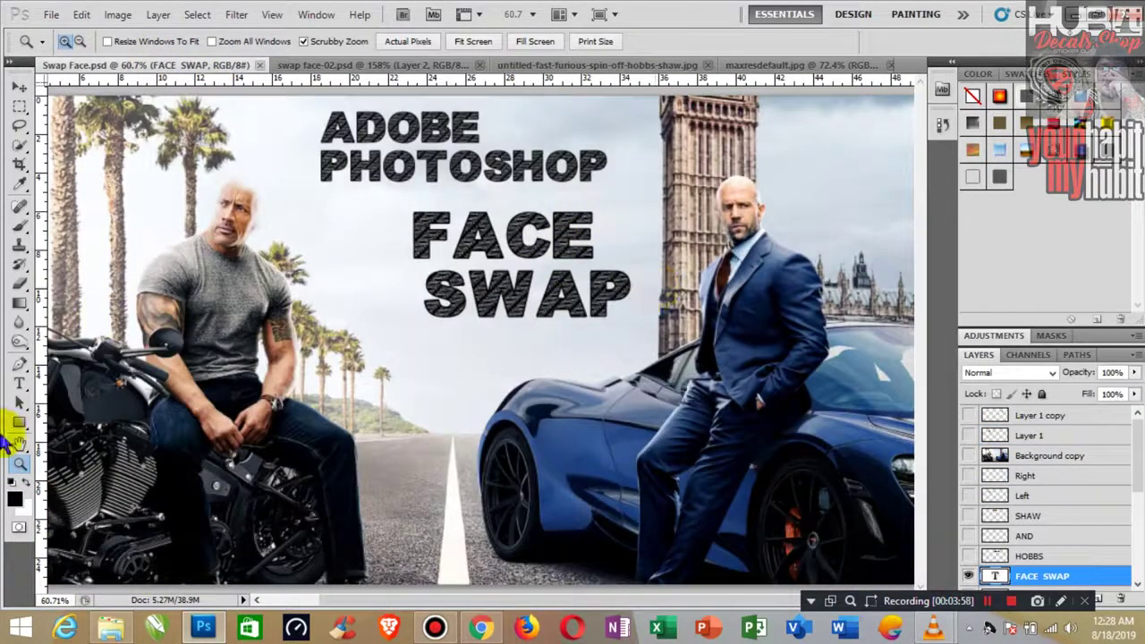
pyautogui.moveTo(472, 192)
pyautogui.mouseDown()
pyautogui.moveTo(506, 184)
pyautogui.moveTo(511, 199)
pyautogui.moveTo(501, 125)
pyautogui.mouseUp()
pyautogui.click(735, 65)
pyautogui.click(605, 68)
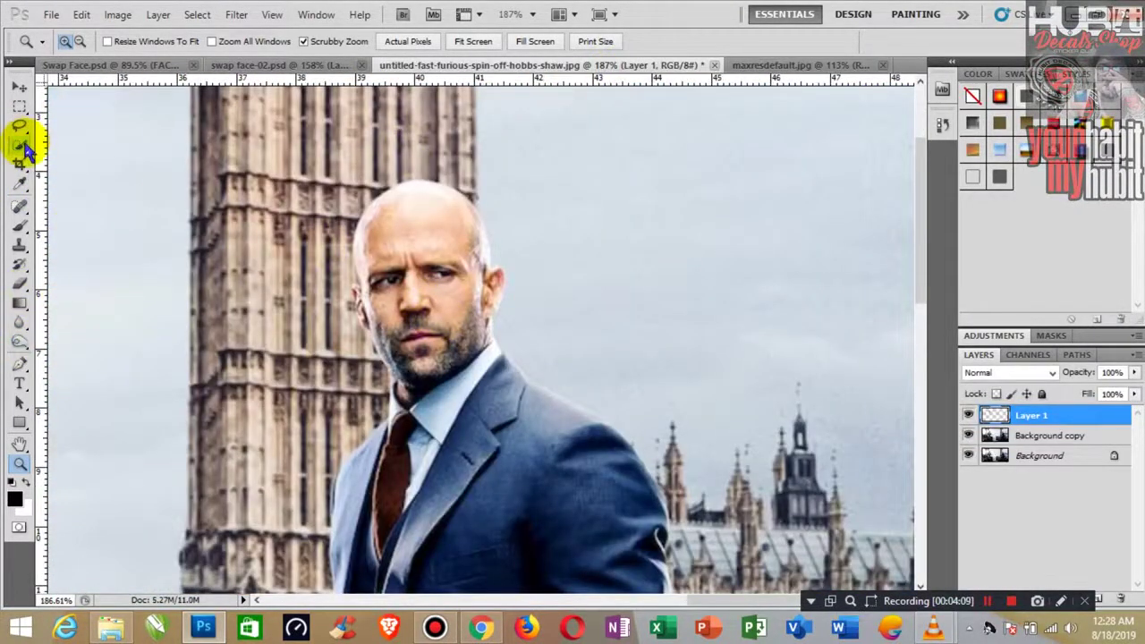
# - Quick-select the suited man's head, alternating Add and Subtract to trim the top and upper-left edge
pyautogui.click(24, 145)
pyautogui.click(85, 153)
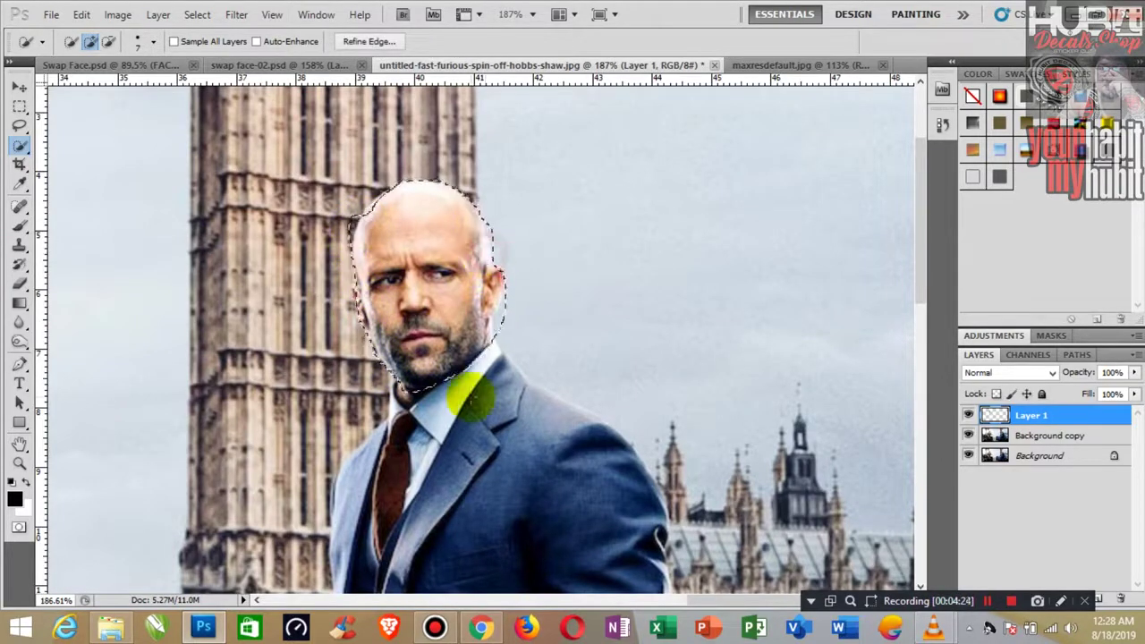
pyautogui.click(109, 42)
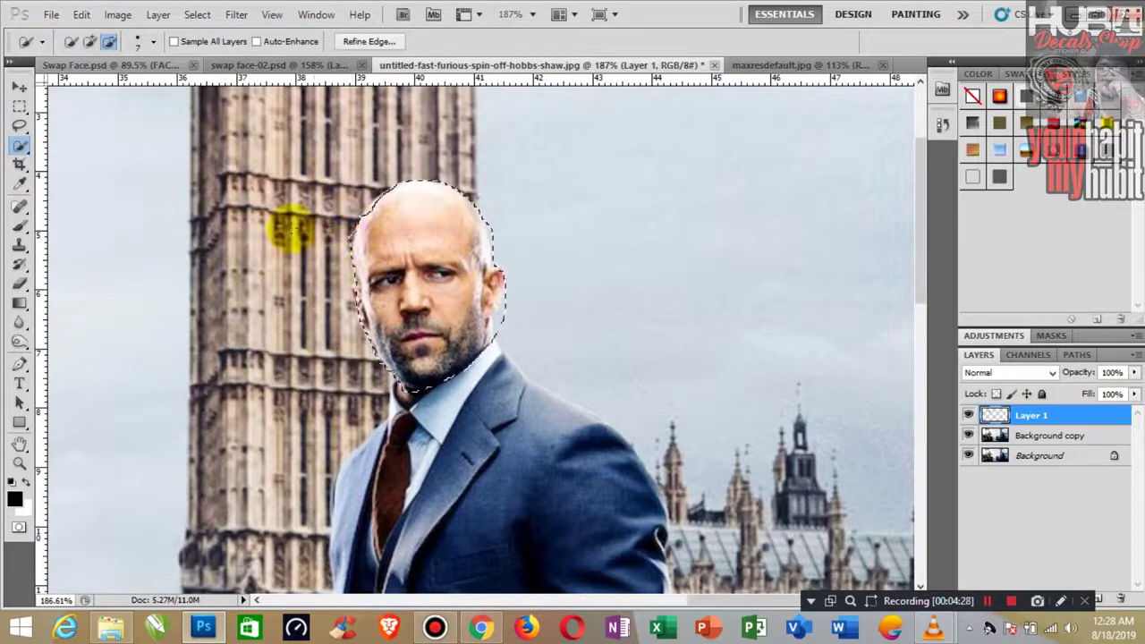
pyautogui.click(89, 41)
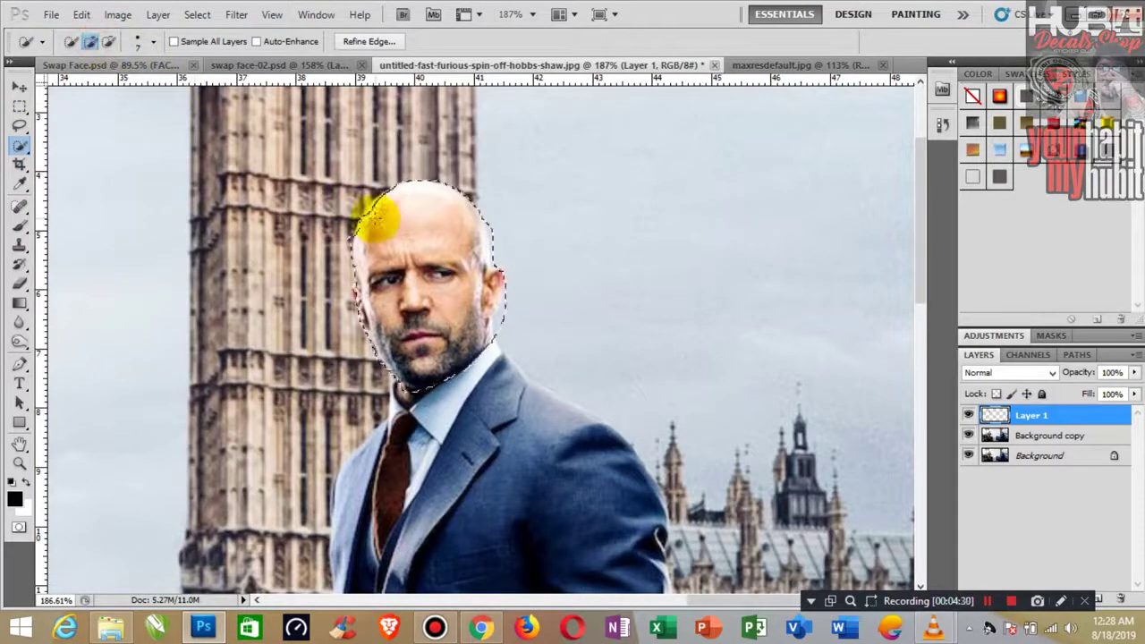
pyautogui.click(109, 41)
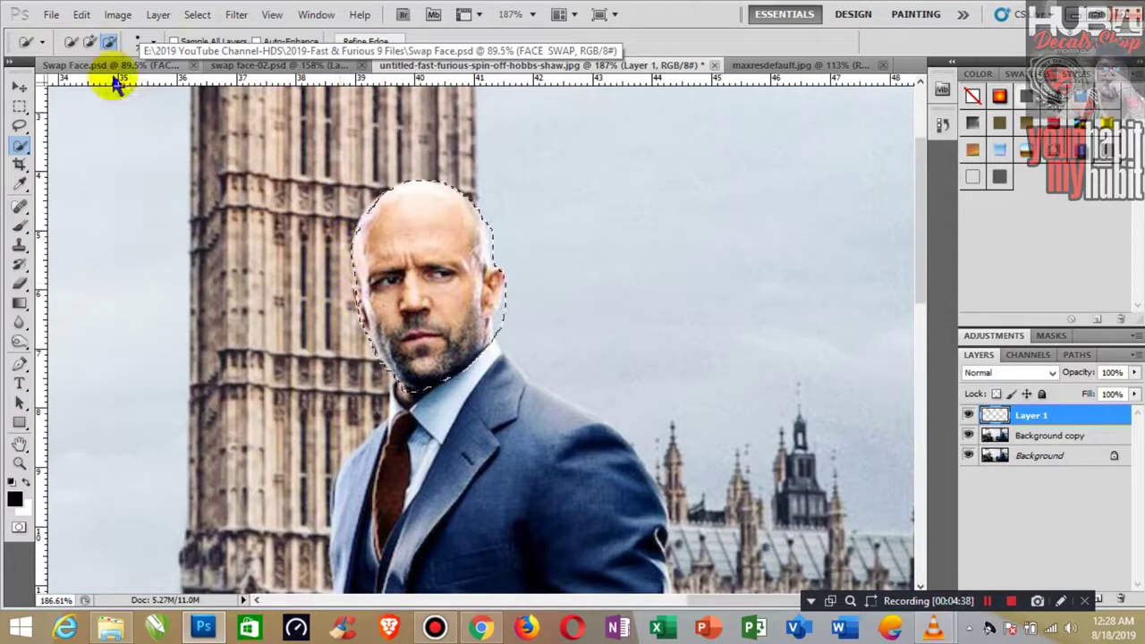
pyautogui.click(89, 41)
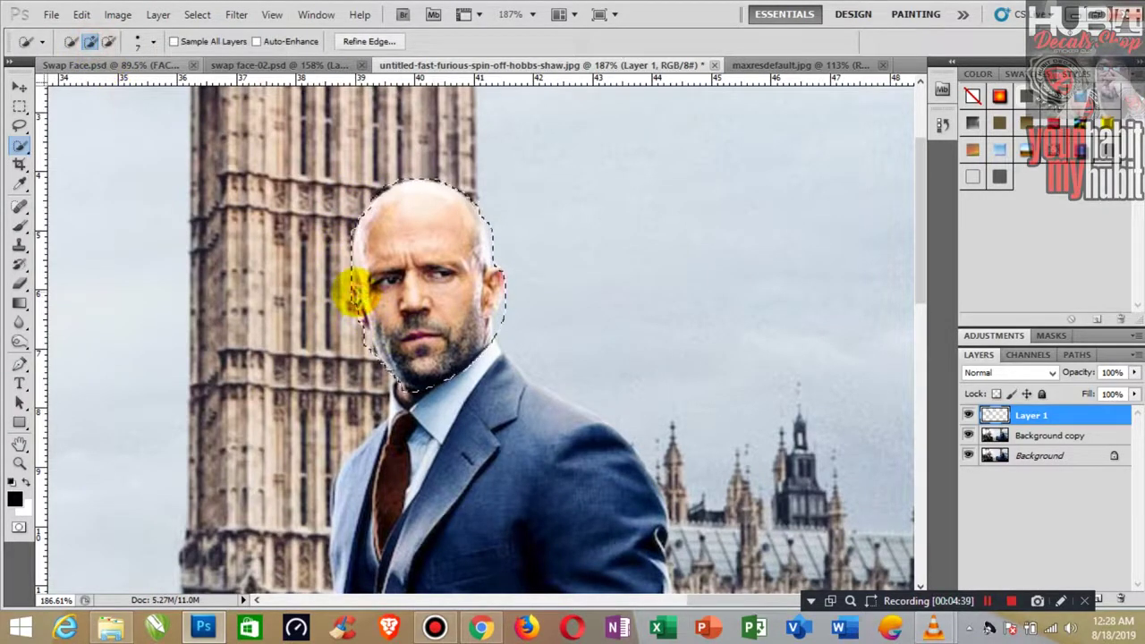
pyautogui.click(109, 42)
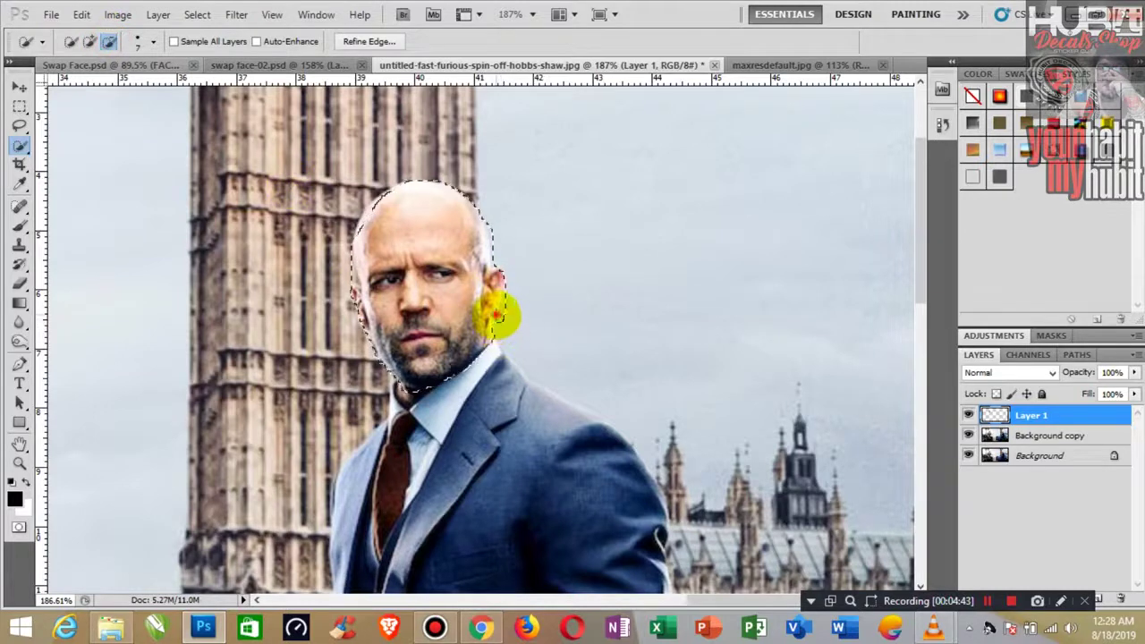
pyautogui.click(89, 41)
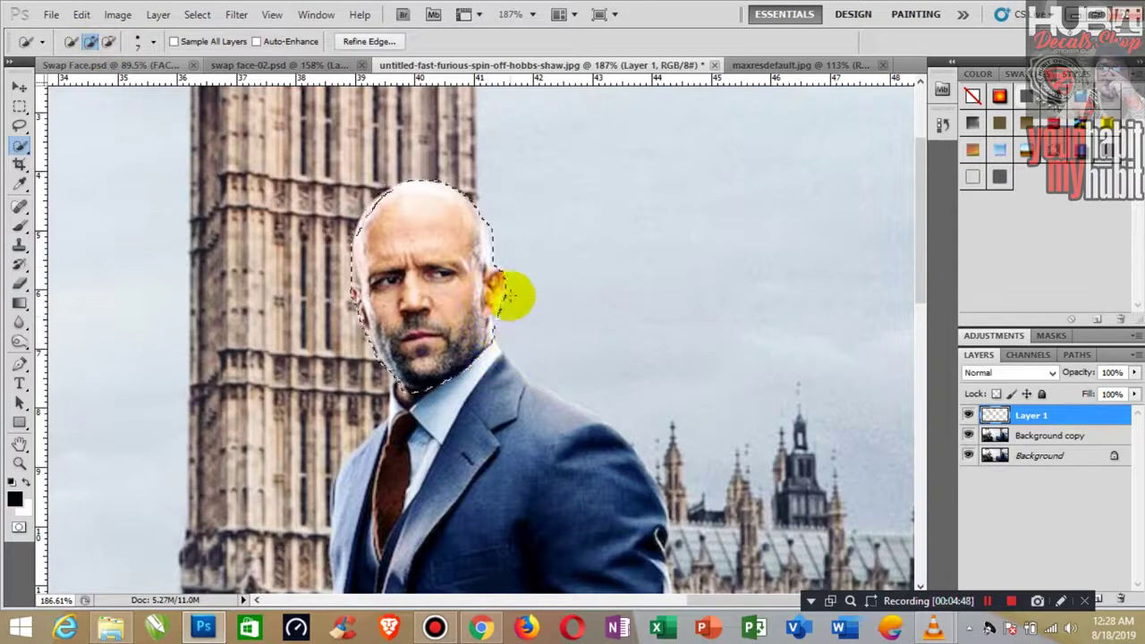
pyautogui.click(108, 43)
pyautogui.click(400, 197)
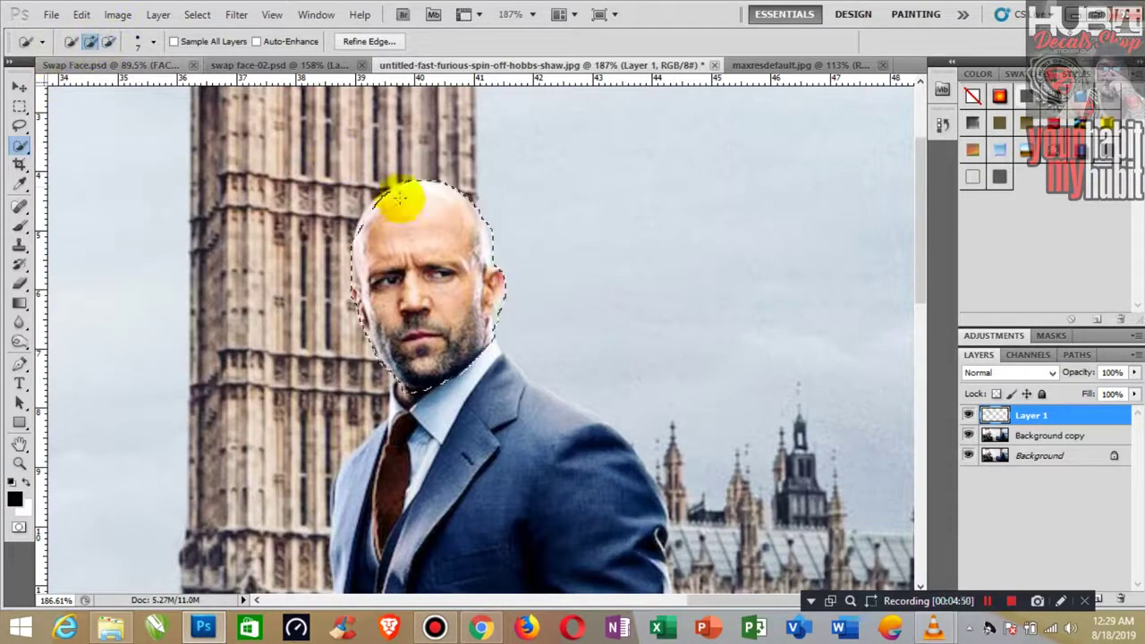
pyautogui.click(380, 206)
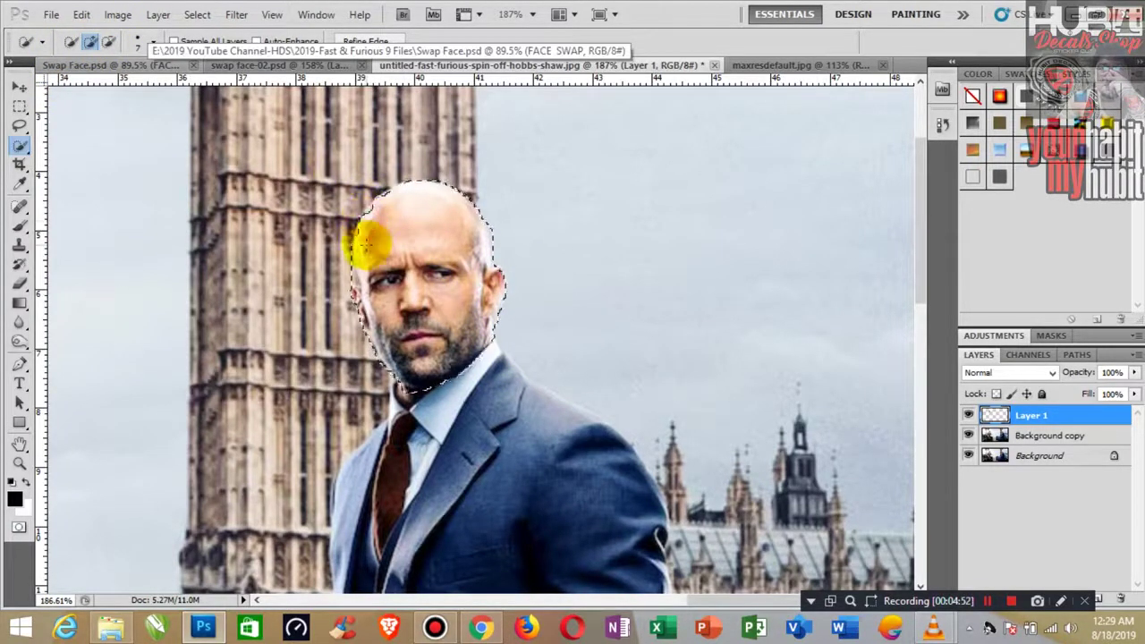
pyautogui.moveTo(412, 214); pyautogui.dragTo(356, 204)
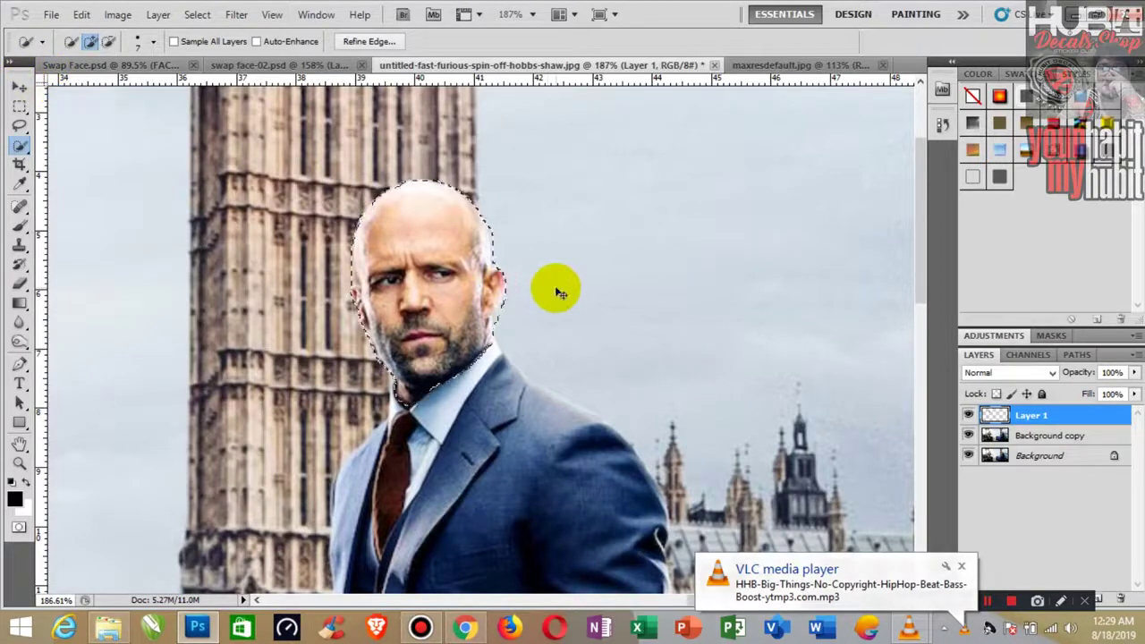
# - Dismiss the empty-selection errors and copy the suited man's head from Background copy to Layer 2
pyautogui.hotkey('ctrl', 'c')
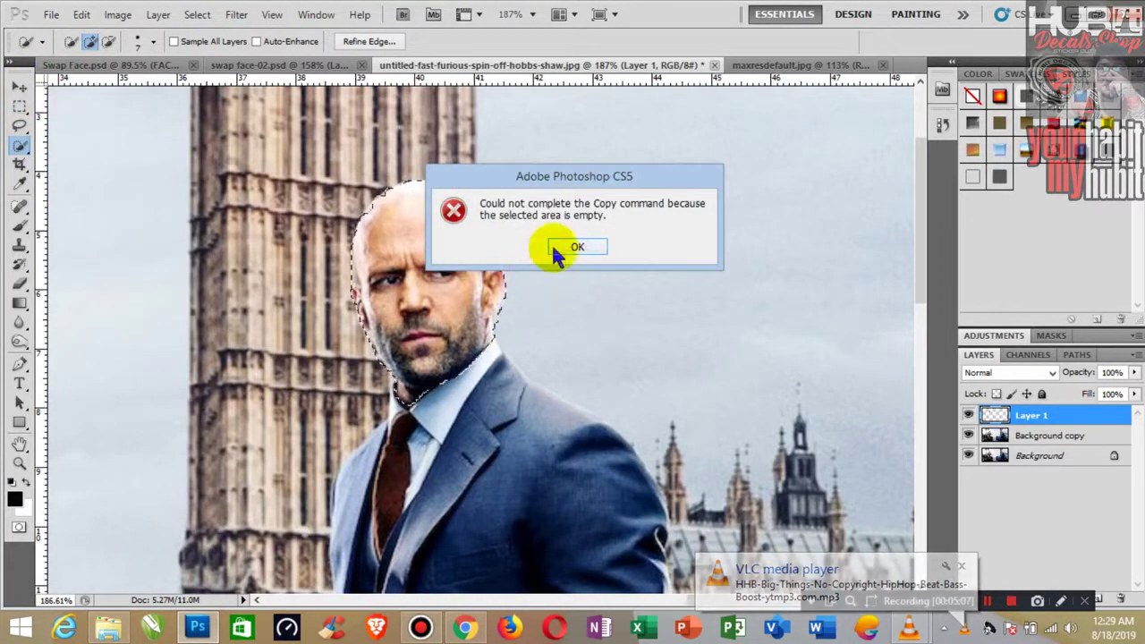
pyautogui.click(576, 247)
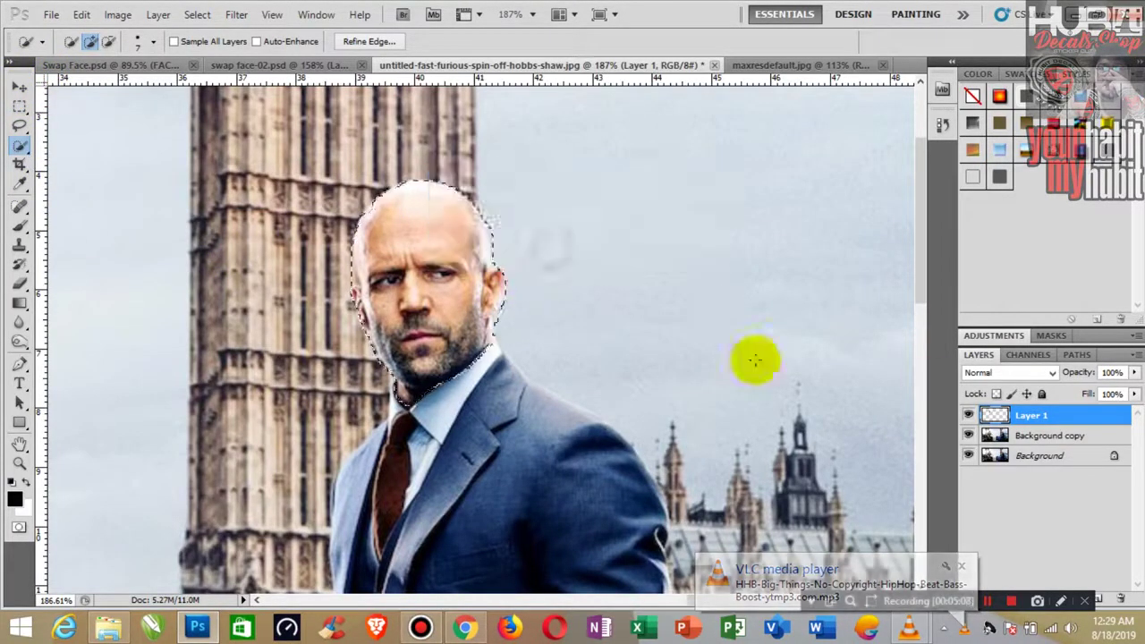
pyautogui.click(22, 141)
pyautogui.click(458, 217)
pyautogui.hotkey('ctrl', 'c')
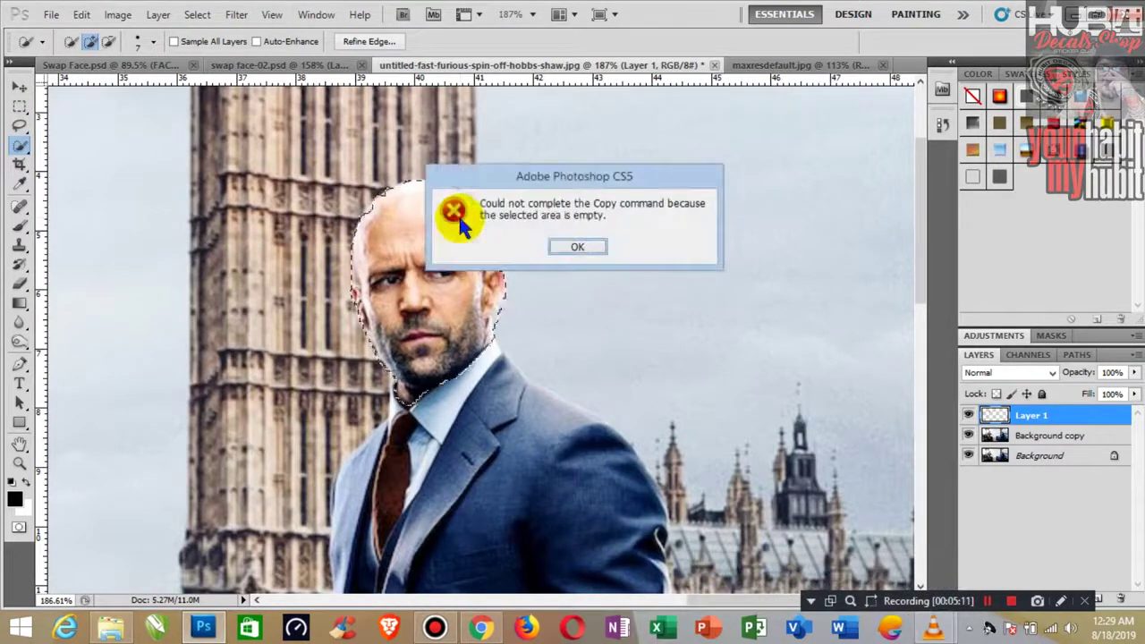
pyautogui.click(577, 248)
pyautogui.click(1047, 436)
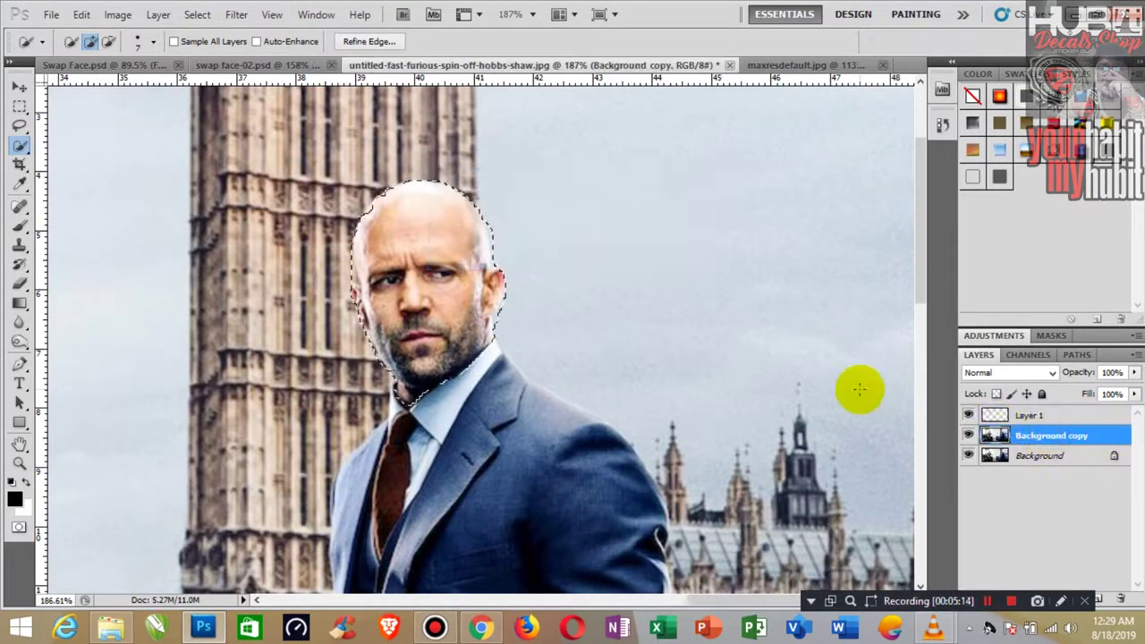
pyautogui.hotkey('ctrl', 'j')
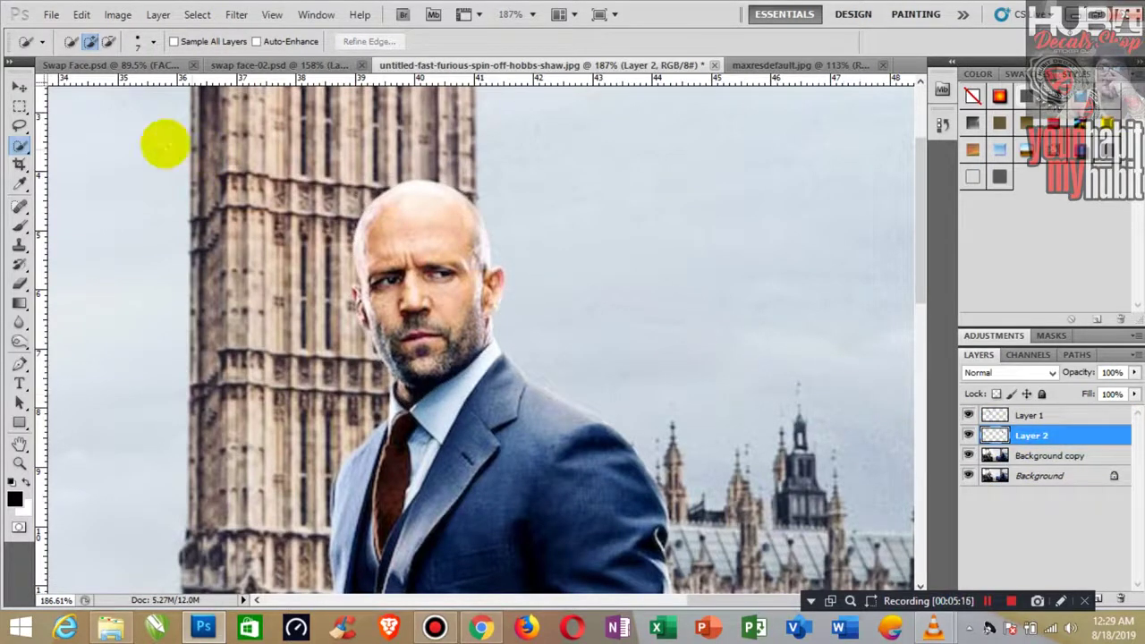
# - Move Layer 2's head left of its original and Layer 1's face right into the sky
pyautogui.click(19, 88)
pyautogui.moveTo(382, 279); pyautogui.dragTo(228, 283)
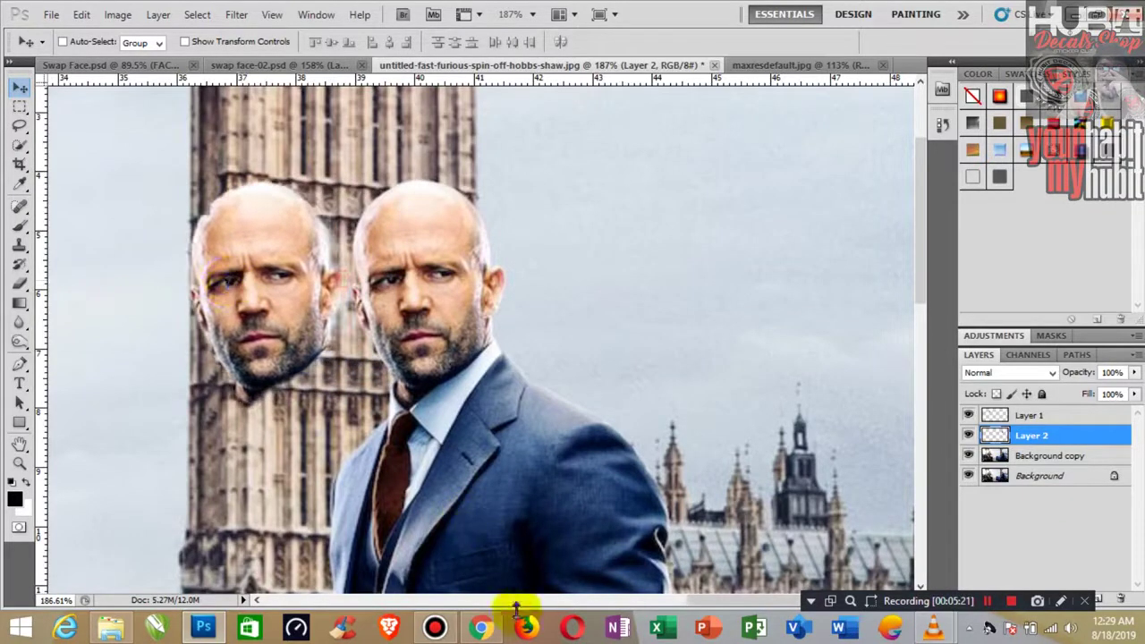
pyautogui.moveTo(715, 601); pyautogui.dragTo(426, 597)
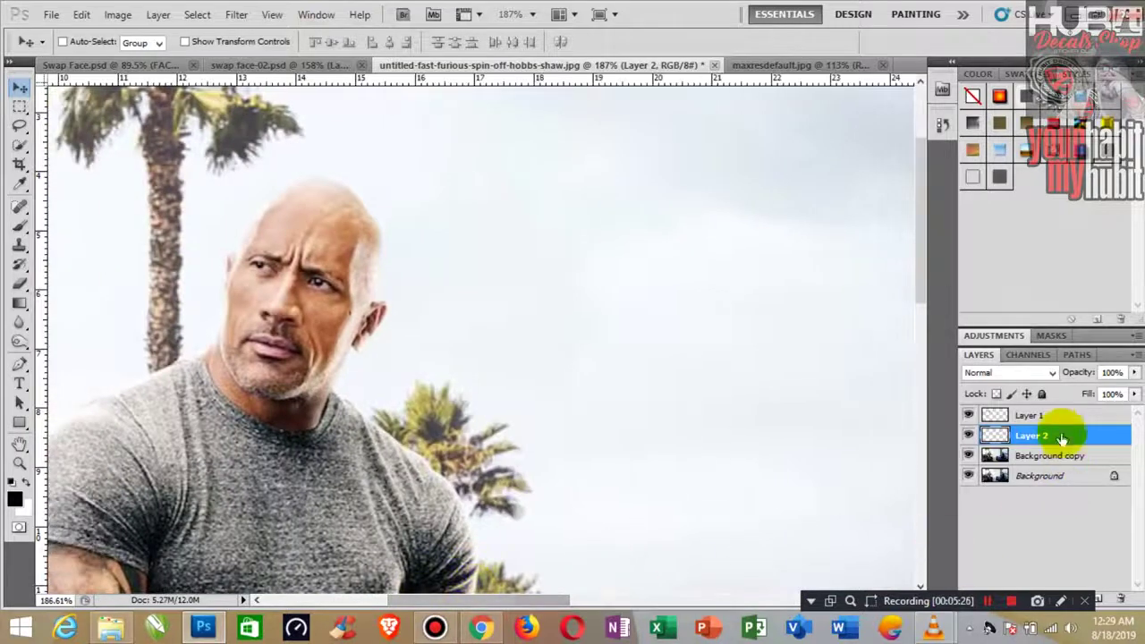
pyautogui.click(1033, 414)
pyautogui.moveTo(320, 284); pyautogui.dragTo(604, 291)
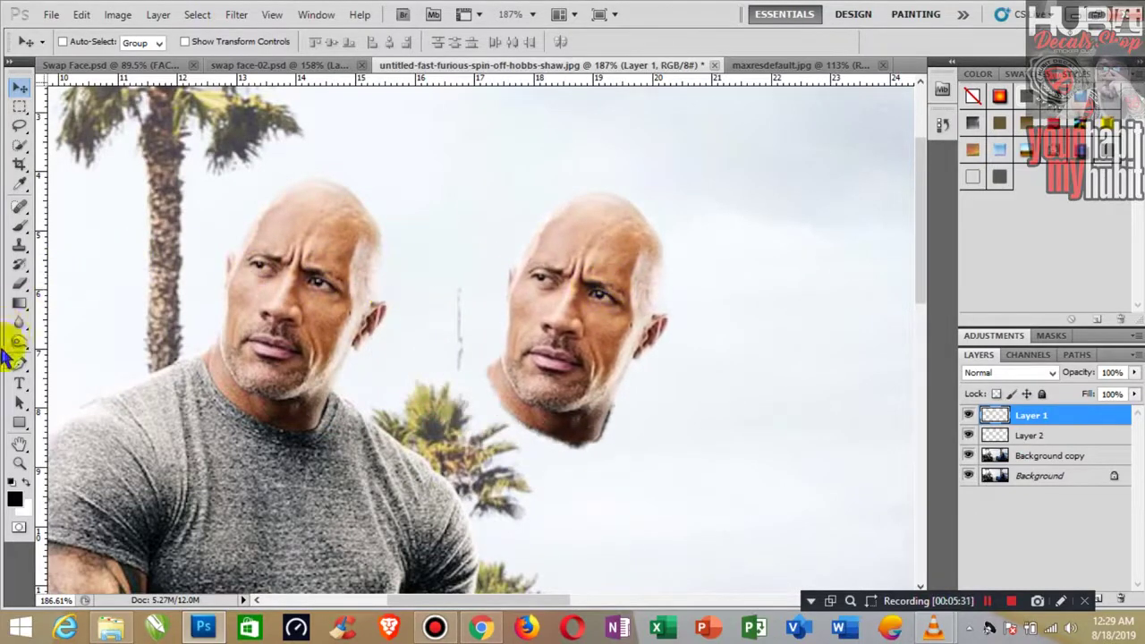
# - Set the eraser to 100% flow with a soft 31 px brush
pyautogui.click(20, 283)
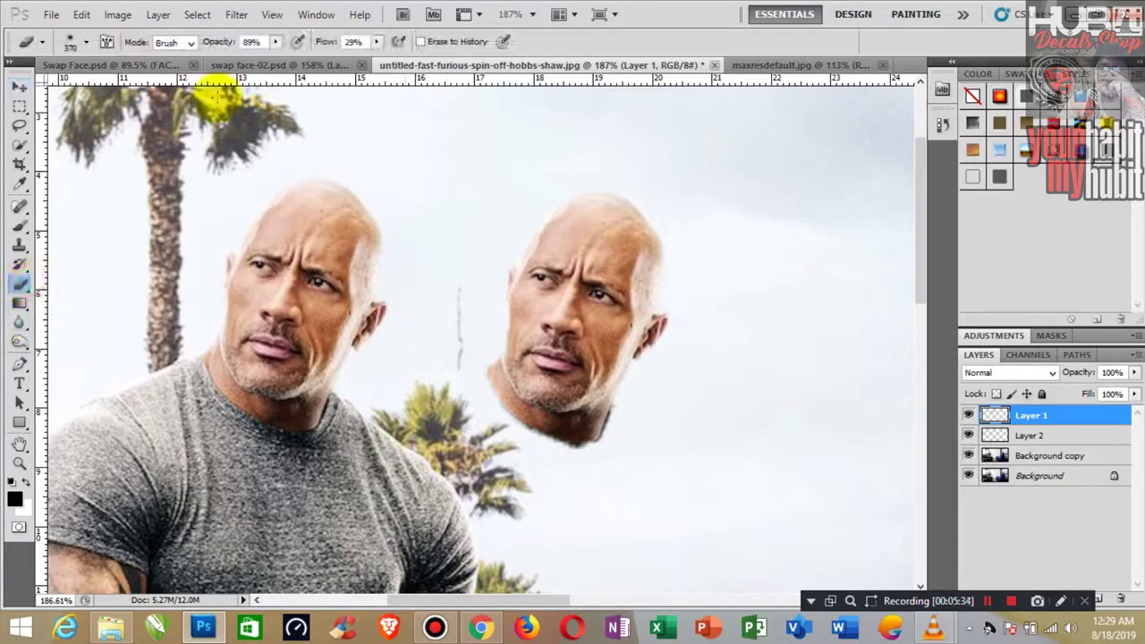
pyautogui.click(86, 42)
pyautogui.click(66, 92)
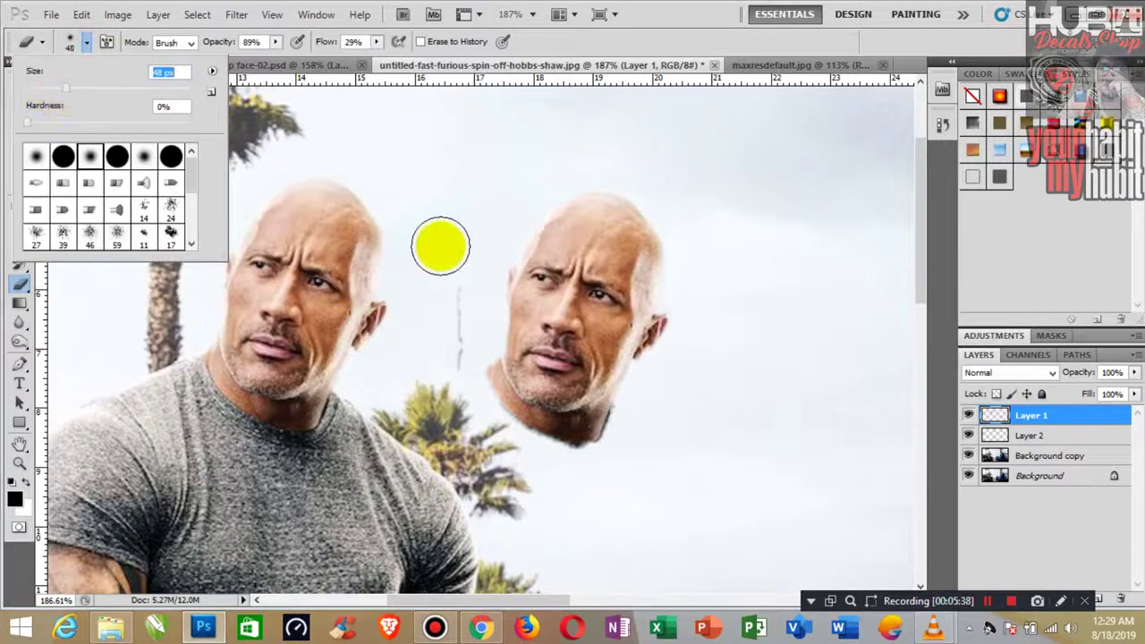
pyautogui.click(442, 242)
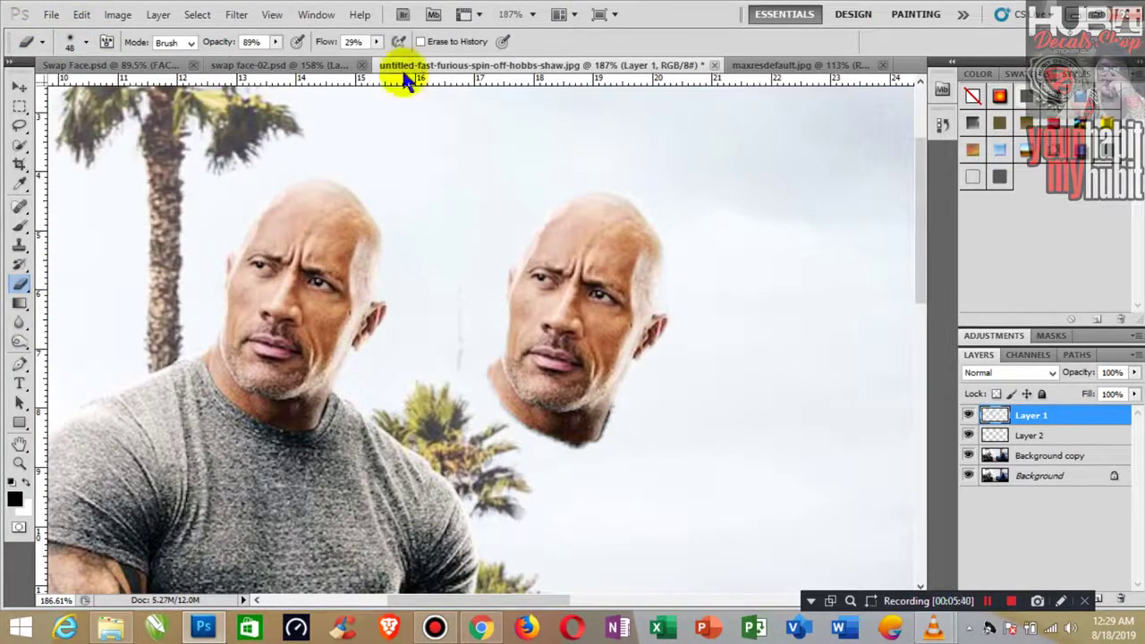
pyautogui.click(377, 42)
pyautogui.moveTo(379, 58); pyautogui.dragTo(427, 76)
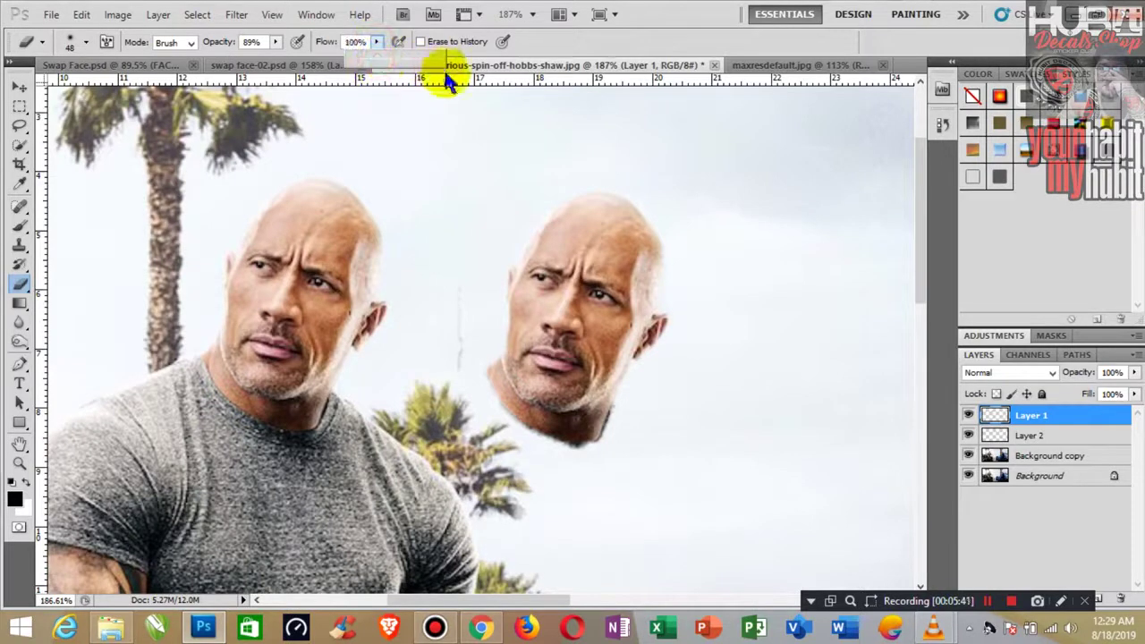
pyautogui.click(85, 42)
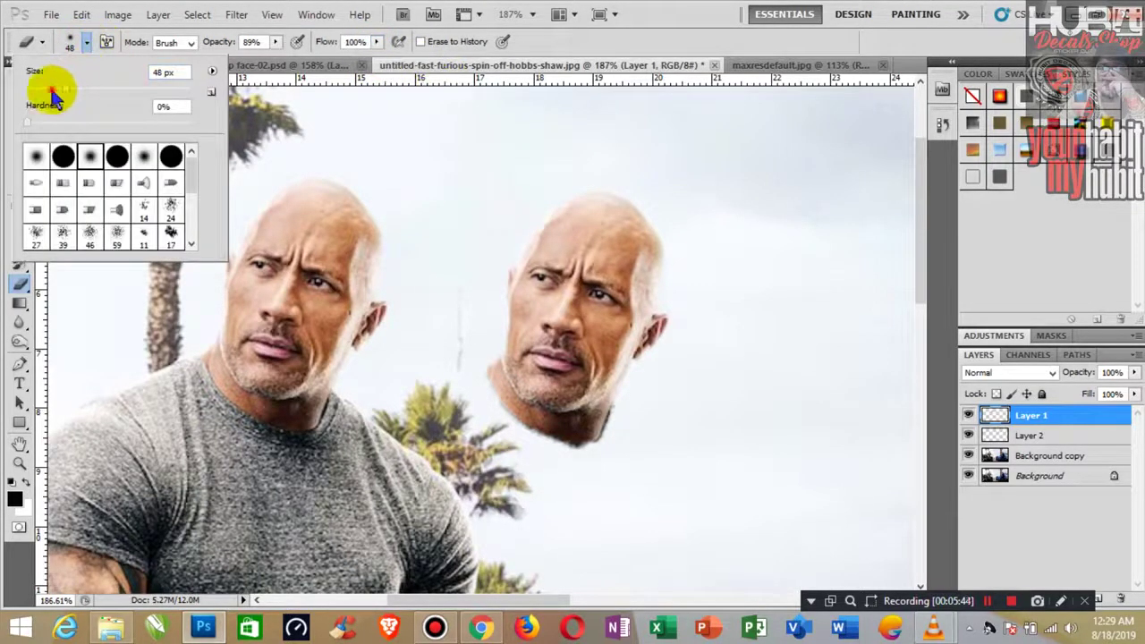
pyautogui.moveTo(52, 92); pyautogui.dragTo(46, 92)
pyautogui.click(465, 212)
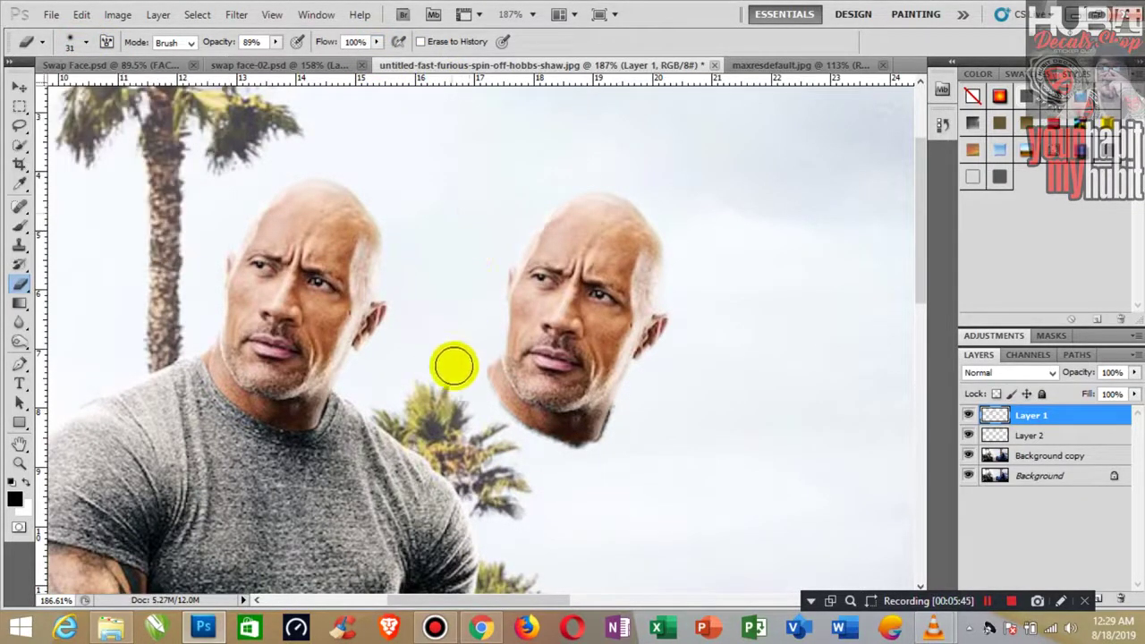
pyautogui.click(716, 256)
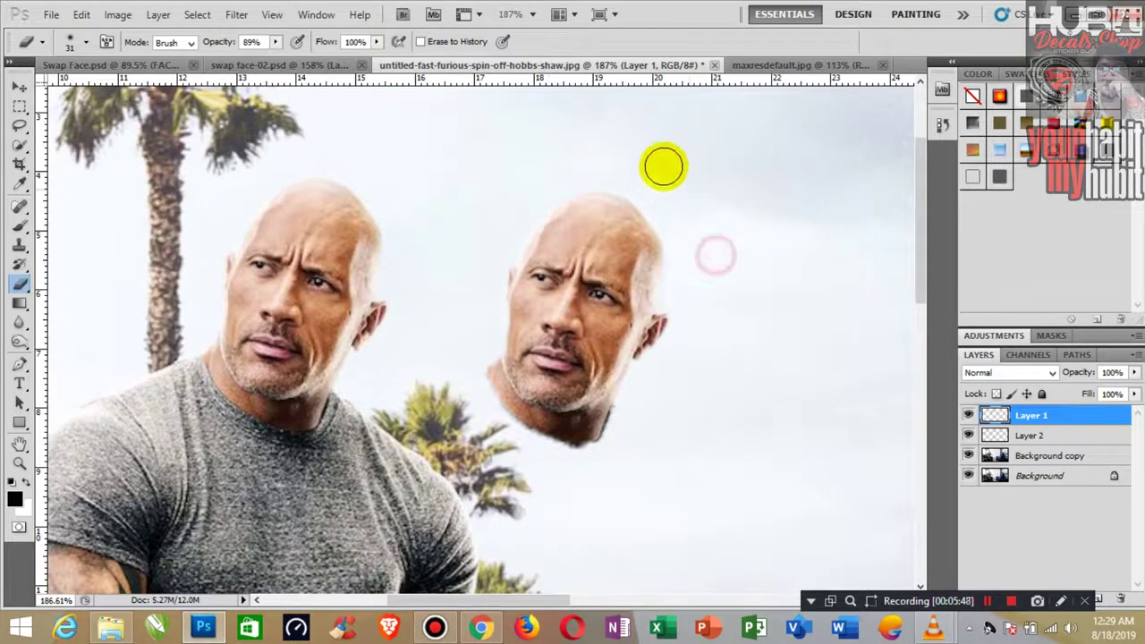
# - Pan right until both floating bald heads are in view
pyautogui.click(20, 445)
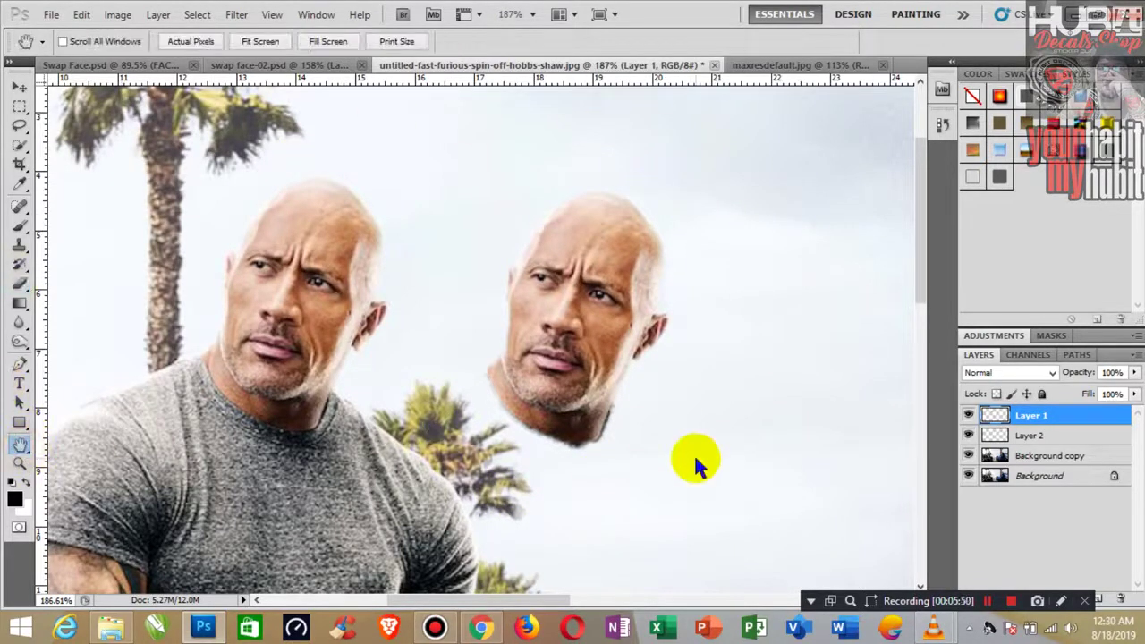
pyautogui.moveTo(772, 367); pyautogui.dragTo(385, 363)
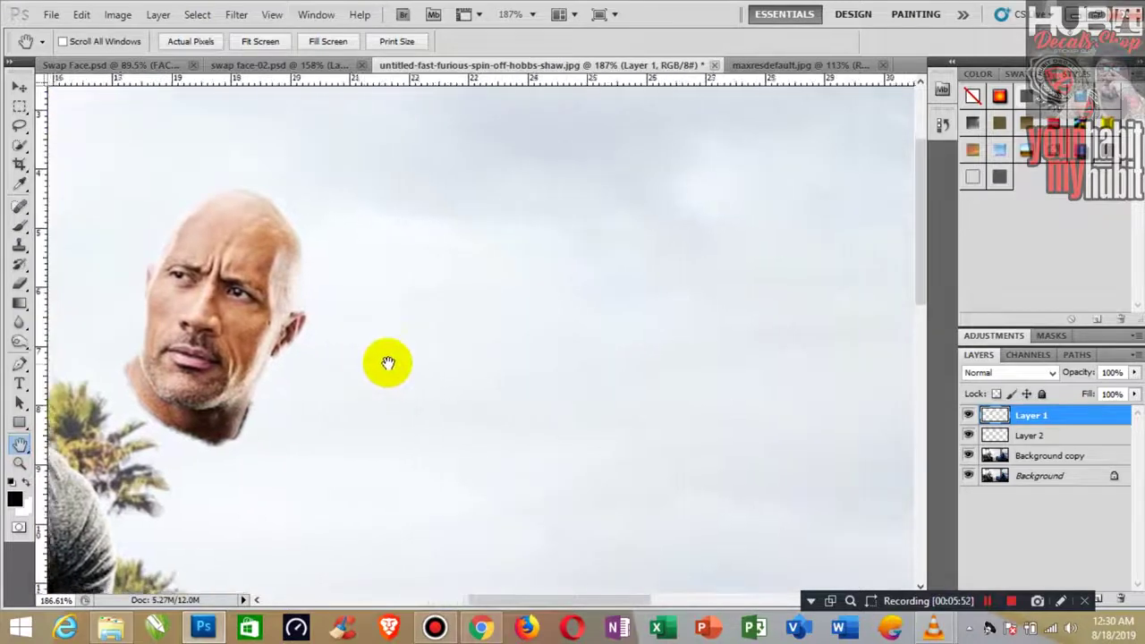
pyautogui.moveTo(715, 396); pyautogui.dragTo(396, 402)
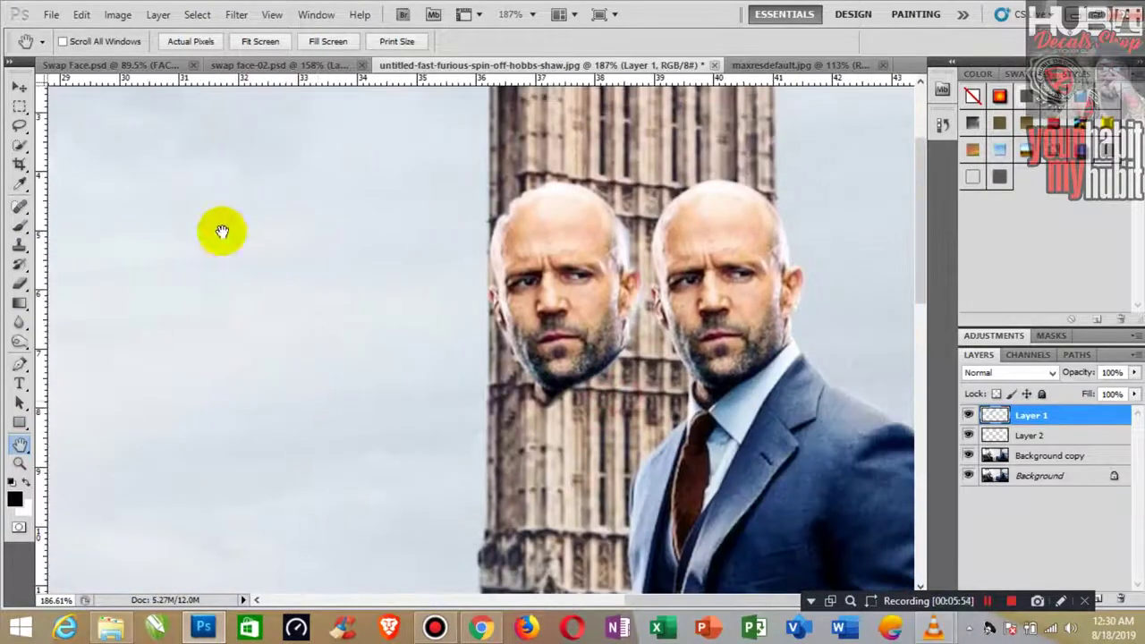
# - Move Layer 2's floating bald head left into open sky
pyautogui.click(19, 87)
pyautogui.click(1057, 436)
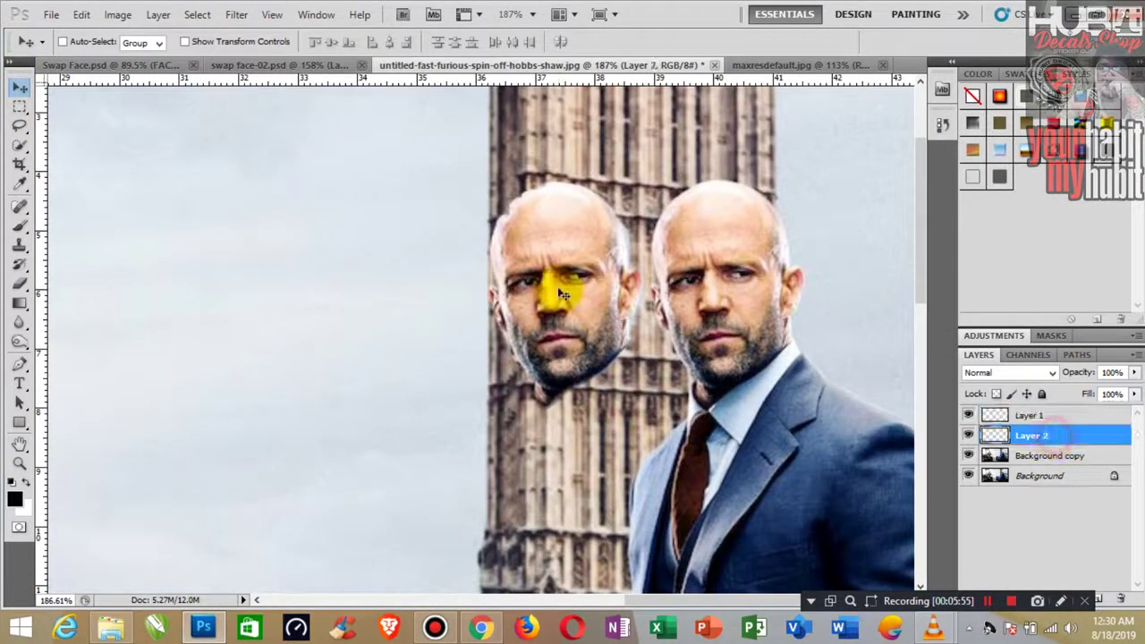
pyautogui.moveTo(556, 293); pyautogui.dragTo(291, 292)
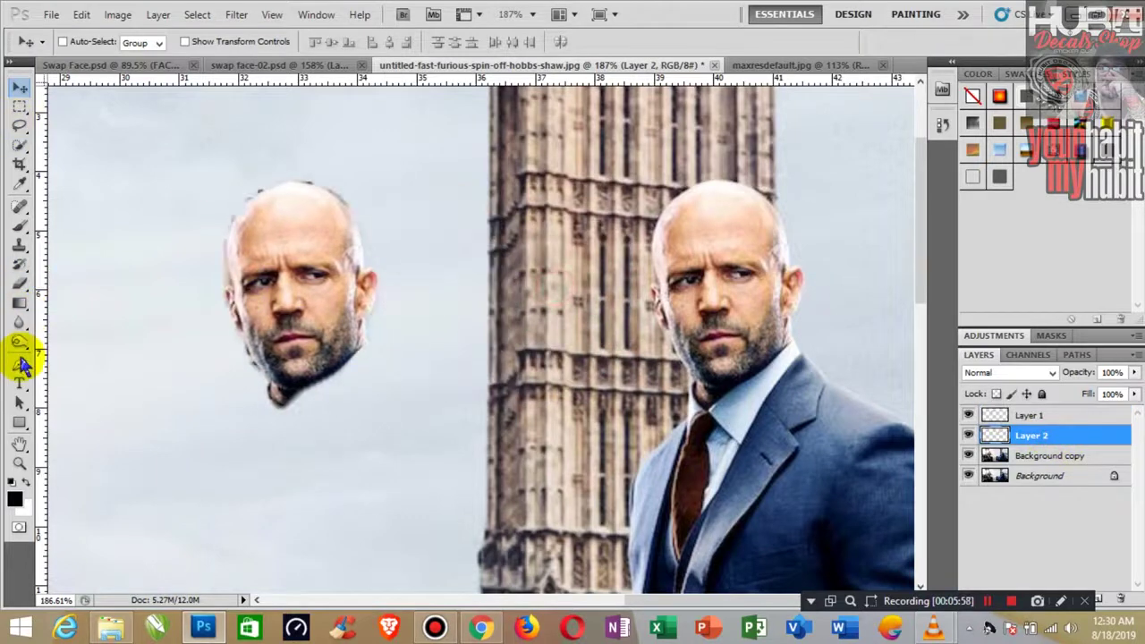
# - Zoom in on the top of the head and blur a dark fringe spot on its edge
pyautogui.click(19, 328)
pyautogui.click(20, 284)
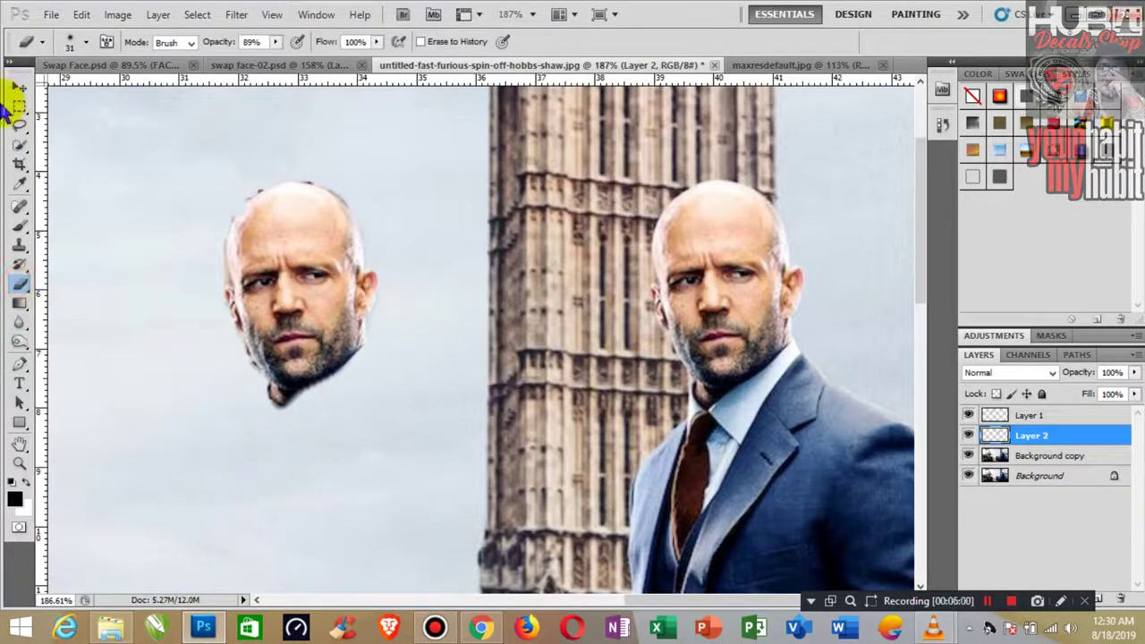
pyautogui.click(20, 460)
pyautogui.moveTo(193, 178); pyautogui.dragTo(265, 194)
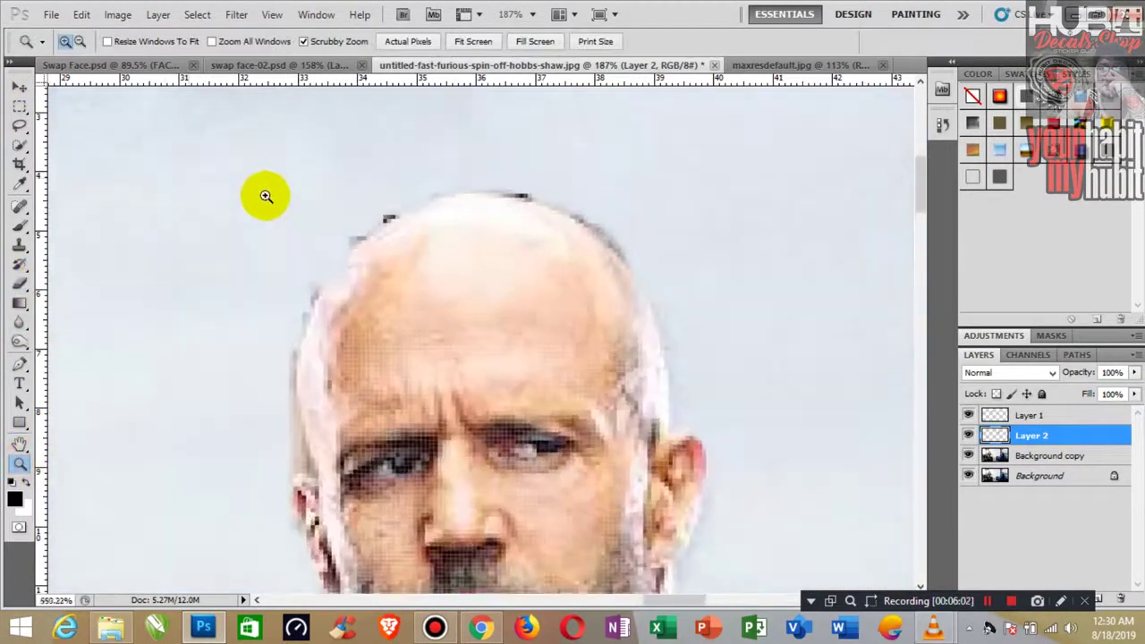
pyautogui.click(21, 327)
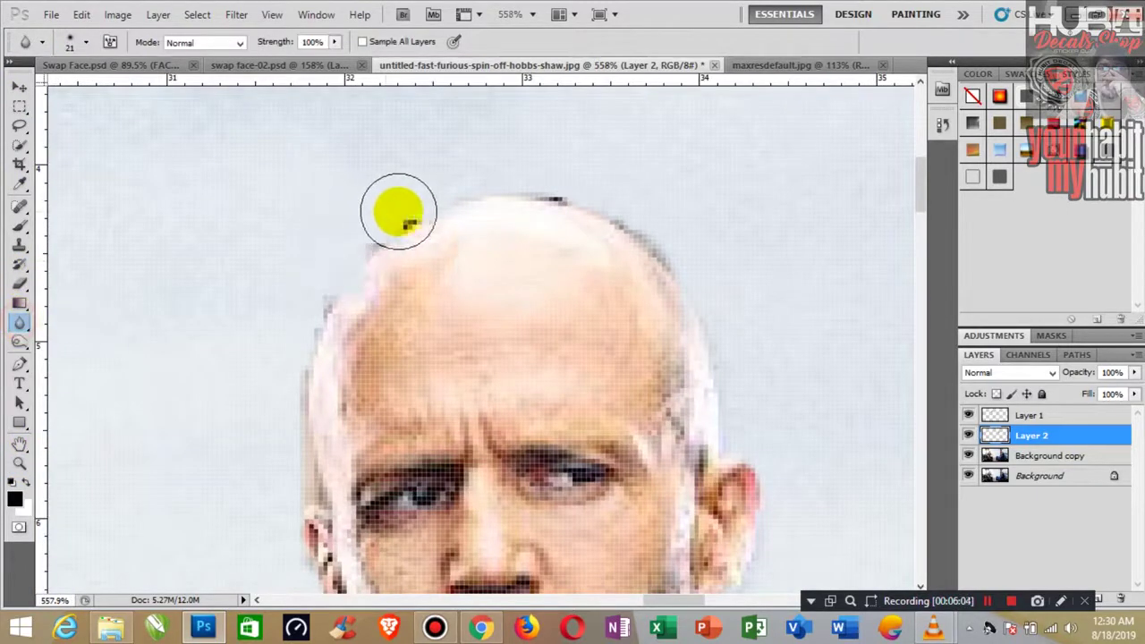
pyautogui.moveTo(401, 212); pyautogui.dragTo(396, 200)
# - Set the Blur brush to 8 px and soften the head's top, left and right edges
pyautogui.click(87, 45)
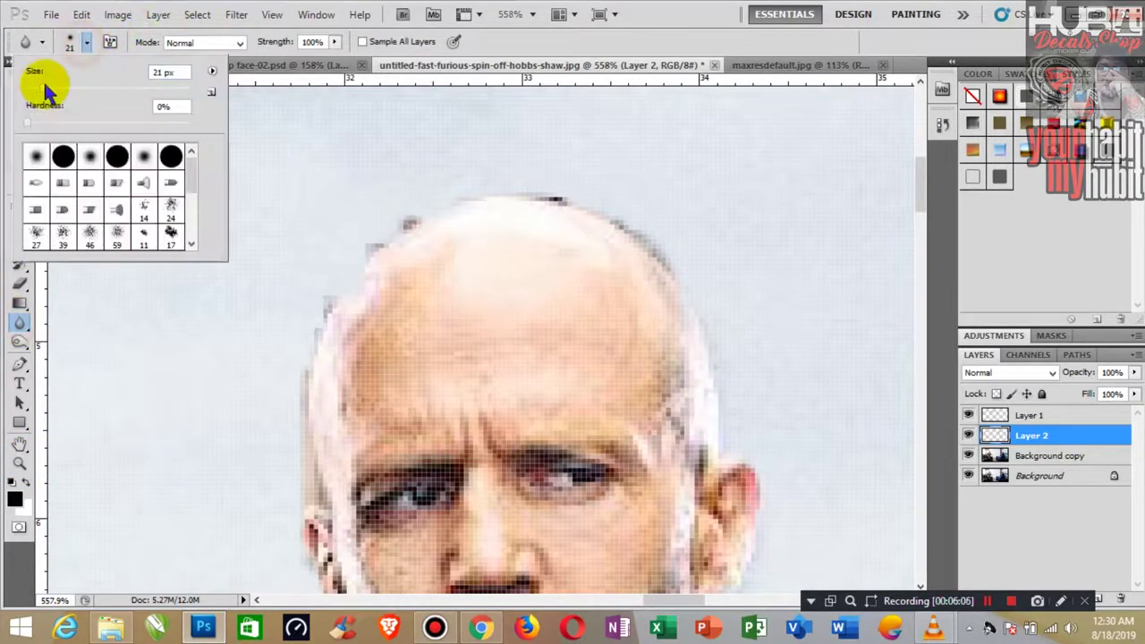
pyautogui.moveTo(33, 90); pyautogui.dragTo(28, 90)
pyautogui.click(407, 220)
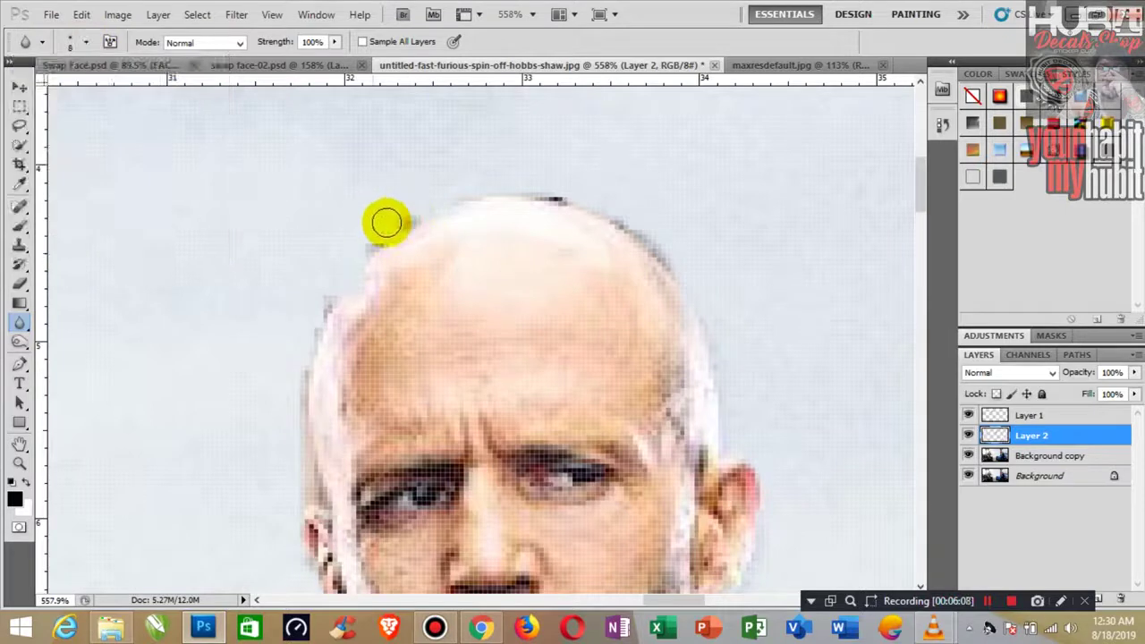
pyautogui.moveTo(535, 191)
pyautogui.mouseDown()
pyautogui.moveTo(402, 220)
pyautogui.moveTo(340, 256)
pyautogui.moveTo(309, 327)
pyautogui.moveTo(295, 419)
pyautogui.mouseUp()
pyautogui.moveTo(620, 205); pyautogui.dragTo(685, 265)
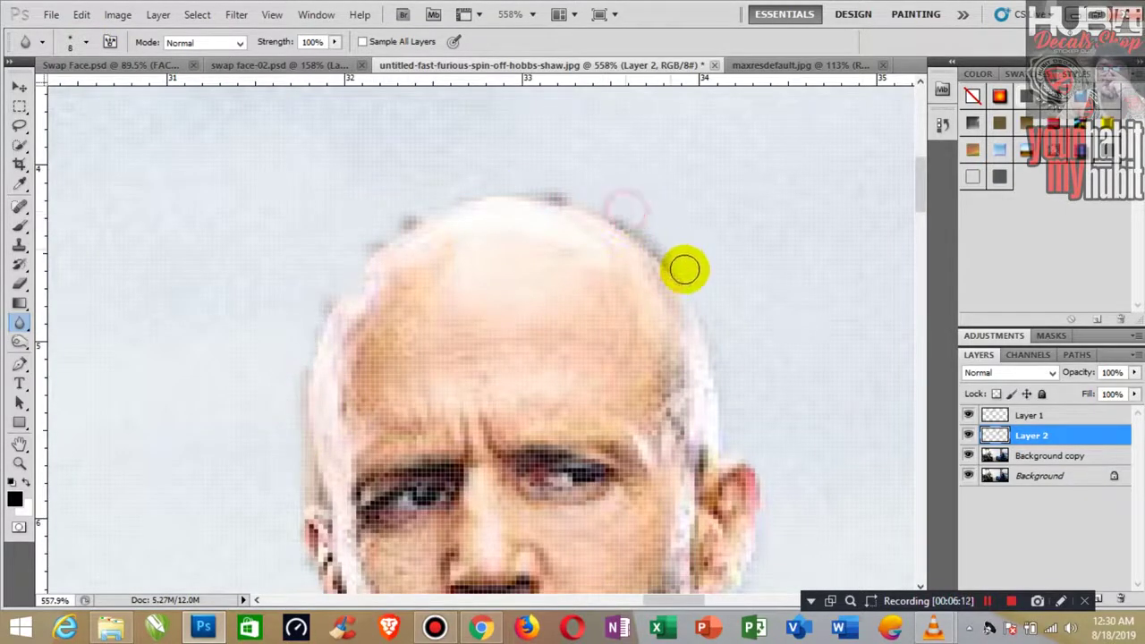
pyautogui.moveTo(510, 198); pyautogui.dragTo(296, 335)
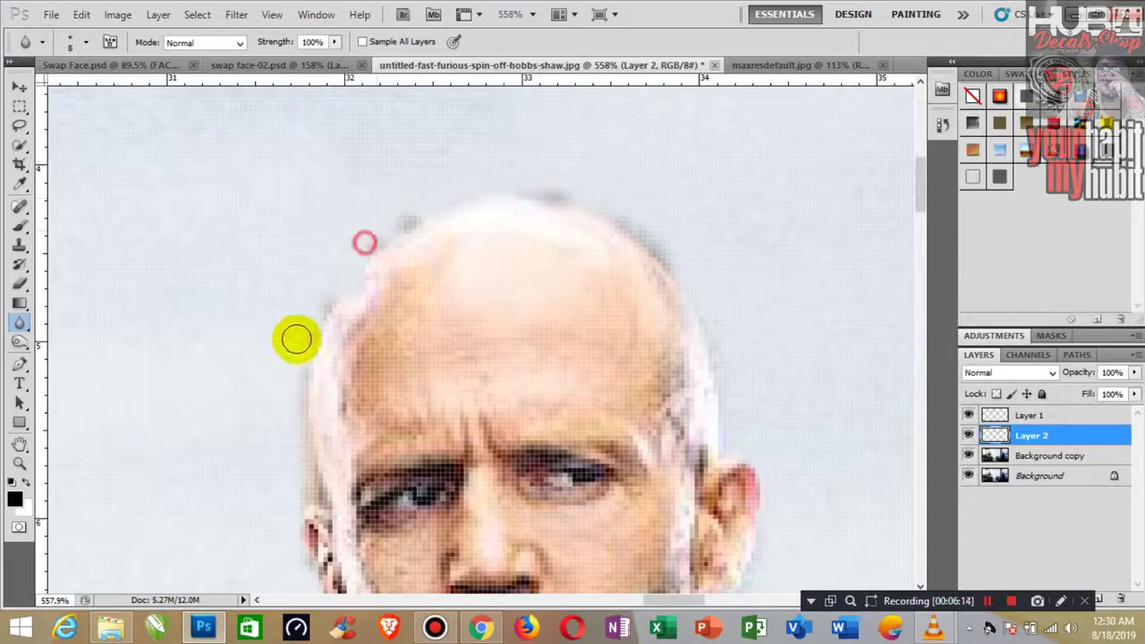
pyautogui.moveTo(672, 417); pyautogui.dragTo(705, 320)
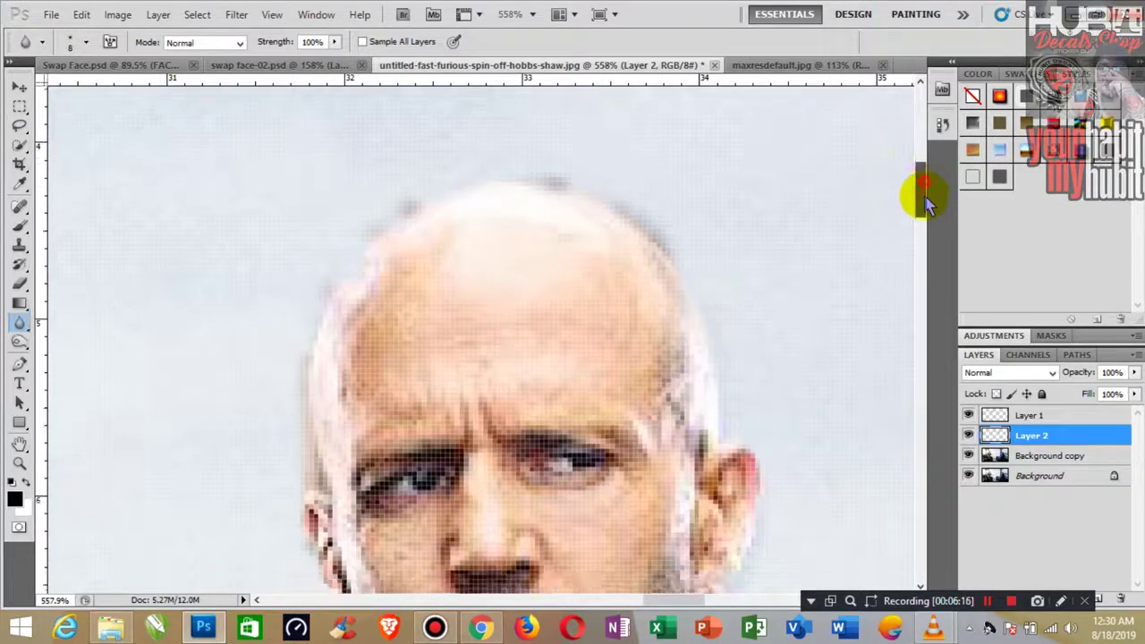
pyautogui.moveTo(921, 191); pyautogui.dragTo(922, 225)
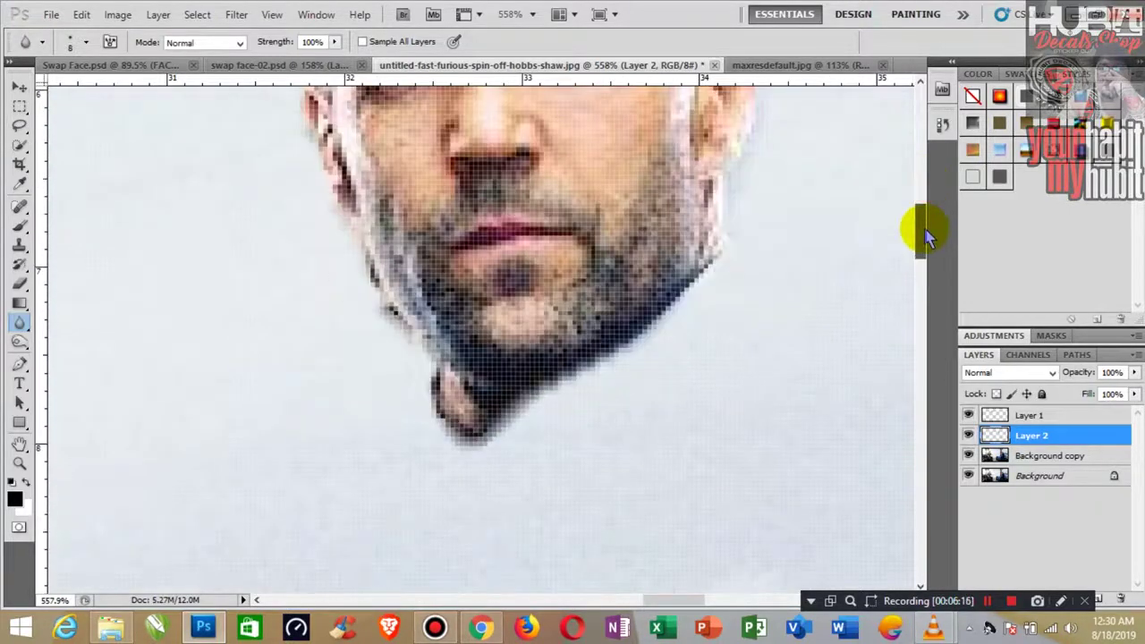
pyautogui.click(19, 462)
pyautogui.moveTo(238, 450); pyautogui.dragTo(207, 402)
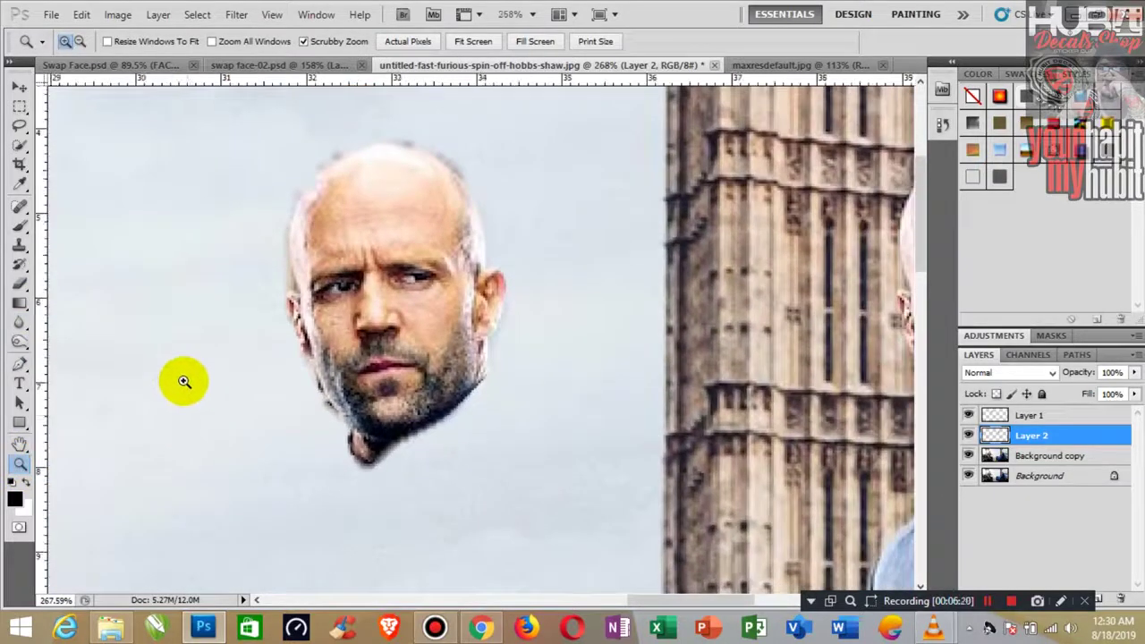
# - Zoom out to the whole poster and shift the bald head further left into the sky
pyautogui.click(20, 88)
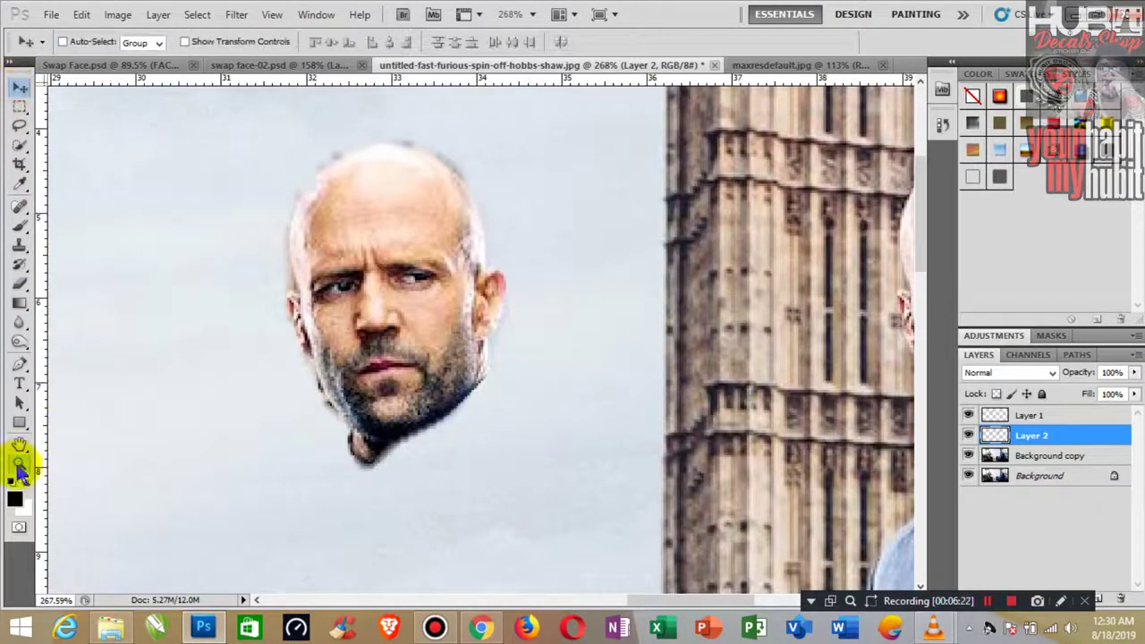
pyautogui.click(19, 462)
pyautogui.moveTo(477, 471)
pyautogui.mouseDown()
pyautogui.moveTo(439, 437)
pyautogui.moveTo(408, 434)
pyautogui.mouseUp()
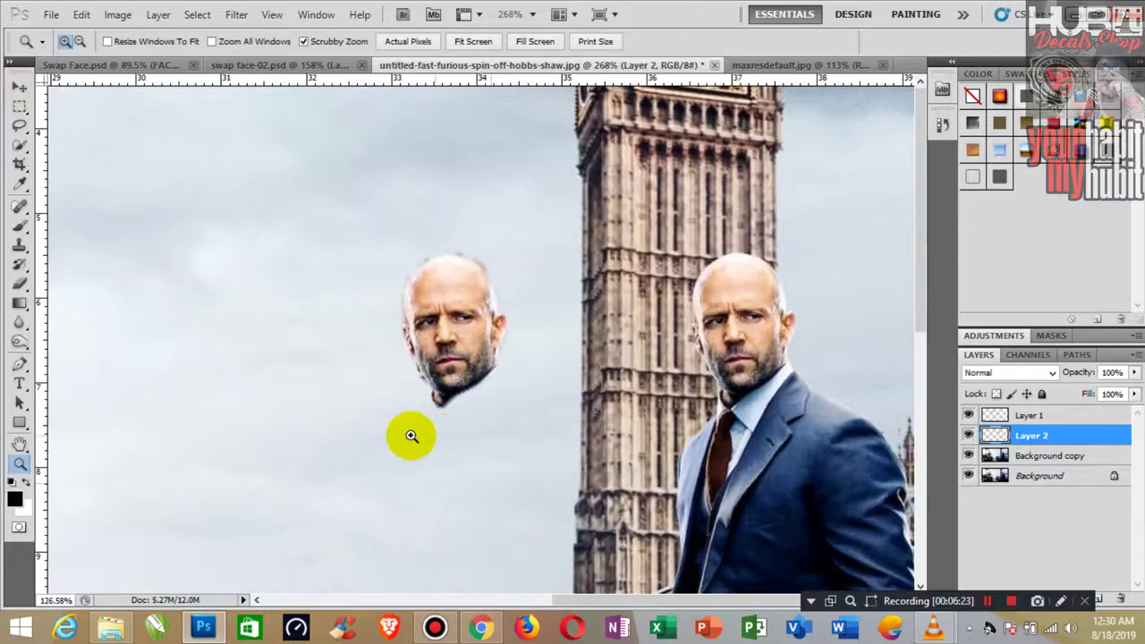
pyautogui.click(20, 88)
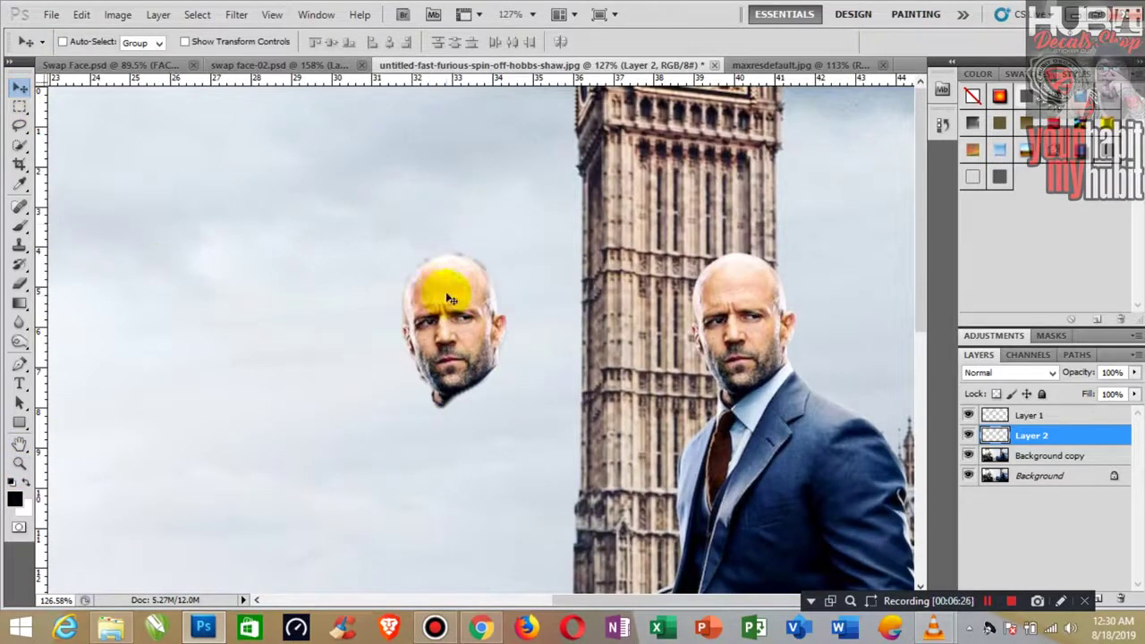
pyautogui.click(19, 444)
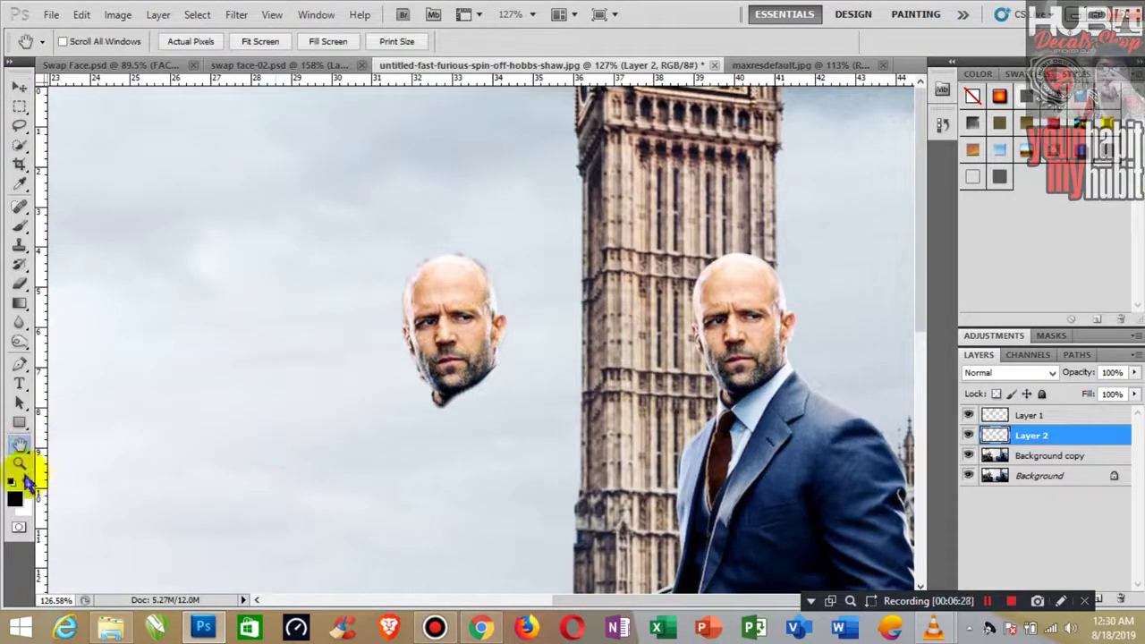
pyautogui.click(19, 462)
pyautogui.moveTo(318, 483); pyautogui.dragTo(268, 421)
pyautogui.click(18, 87)
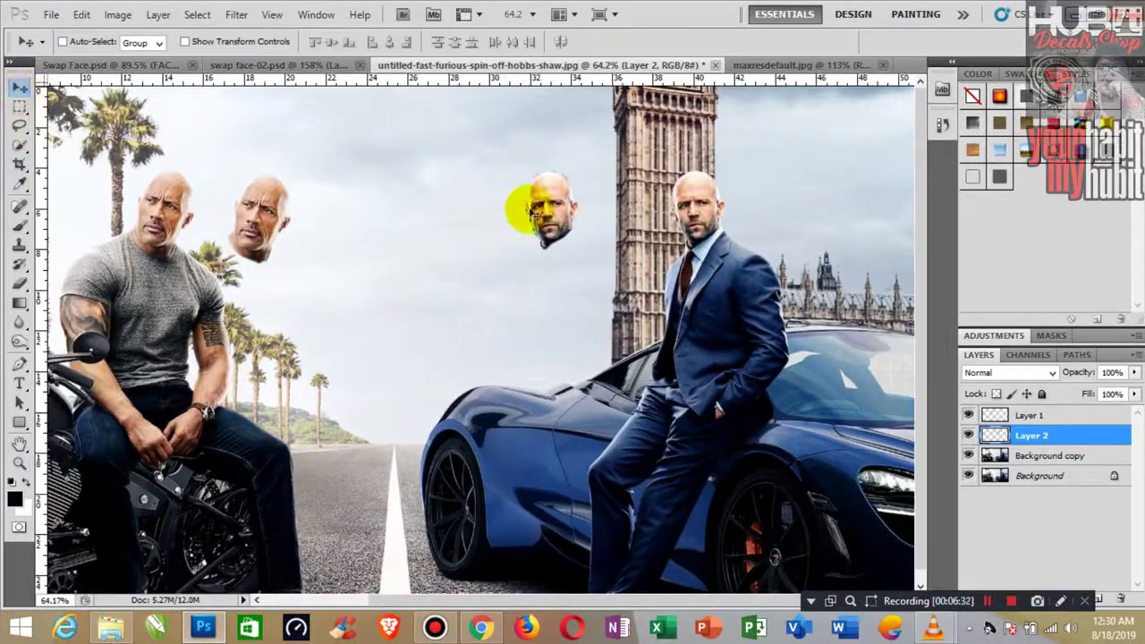
pyautogui.moveTo(512, 211); pyautogui.dragTo(423, 214)
# - Move Layer 1's head beside the tower and Layer 2's bald head beside the T-shirt man's face
pyautogui.click(1030, 415)
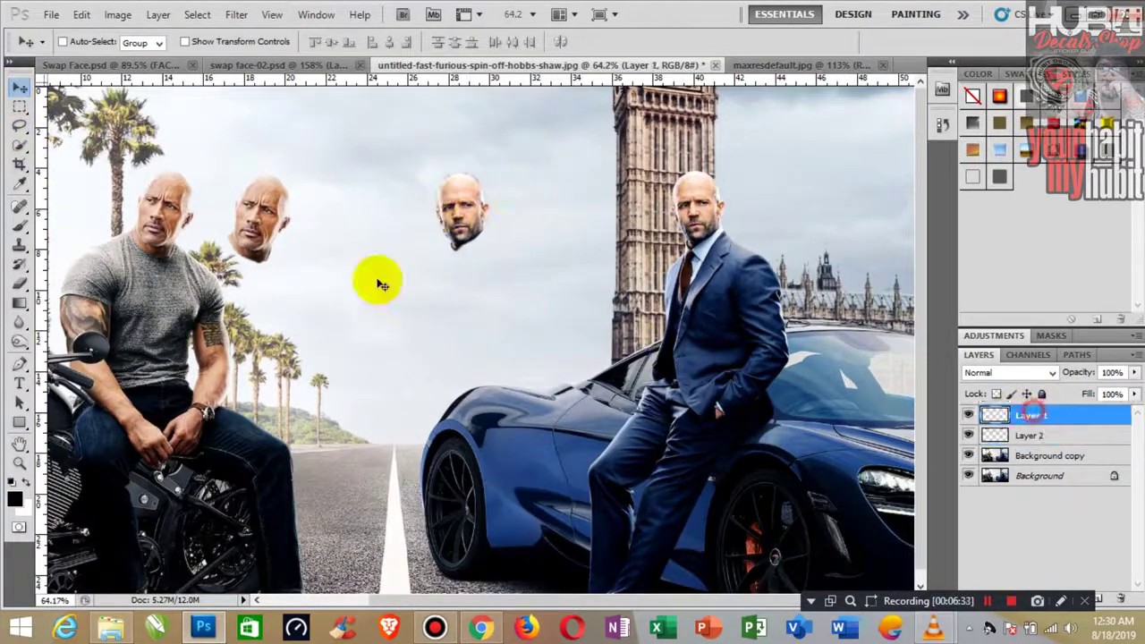
pyautogui.moveTo(279, 243); pyautogui.dragTo(590, 253)
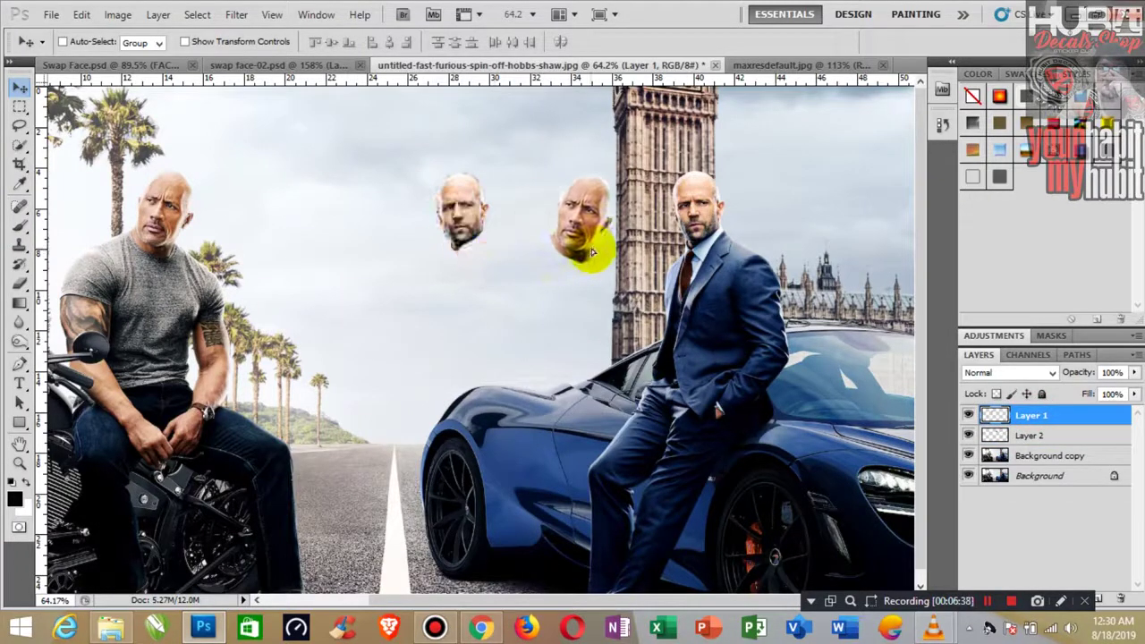
pyautogui.click(1028, 438)
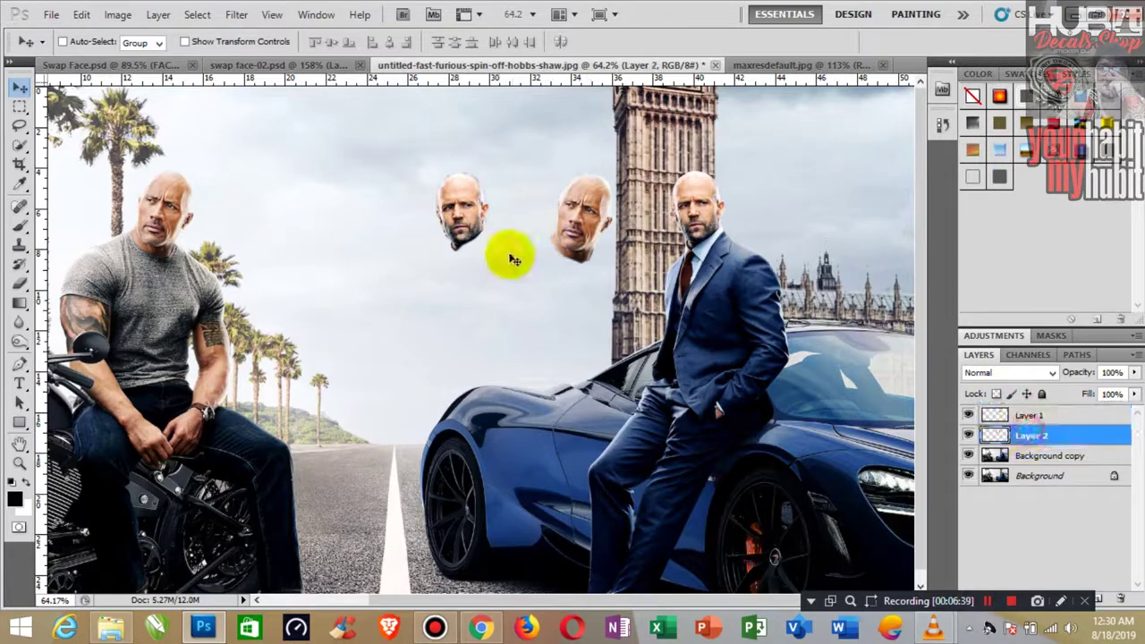
pyautogui.moveTo(465, 220); pyautogui.dragTo(237, 225)
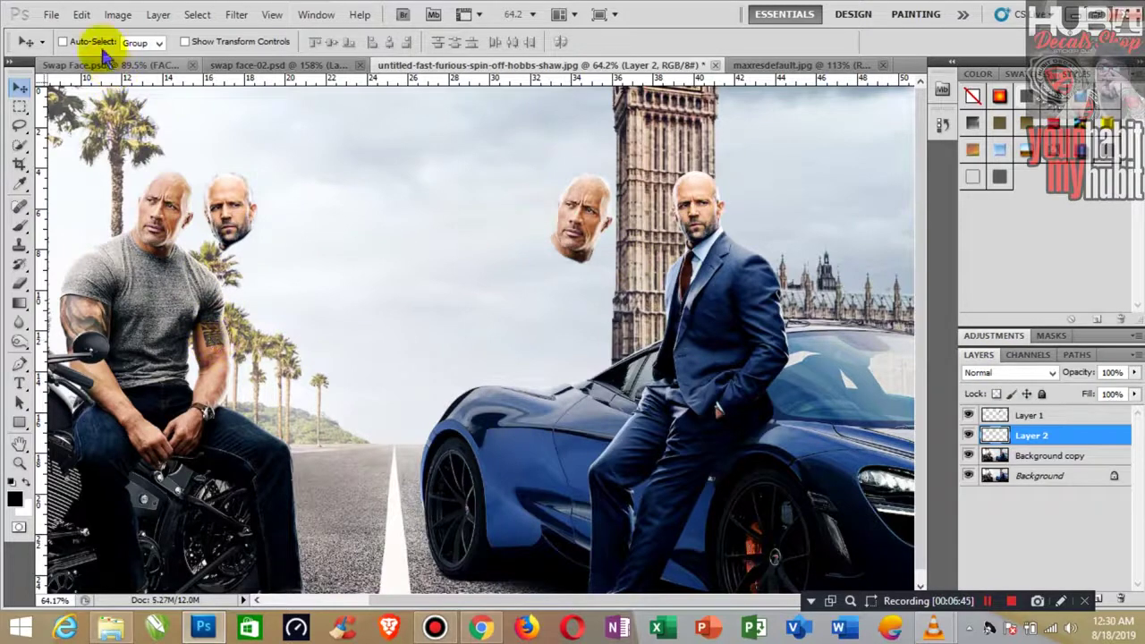
# - Flip the bald head horizontally and position it beside the T-shirt man
pyautogui.click(82, 15)
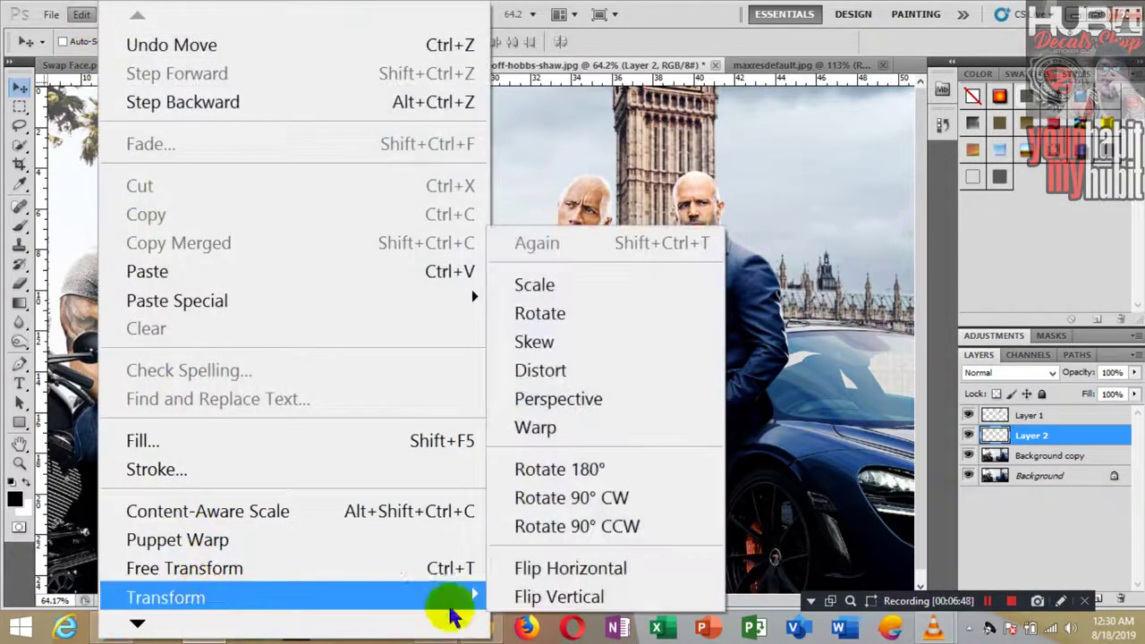
pyautogui.click(557, 566)
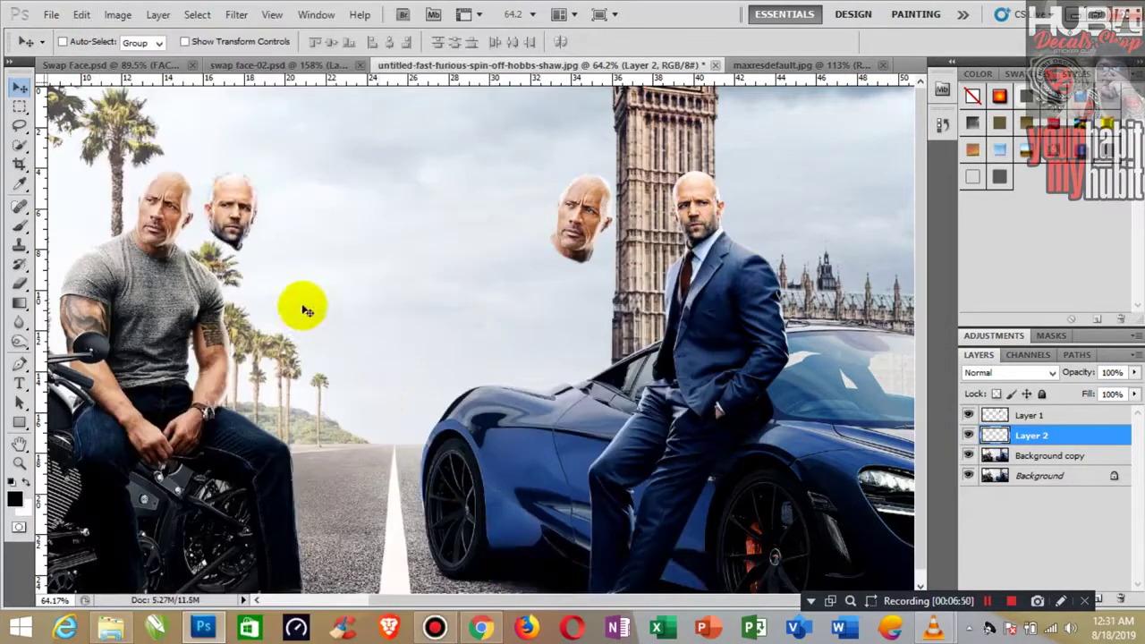
pyautogui.moveTo(237, 234); pyautogui.dragTo(225, 251)
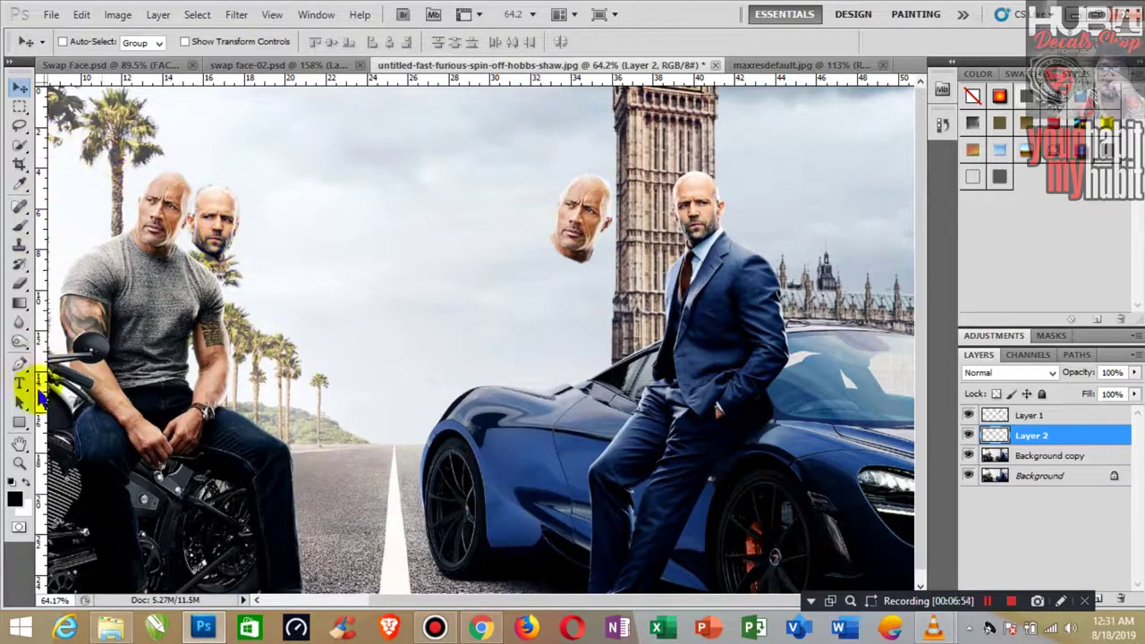
pyautogui.click(19, 462)
pyautogui.moveTo(128, 179)
pyautogui.mouseDown()
pyautogui.moveTo(168, 200)
pyautogui.moveTo(188, 236)
pyautogui.mouseUp()
pyautogui.click(19, 87)
pyautogui.moveTo(394, 386); pyautogui.dragTo(413, 369)
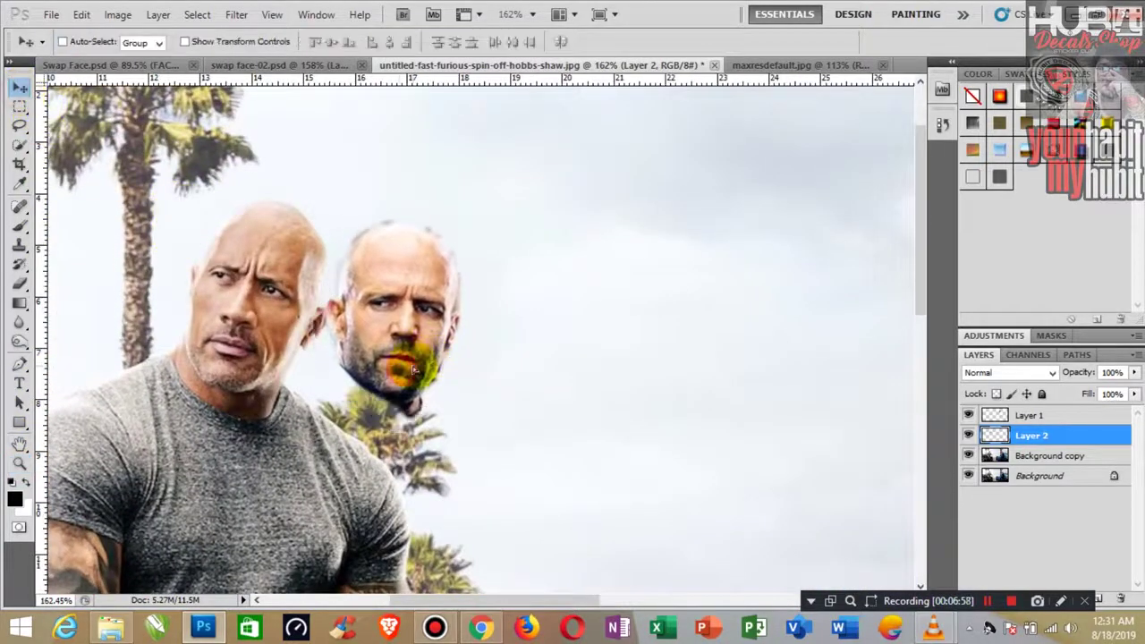
# - Tilt the head 6.33° and scale it proportionally to 109.69% over the grey T-shirt man's face
pyautogui.hotkey('ctrl', 't')
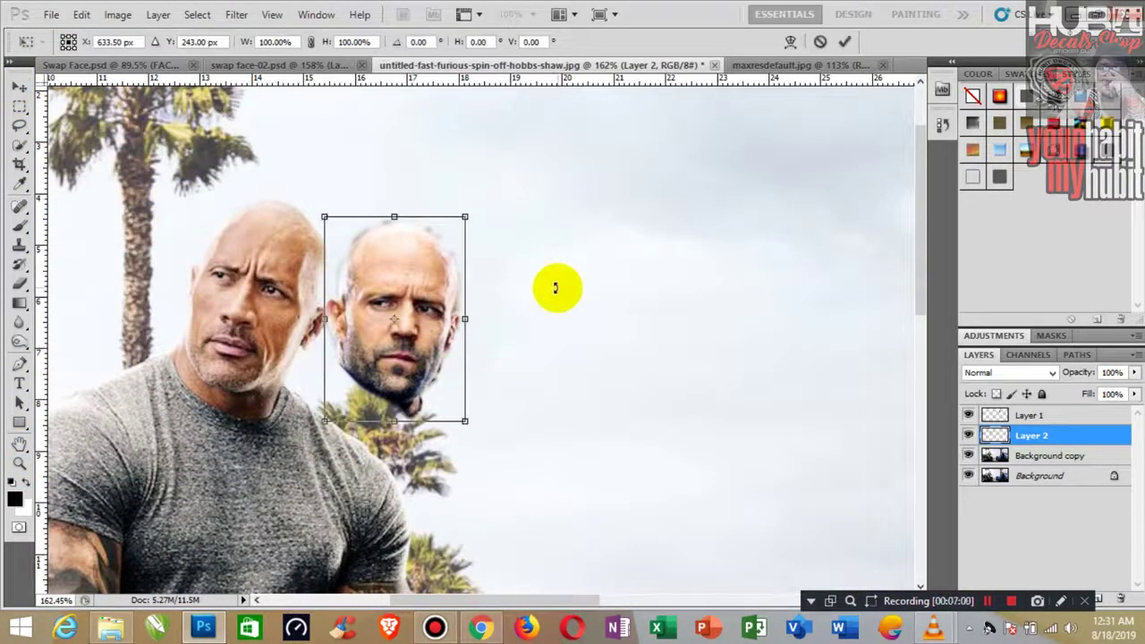
pyautogui.moveTo(554, 287); pyautogui.dragTo(563, 304)
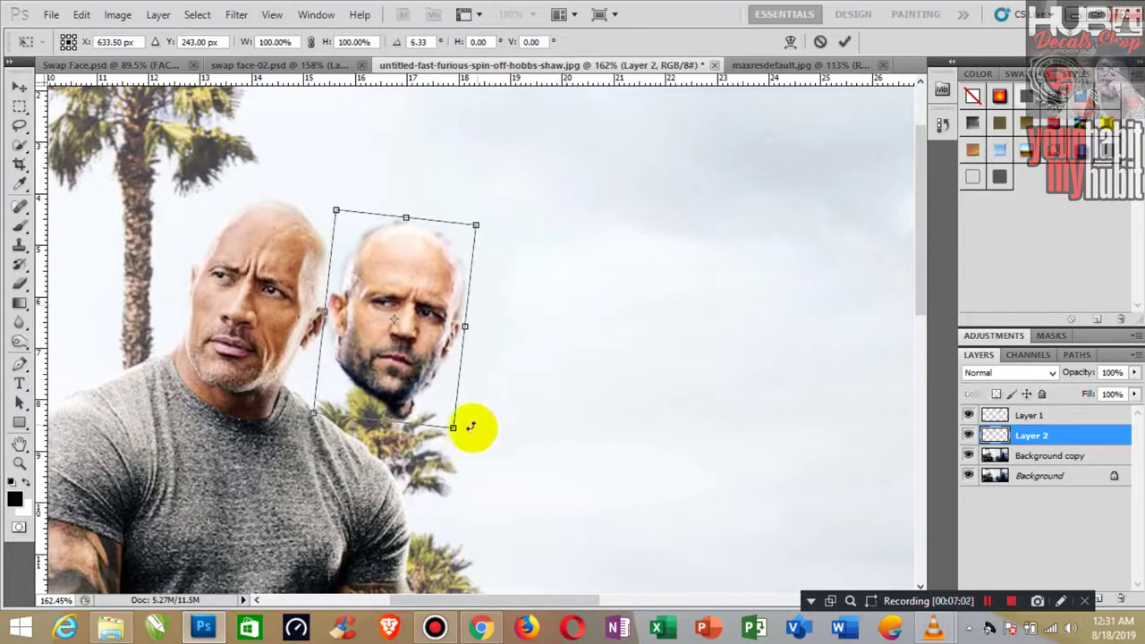
pyautogui.click(311, 42)
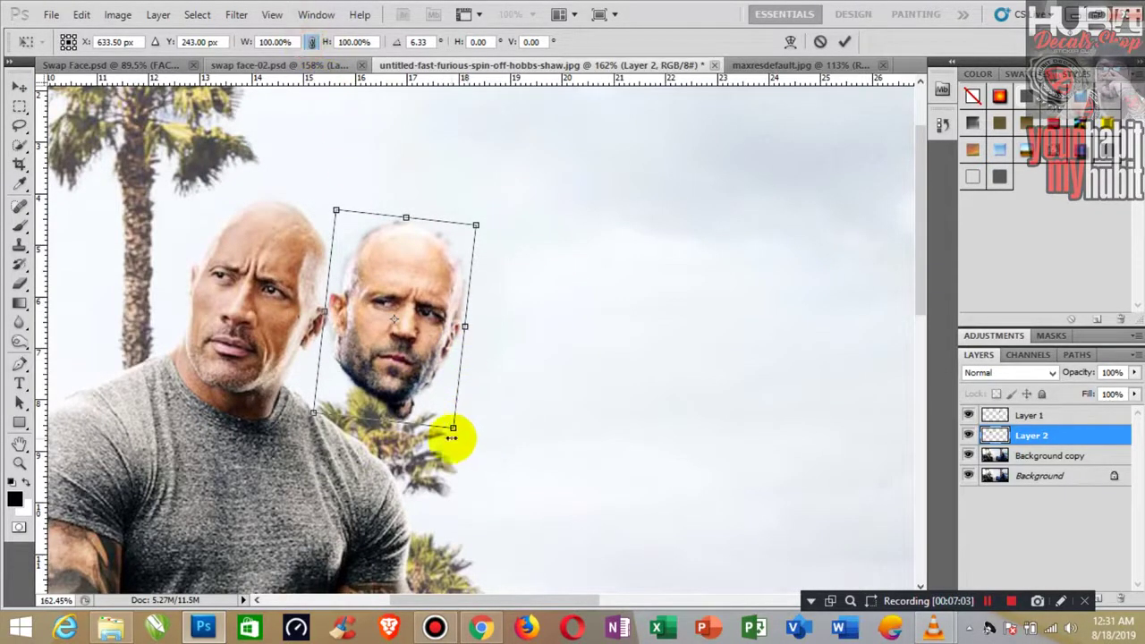
pyautogui.moveTo(452, 429); pyautogui.dragTo(483, 479)
pyautogui.moveTo(452, 391); pyautogui.dragTo(367, 382)
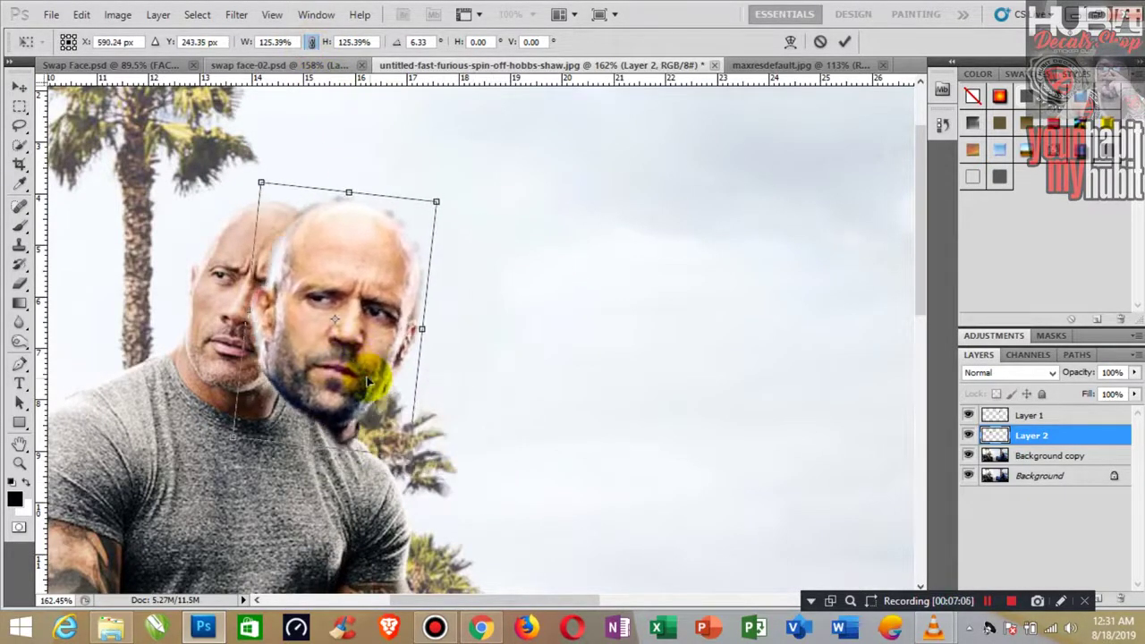
pyautogui.moveTo(409, 460); pyautogui.dragTo(388, 424)
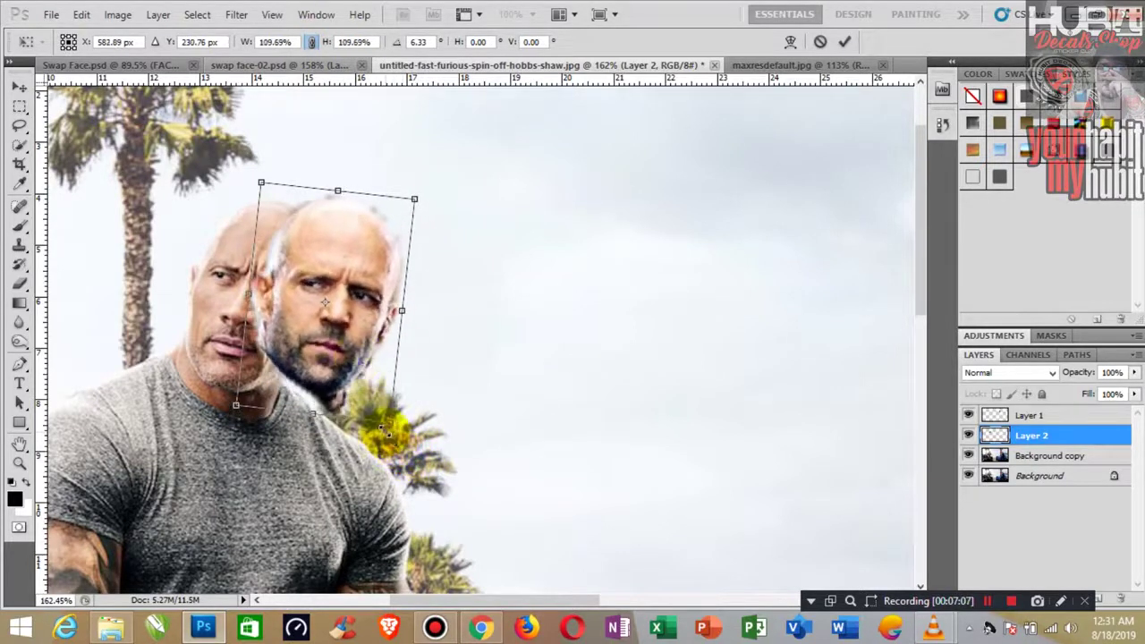
pyautogui.moveTo(346, 351); pyautogui.dragTo(280, 354)
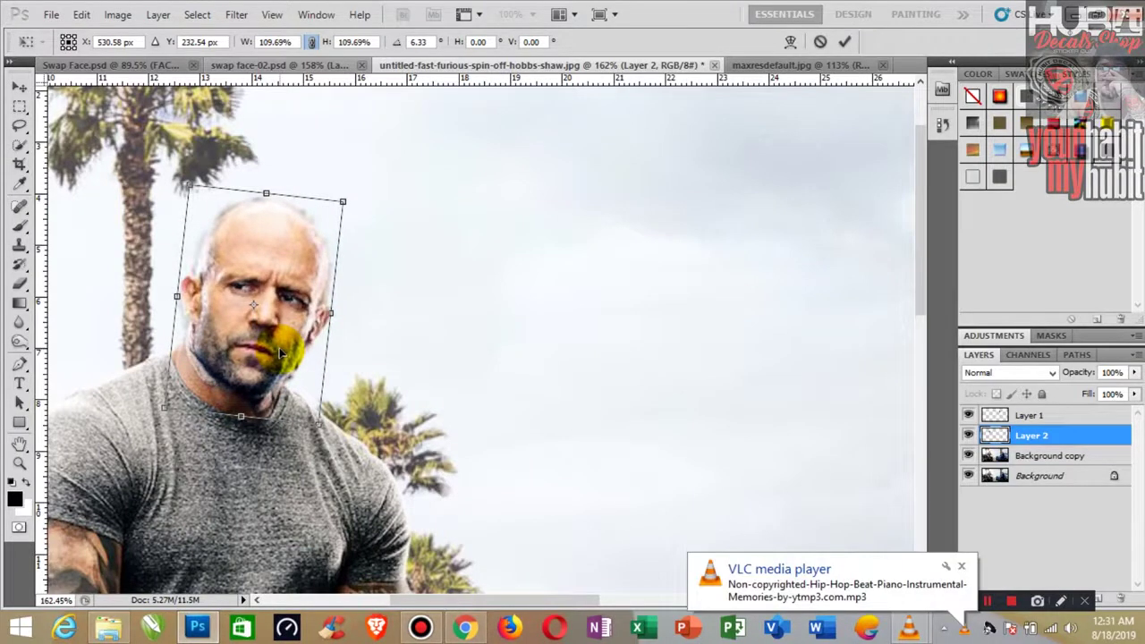
pyautogui.click(19, 88)
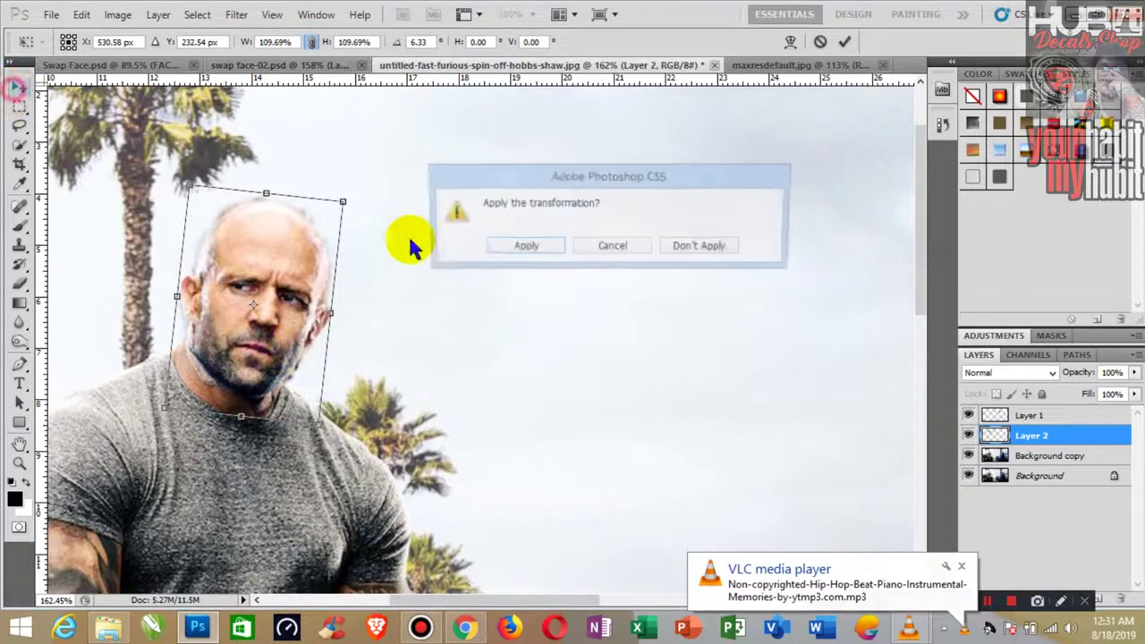
pyautogui.click(503, 252)
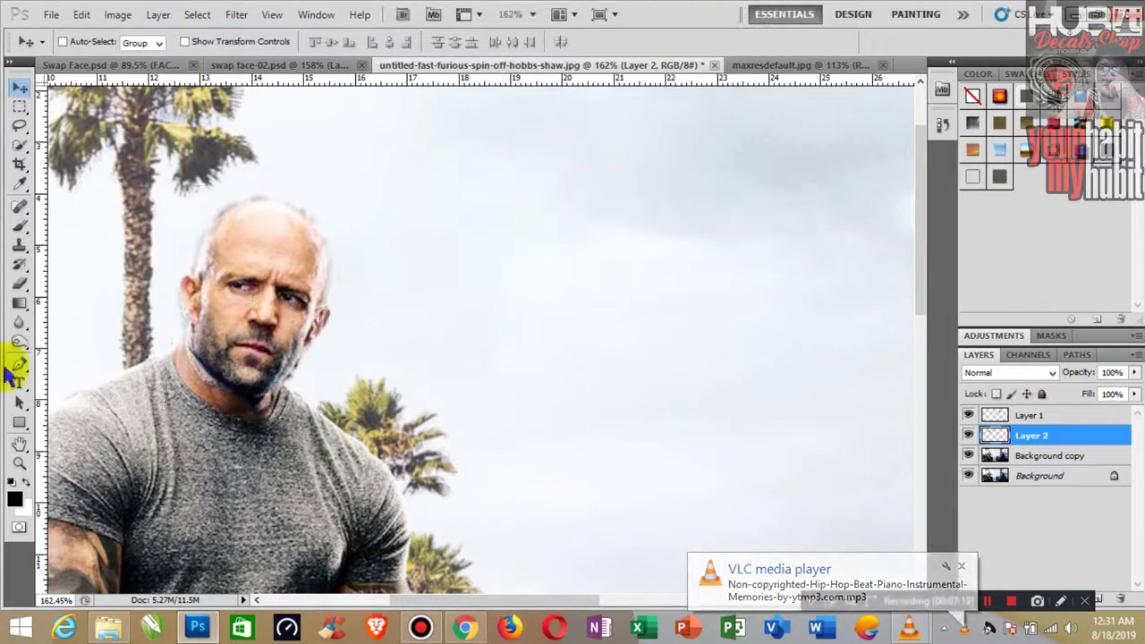
# - Pan to the suited man, then flip Layer 1's head horizontally and shrink it to about 88%
pyautogui.click(19, 443)
pyautogui.moveTo(680, 440)
pyautogui.mouseDown()
pyautogui.moveTo(358, 426)
pyautogui.moveTo(466, 408)
pyautogui.mouseUp()
pyautogui.moveTo(684, 411)
pyautogui.mouseDown()
pyautogui.moveTo(542, 396)
pyautogui.moveTo(433, 407)
pyautogui.mouseUp()
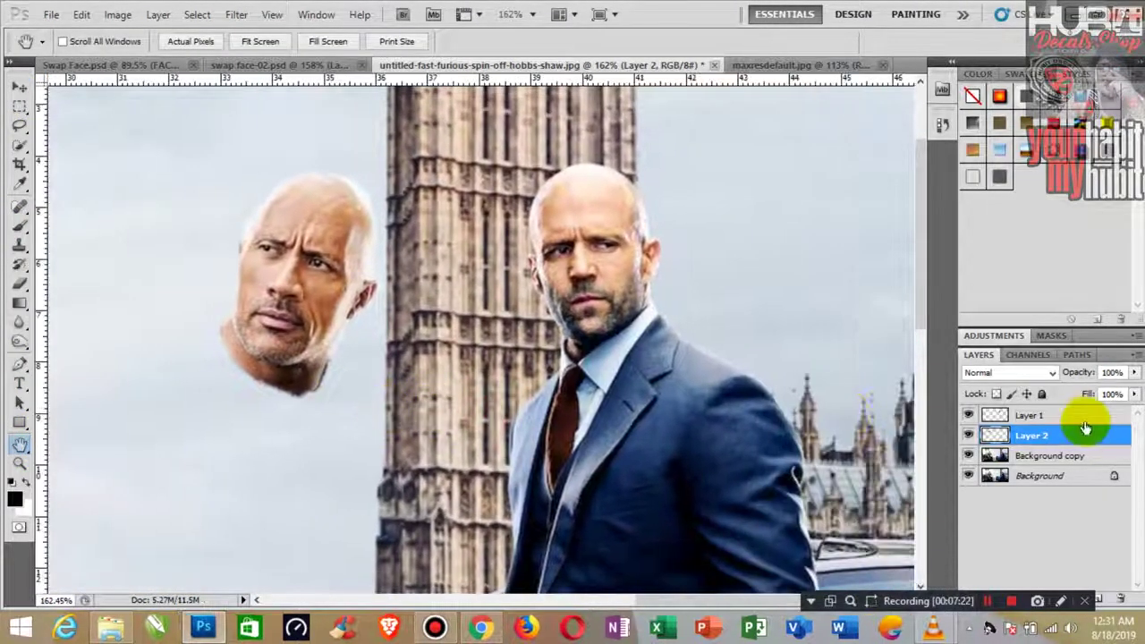
pyautogui.moveTo(1083, 428); pyautogui.dragTo(1083, 413)
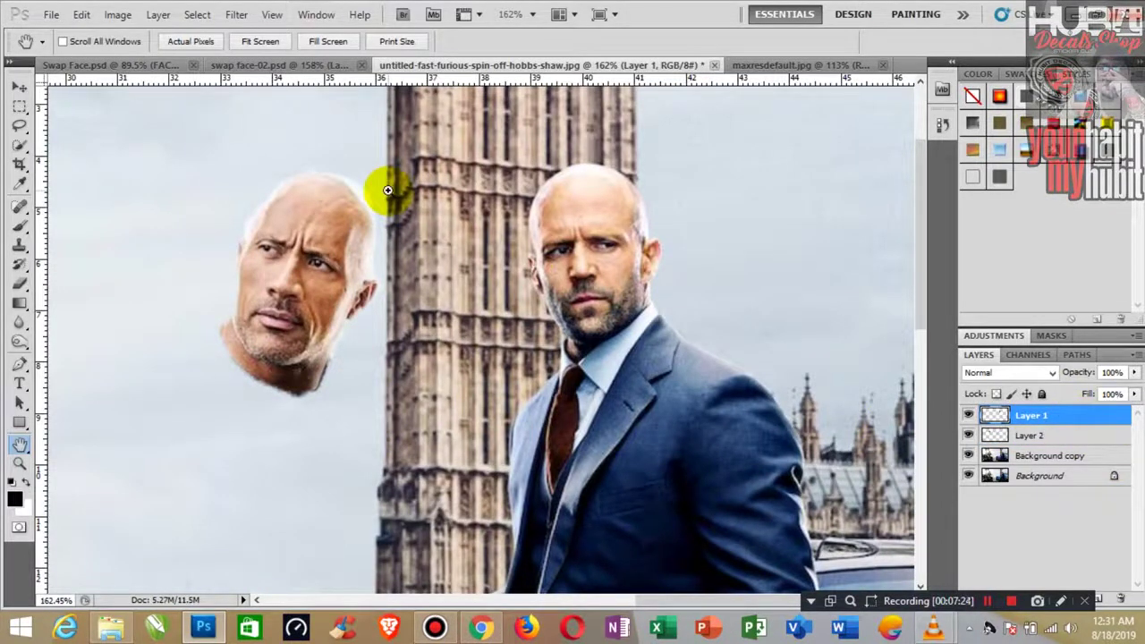
pyautogui.hotkey('ctrl', 't')
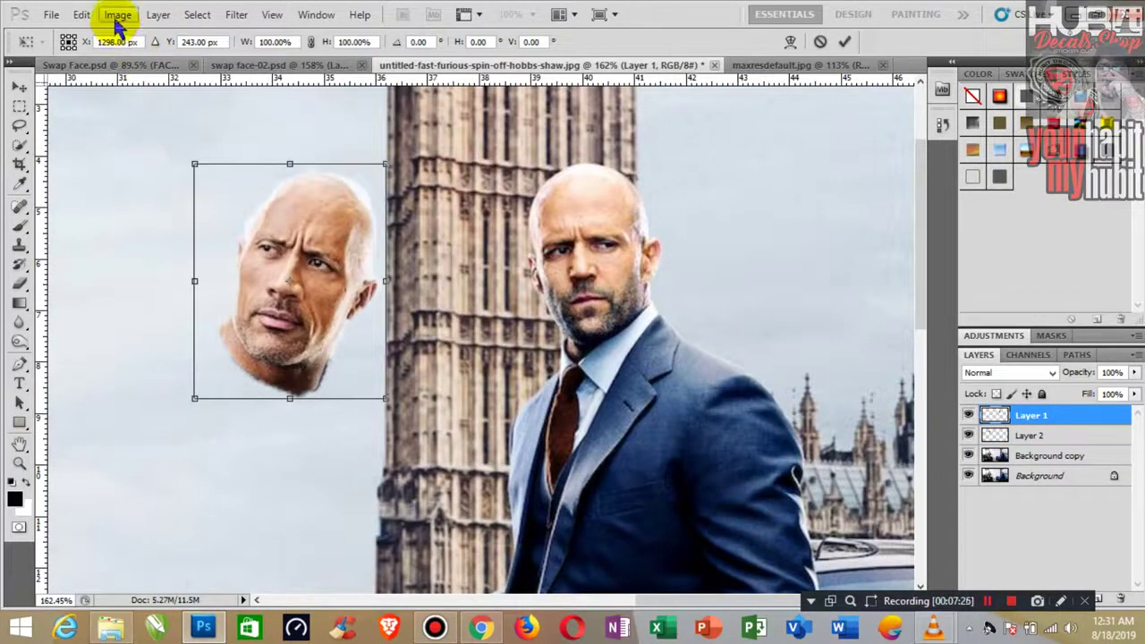
pyautogui.click(78, 16)
pyautogui.moveTo(166, 596)
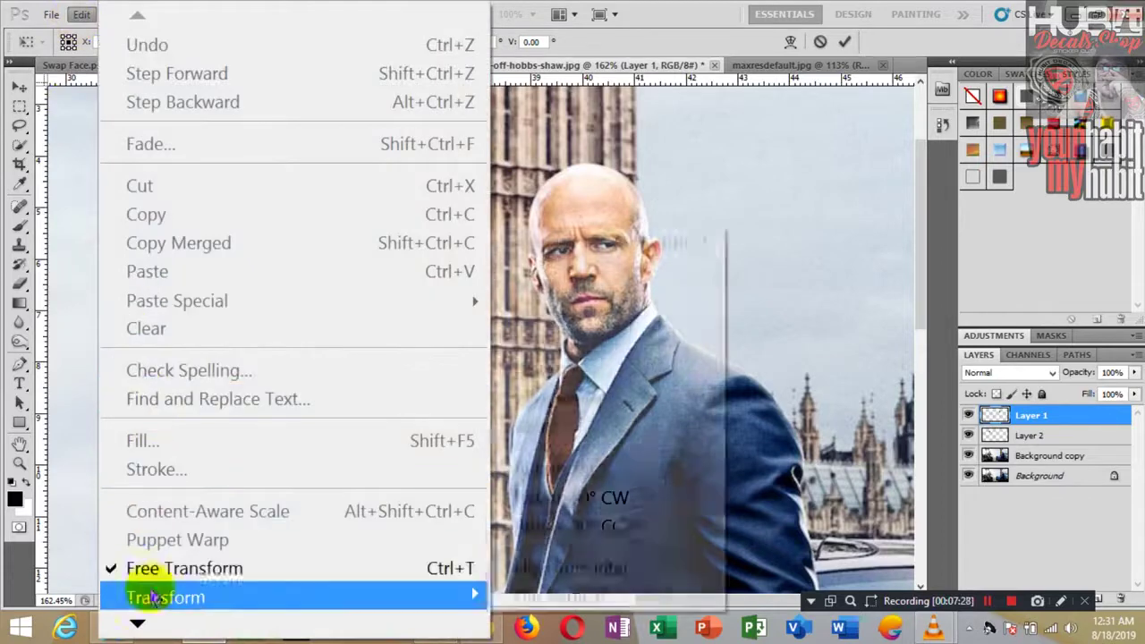
pyautogui.click(518, 568)
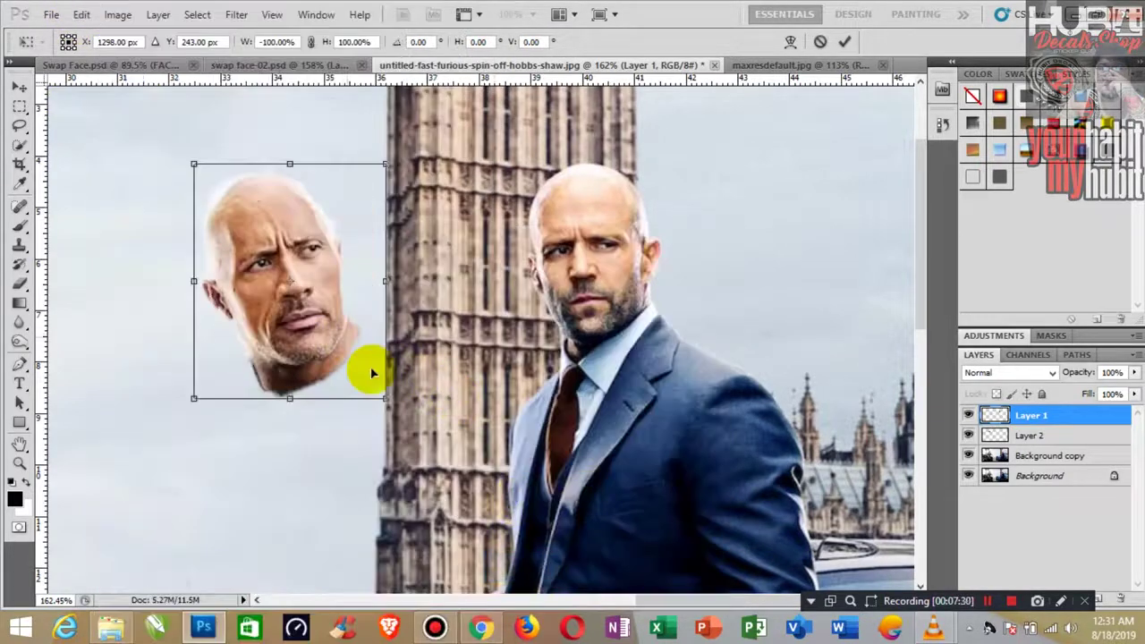
pyautogui.moveTo(385, 401); pyautogui.dragTo(362, 373)
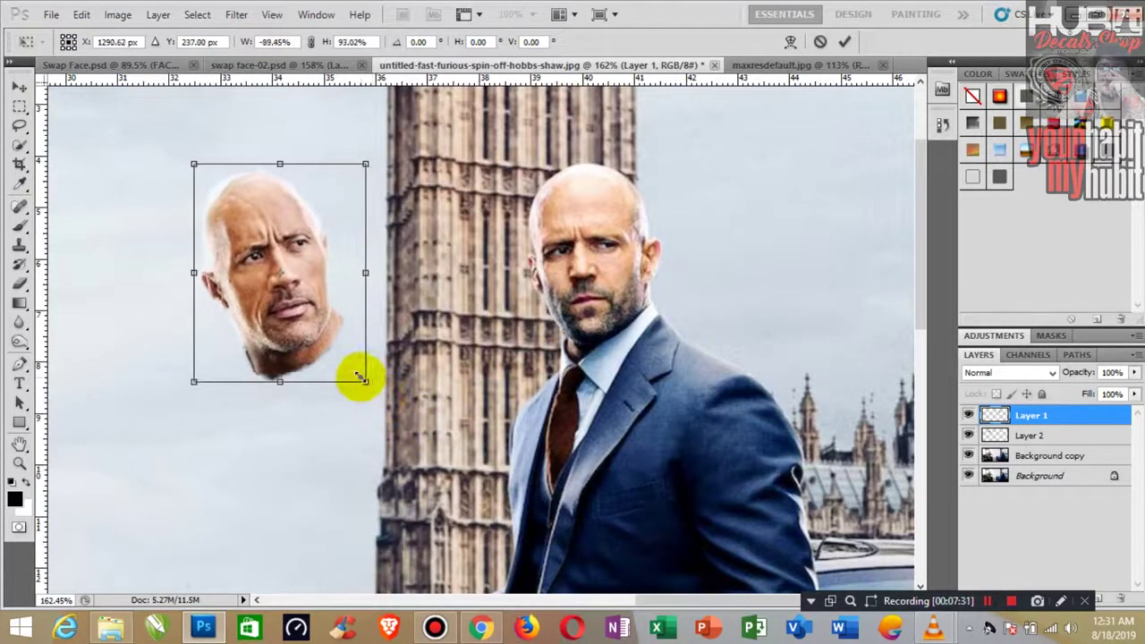
pyautogui.click(311, 42)
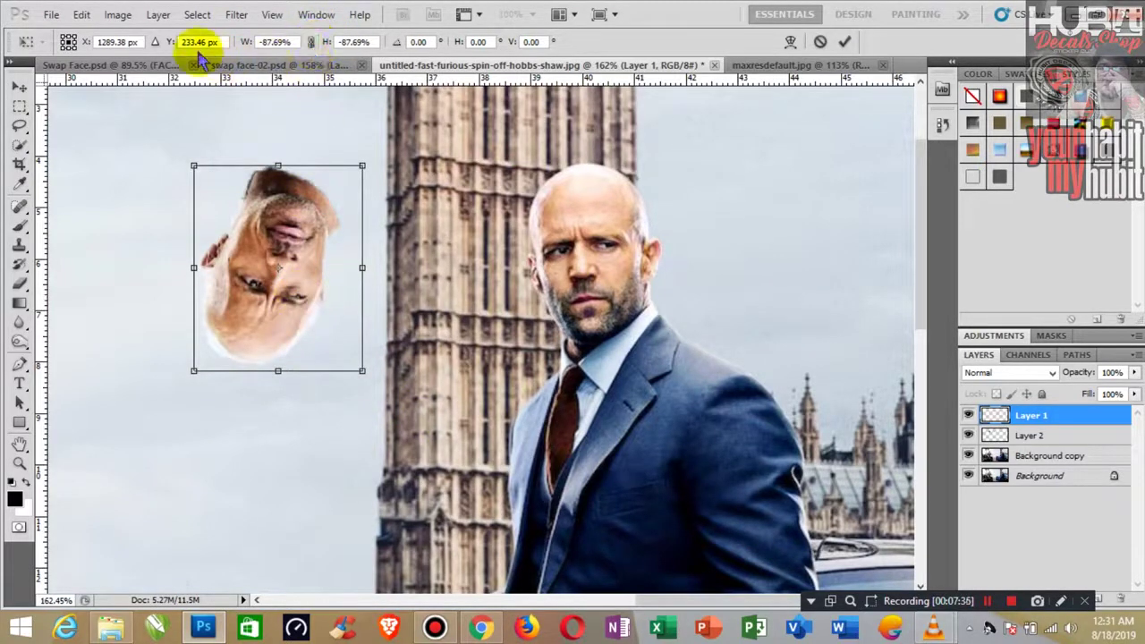
# - Tilt the head 8.93°, flip it vertically and fit it onto the suited man's shoulders
pyautogui.moveTo(388, 146); pyautogui.dragTo(230, 380)
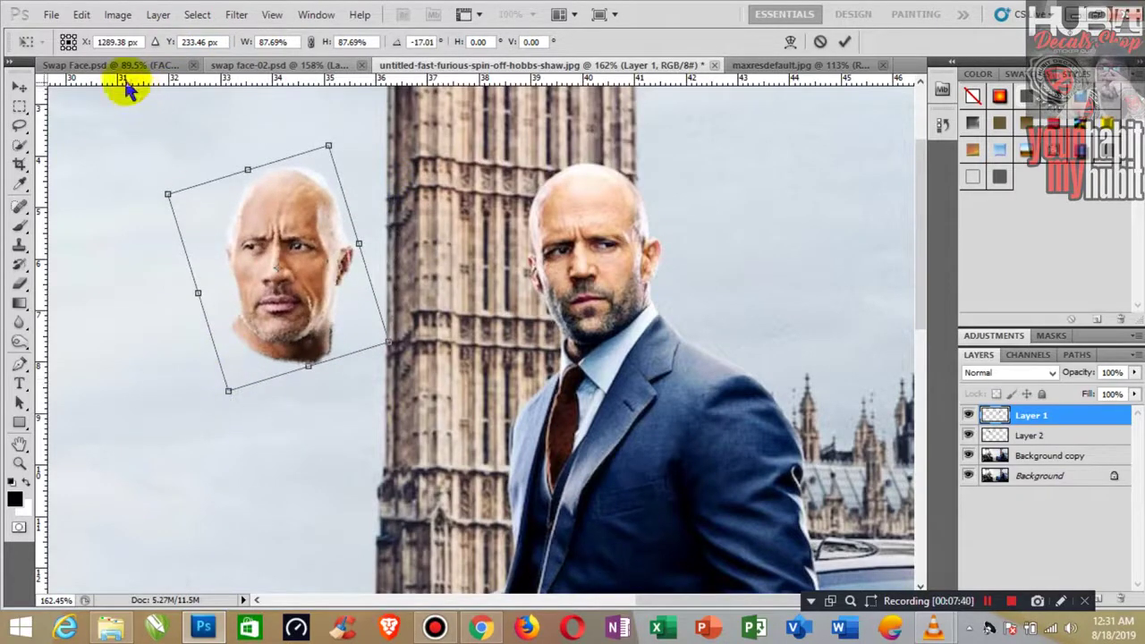
pyautogui.click(80, 14)
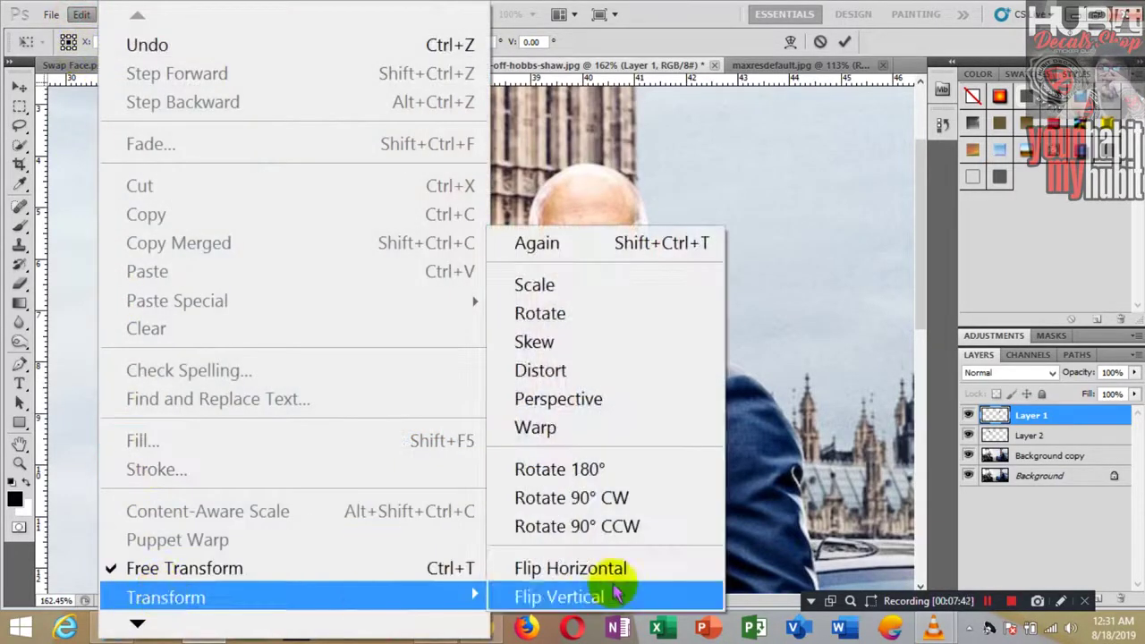
pyautogui.click(676, 595)
pyautogui.moveTo(282, 320); pyautogui.dragTo(607, 315)
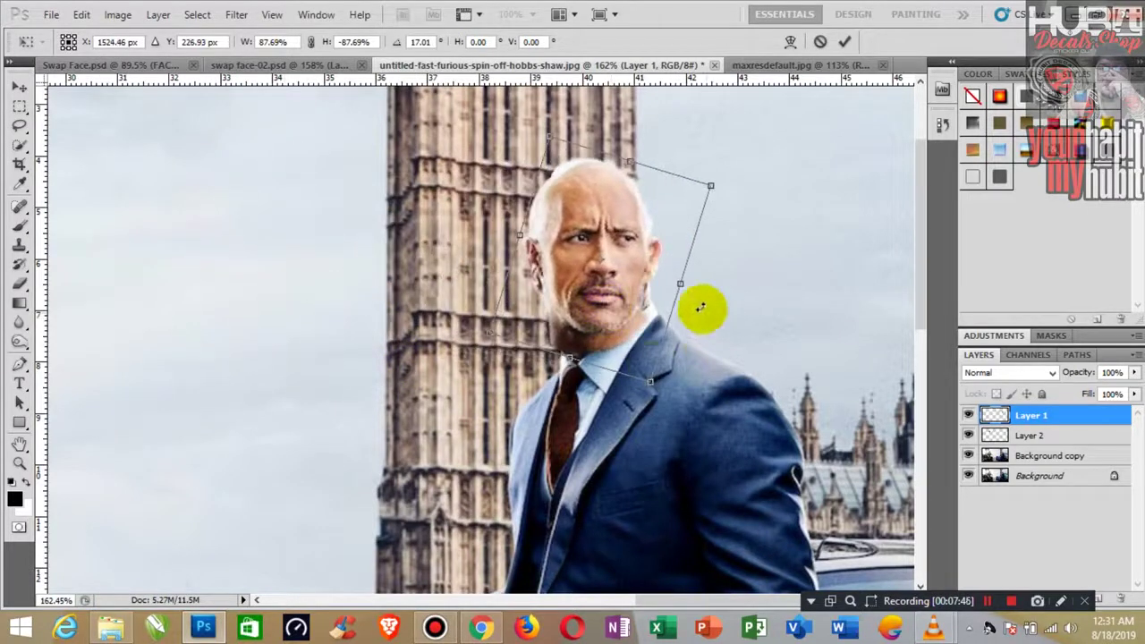
pyautogui.moveTo(545, 127); pyautogui.dragTo(526, 136)
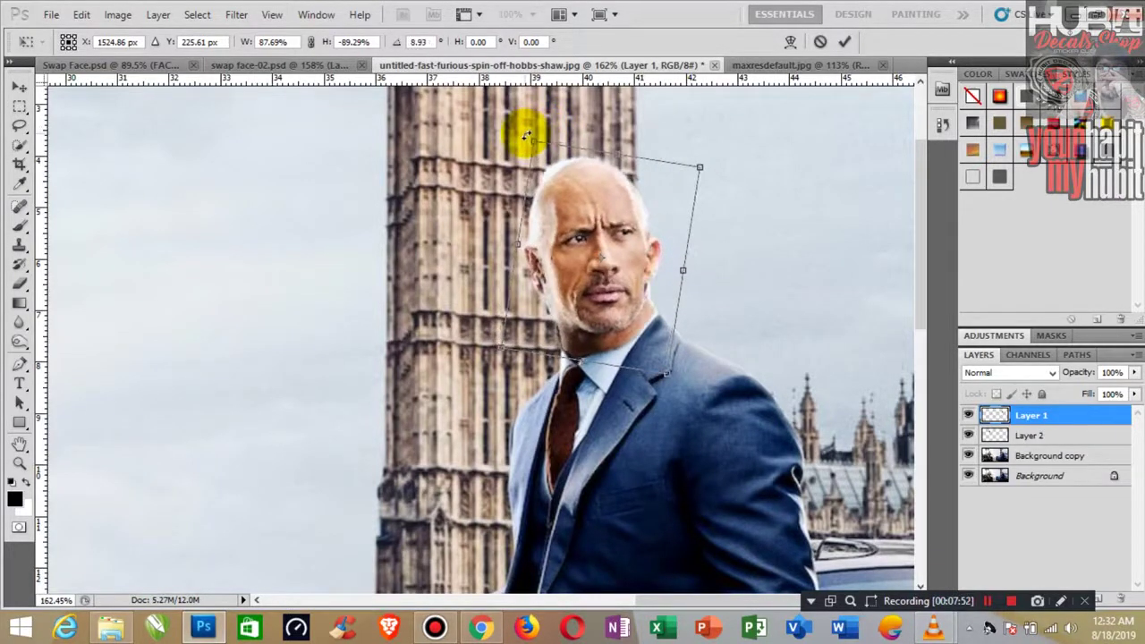
pyautogui.click(21, 87)
pyautogui.click(524, 248)
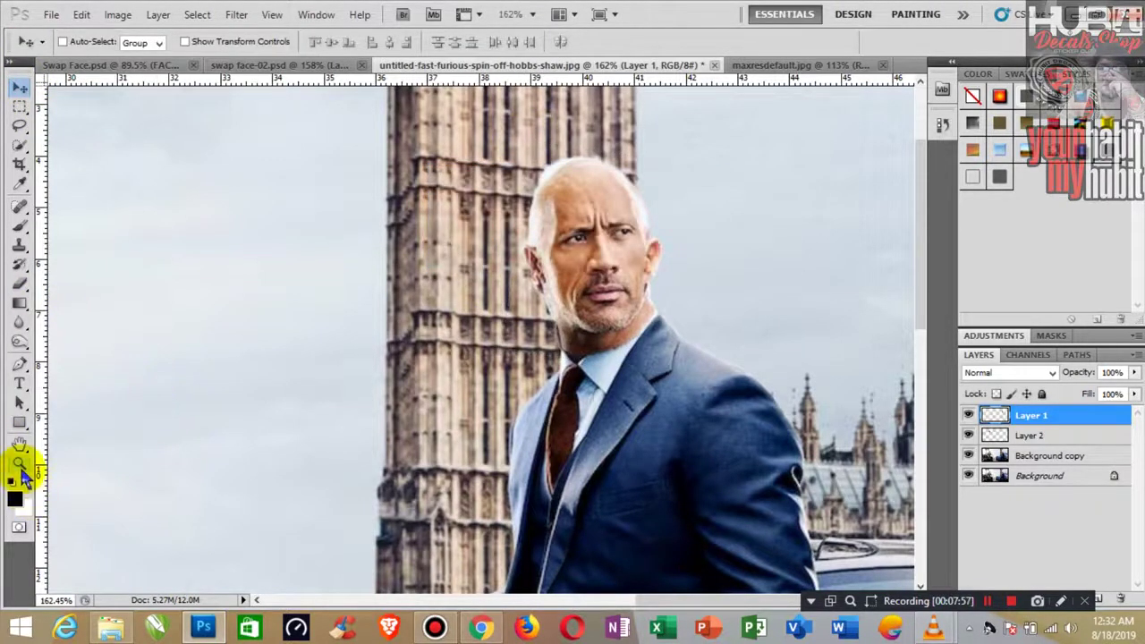
pyautogui.click(18, 462)
pyautogui.moveTo(825, 364); pyautogui.dragTo(871, 409)
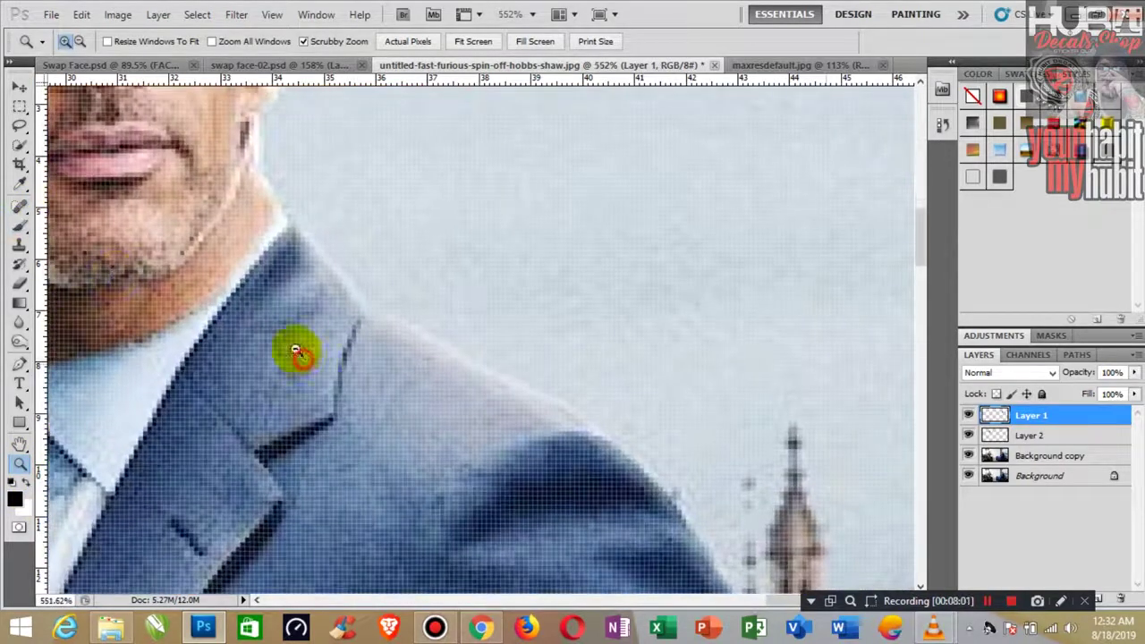
pyautogui.moveTo(461, 386); pyautogui.dragTo(132, 308)
pyautogui.click(18, 282)
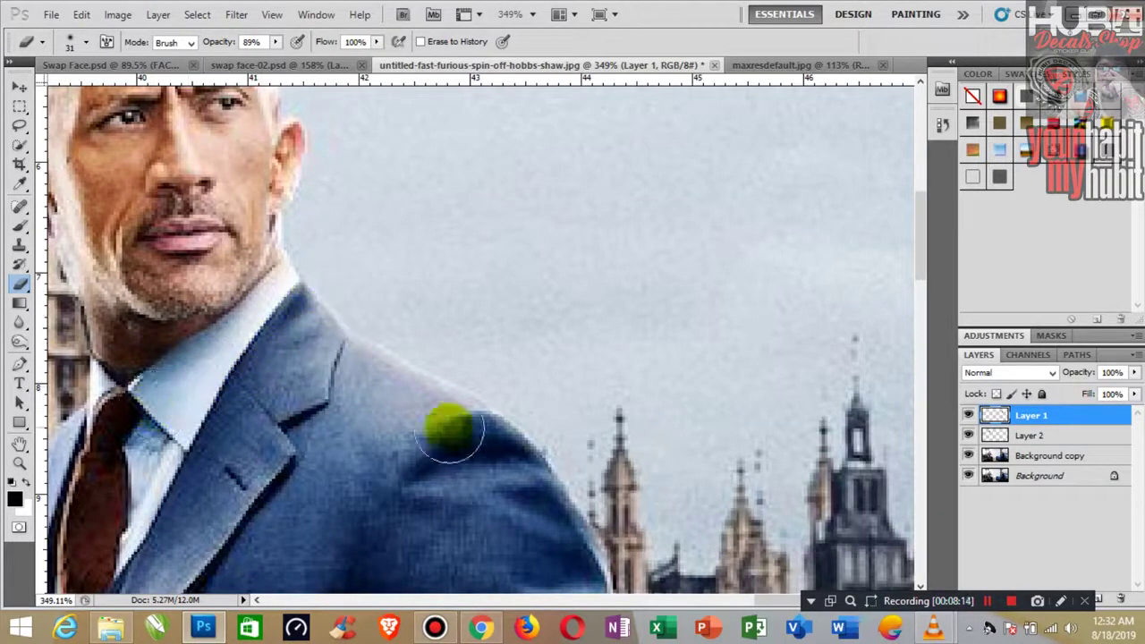
pyautogui.click(19, 445)
pyautogui.moveTo(322, 399); pyautogui.dragTo(524, 447)
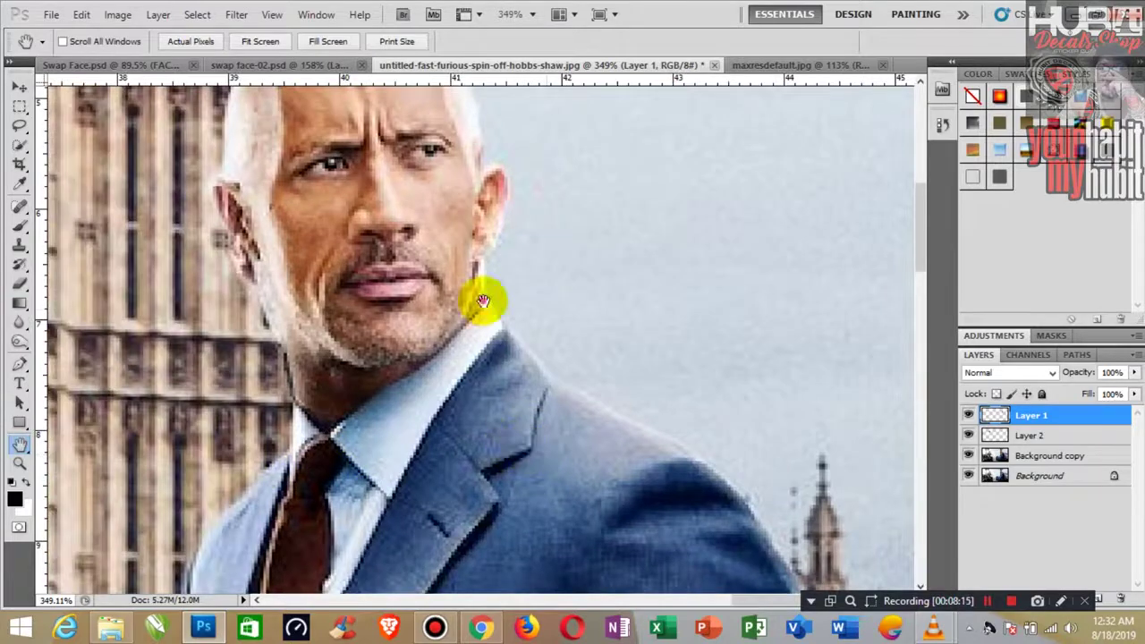
pyautogui.moveTo(138, 359); pyautogui.dragTo(143, 409)
pyautogui.click(18, 463)
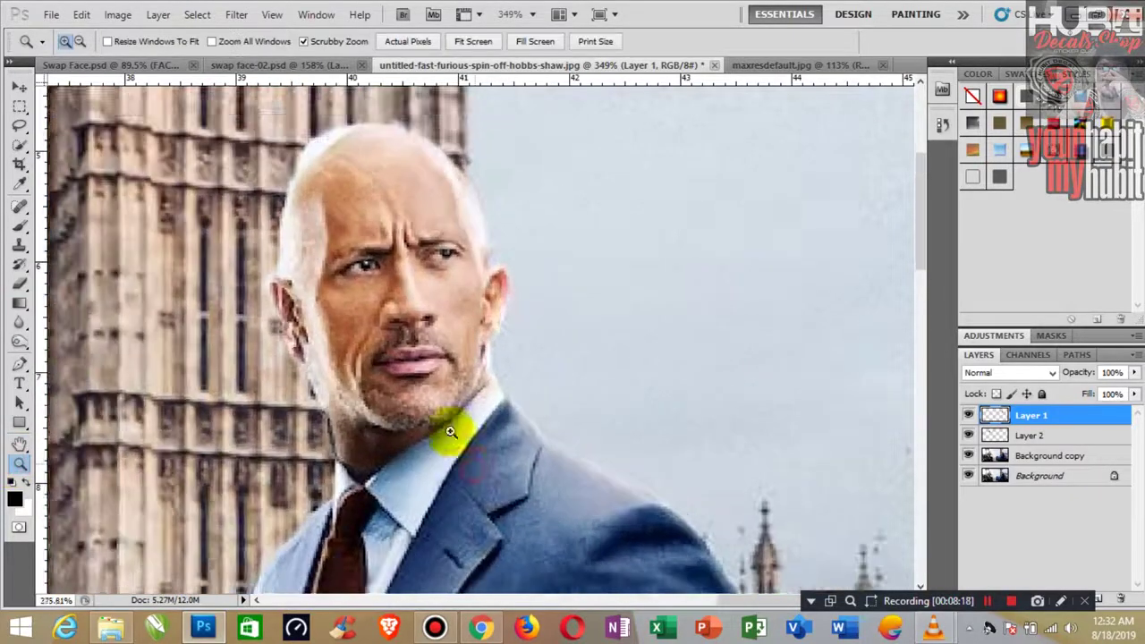
pyautogui.moveTo(447, 421)
pyautogui.mouseDown()
pyautogui.moveTo(353, 327)
pyautogui.moveTo(362, 342)
pyautogui.moveTo(421, 332)
pyautogui.mouseUp()
pyautogui.click(21, 86)
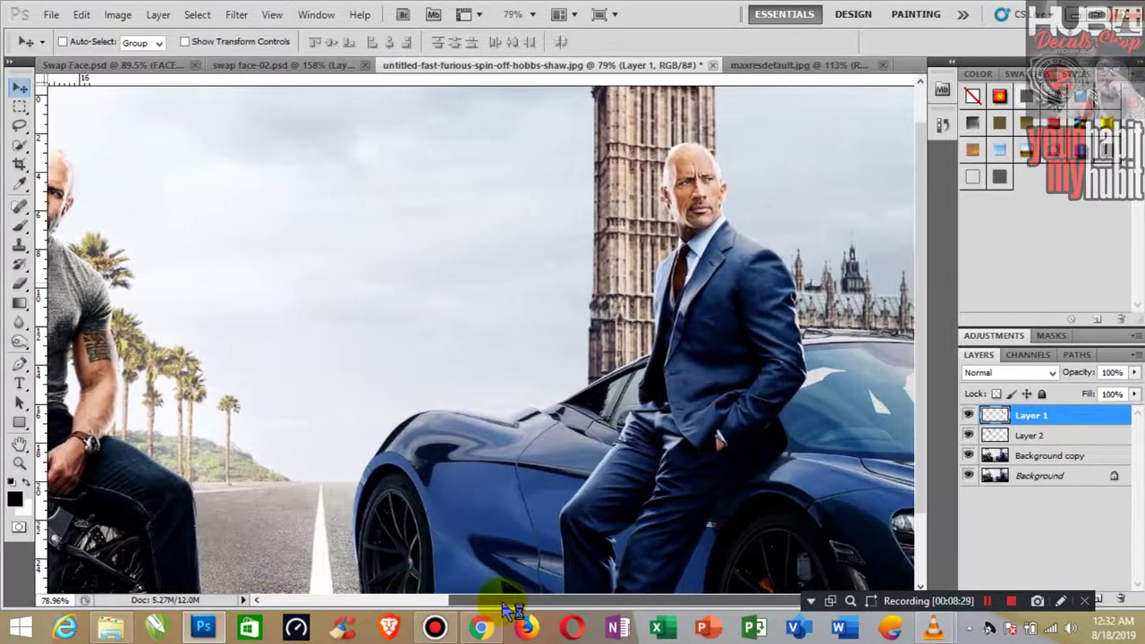
# - On the Background copy layer, zoom in and quick-select the suit from tie to pocket
pyautogui.moveTo(414, 604); pyautogui.dragTo(572, 604)
pyautogui.click(1051, 455)
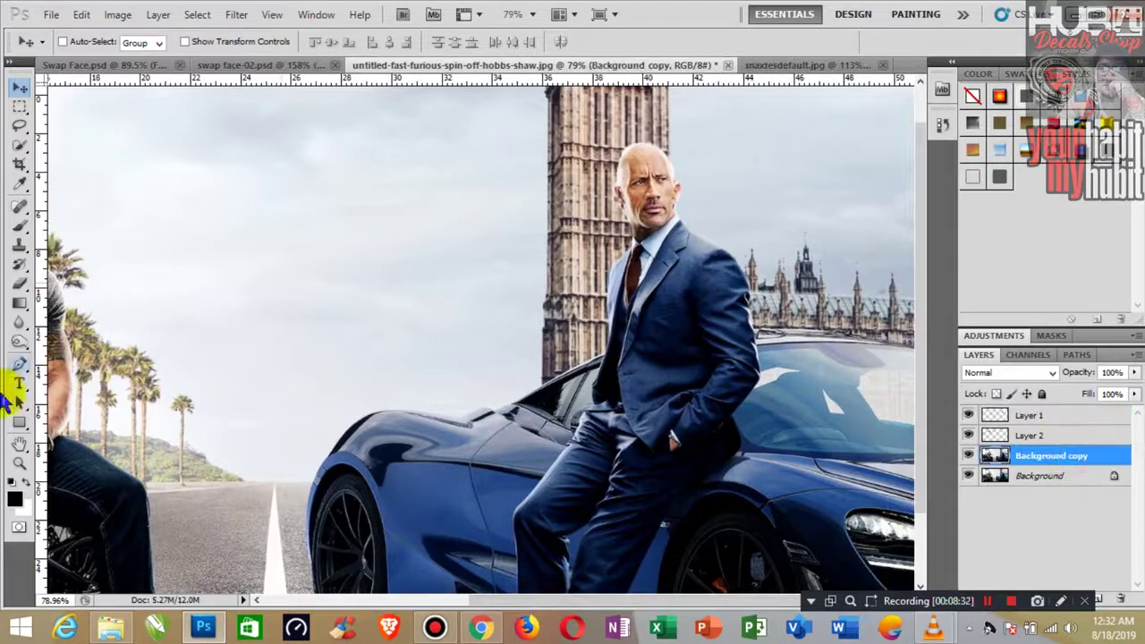
pyautogui.click(19, 462)
pyautogui.moveTo(749, 303); pyautogui.dragTo(799, 302)
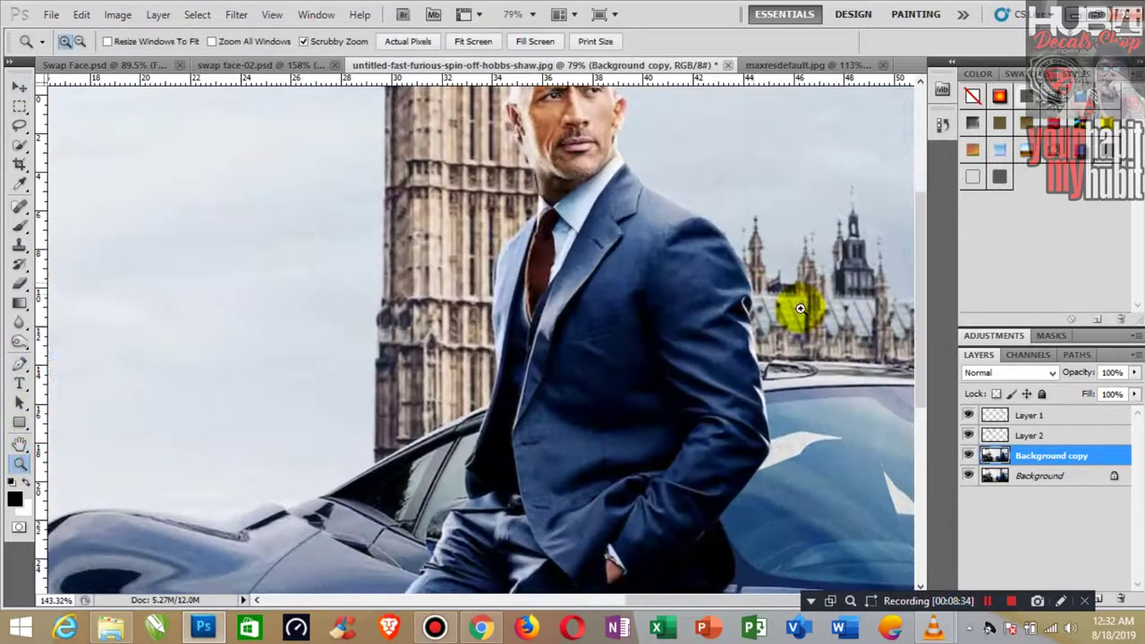
pyautogui.click(19, 143)
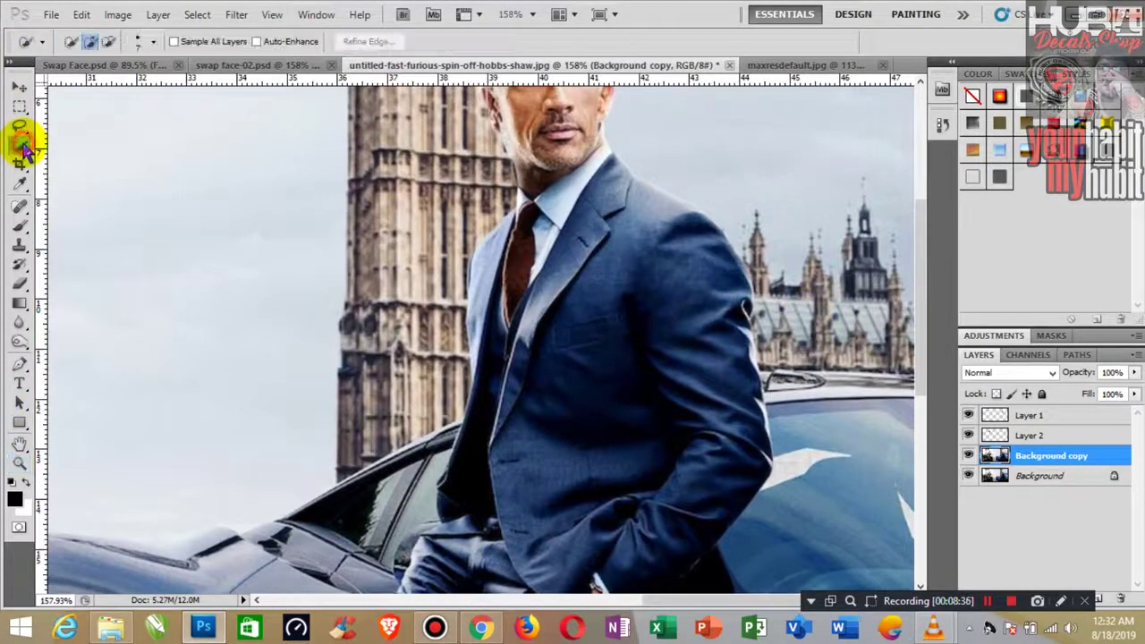
pyautogui.click(95, 142)
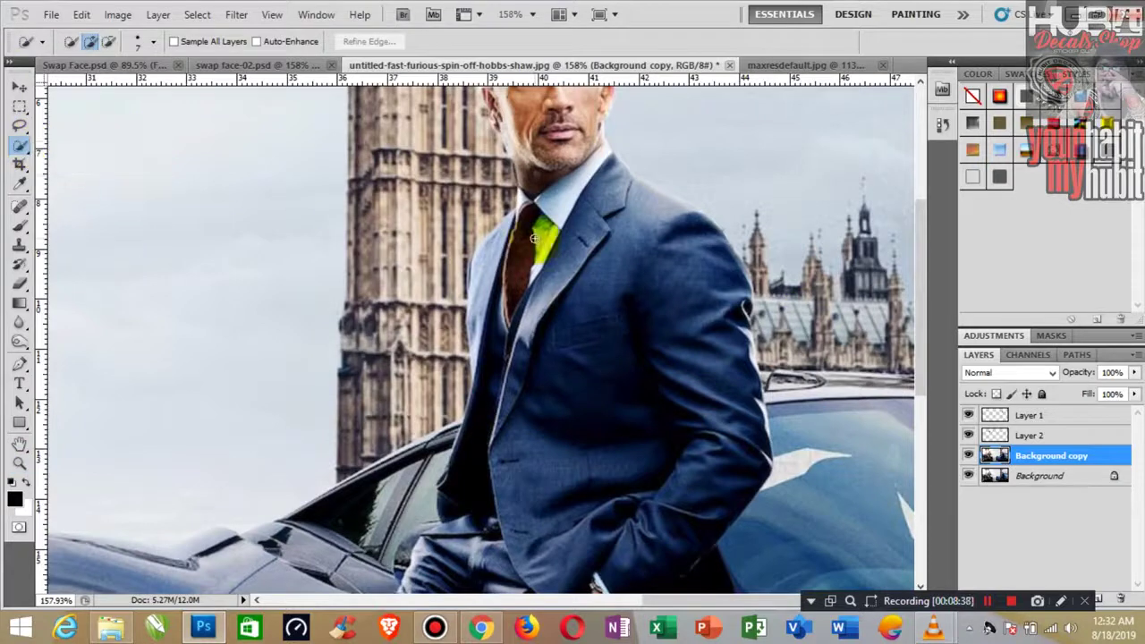
pyautogui.moveTo(491, 260)
pyautogui.mouseDown()
pyautogui.moveTo(559, 481)
pyautogui.moveTo(685, 388)
pyautogui.moveTo(707, 283)
pyautogui.moveTo(619, 183)
pyautogui.moveTo(536, 230)
pyautogui.mouseUp()
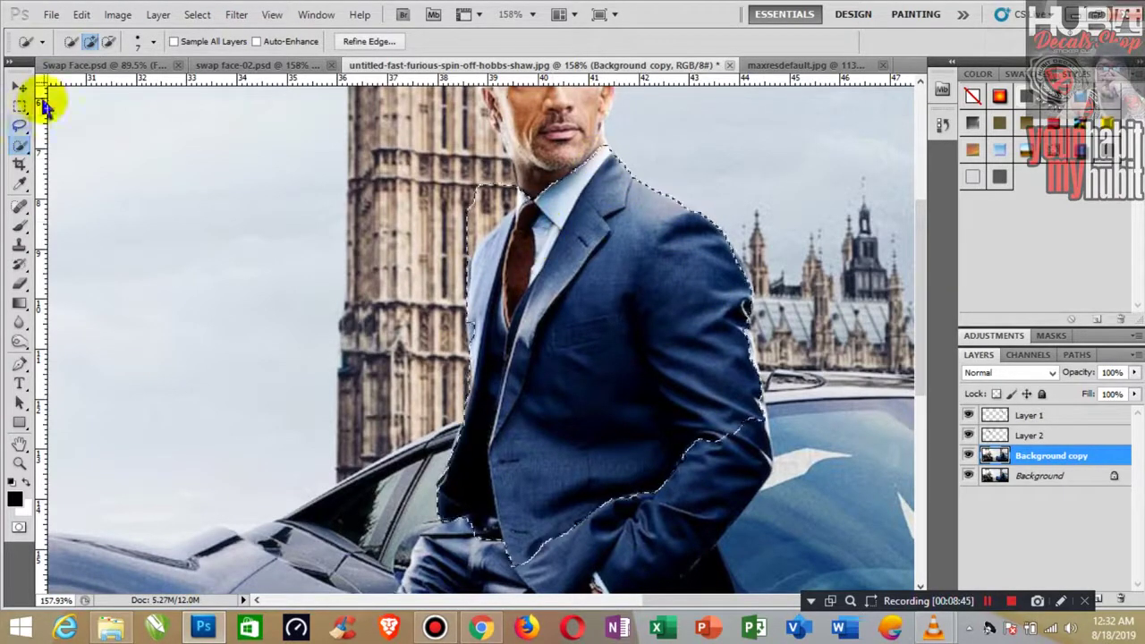
# - Refine the selection around the tie and knot, then copy the suit to Layer 3
pyautogui.click(109, 42)
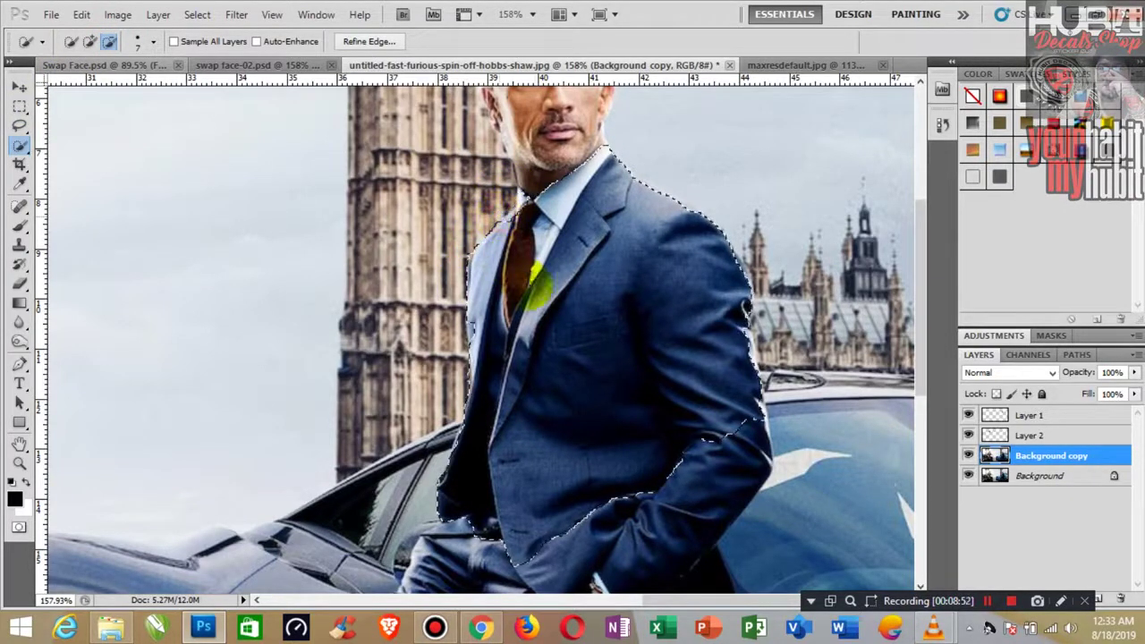
pyautogui.moveTo(506, 344); pyautogui.dragTo(498, 414)
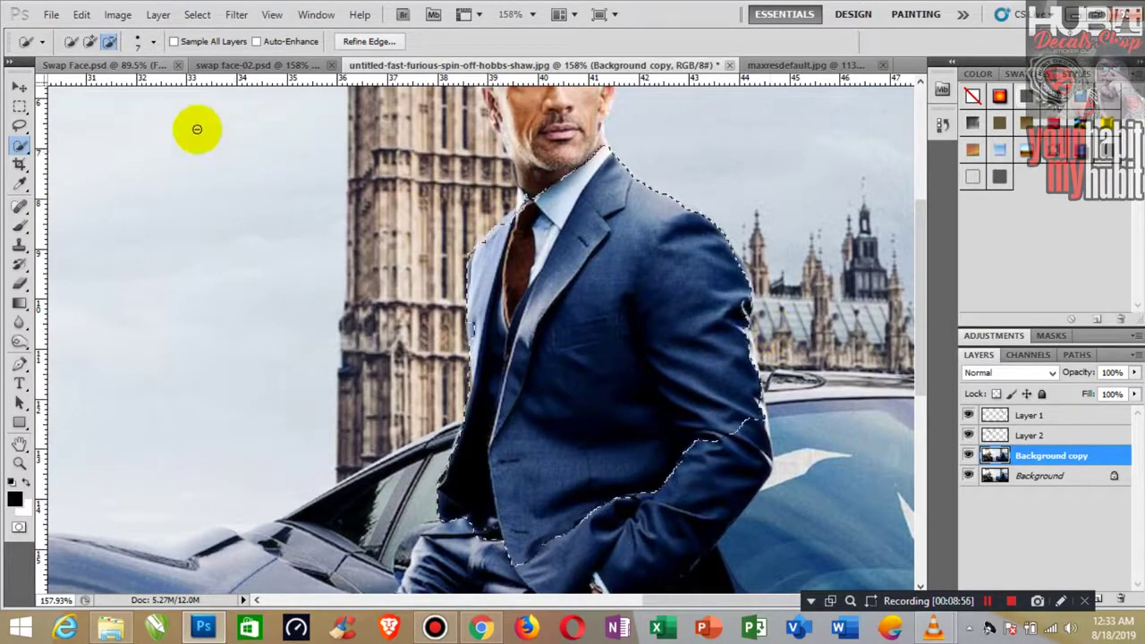
pyautogui.click(90, 41)
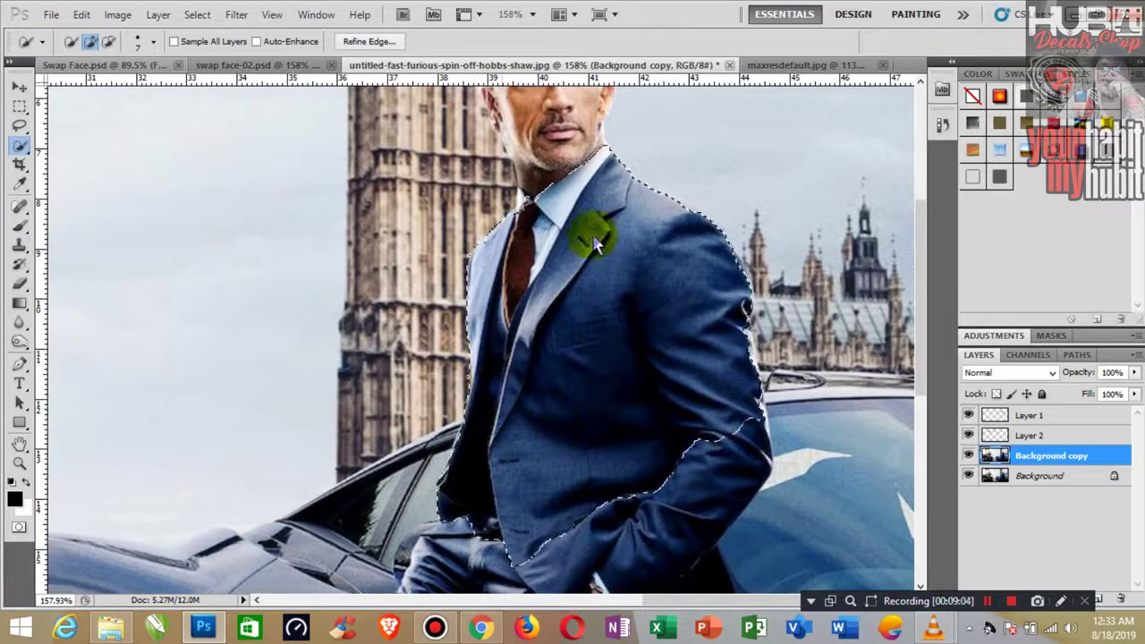
pyautogui.click(539, 212)
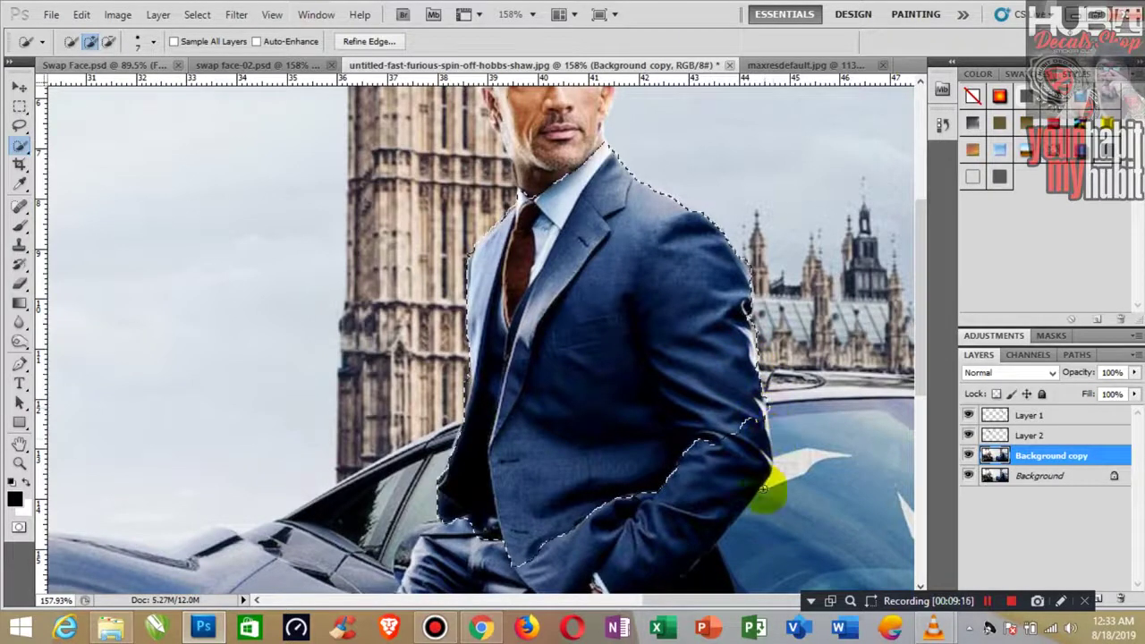
pyautogui.click(19, 87)
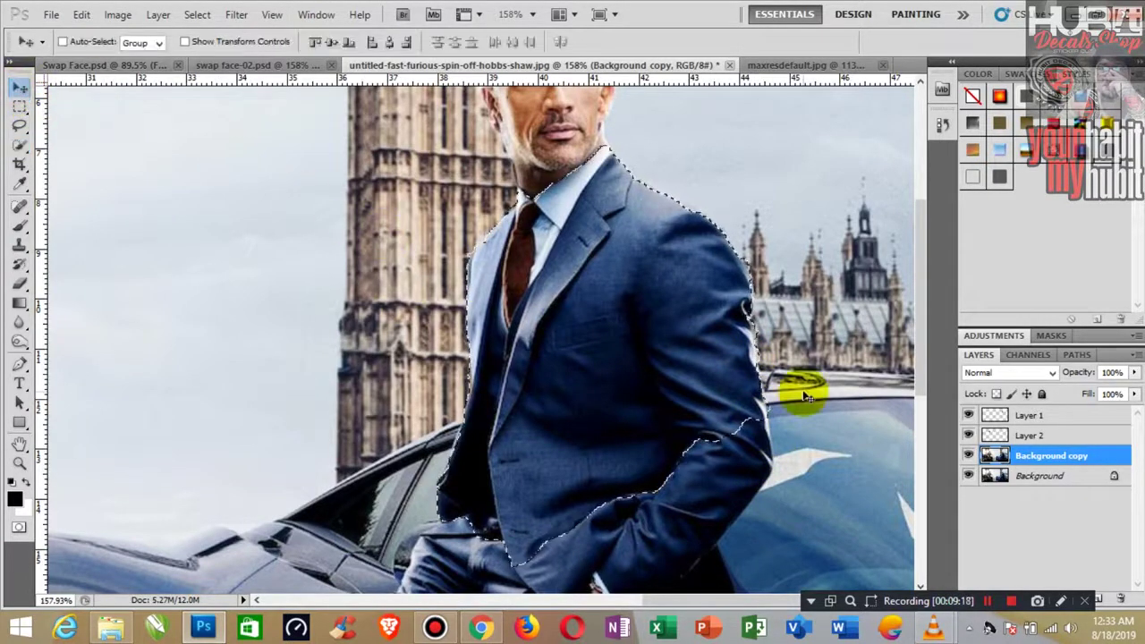
pyautogui.hotkey('ctrl', 'j')
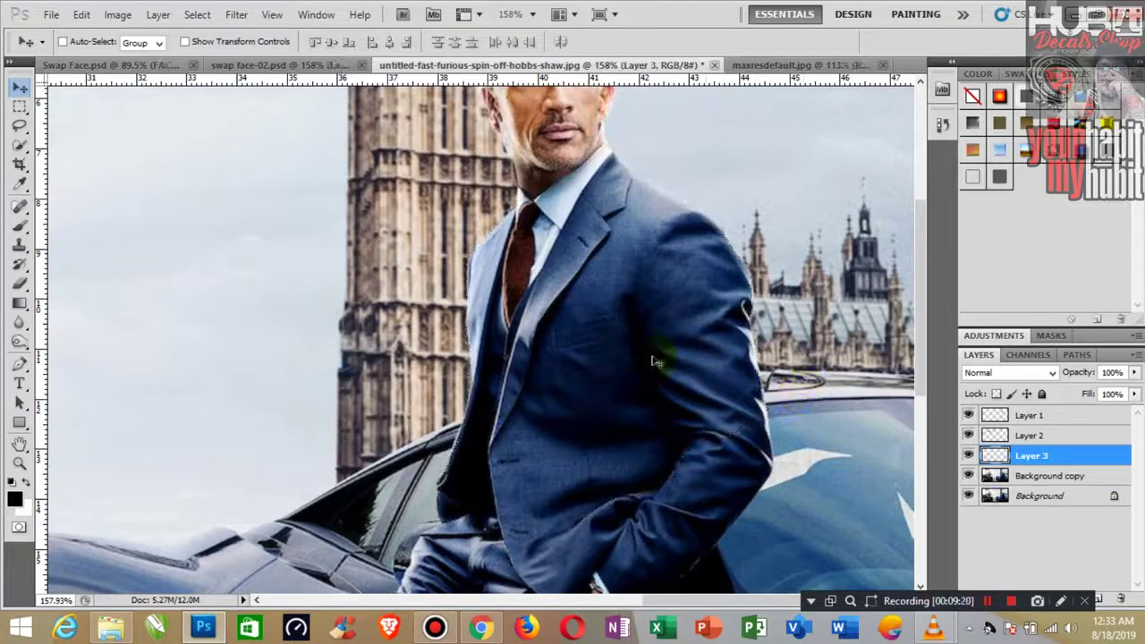
# - Warp Layer 3's suit outward at both shoulders and lower sides, then apply the warp
pyautogui.click(81, 15)
pyautogui.moveTo(166, 596)
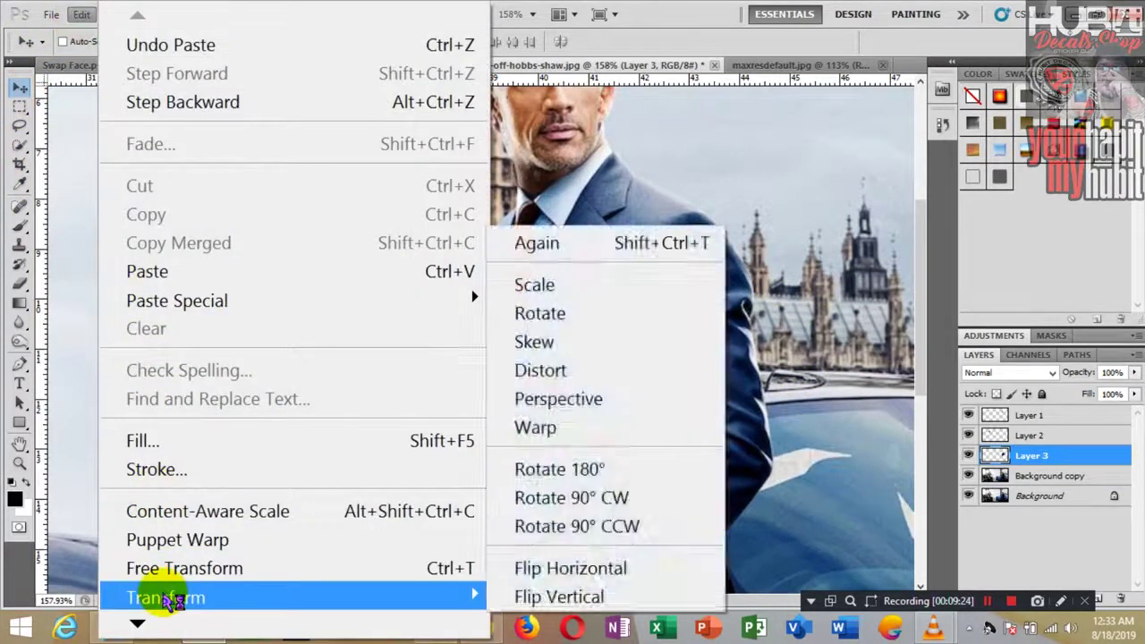
pyautogui.click(541, 427)
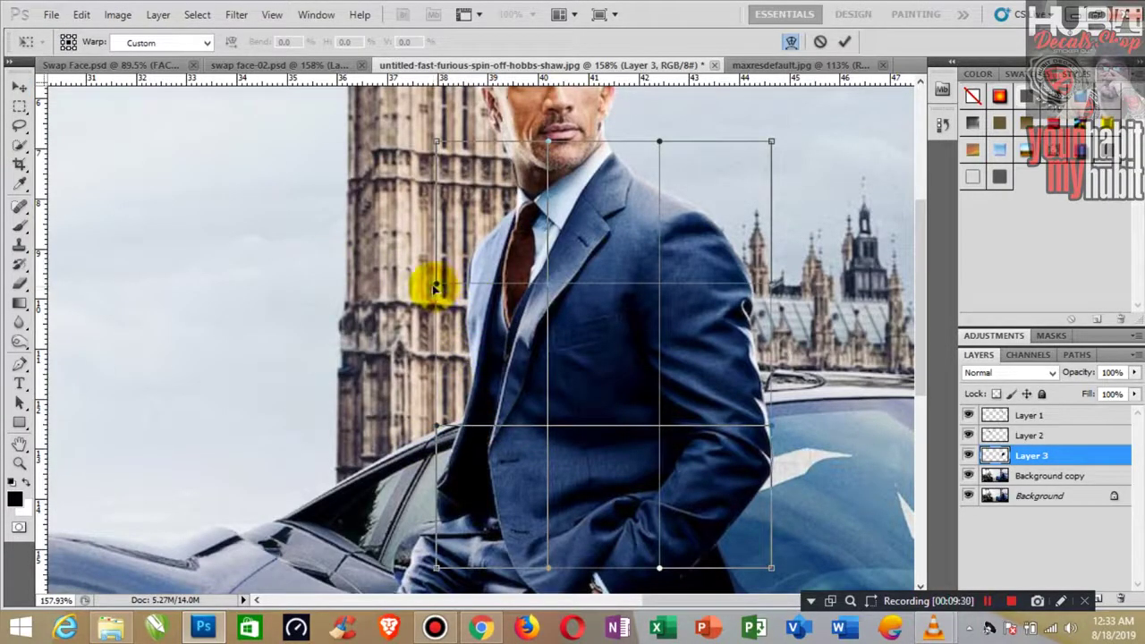
pyautogui.moveTo(434, 287); pyautogui.dragTo(401, 288)
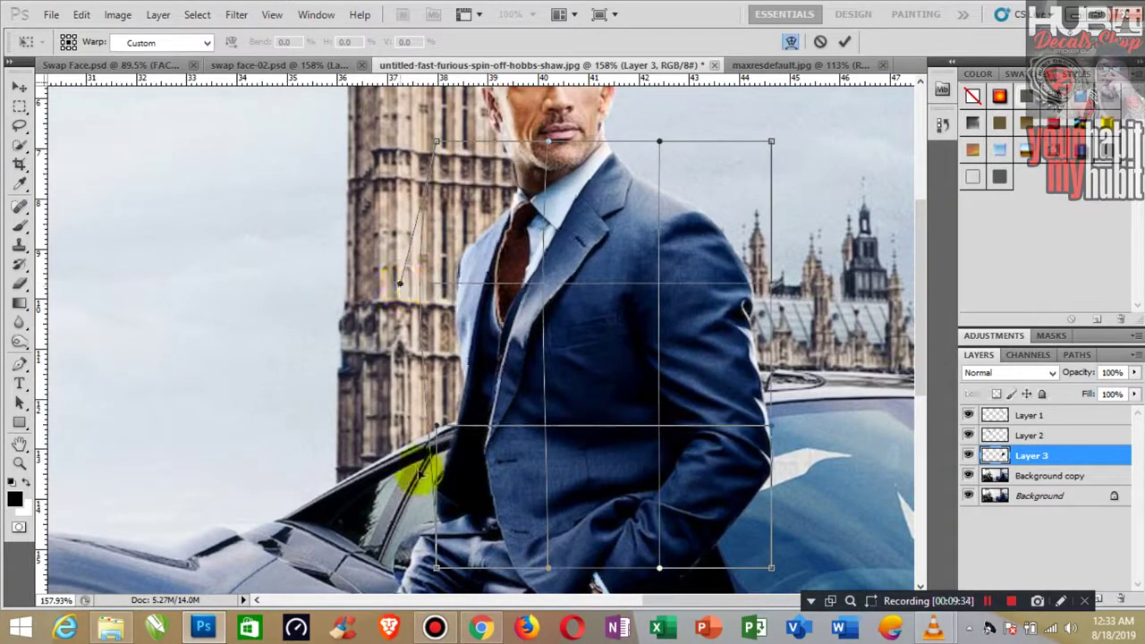
pyautogui.moveTo(430, 430)
pyautogui.mouseDown()
pyautogui.moveTo(417, 429)
pyautogui.moveTo(511, 444)
pyautogui.mouseUp()
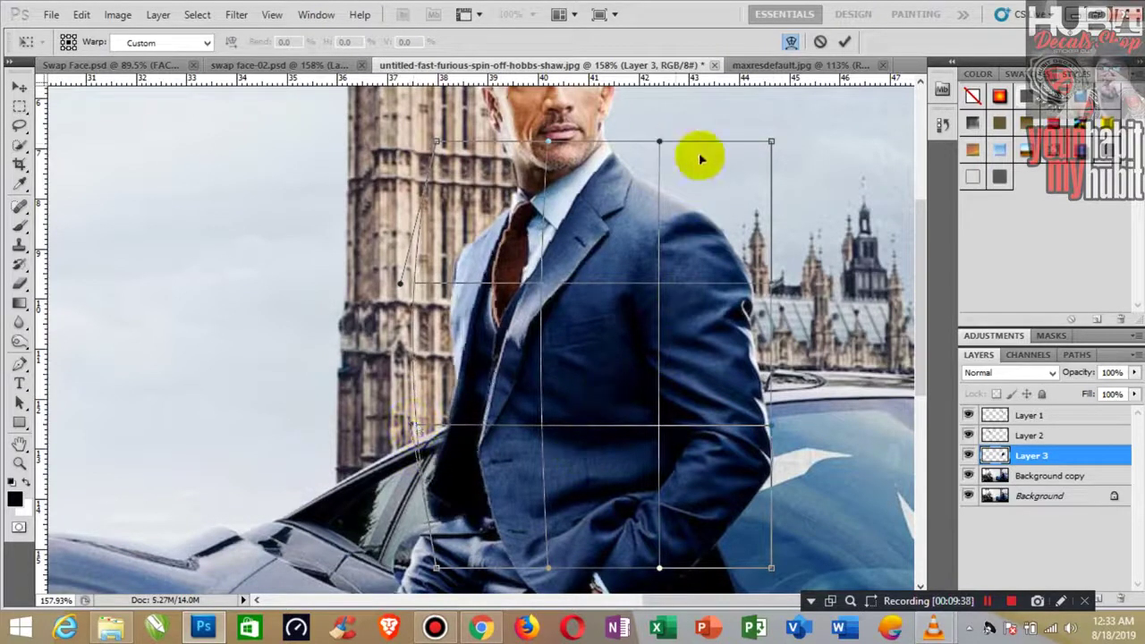
pyautogui.moveTo(774, 288); pyautogui.dragTo(782, 288)
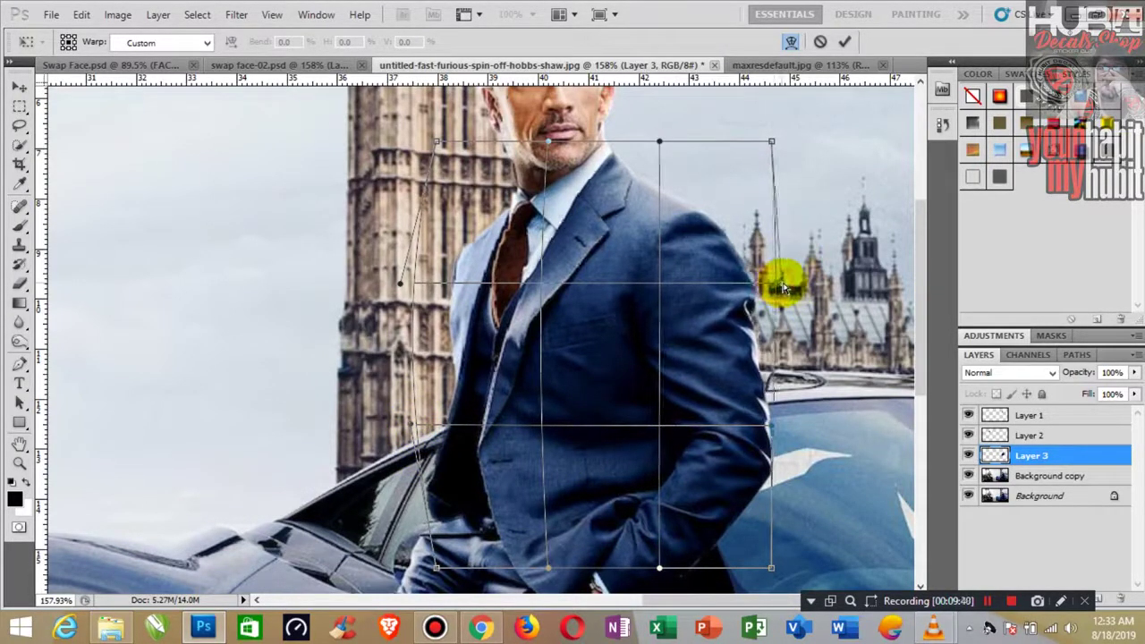
pyautogui.moveTo(774, 433); pyautogui.dragTo(796, 431)
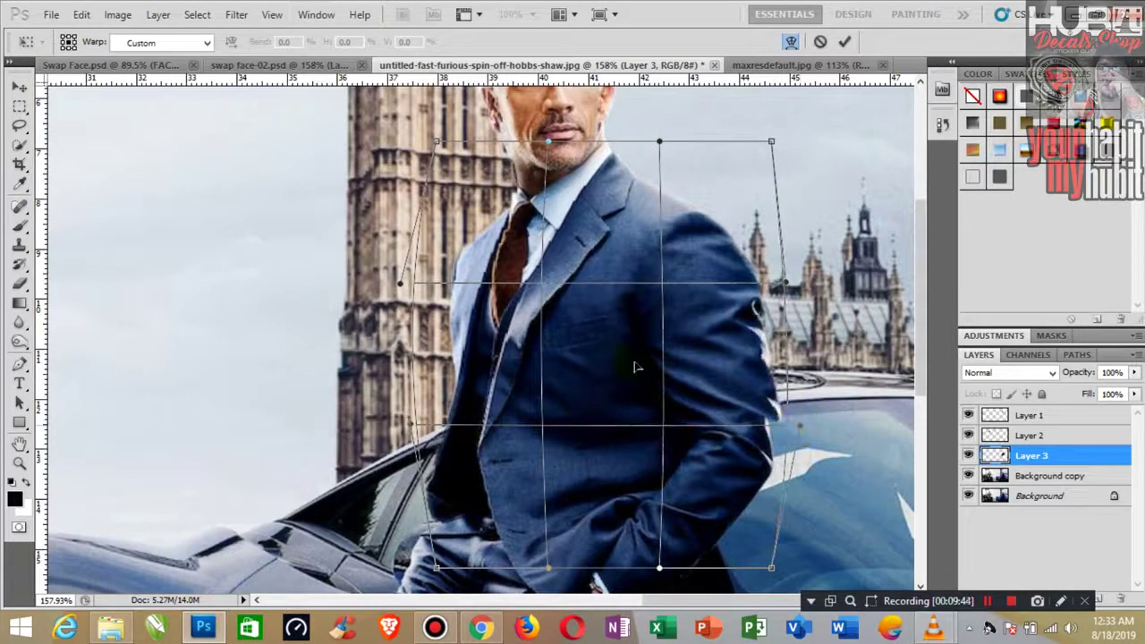
pyautogui.moveTo(400, 286); pyautogui.dragTo(383, 279)
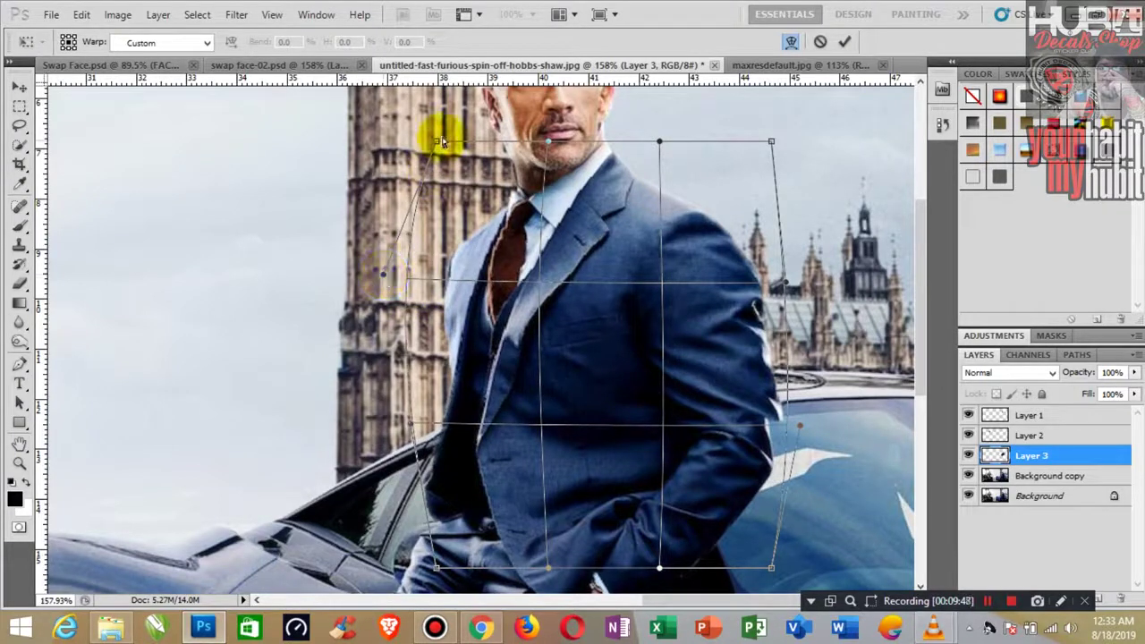
pyautogui.moveTo(441, 145); pyautogui.dragTo(447, 149)
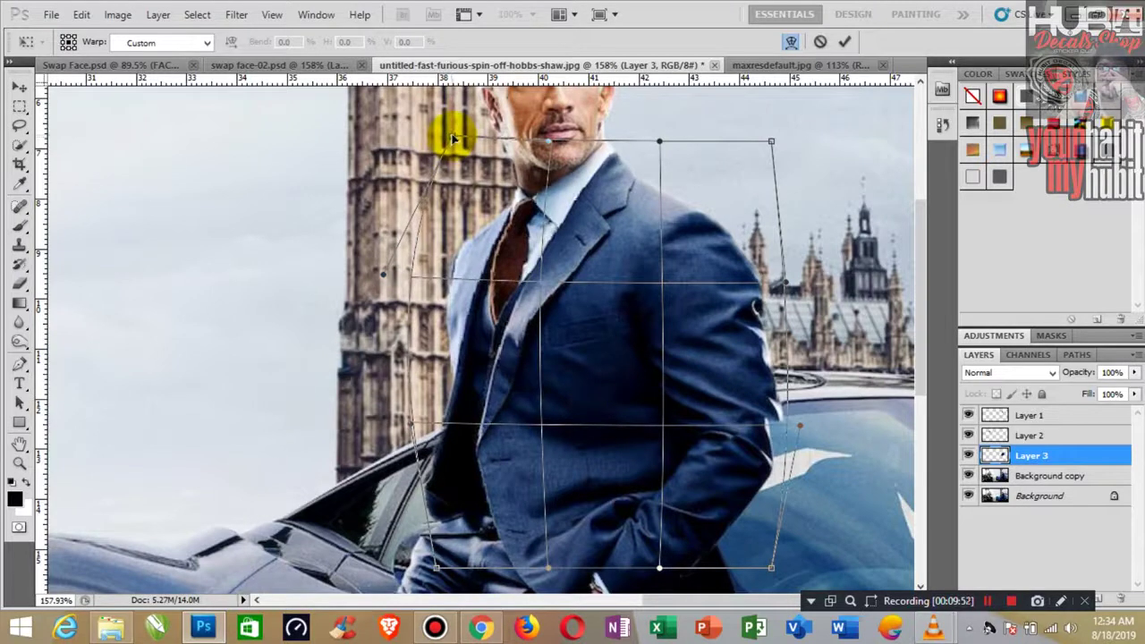
pyautogui.moveTo(383, 278); pyautogui.dragTo(376, 264)
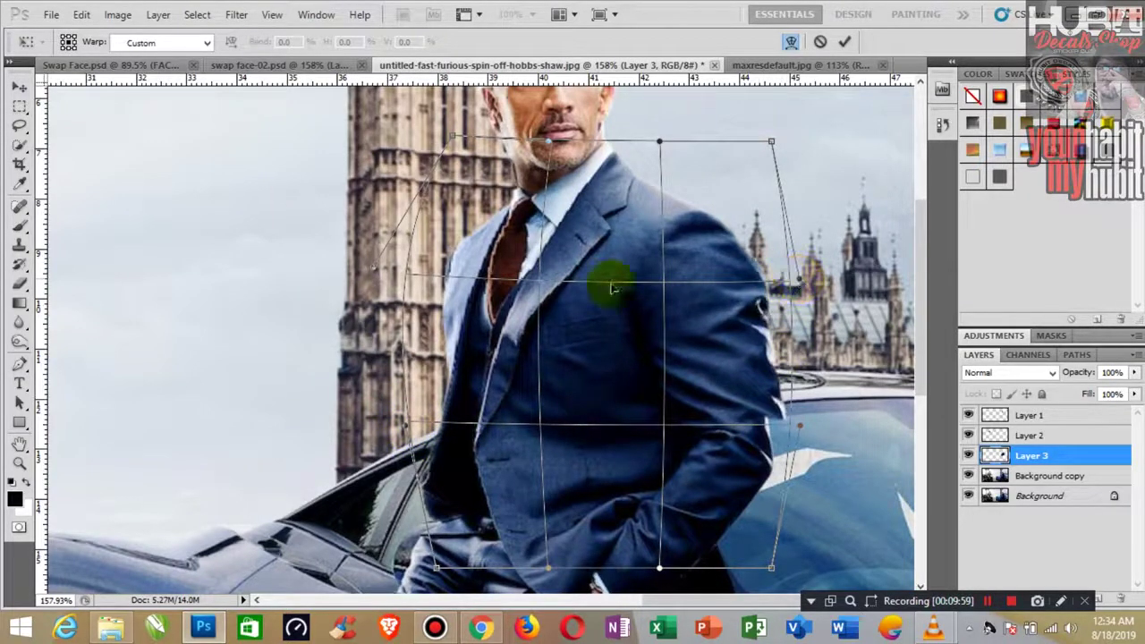
pyautogui.click(18, 88)
pyautogui.click(523, 247)
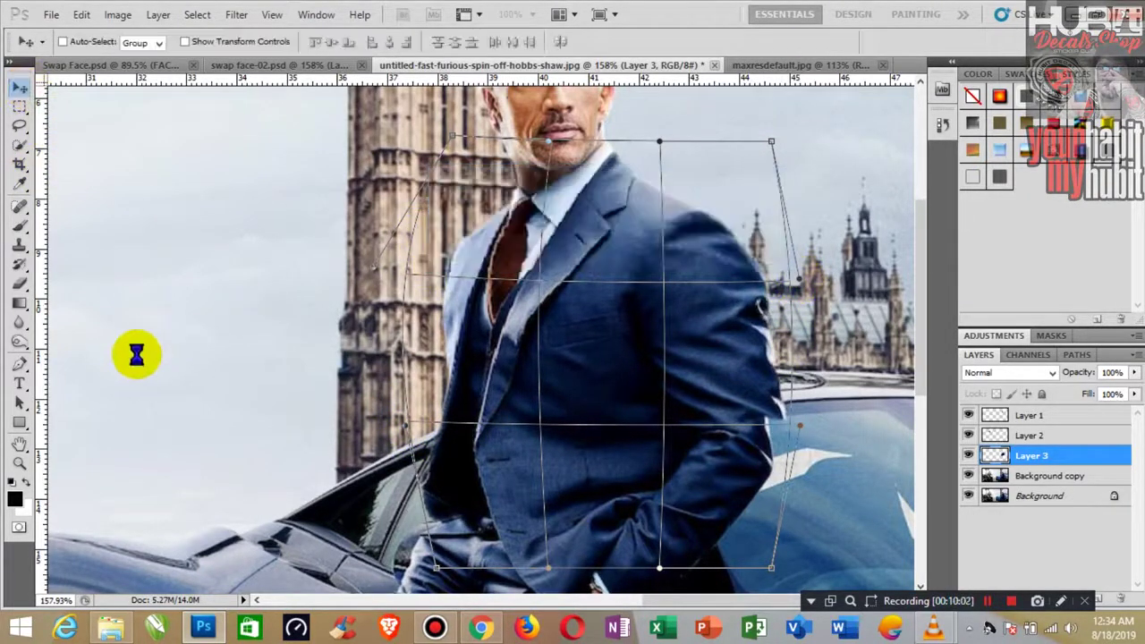
# - Zoom out and toggle Layer 3's visibility to compare the broadened suit
pyautogui.click(19, 464)
pyautogui.moveTo(224, 441); pyautogui.dragTo(170, 377)
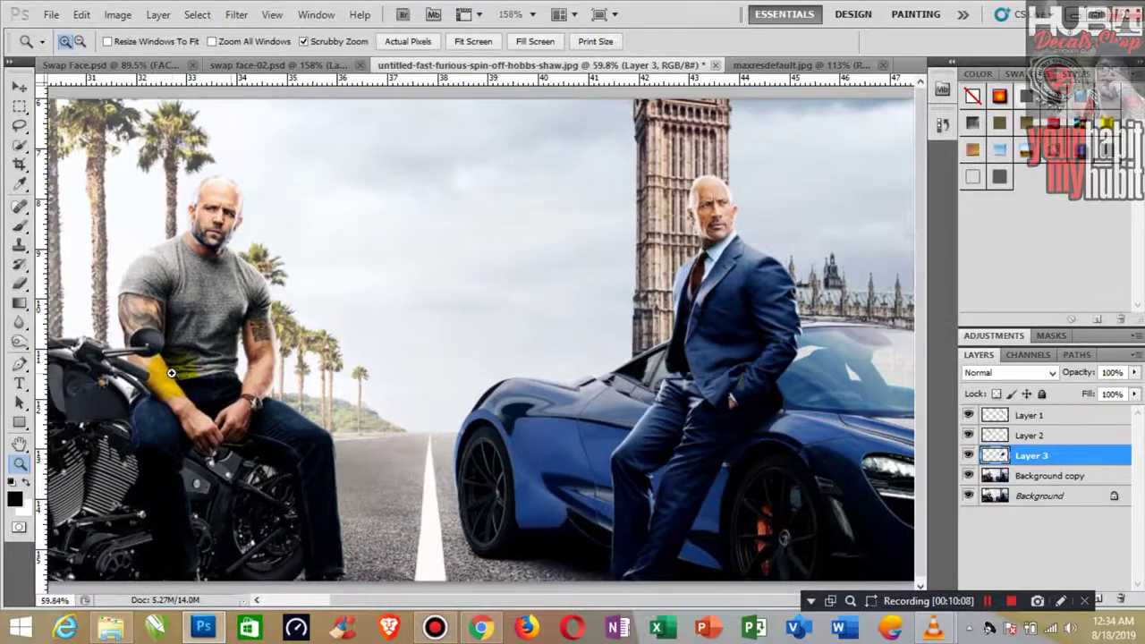
pyautogui.click(968, 456)
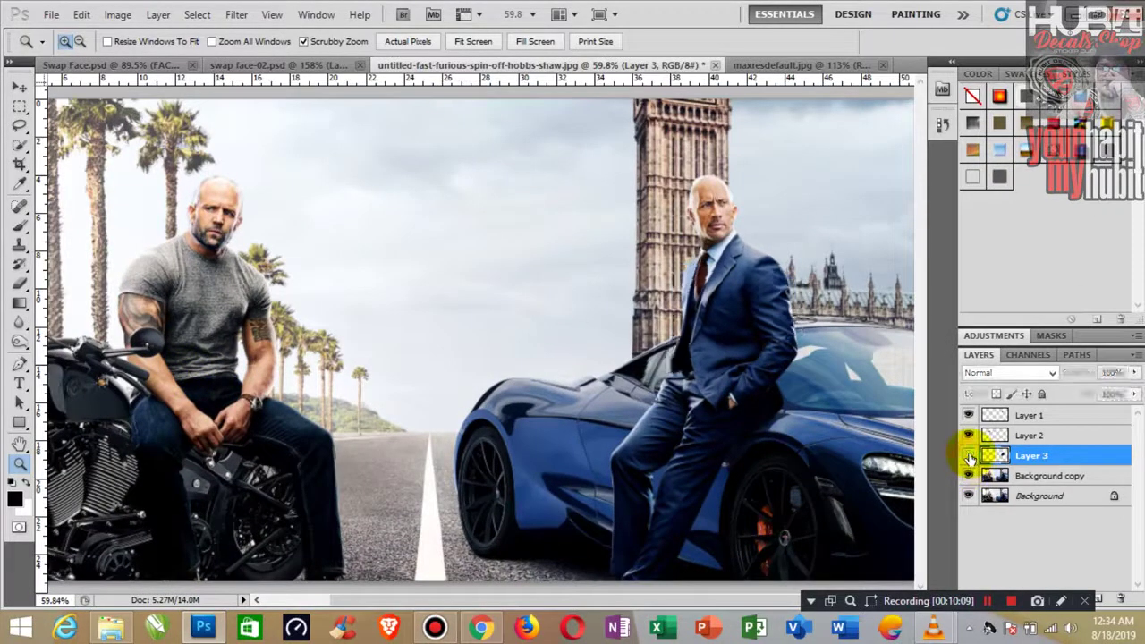
pyautogui.click(968, 456)
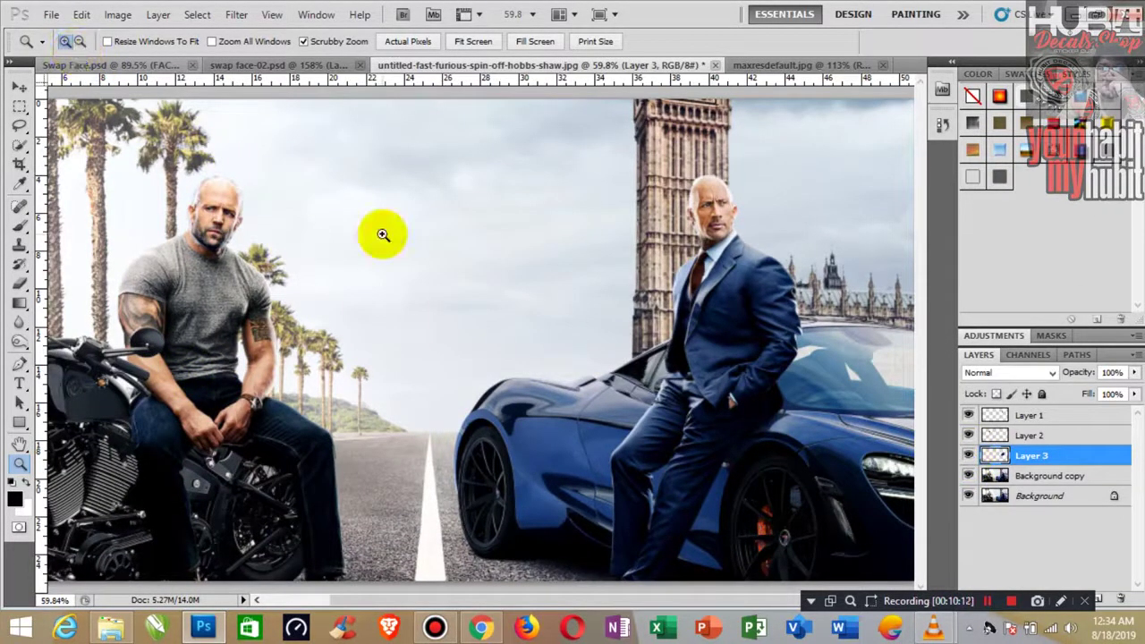
# - Save as layered PSD 'untitled-fast-furious-spin-off-hobbs-shaw-03', accepting the compatibility option
pyautogui.hotkey('ctrl', 'shift', 's')
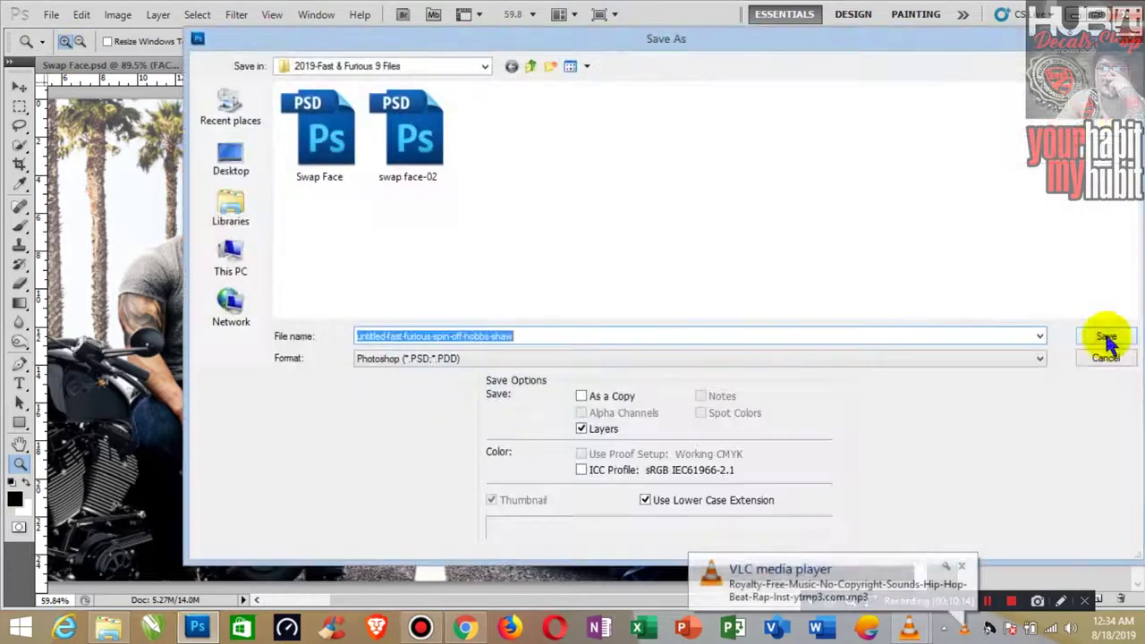
pyautogui.click(541, 336)
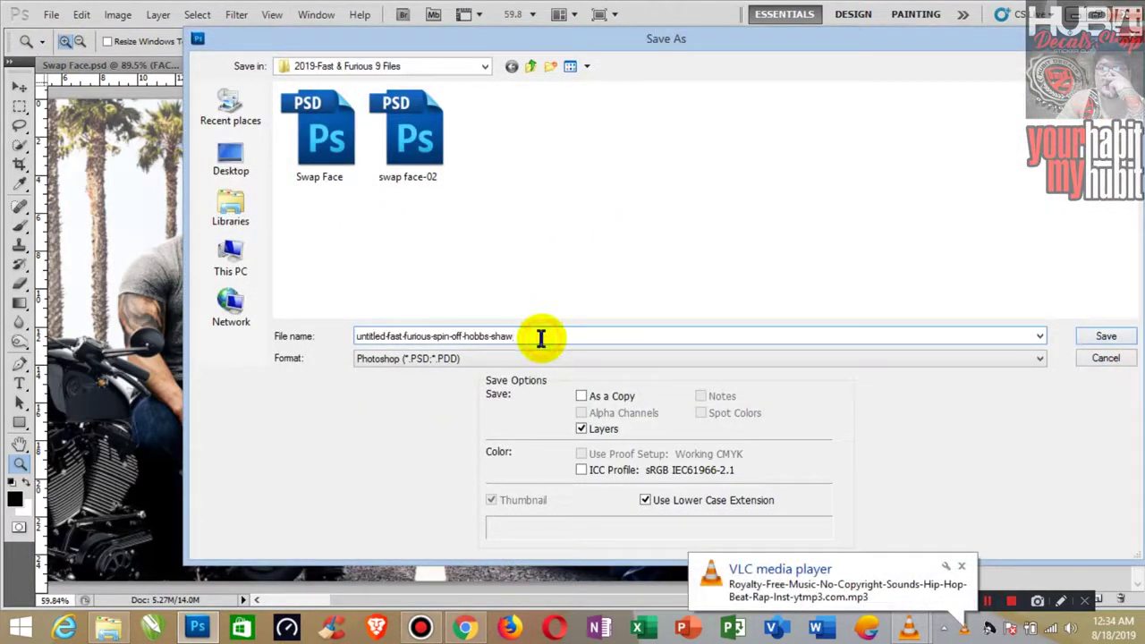
pyautogui.write('-02')
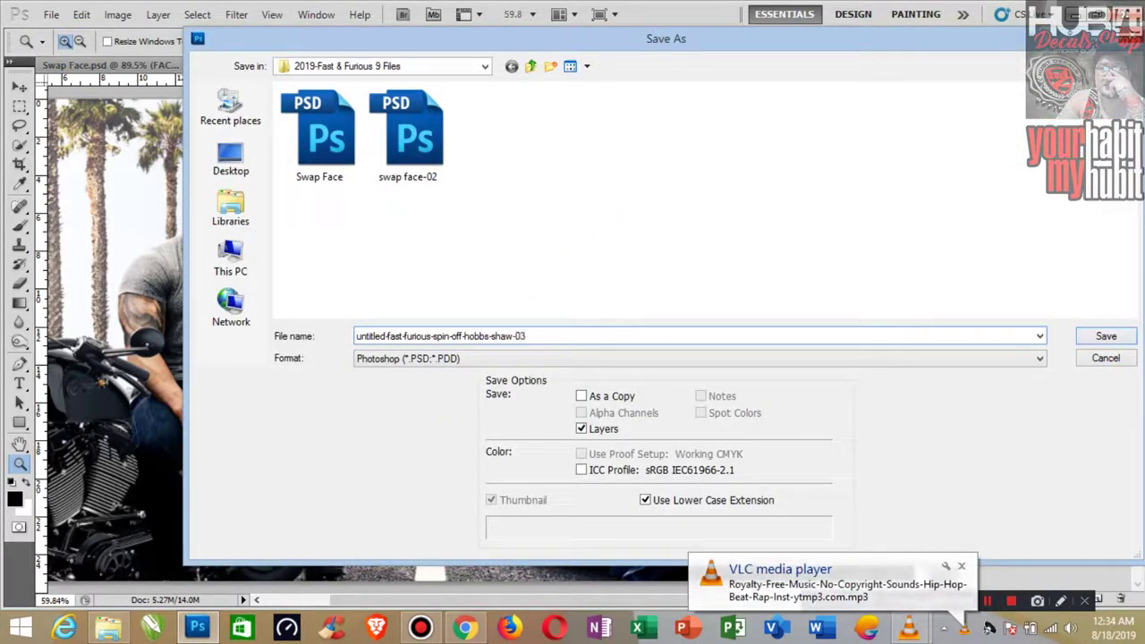
pyautogui.press('Return')
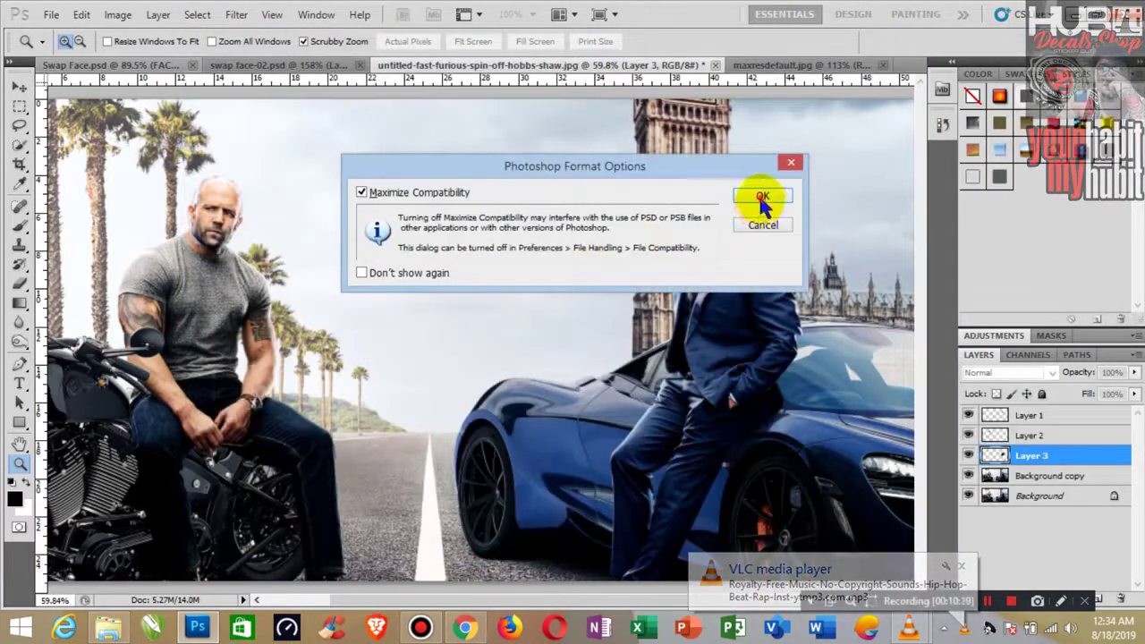
pyautogui.click(760, 196)
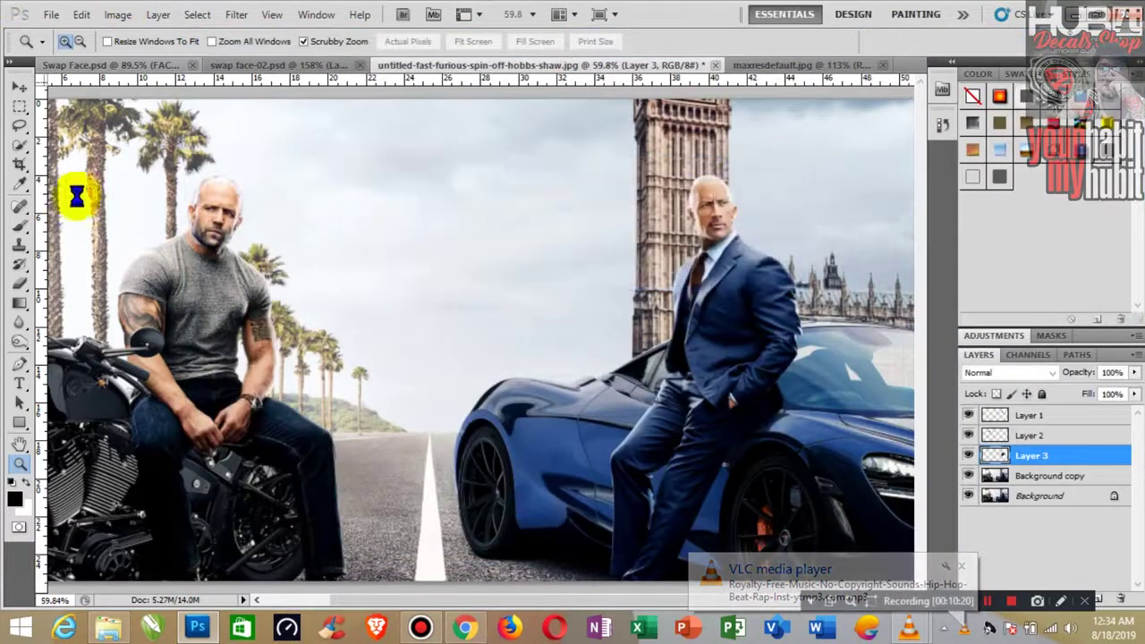
# - Review the swap face-02 and maxresdefault.jpg Hobbs & Shaw title, then view the whole Swap Face poster
pyautogui.click(273, 67)
pyautogui.moveTo(524, 263); pyautogui.dragTo(460, 222)
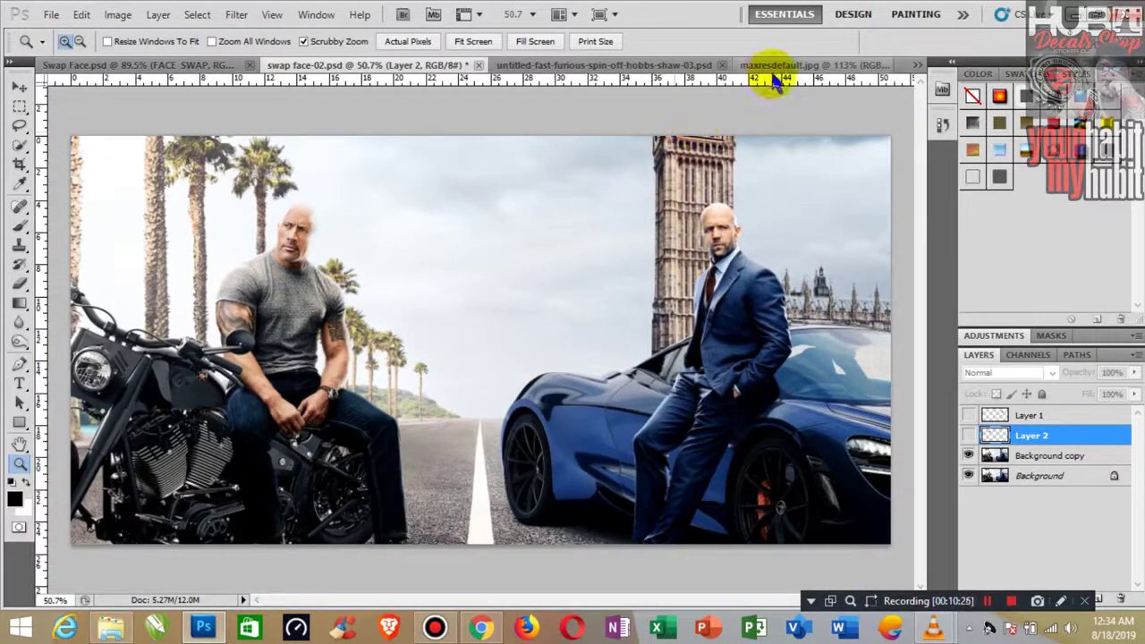
pyautogui.click(774, 81)
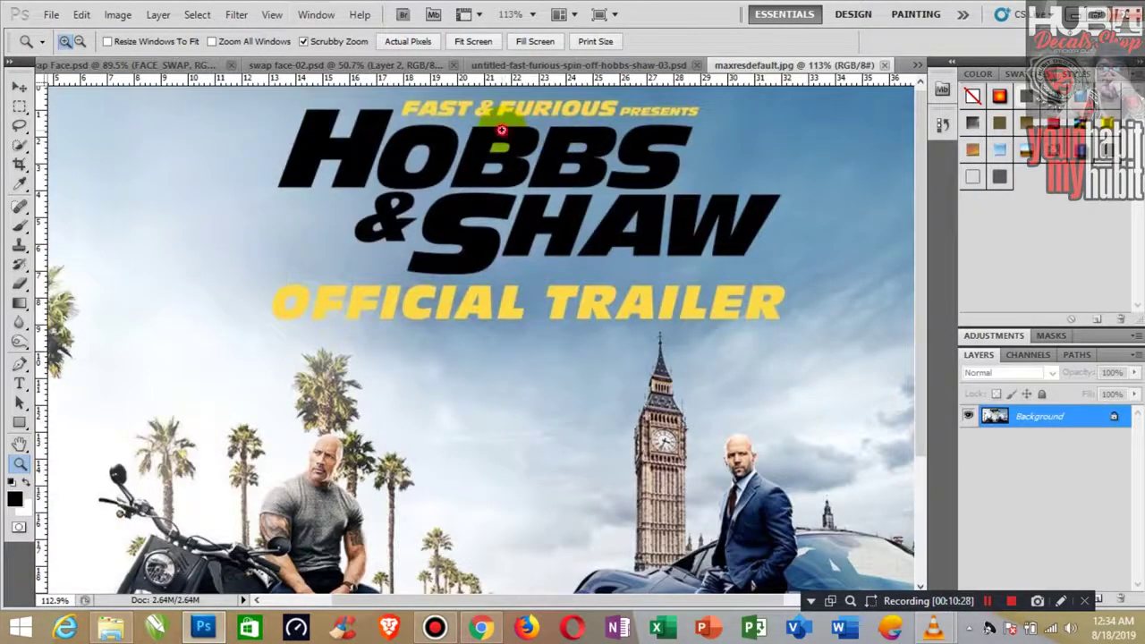
pyautogui.moveTo(502, 131); pyautogui.dragTo(559, 132)
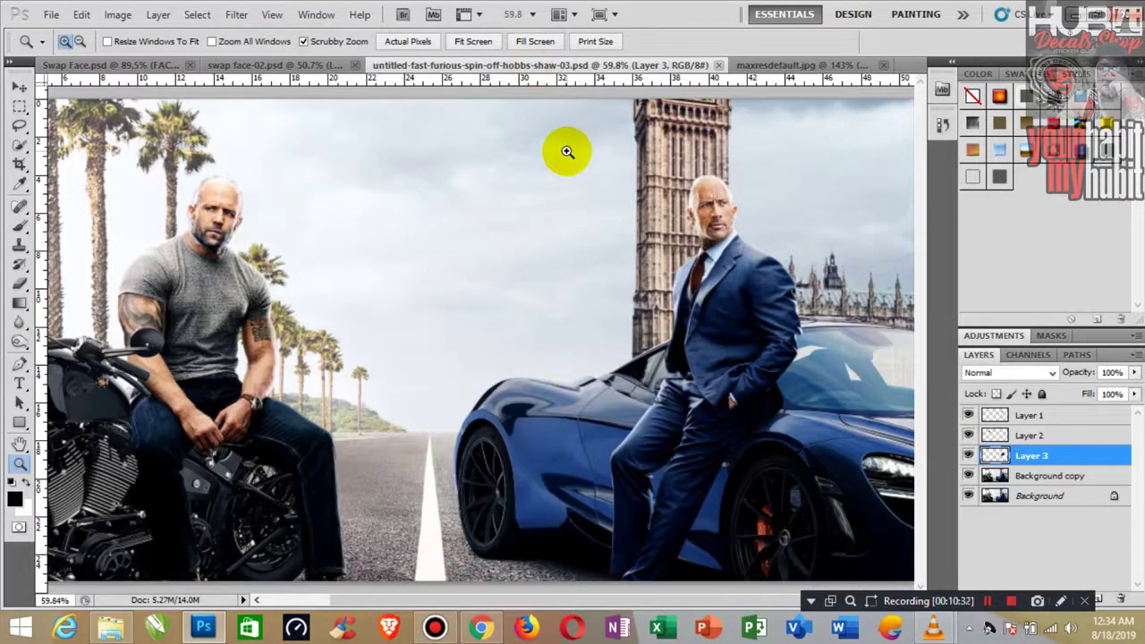
pyautogui.click(125, 65)
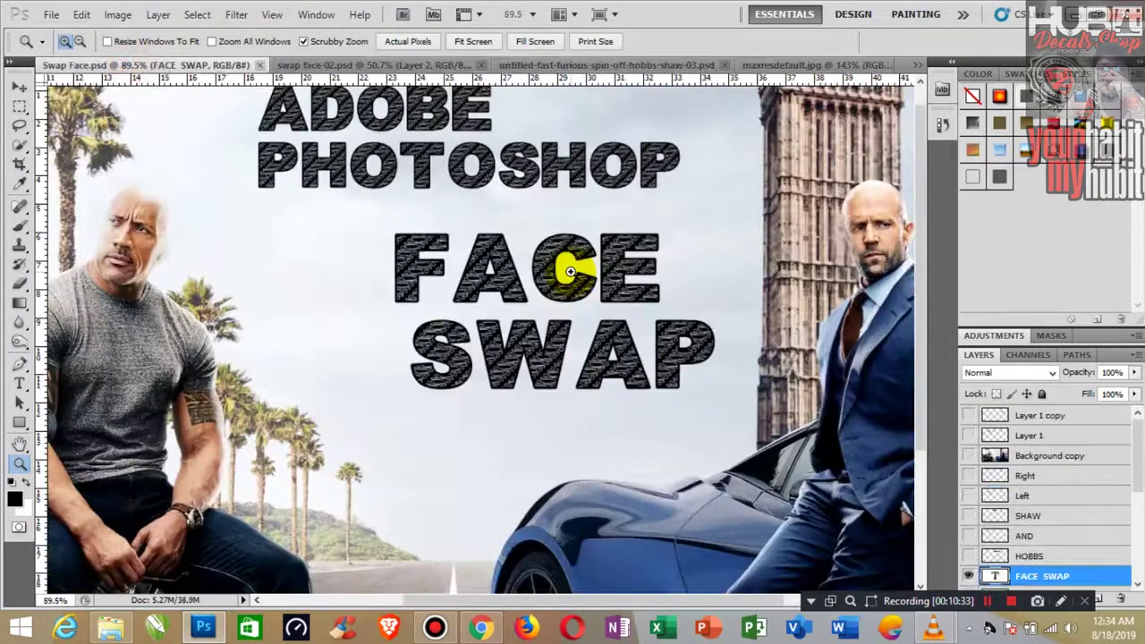
pyautogui.moveTo(561, 265); pyautogui.dragTo(541, 237)
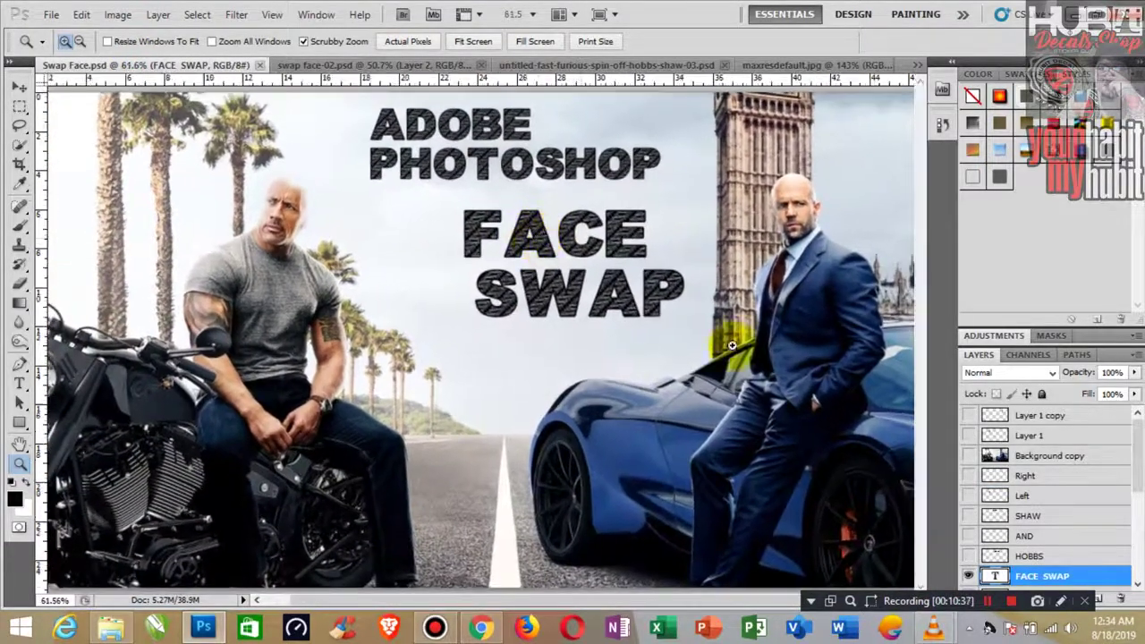
# - Hide Layer 1 and show the Right face and Left face layers
pyautogui.click(966, 417)
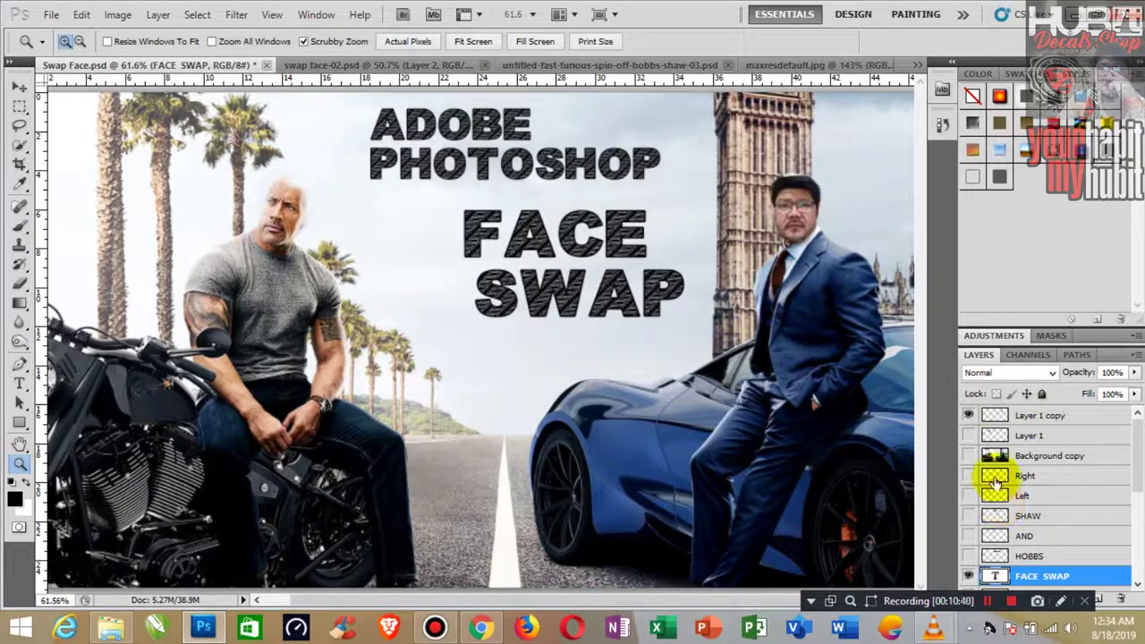
pyautogui.click(968, 437)
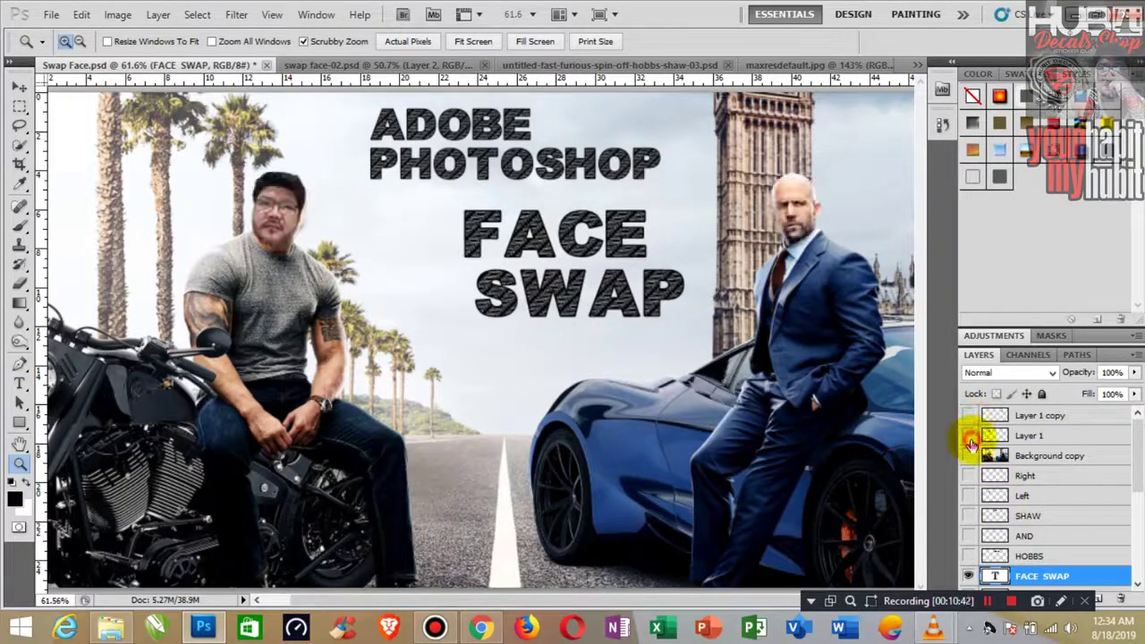
pyautogui.click(969, 437)
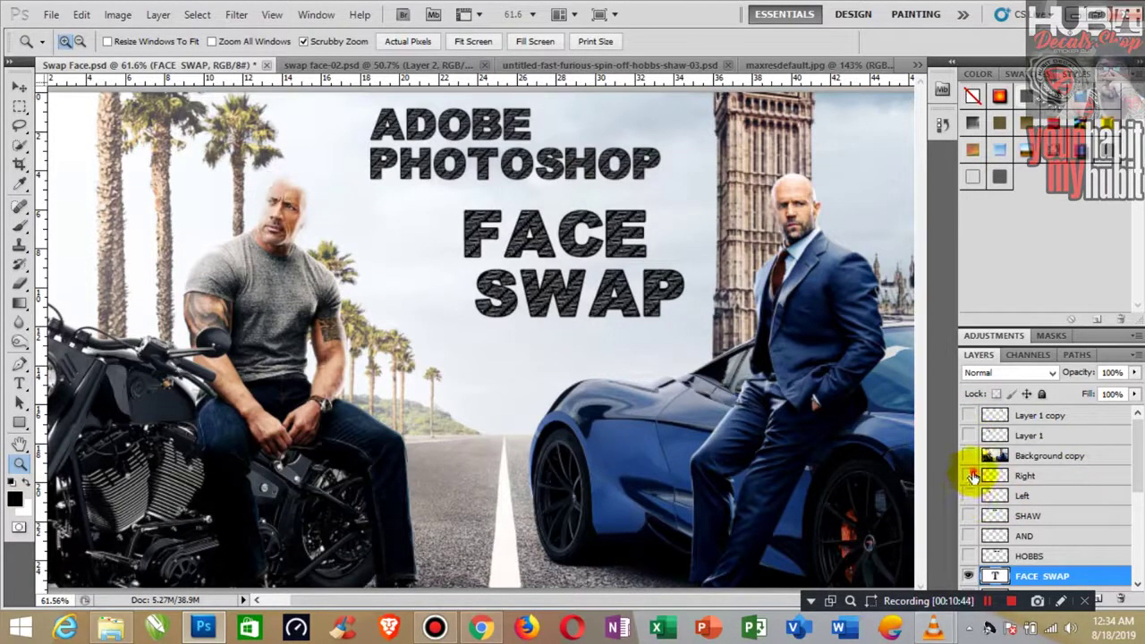
pyautogui.click(969, 475)
pyautogui.click(968, 495)
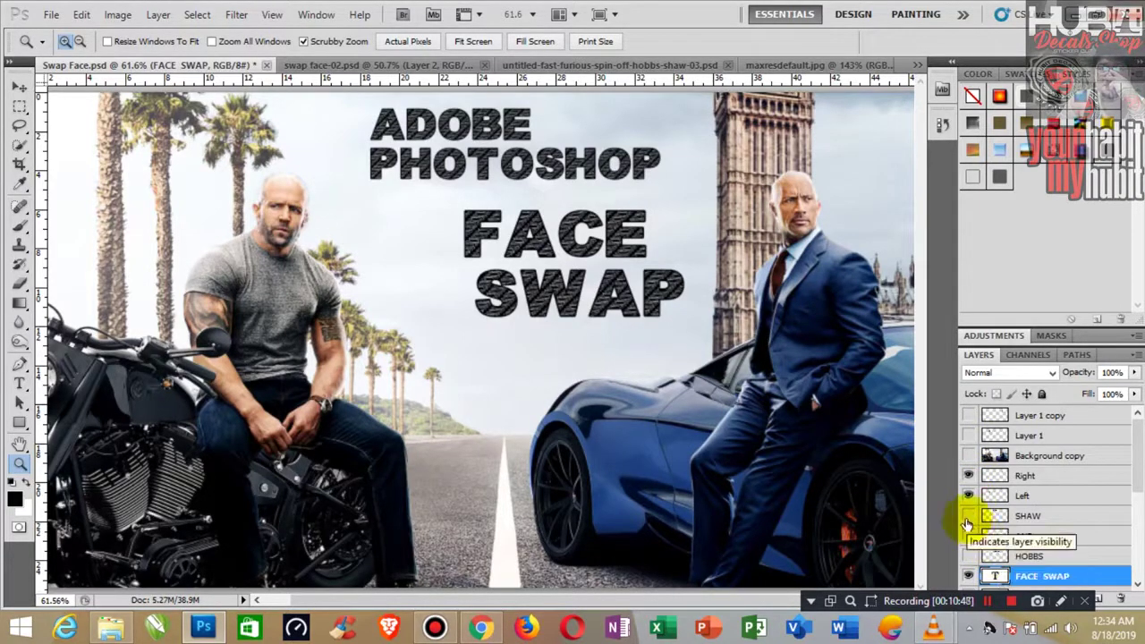
pyautogui.click(968, 516)
pyautogui.click(968, 516)
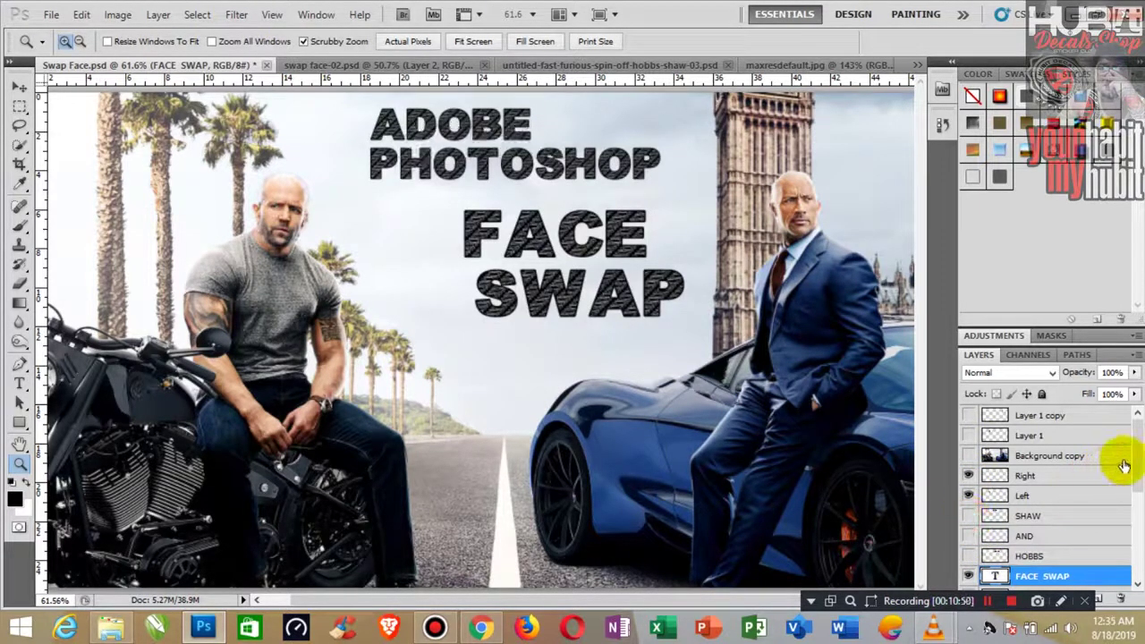
pyautogui.moveTo(1134, 465); pyautogui.dragTo(1132, 502)
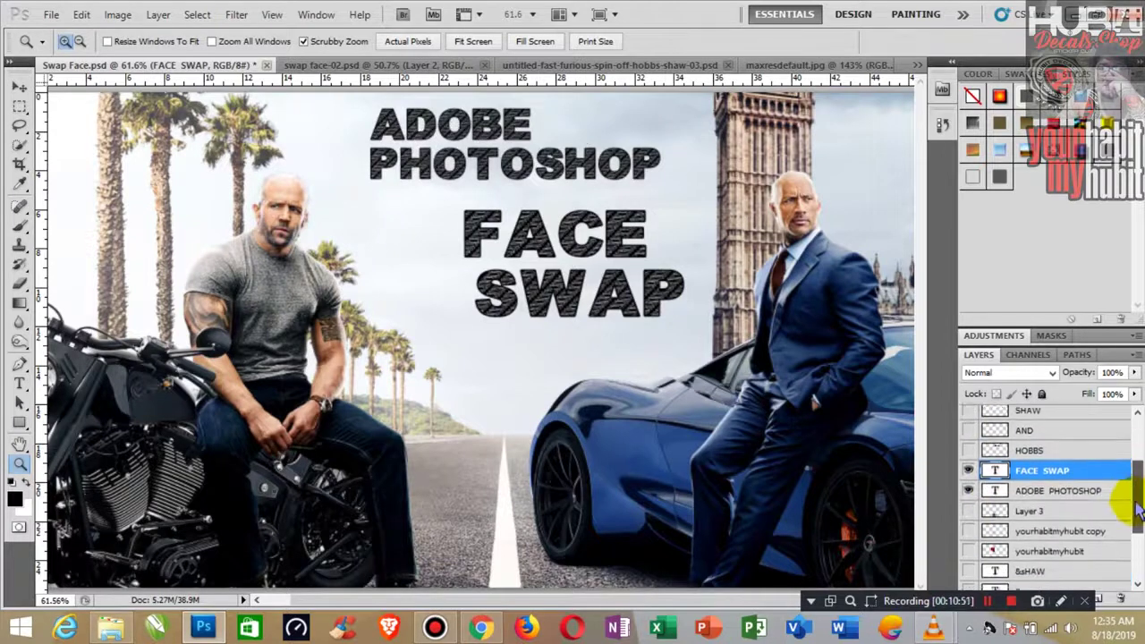
# - Hide the ADOBE PHOTOSHOP and FACE SWAP text layers
pyautogui.click(967, 483)
pyautogui.click(967, 461)
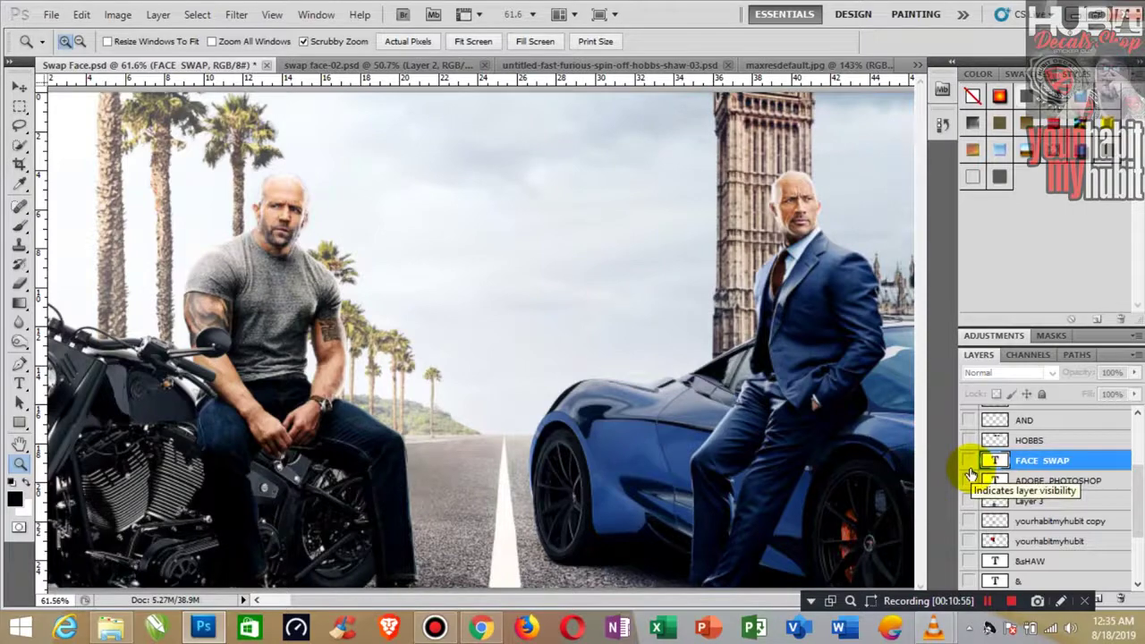
pyautogui.moveTo(408, 232); pyautogui.dragTo(431, 251)
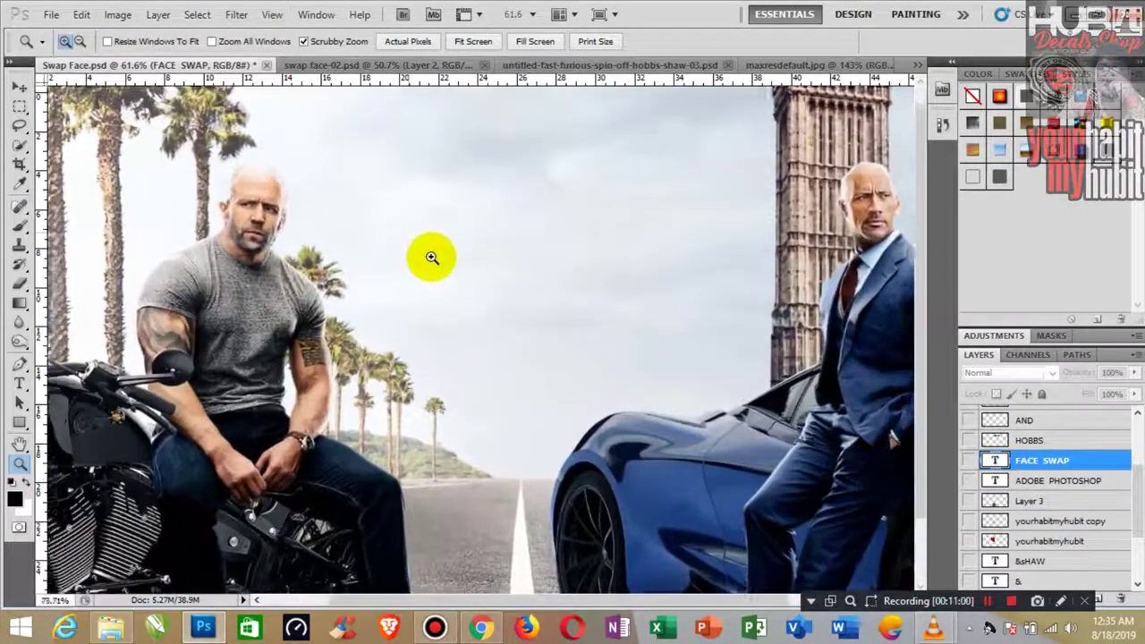
pyautogui.moveTo(432, 258); pyautogui.dragTo(417, 225)
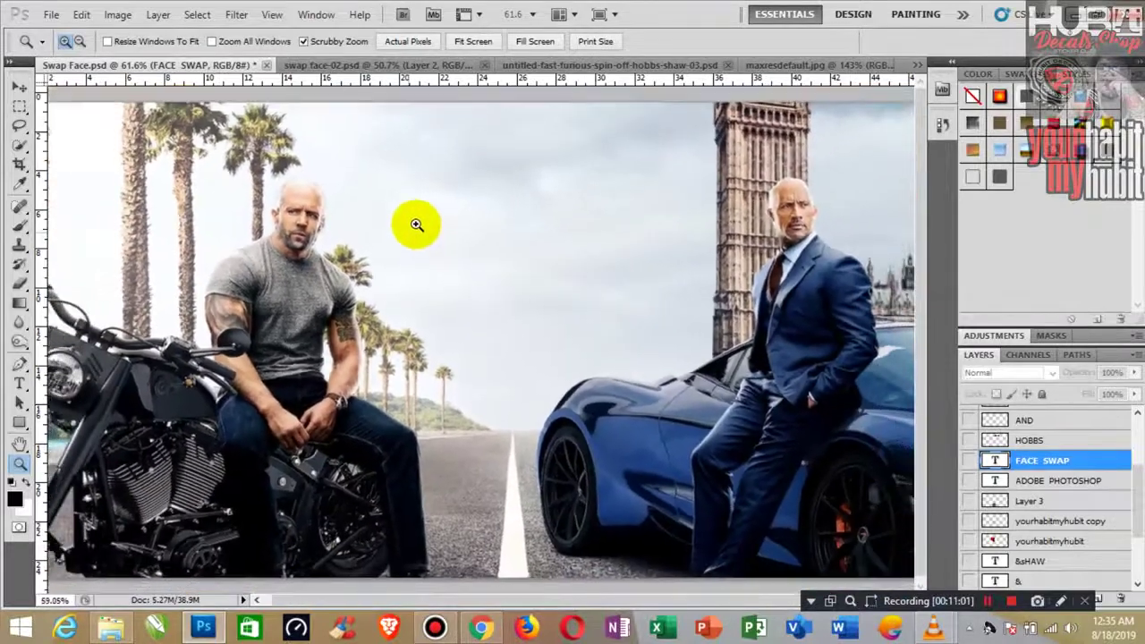
pyautogui.scroll(-1, 1128, 509)
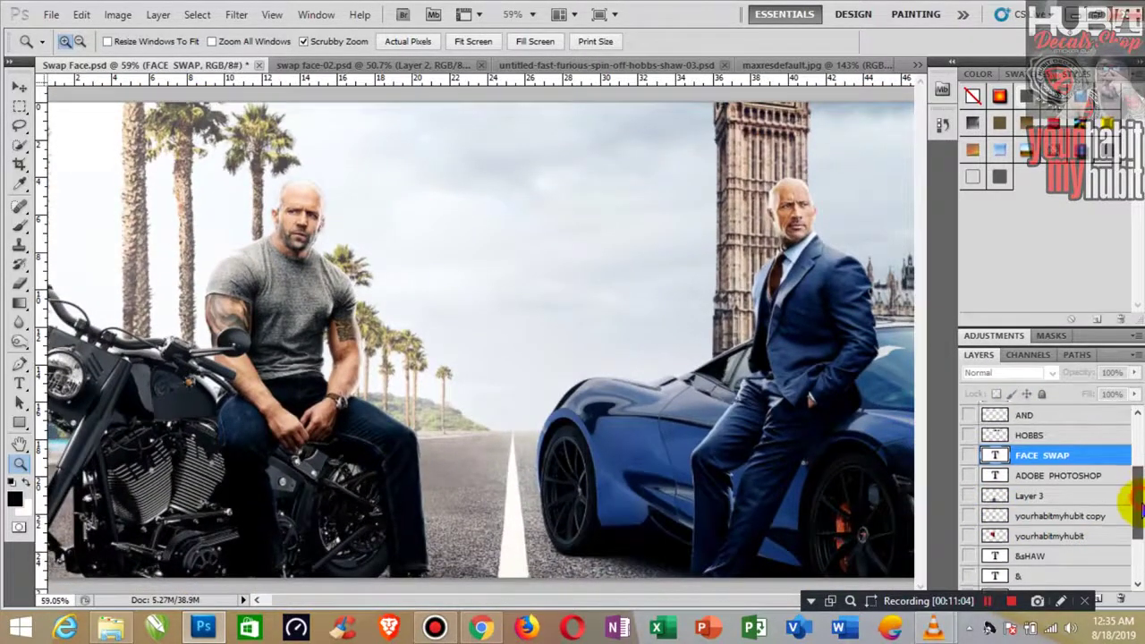
pyautogui.scroll(-2, 1136, 526)
pyautogui.scroll(-1, 1139, 525)
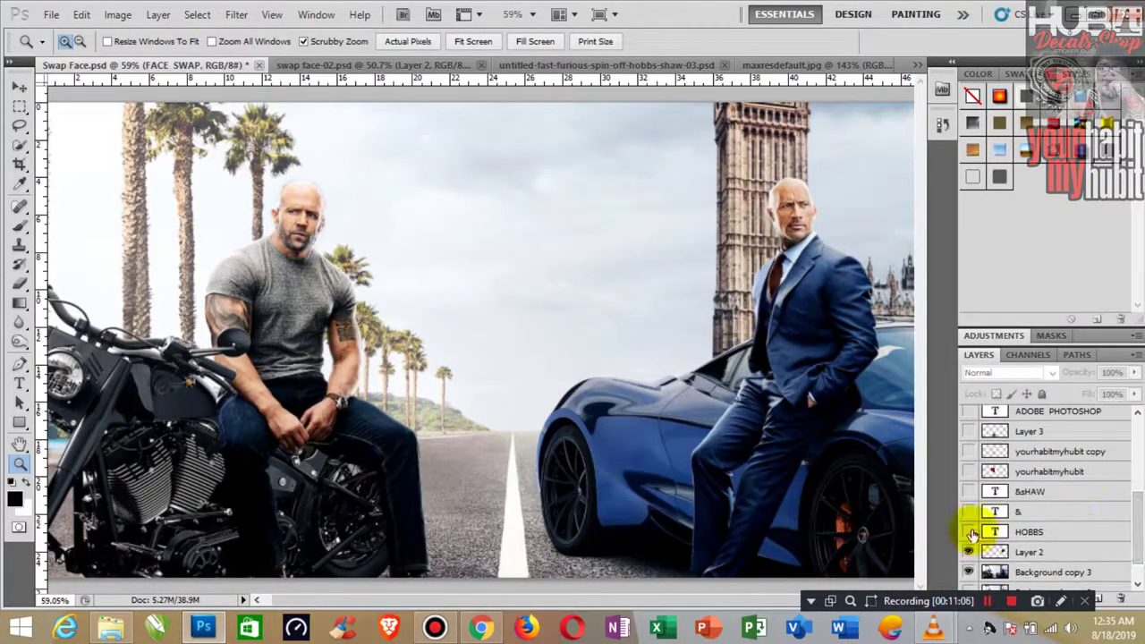
# - Show the HOBBS and SHAW text, the yourhabit myhubit watermark and the shop logo
pyautogui.click(969, 532)
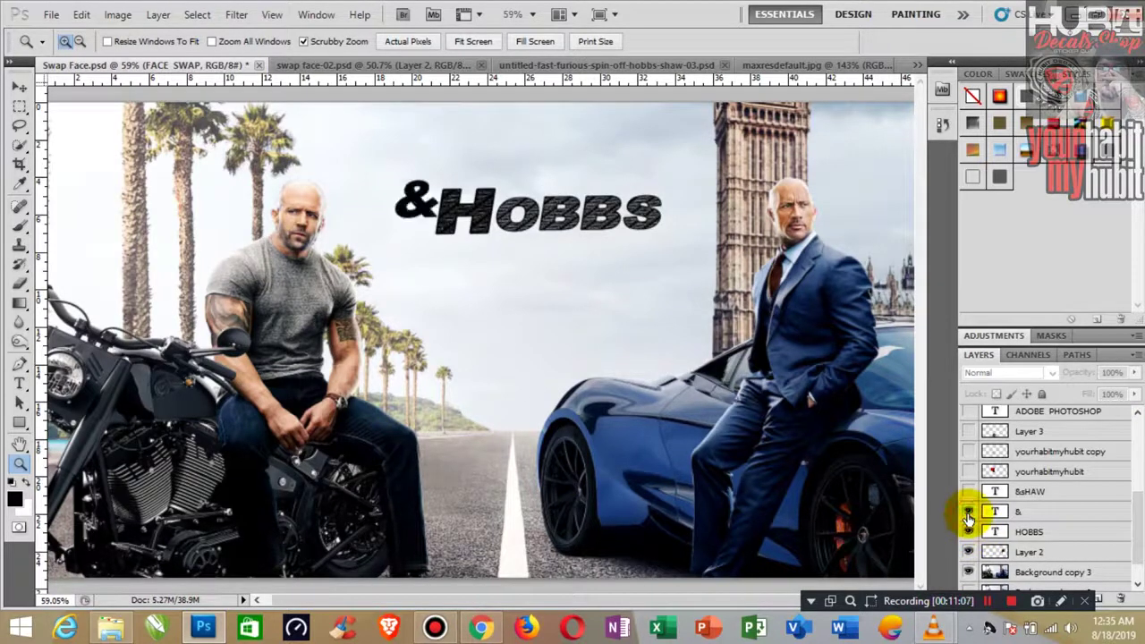
pyautogui.click(969, 491)
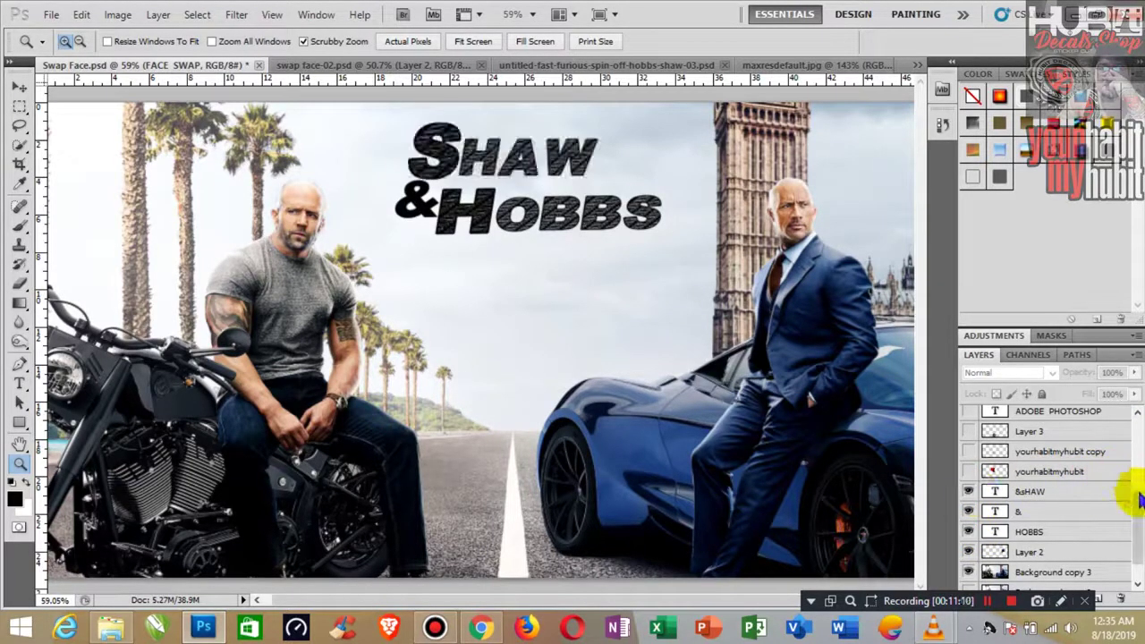
pyautogui.scroll(1, 1140, 503)
pyautogui.scroll(1, 1140, 503)
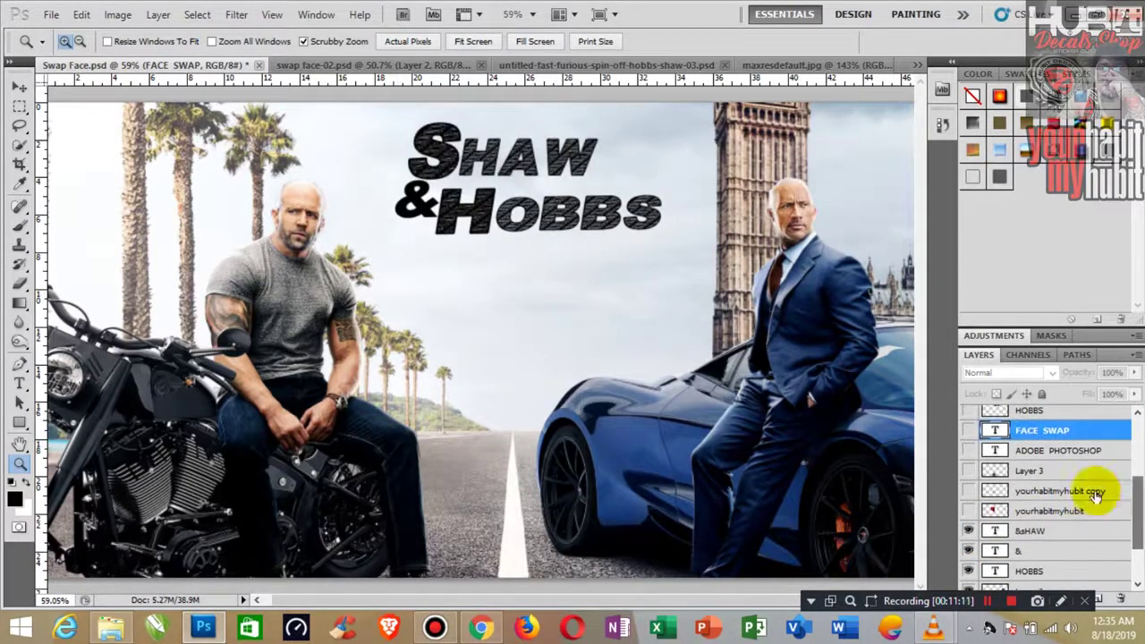
pyautogui.click(967, 510)
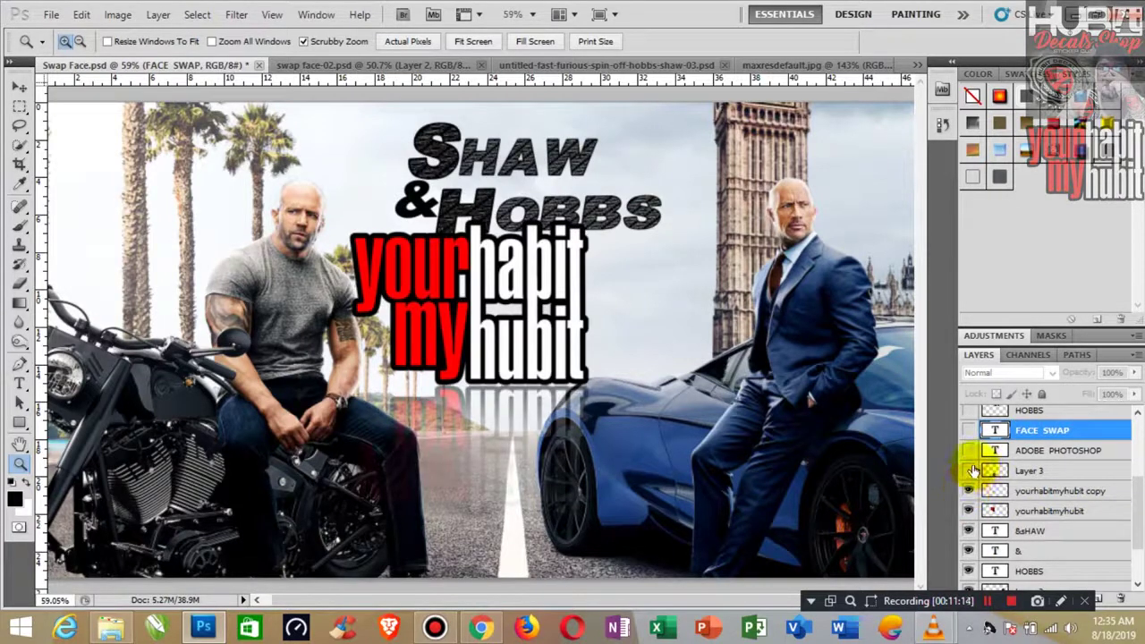
pyautogui.click(968, 470)
pyautogui.click(968, 450)
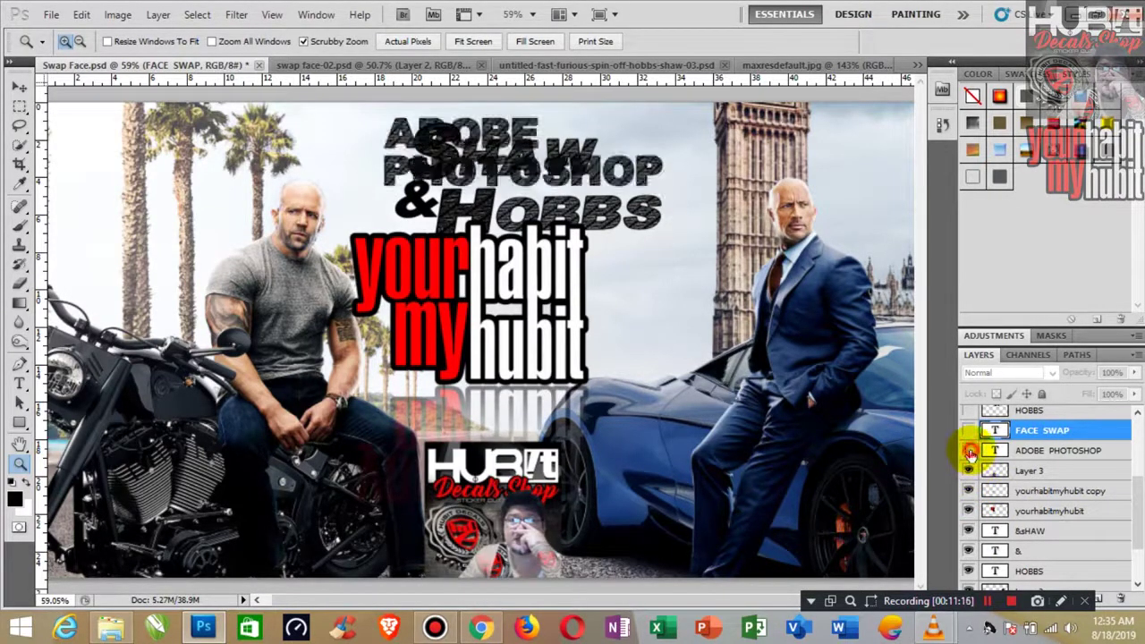
pyautogui.scroll(2, 1117, 450)
pyautogui.scroll(4, 1117, 450)
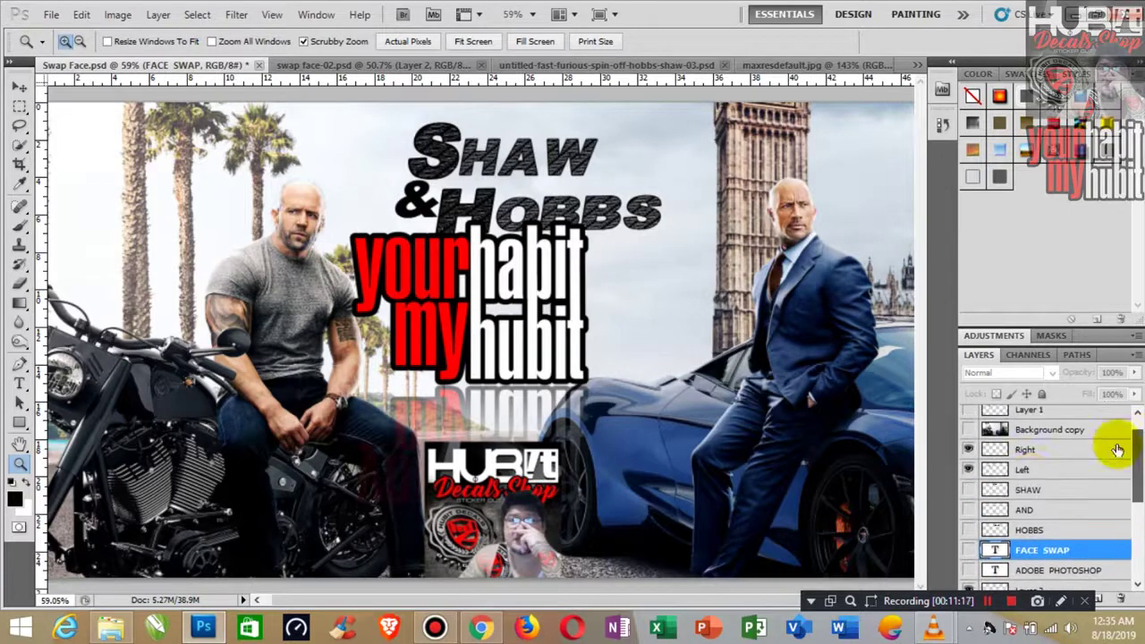
# - Replace the textured HOBBS, & and SHAW text with the solid HOBBS and SHAW titles
pyautogui.click(969, 530)
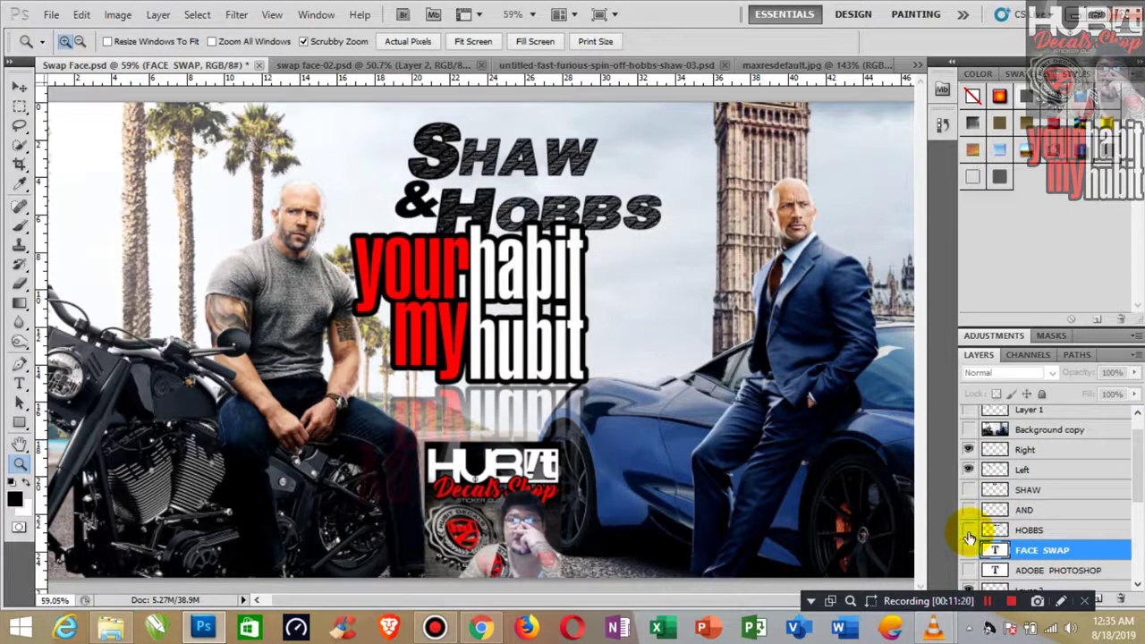
pyautogui.click(969, 530)
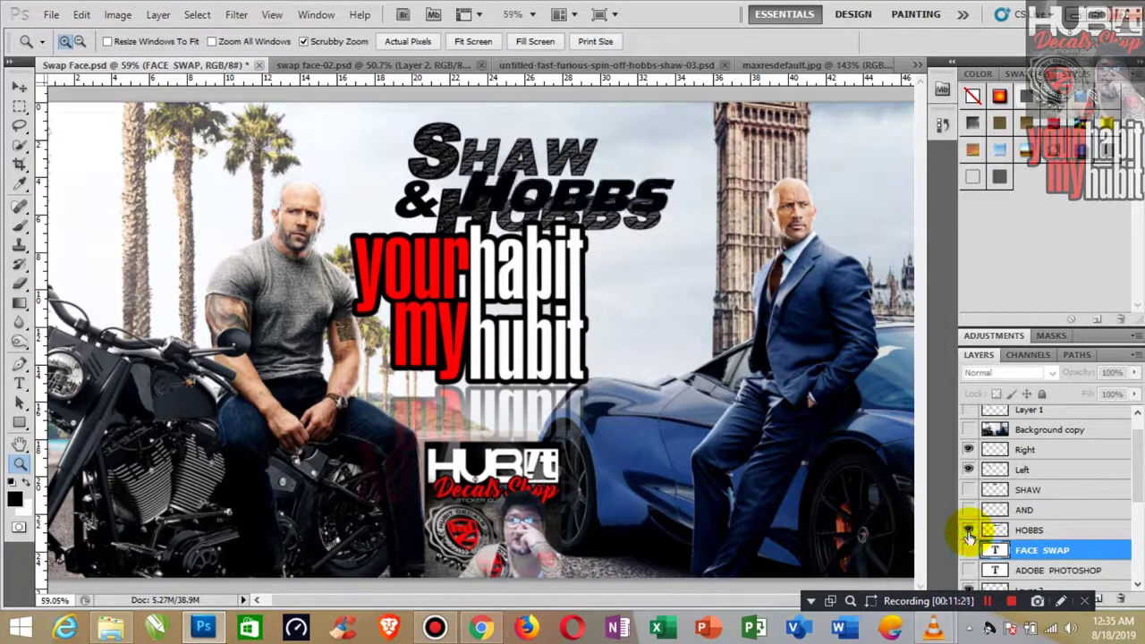
pyautogui.click(968, 531)
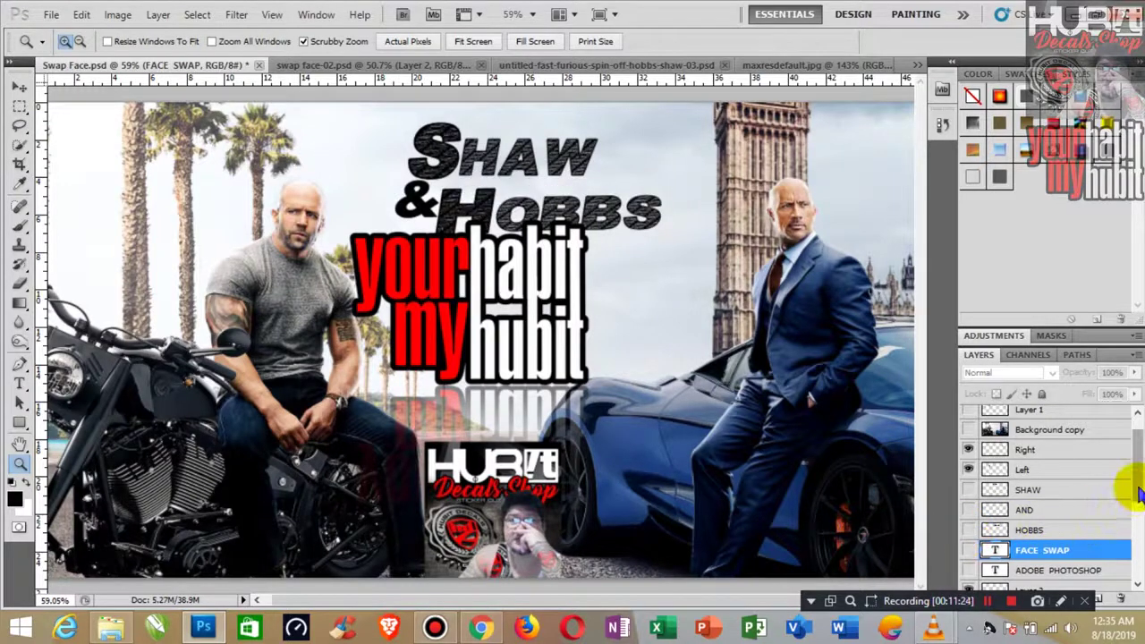
pyautogui.scroll(-1, 1132, 506)
pyautogui.scroll(-2, 1140, 532)
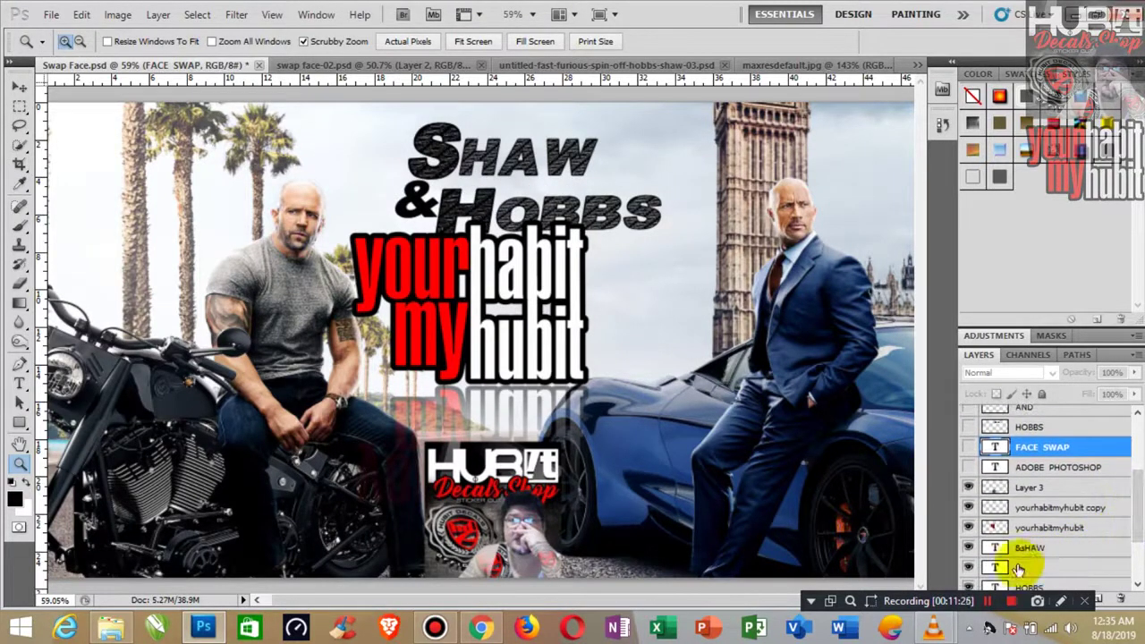
pyautogui.click(968, 569)
pyautogui.click(967, 547)
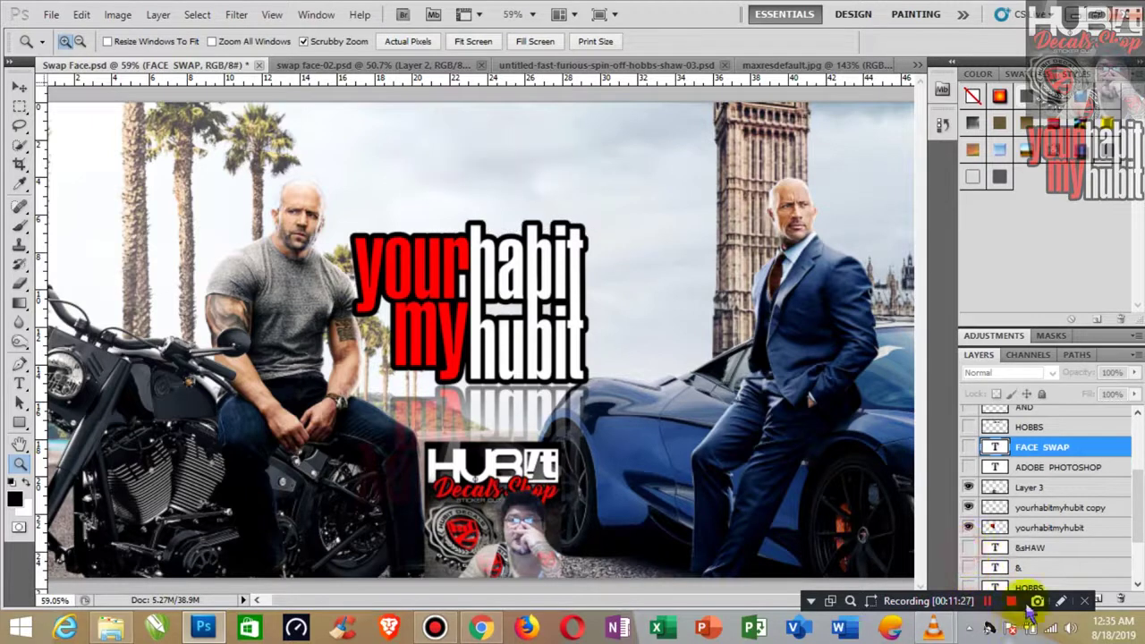
pyautogui.moveTo(1136, 536); pyautogui.dragTo(1132, 478)
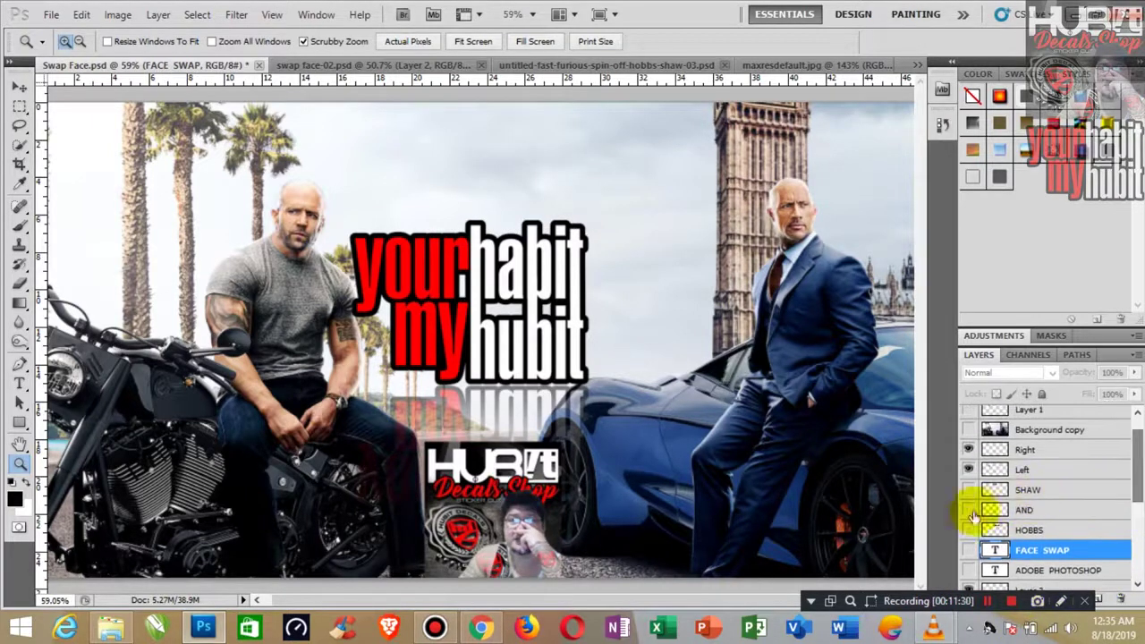
pyautogui.click(968, 530)
pyautogui.click(968, 490)
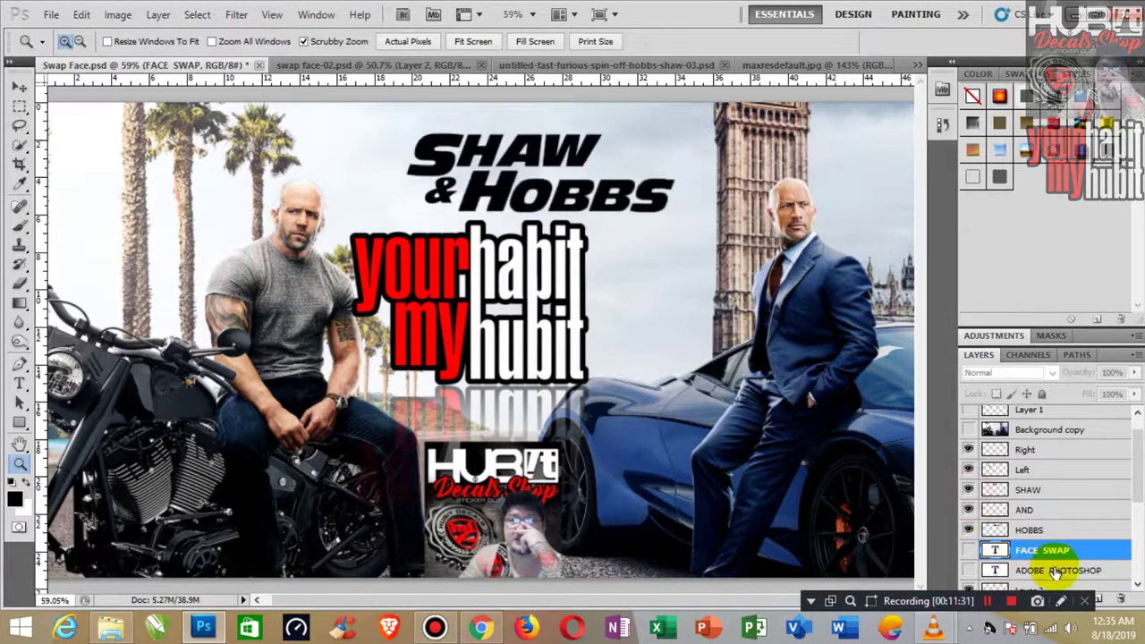
pyautogui.moveTo(1136, 487); pyautogui.dragTo(1138, 467)
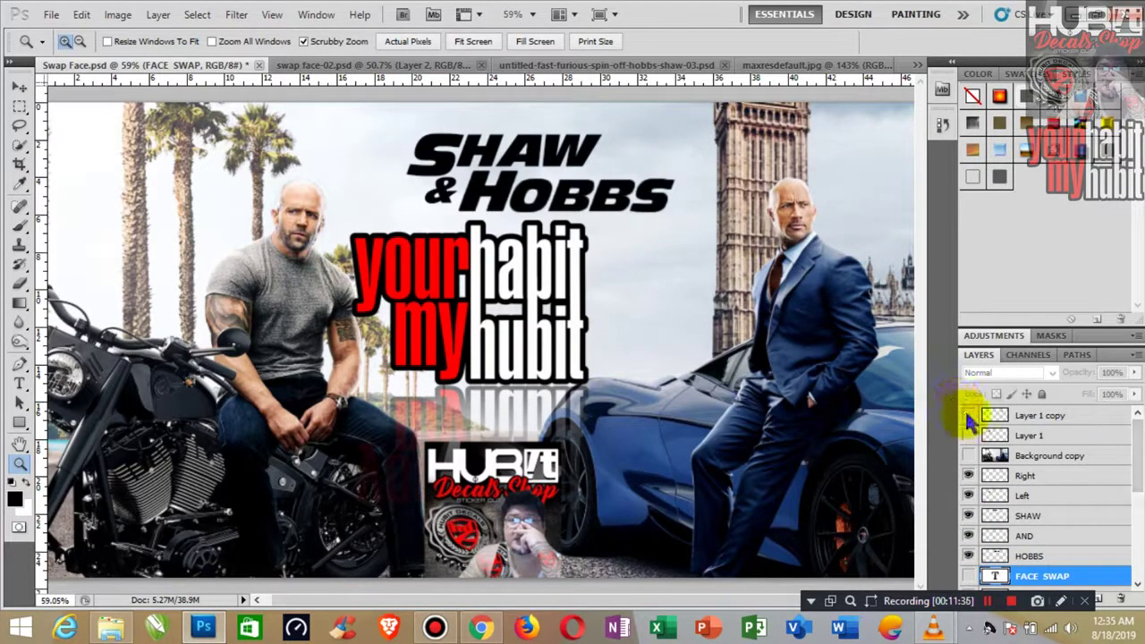
# - Toggle the left figure's swapped face layer to compare it with the original
pyautogui.click(968, 436)
pyautogui.click(967, 437)
pyautogui.click(967, 436)
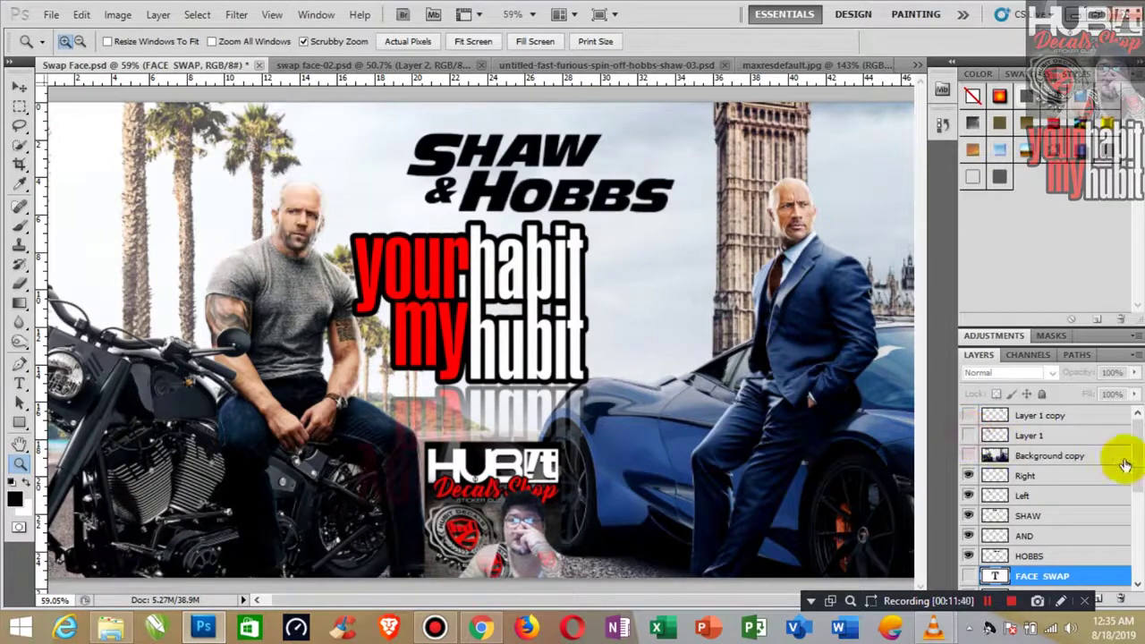
pyautogui.moveTo(1134, 451); pyautogui.dragTo(1138, 514)
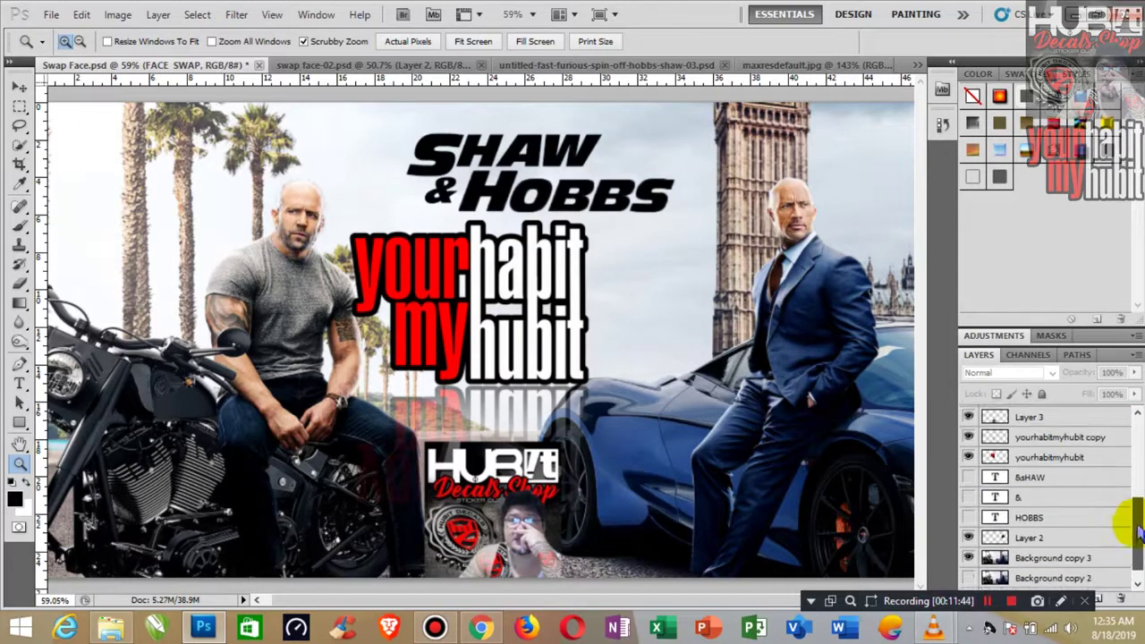
pyautogui.moveTo(1137, 514); pyautogui.dragTo(1134, 531)
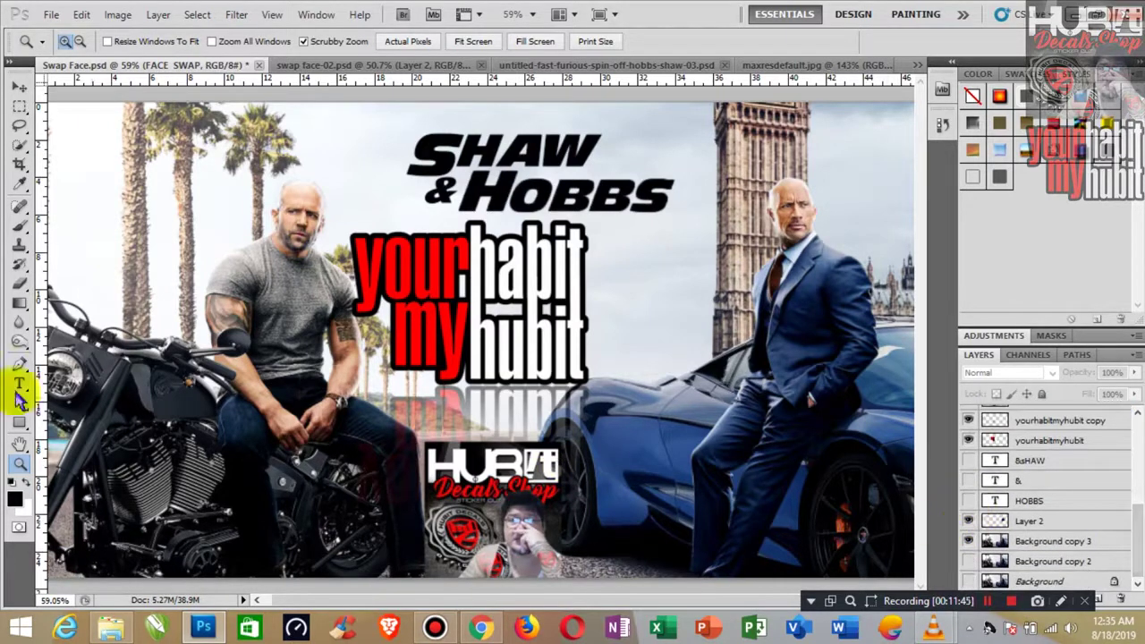
# - Zoom in on Hobbs by the Parliament building and compare him with and without Layer 2
pyautogui.click(19, 444)
pyautogui.moveTo(563, 419); pyautogui.dragTo(487, 418)
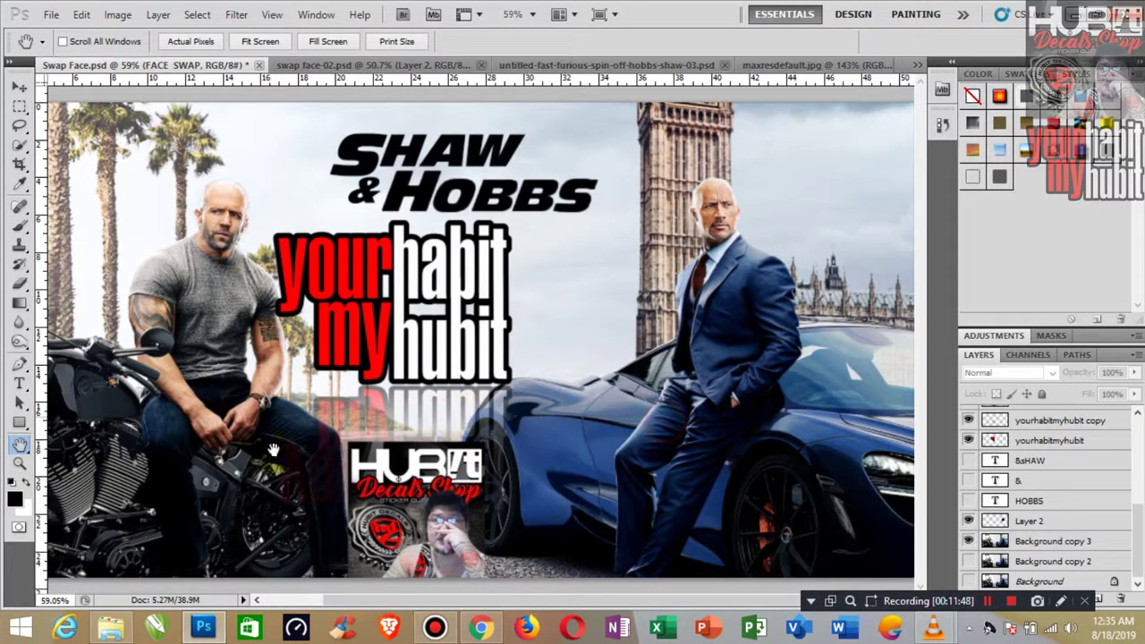
pyautogui.click(19, 464)
pyautogui.moveTo(843, 317); pyautogui.dragTo(881, 317)
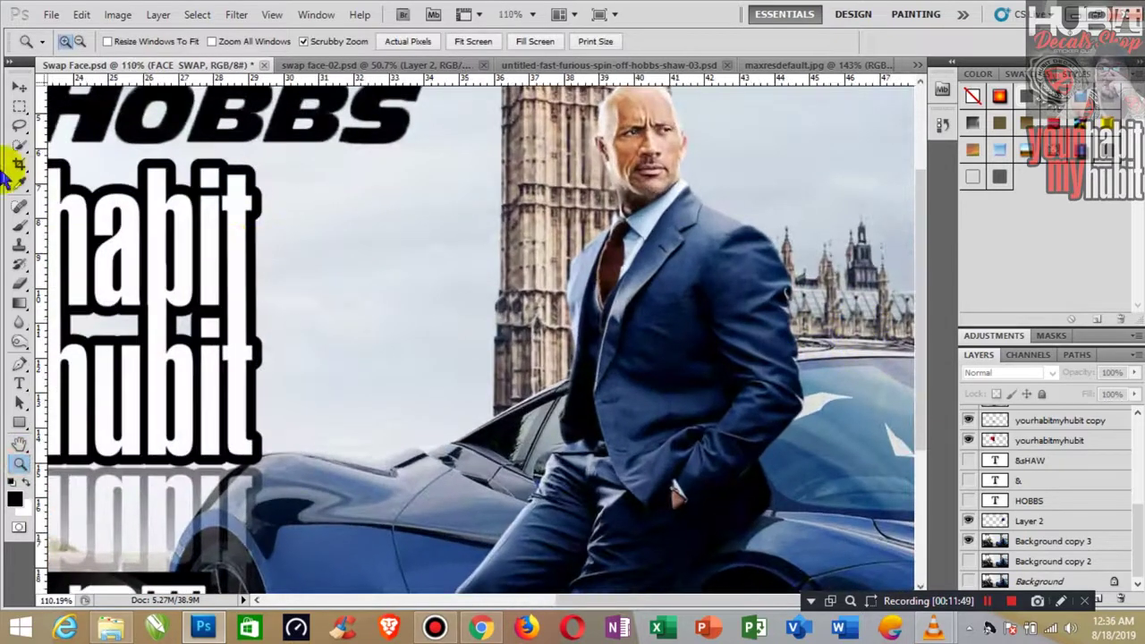
pyautogui.click(18, 89)
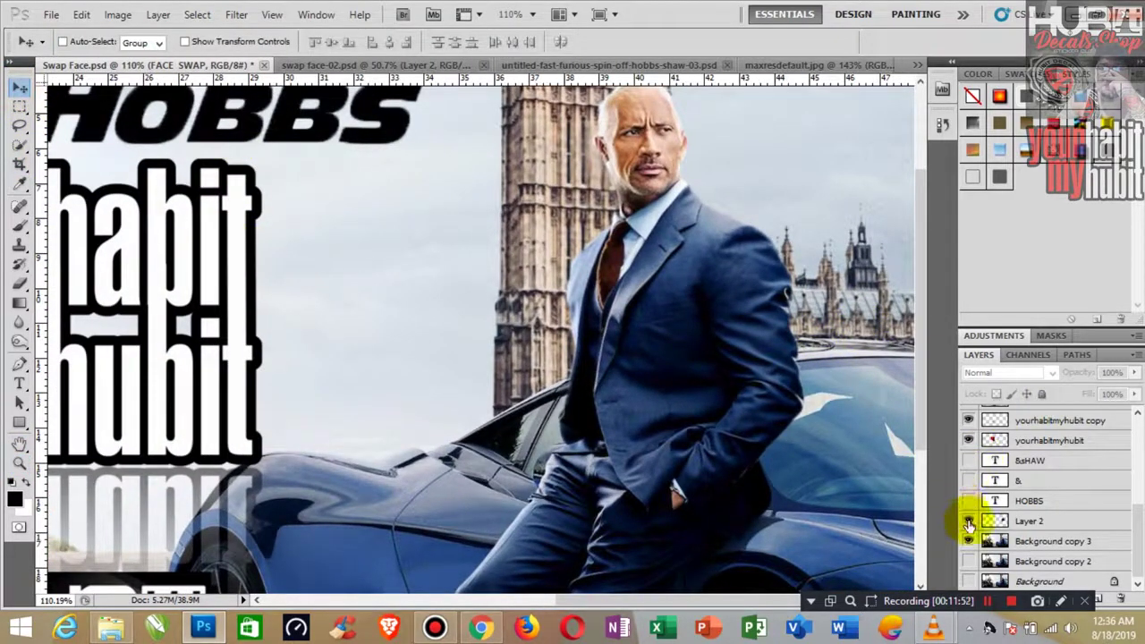
pyautogui.click(968, 522)
pyautogui.click(968, 522)
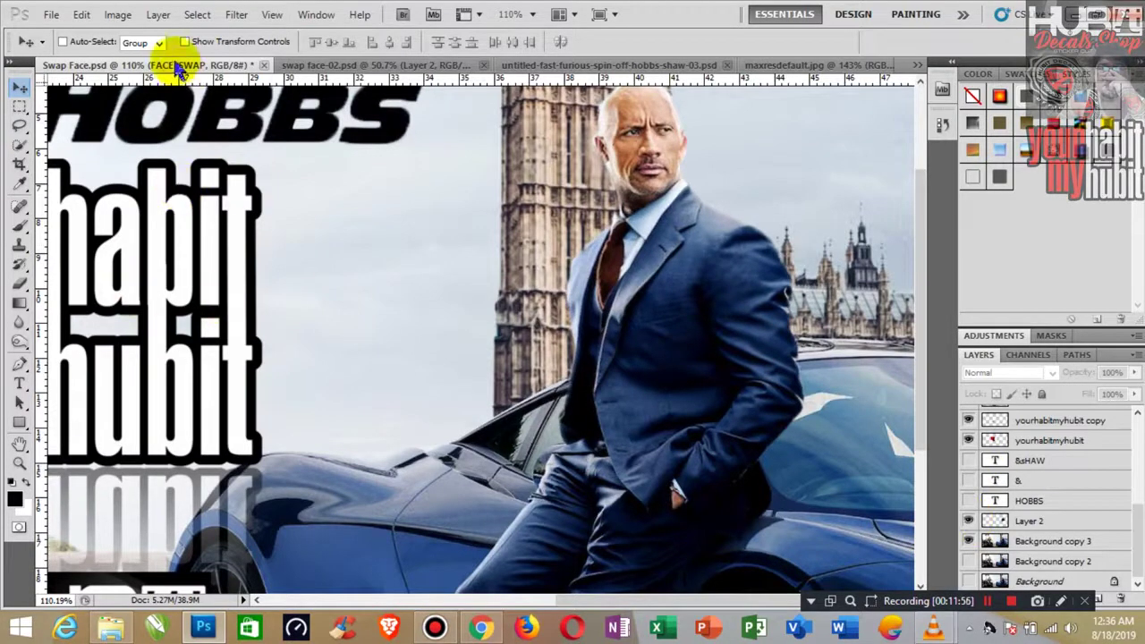
# - Start a warp on Layer 2 and reshape the suit edge near the tower
pyautogui.click(81, 15)
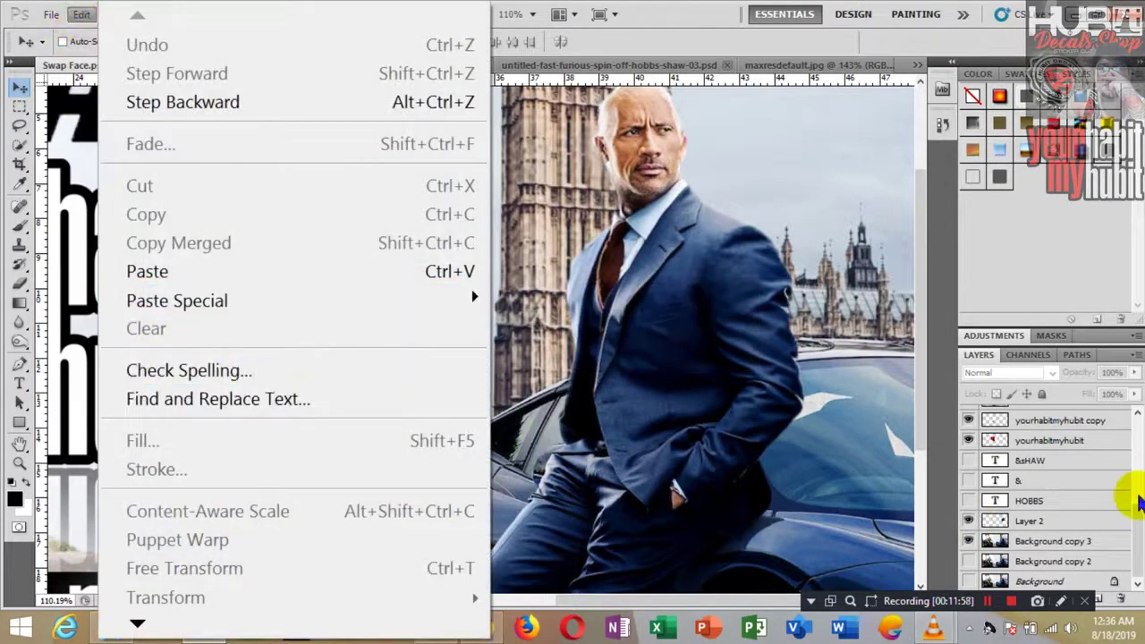
pyautogui.click(1073, 516)
pyautogui.click(80, 15)
pyautogui.moveTo(165, 598)
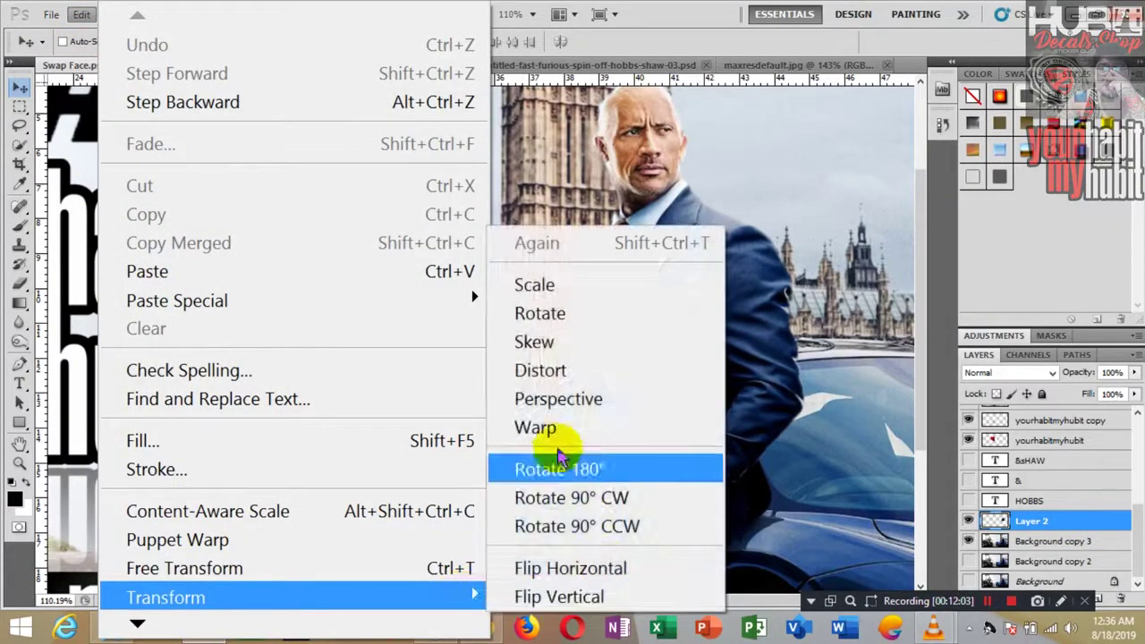
pyautogui.click(536, 427)
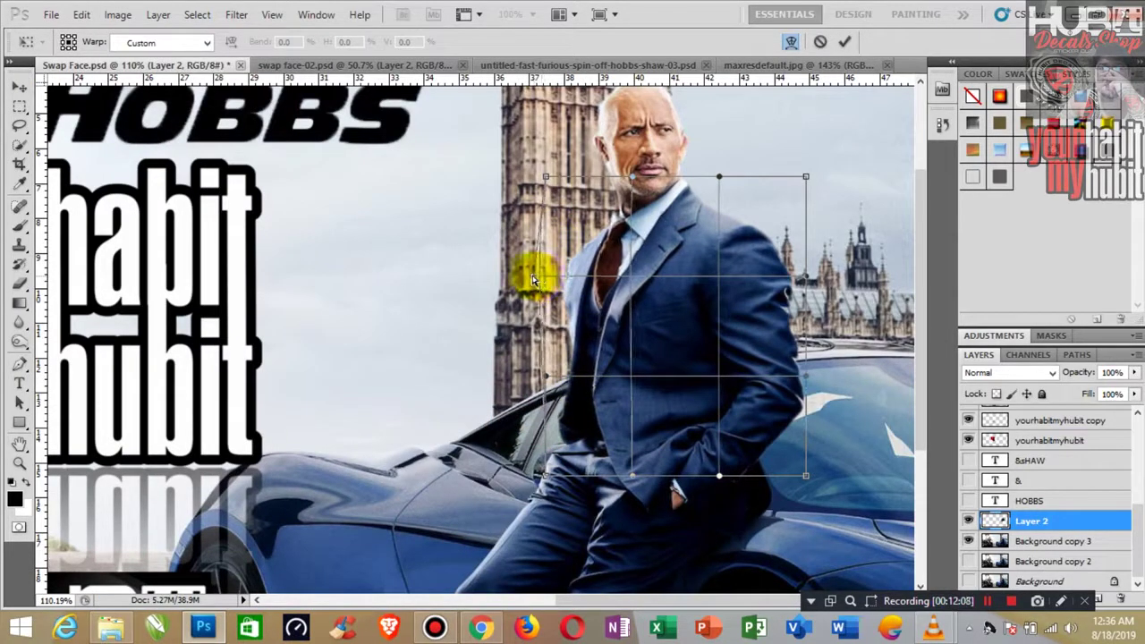
pyautogui.moveTo(543, 280); pyautogui.dragTo(537, 222)
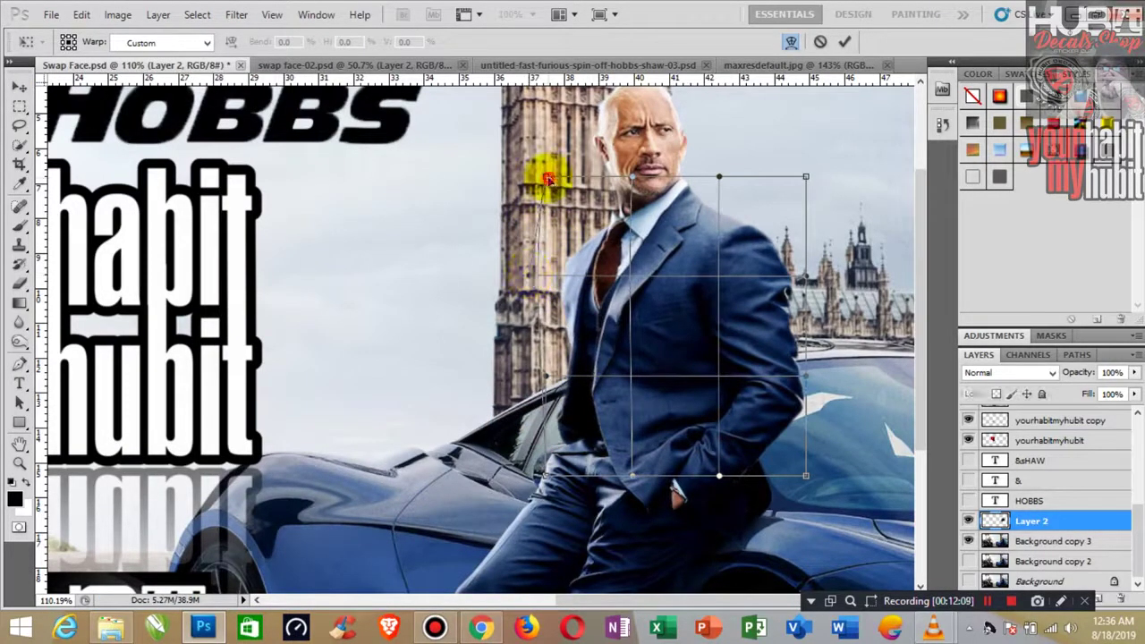
pyautogui.moveTo(547, 179); pyautogui.dragTo(565, 175)
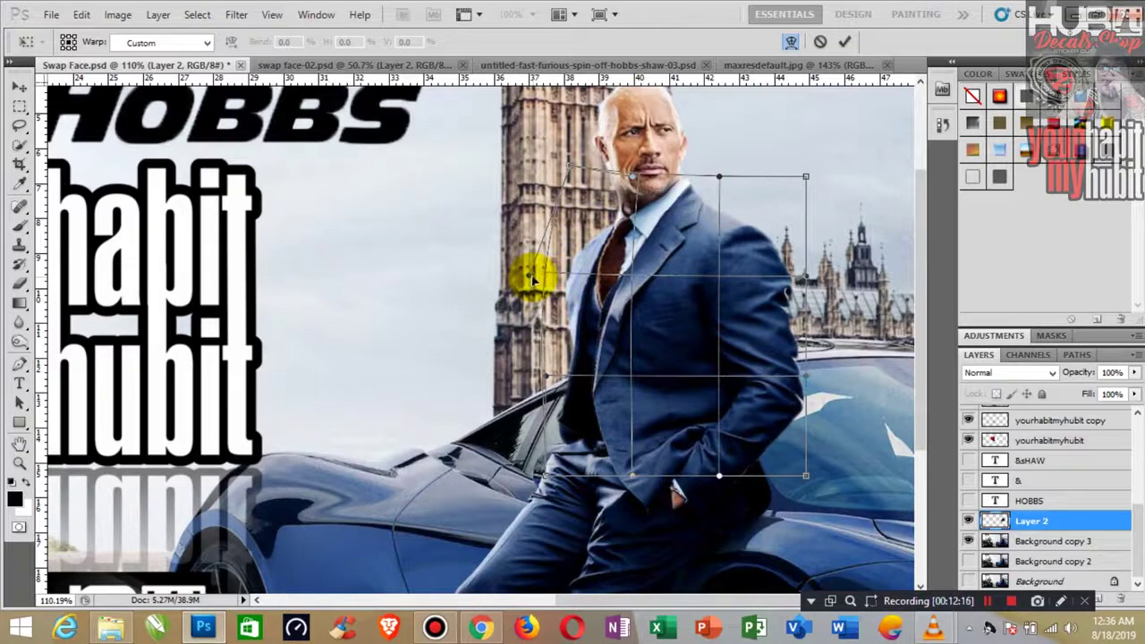
pyautogui.moveTo(530, 278); pyautogui.dragTo(511, 276)
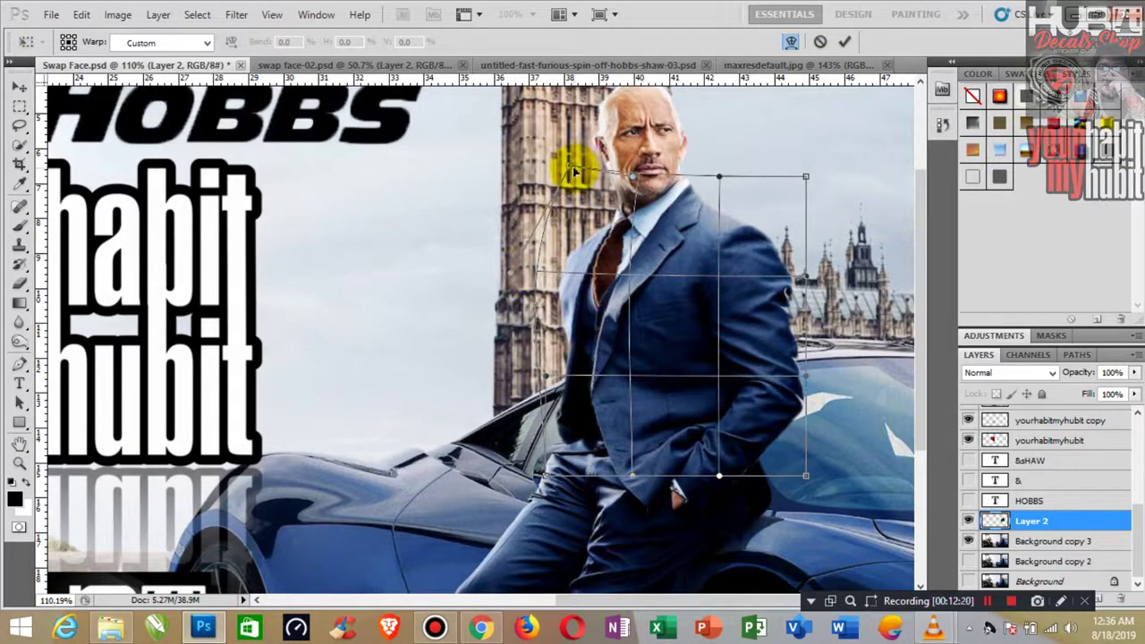
# - Stretch the suit and arm toward the car, adjust the bottom-right corner, and apply the warp
pyautogui.moveTo(632, 179); pyautogui.dragTo(637, 185)
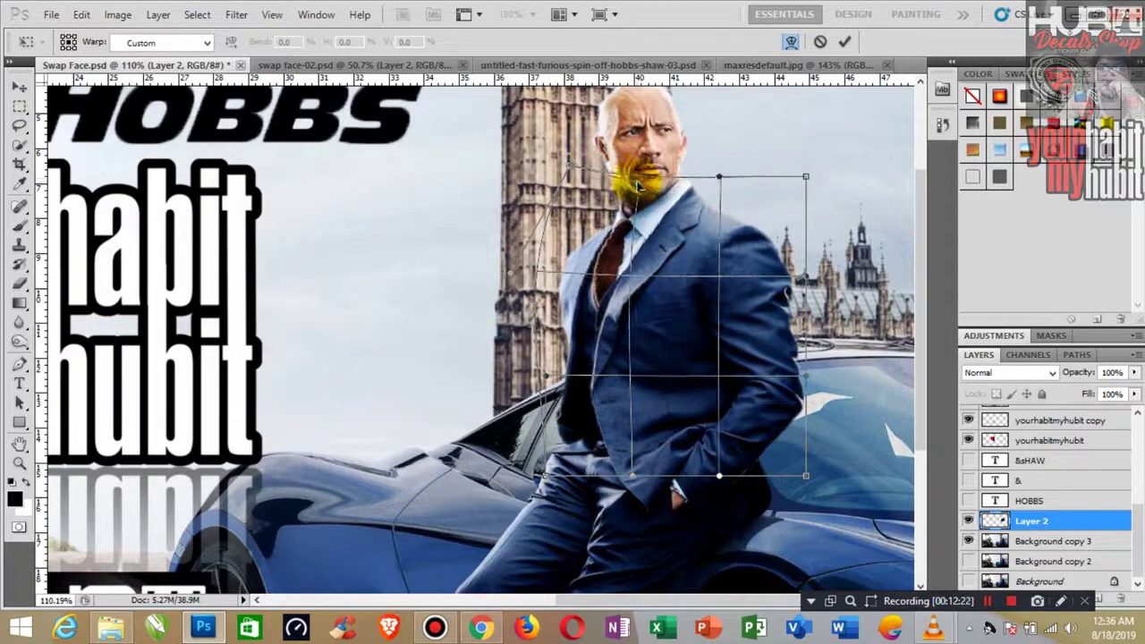
pyautogui.moveTo(808, 283)
pyautogui.mouseDown()
pyautogui.moveTo(805, 416)
pyautogui.moveTo(823, 387)
pyautogui.mouseUp()
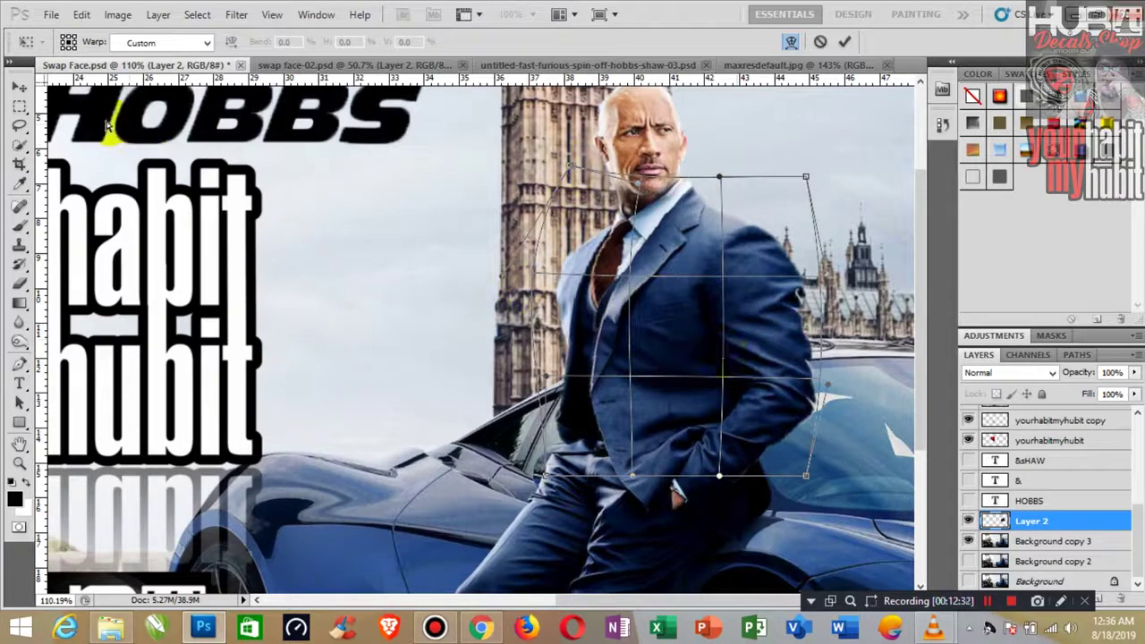
pyautogui.moveTo(868, 439); pyautogui.dragTo(827, 391)
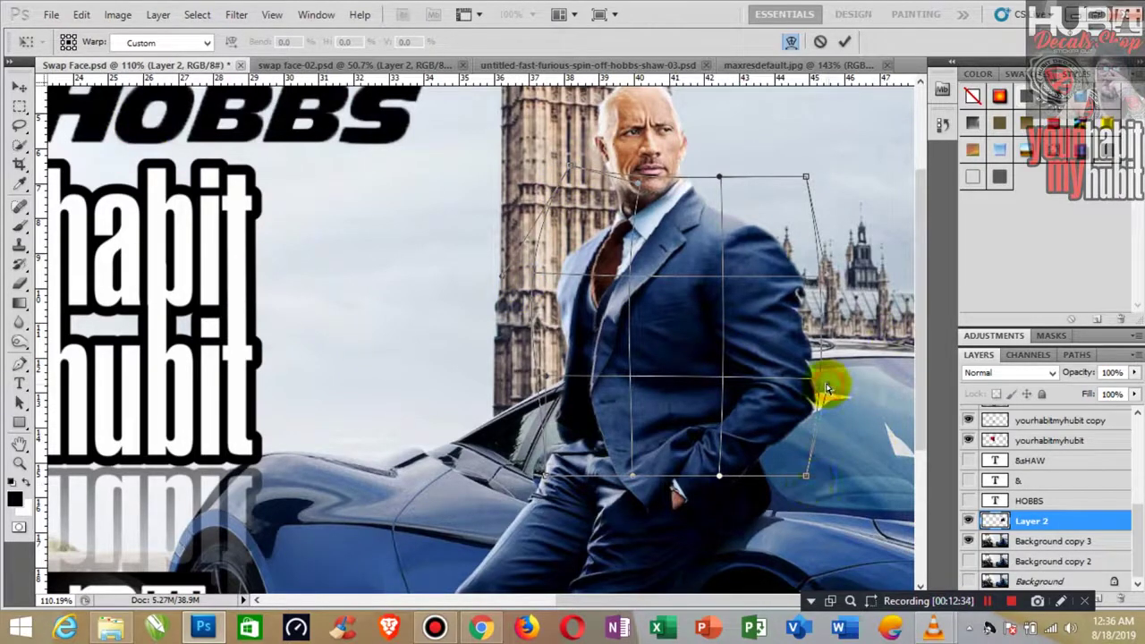
pyautogui.click(810, 487)
pyautogui.moveTo(807, 481); pyautogui.dragTo(820, 483)
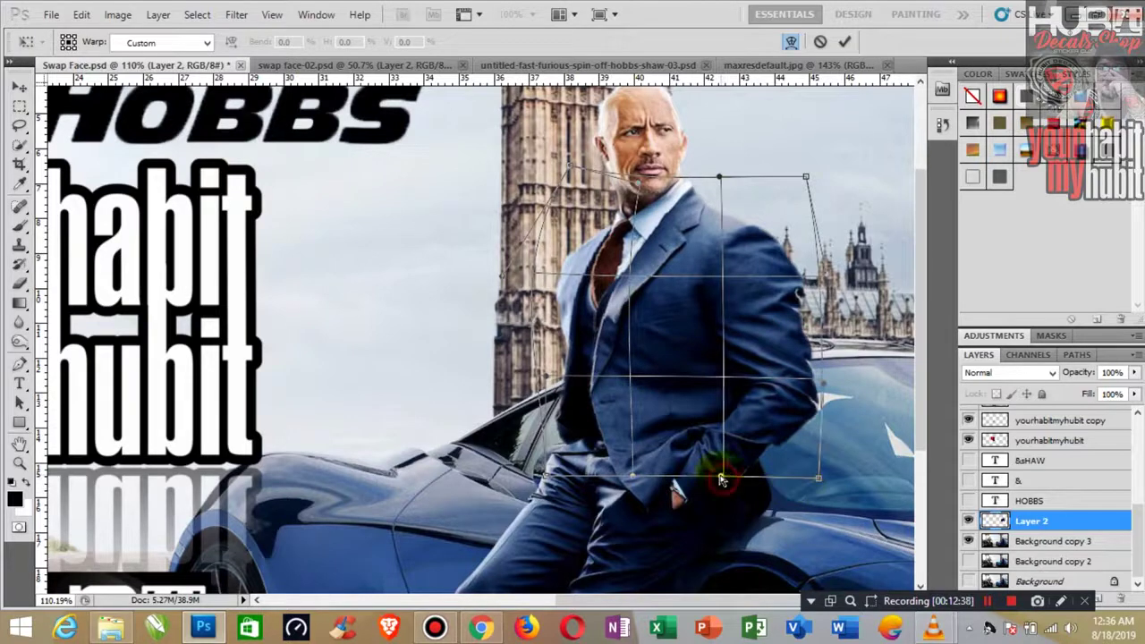
pyautogui.moveTo(819, 482); pyautogui.dragTo(806, 477)
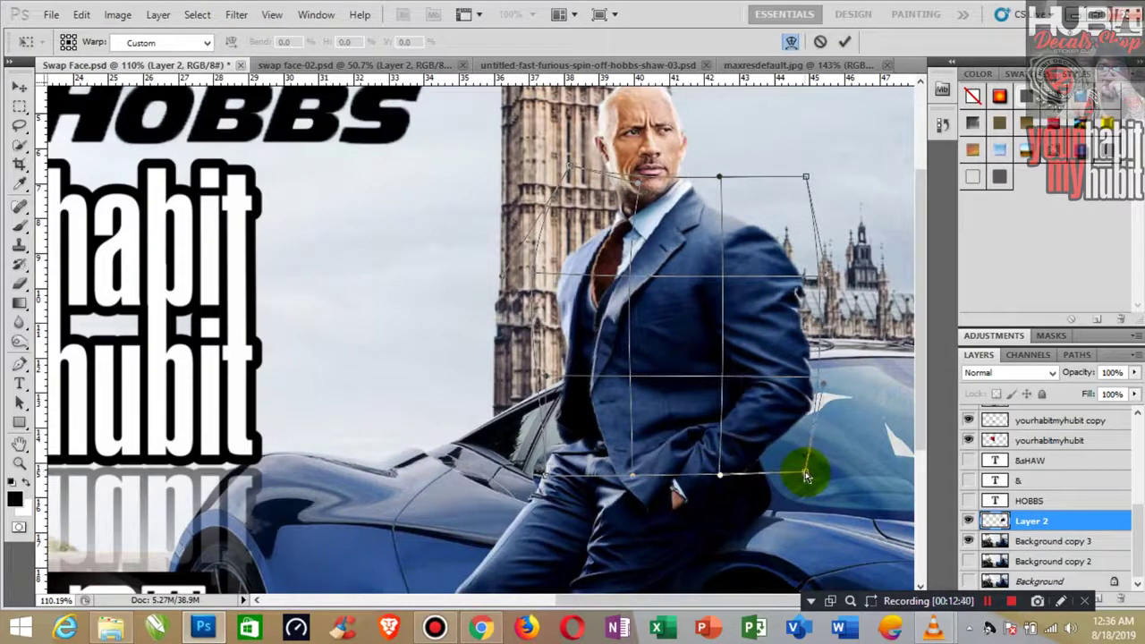
pyautogui.click(792, 393)
pyautogui.click(19, 87)
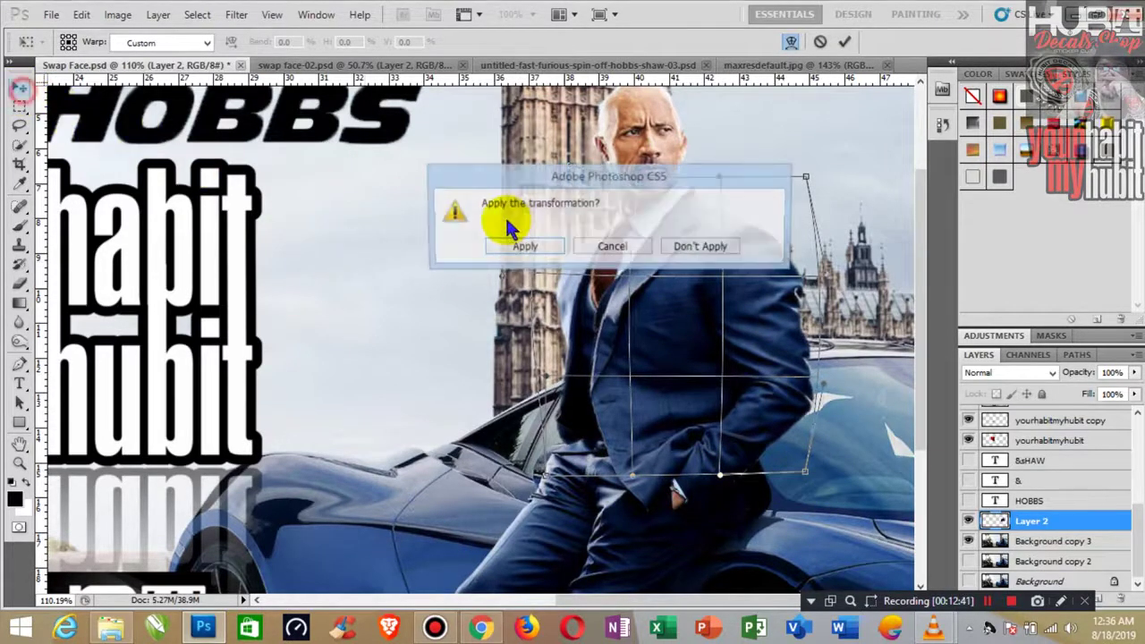
pyautogui.click(511, 245)
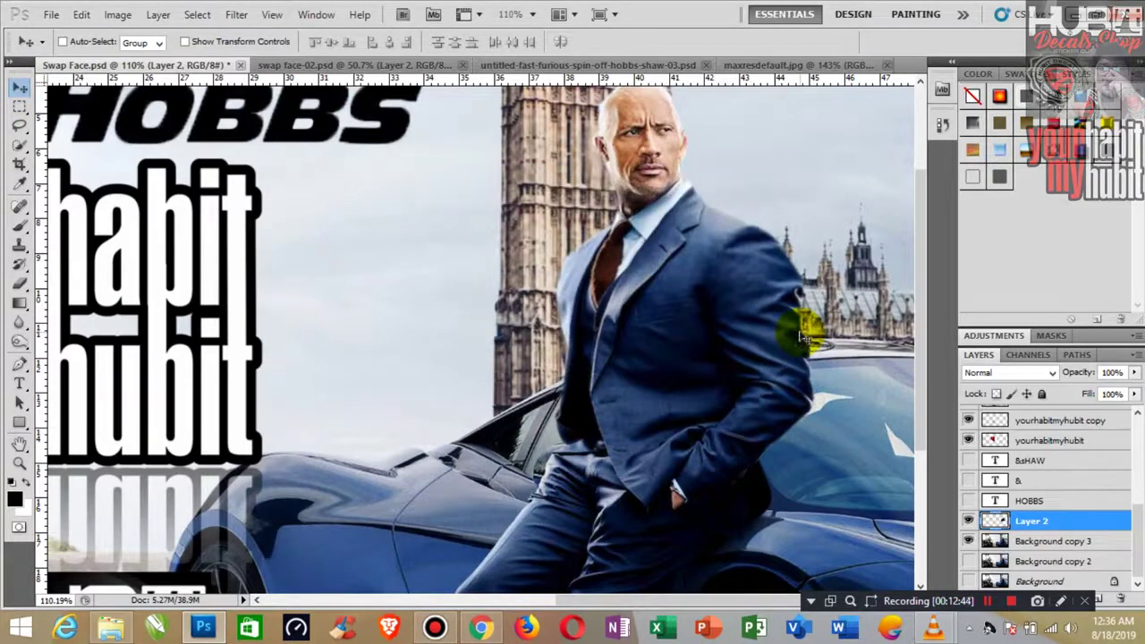
# - Compare the poster with and without warped Layer 2, zoom to fit, then bring up swap face-02.psd
pyautogui.click(978, 527)
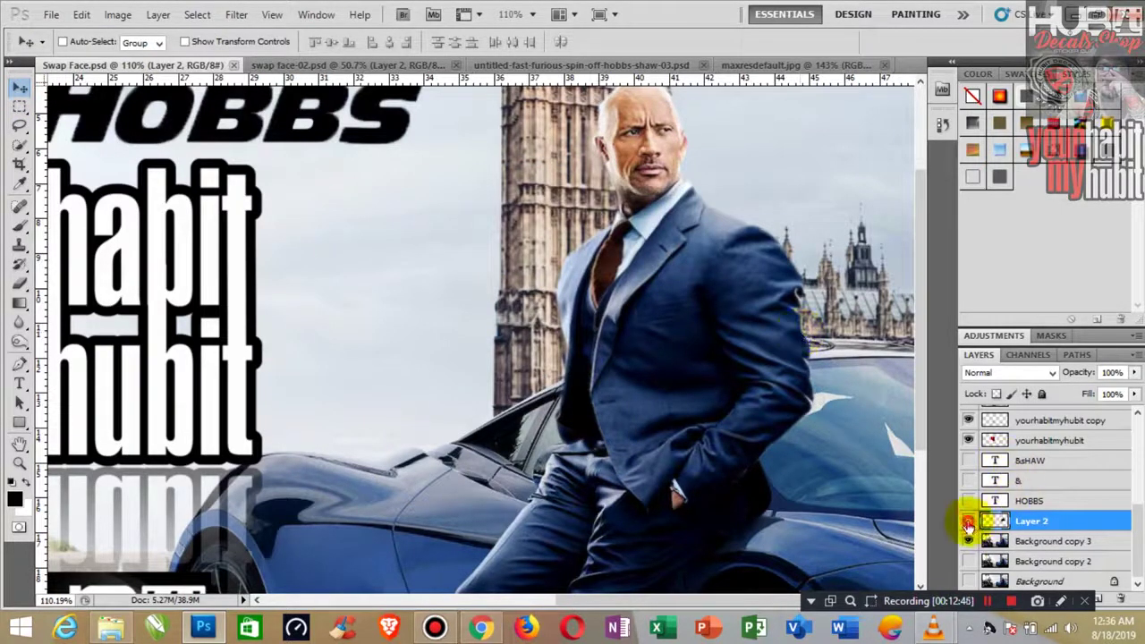
pyautogui.click(968, 523)
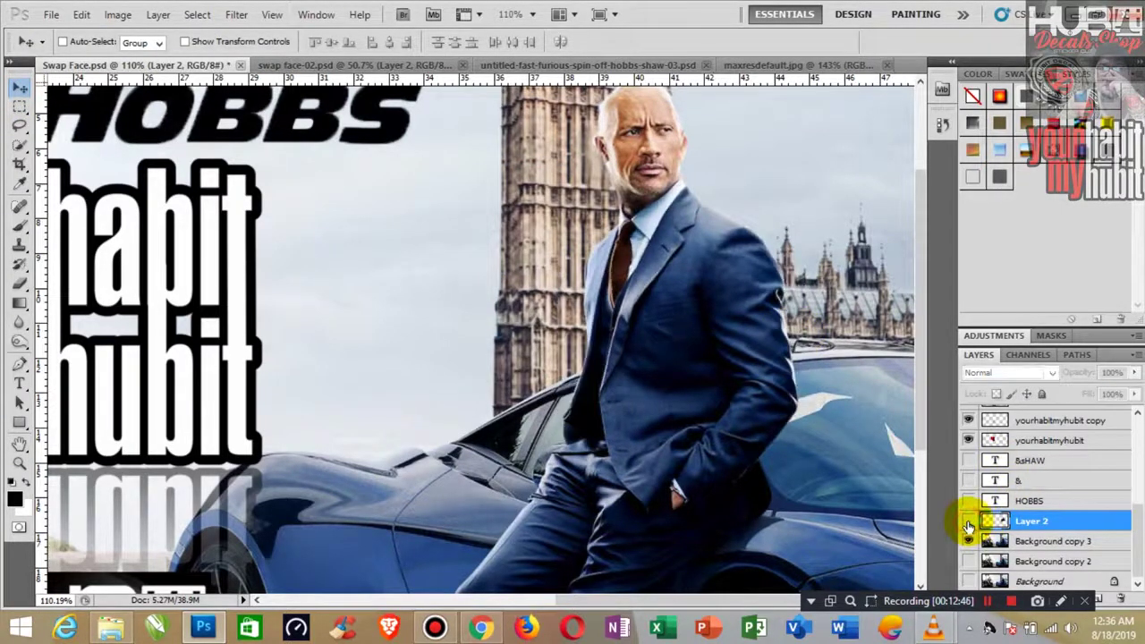
pyautogui.click(18, 463)
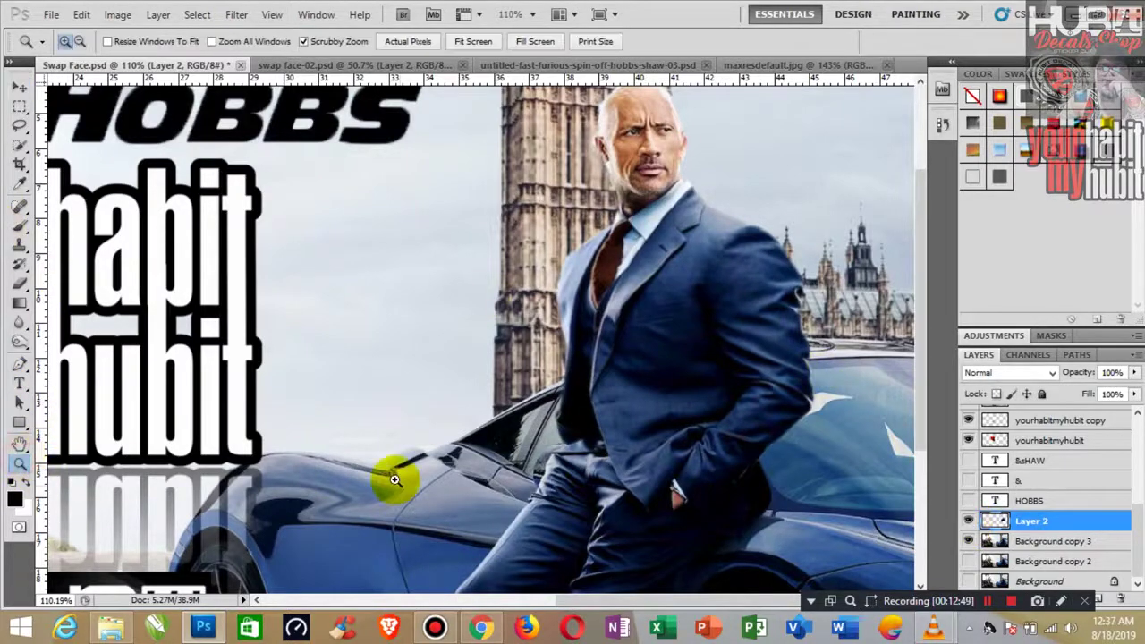
pyautogui.moveTo(388, 475)
pyautogui.mouseDown()
pyautogui.moveTo(361, 440)
pyautogui.moveTo(336, 366)
pyautogui.mouseUp()
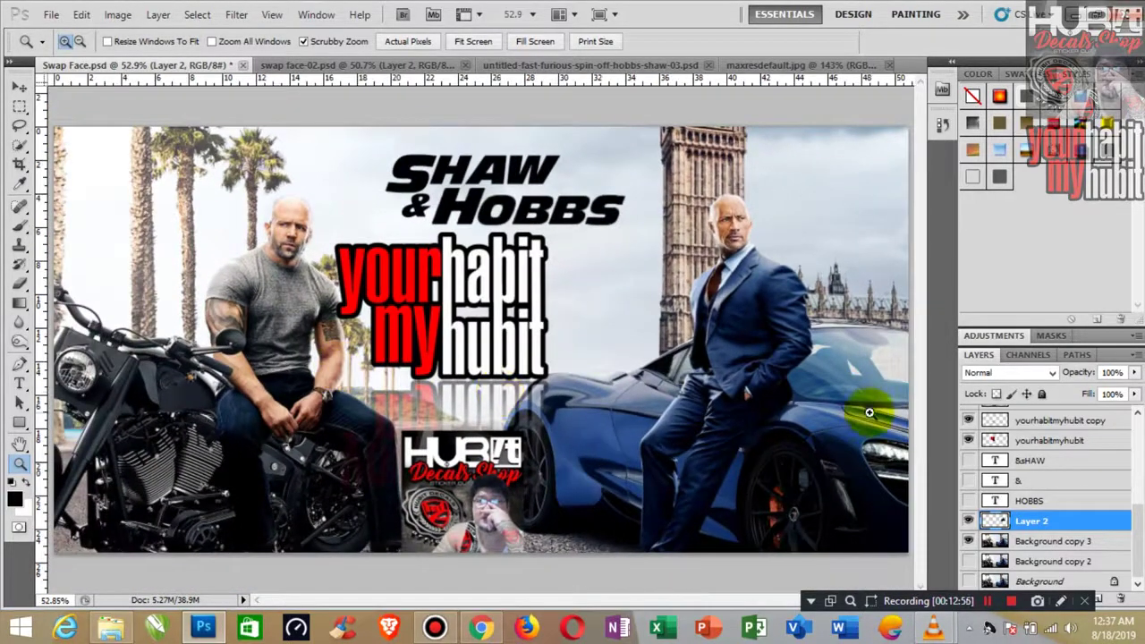
pyautogui.click(18, 87)
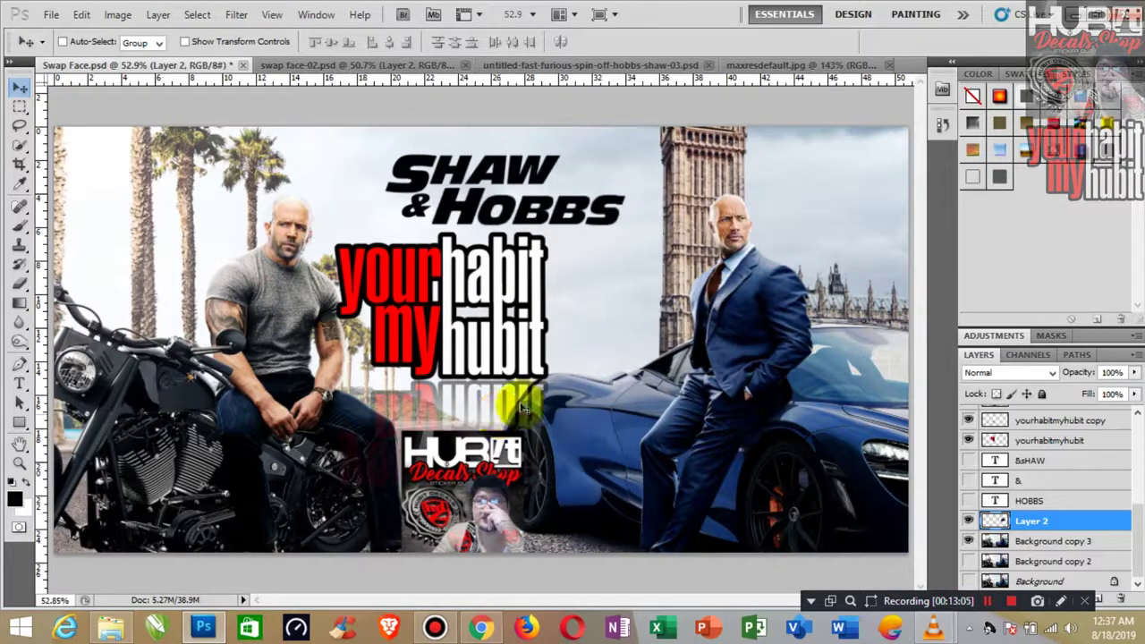
pyautogui.click(18, 462)
pyautogui.moveTo(347, 429); pyautogui.dragTo(360, 429)
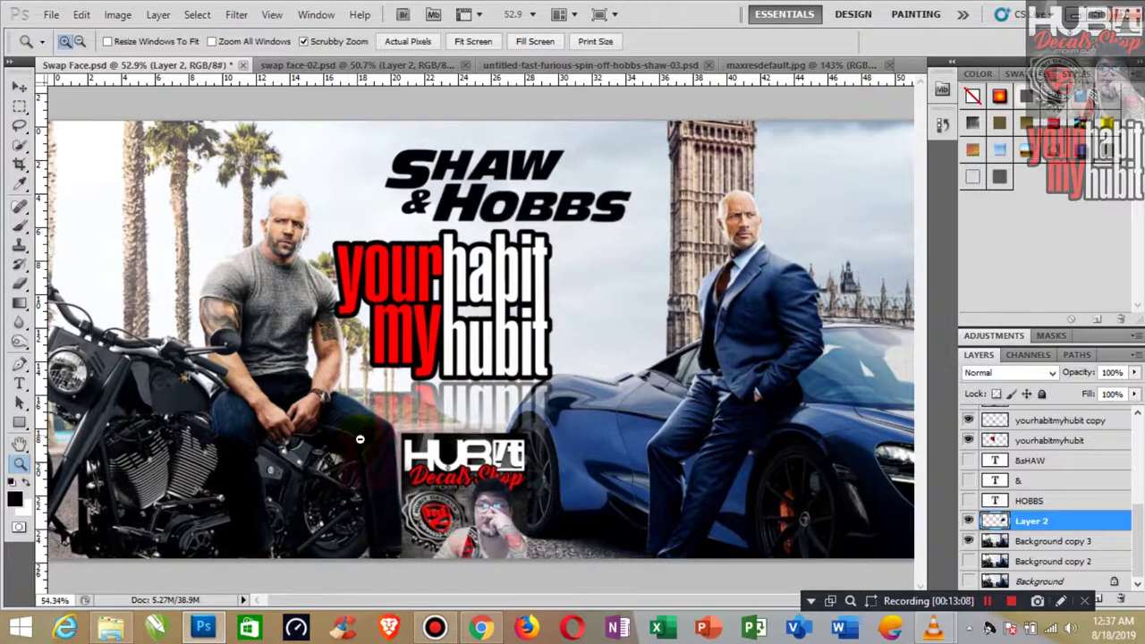
pyautogui.click(18, 88)
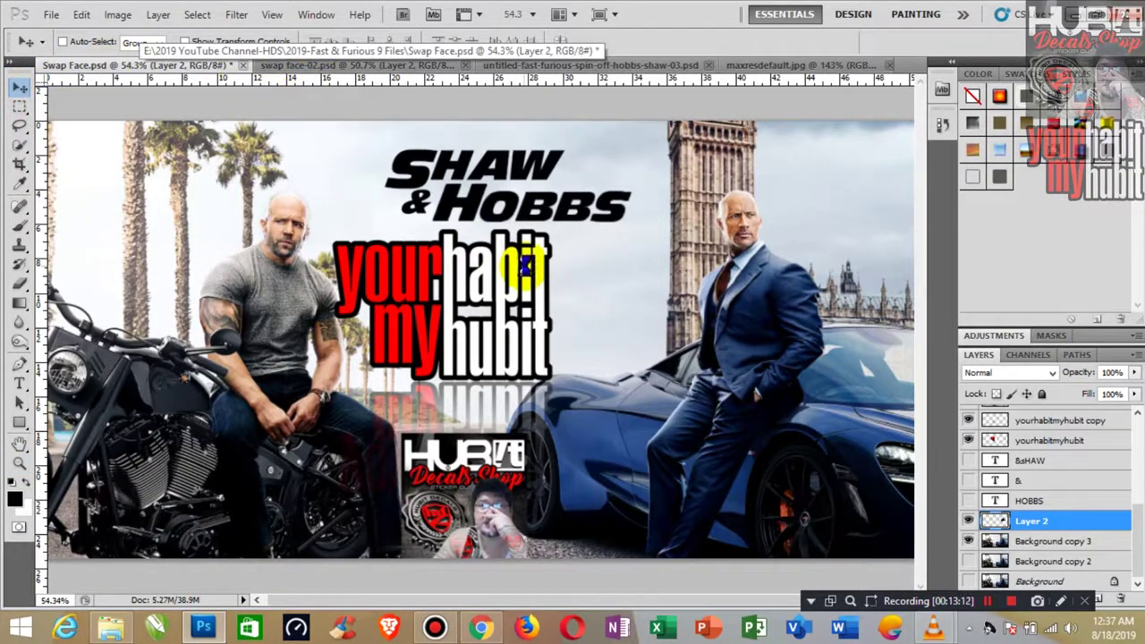
pyautogui.click(368, 64)
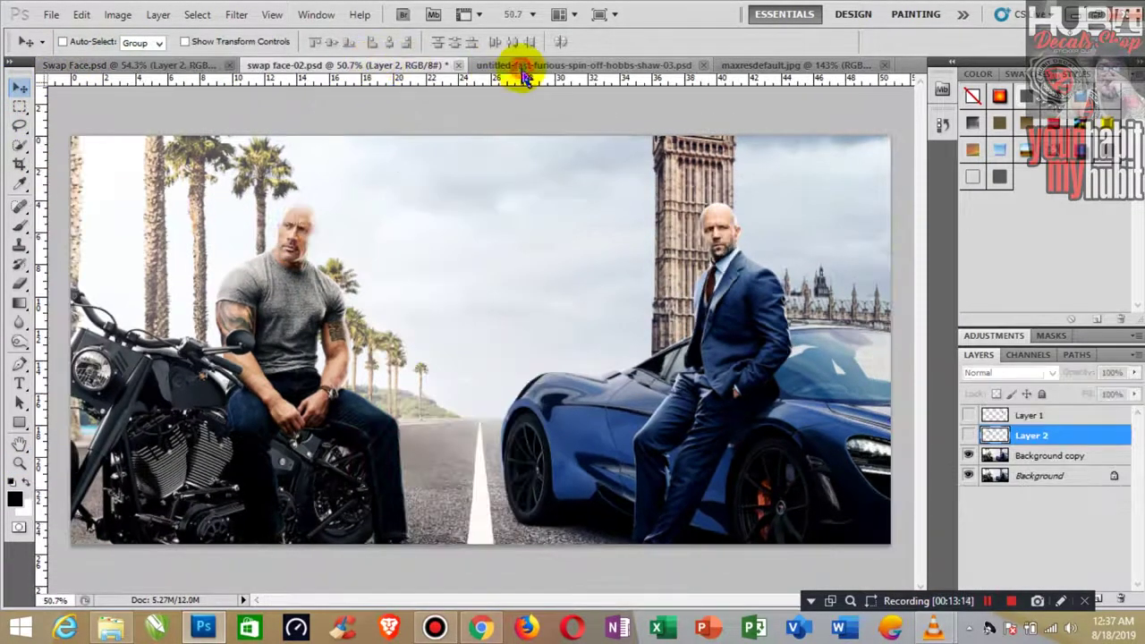
# - Look over the Hobbs Shaw spin-off and trailer images, then return to swap face-02
pyautogui.click(524, 70)
pyautogui.click(749, 69)
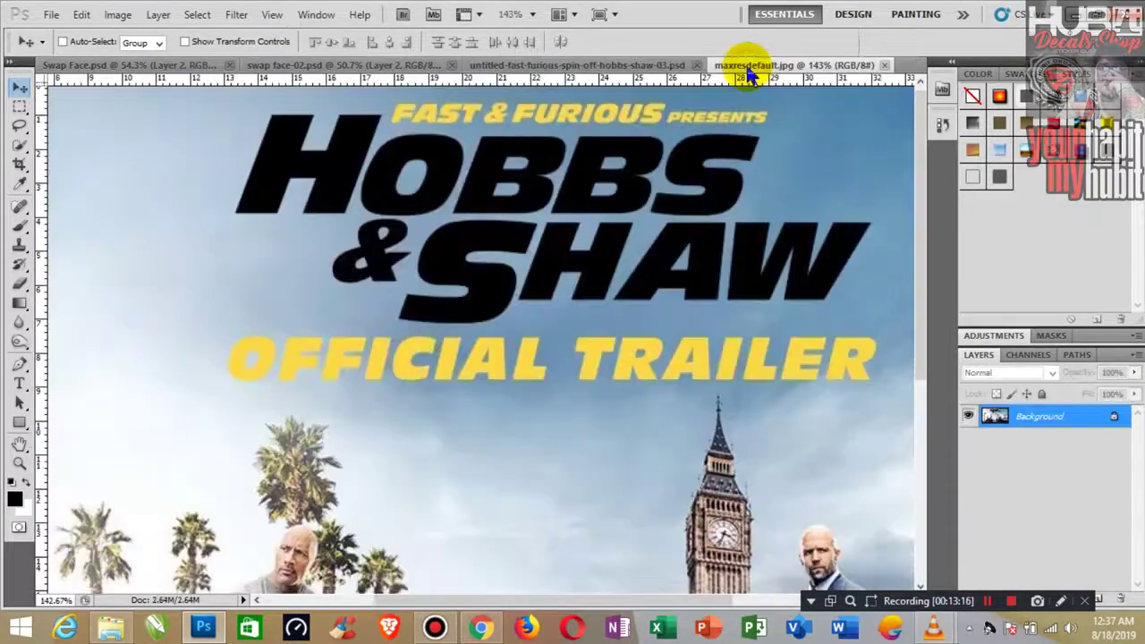
pyautogui.click(519, 70)
pyautogui.click(349, 67)
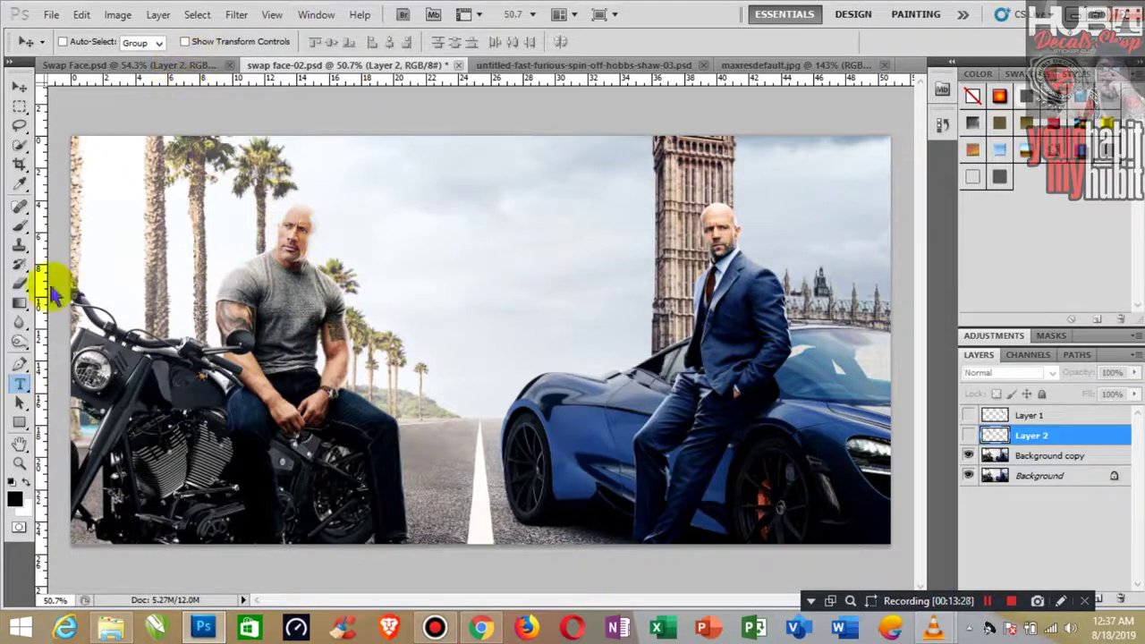
# - Type the headline 'FOLLOW |SUBSCRIBE' above the two men, fixing typos along the way
pyautogui.click(19, 383)
pyautogui.click(371, 193)
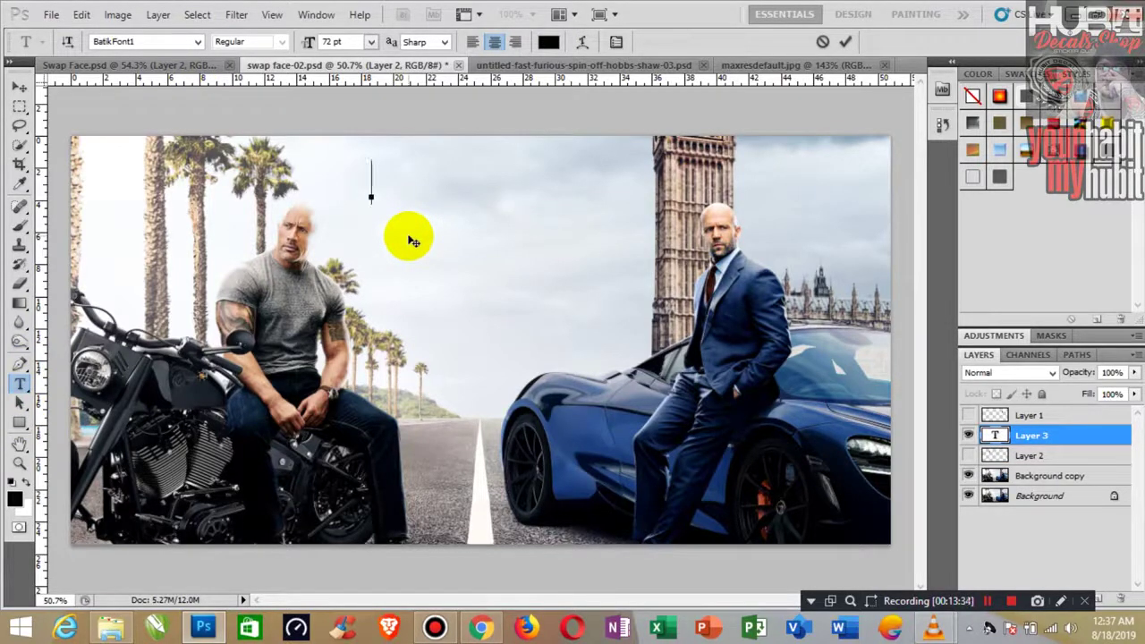
pyautogui.write('FOLLOW')
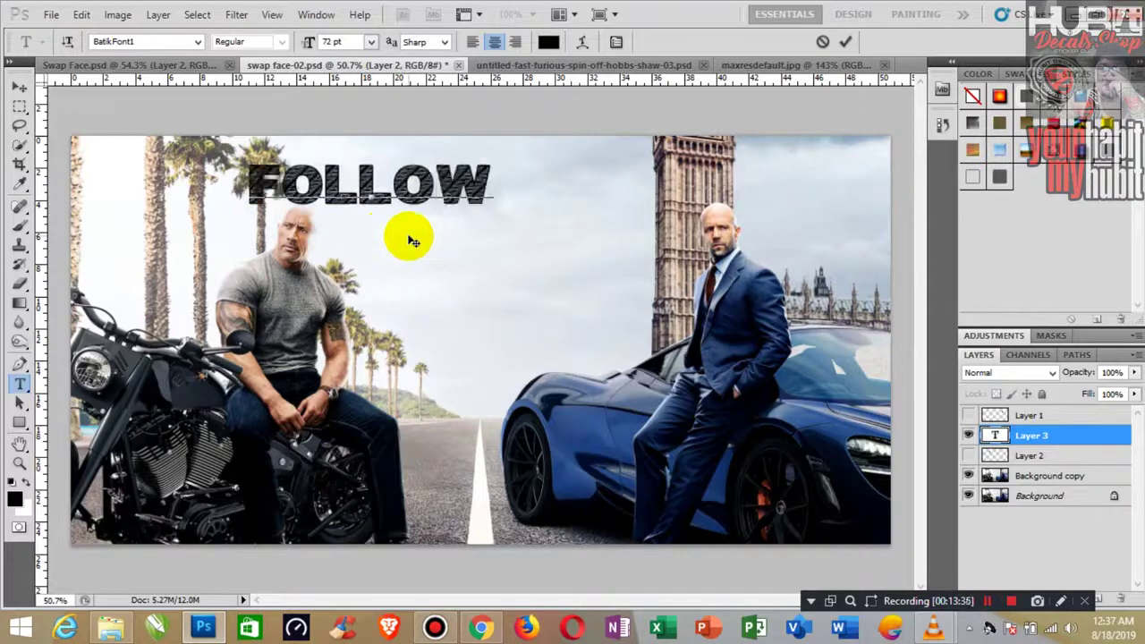
pyautogui.write(' |')
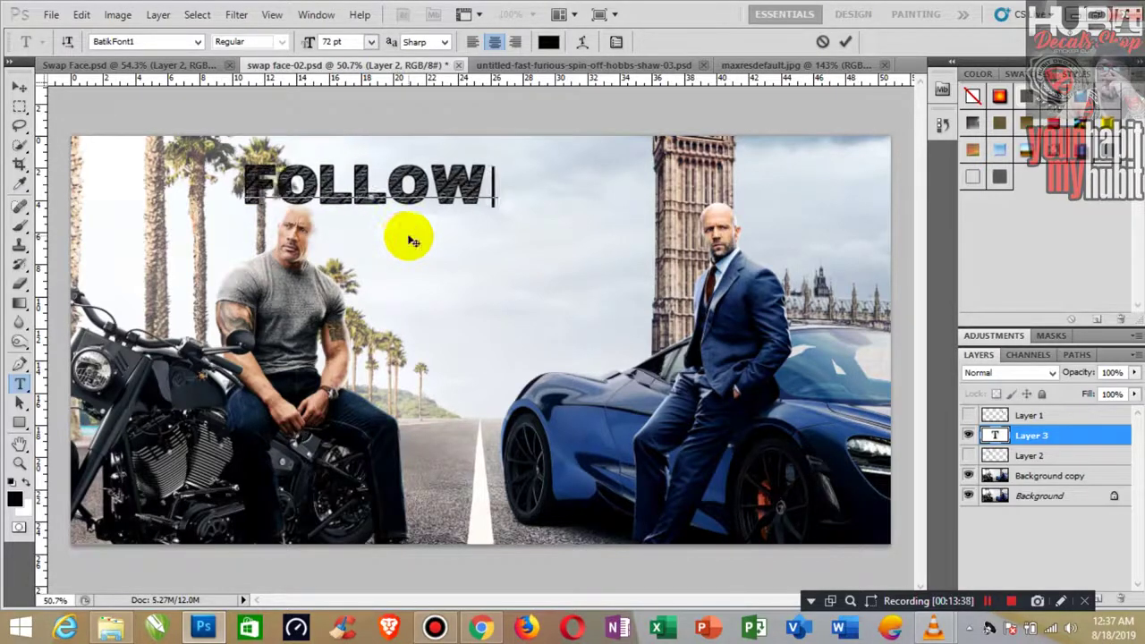
pyautogui.write('subscri')
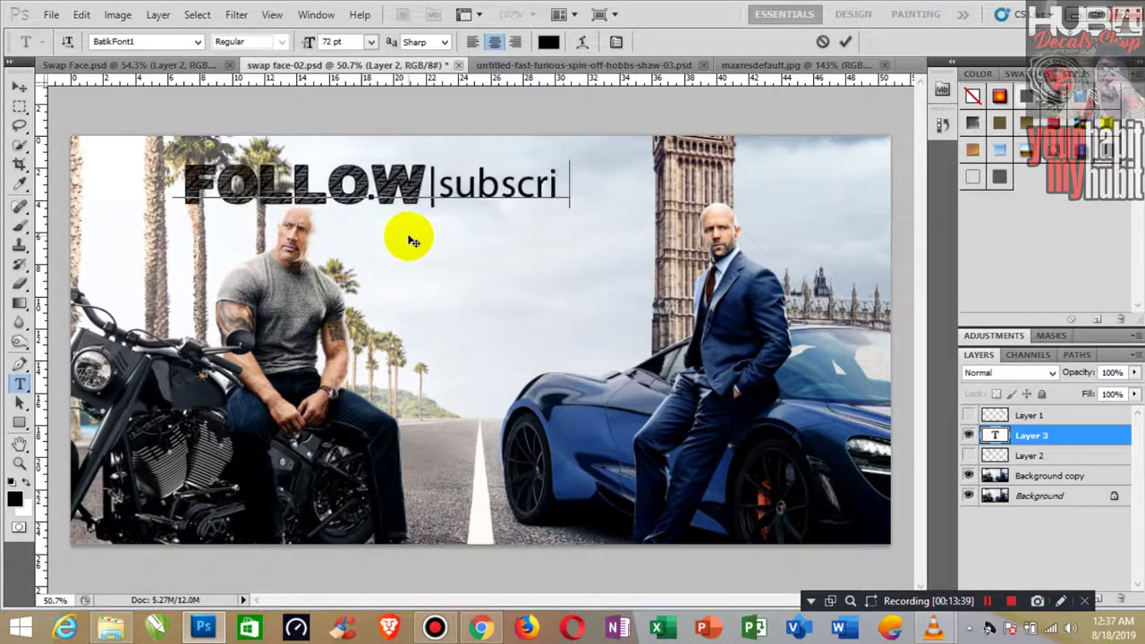
pyautogui.write('be')
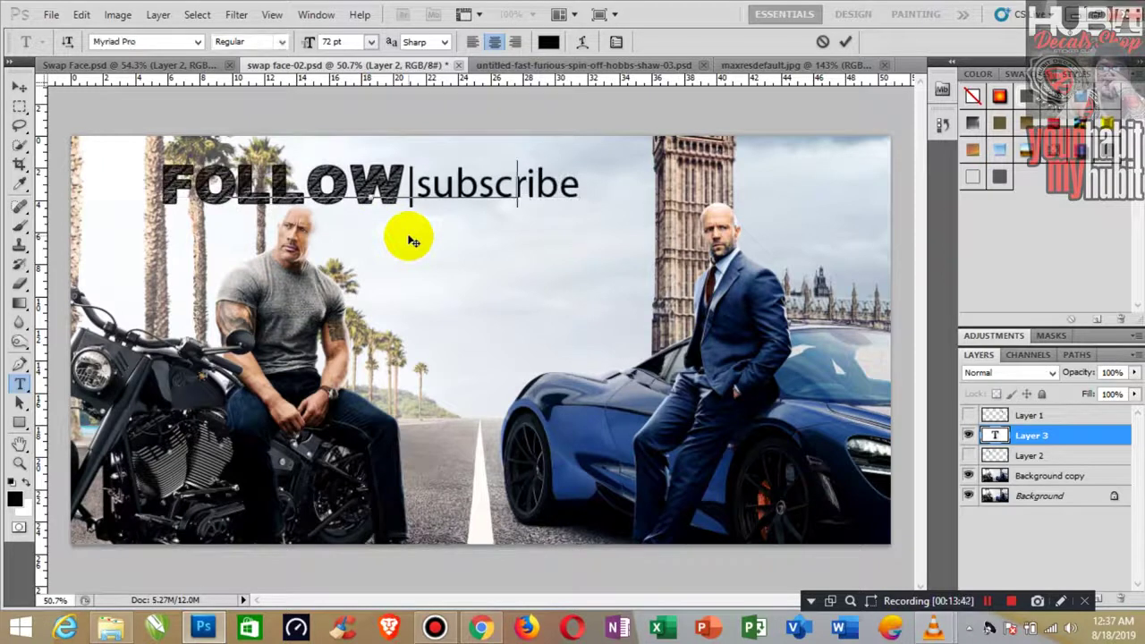
pyautogui.press('BackSpace')
pyautogui.press('BackSpace')
pyautogui.press('BackSpace')
pyautogui.press('BackSpace')
pyautogui.press('BackSpace')
pyautogui.press('BackSpace')
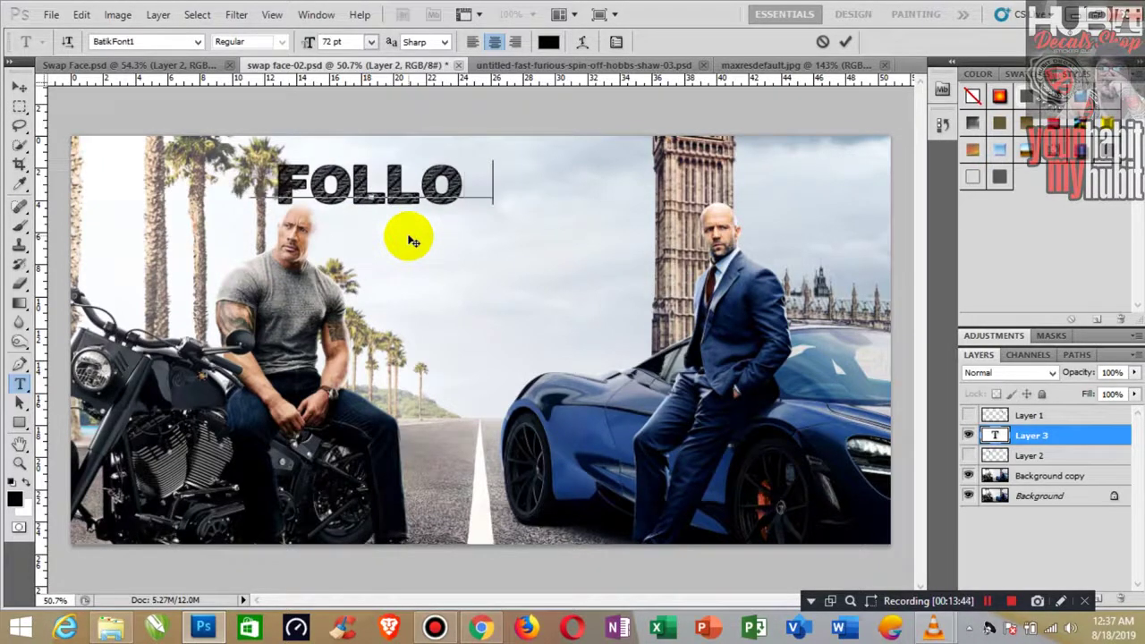
pyautogui.write('W')
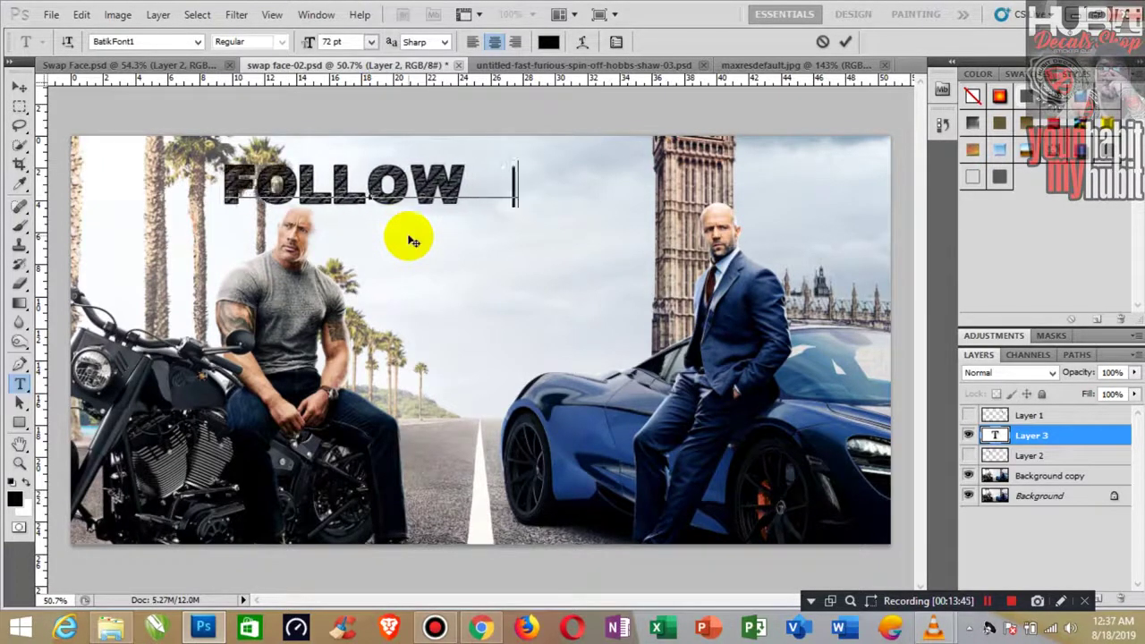
pyautogui.write('   s')
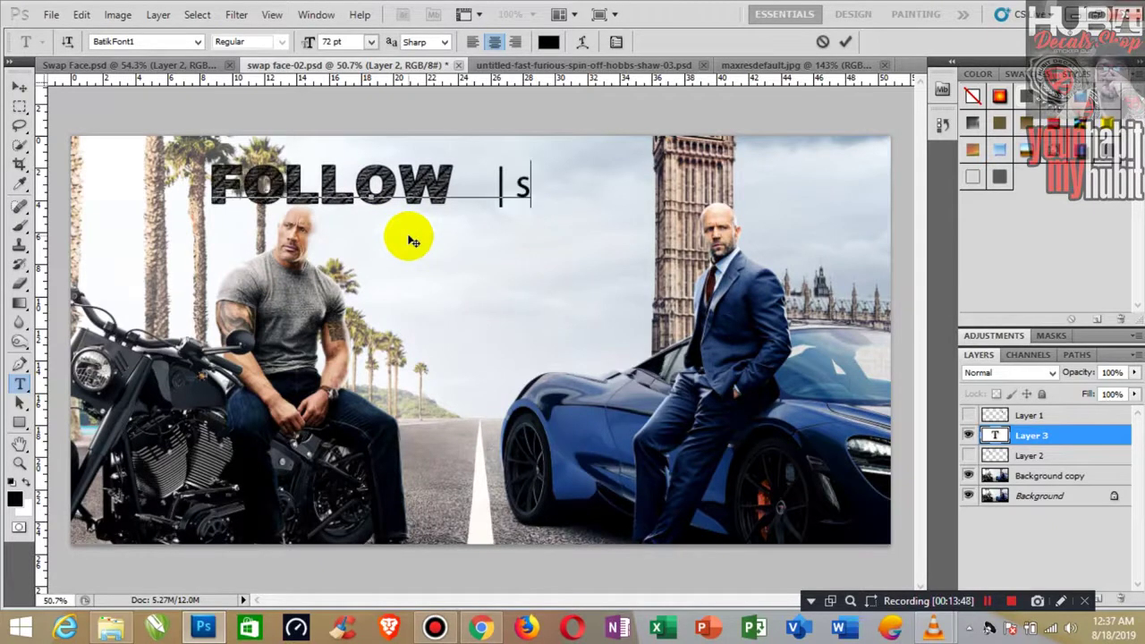
pyautogui.press('BackSpace')
pyautogui.write('Su')
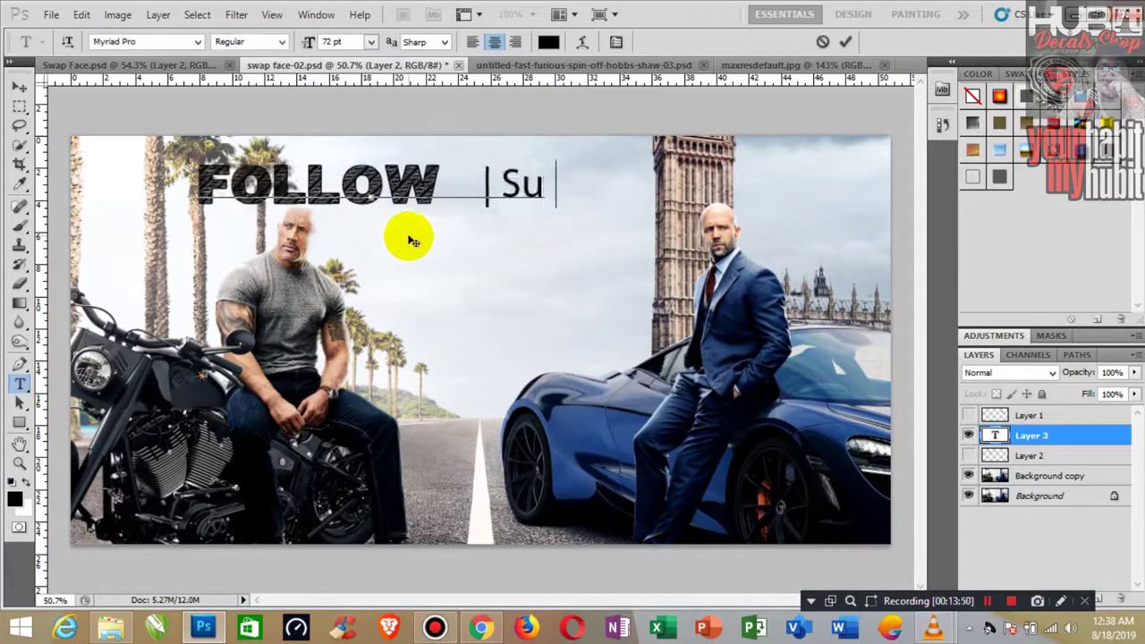
pyautogui.write('bscribe')
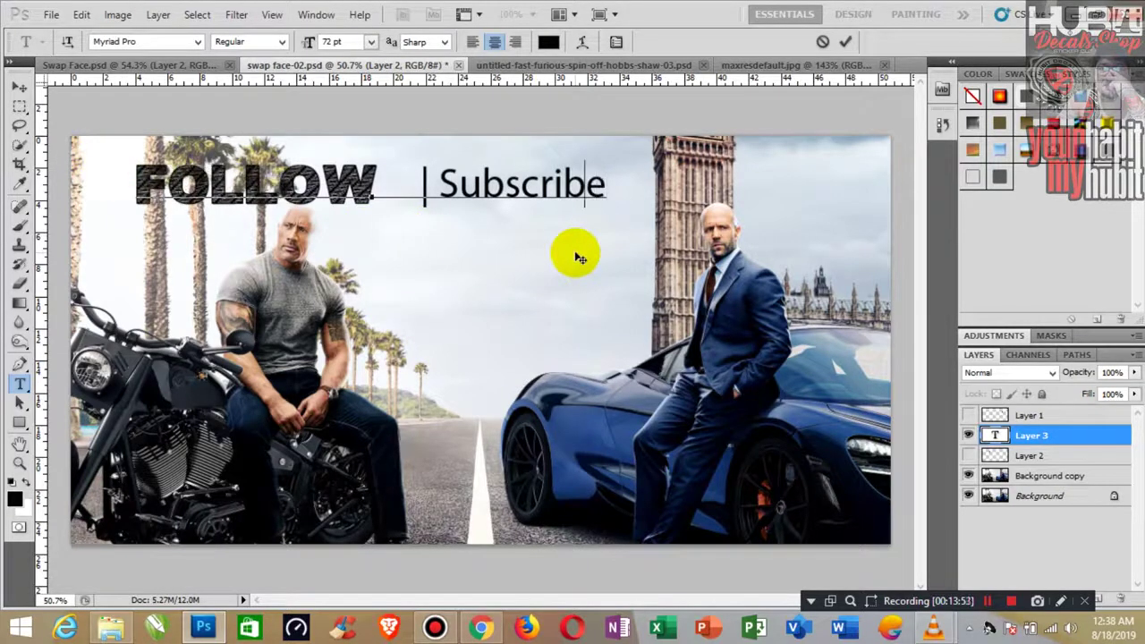
pyautogui.press('BackSpace')
pyautogui.press('BackSpace')
pyautogui.press('BackSpace')
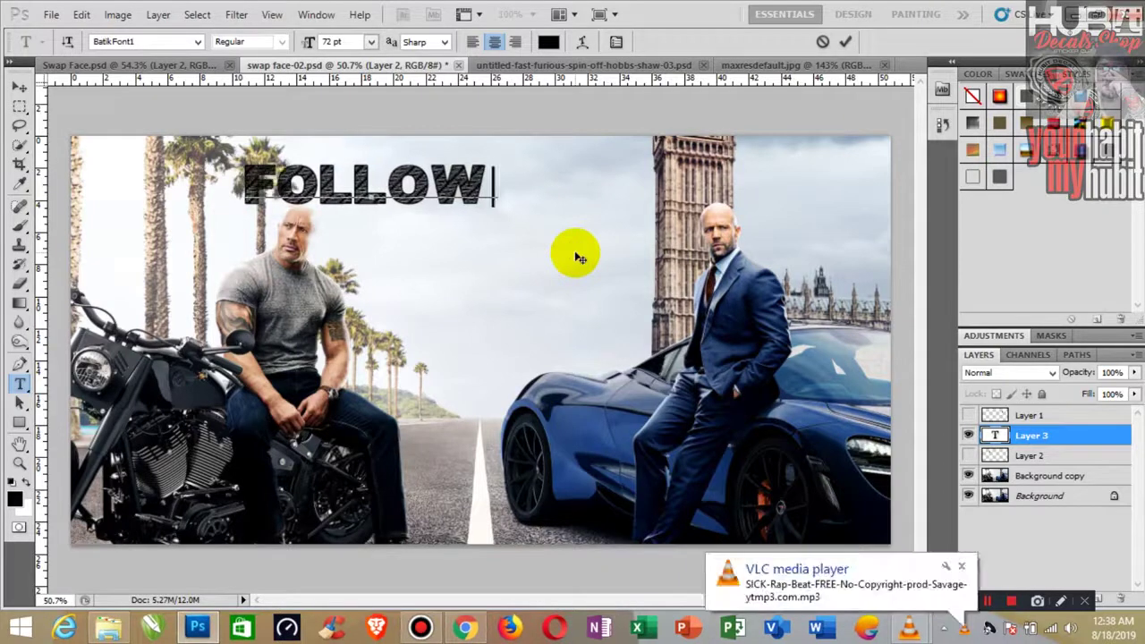
pyautogui.write('|SUBSCRI')
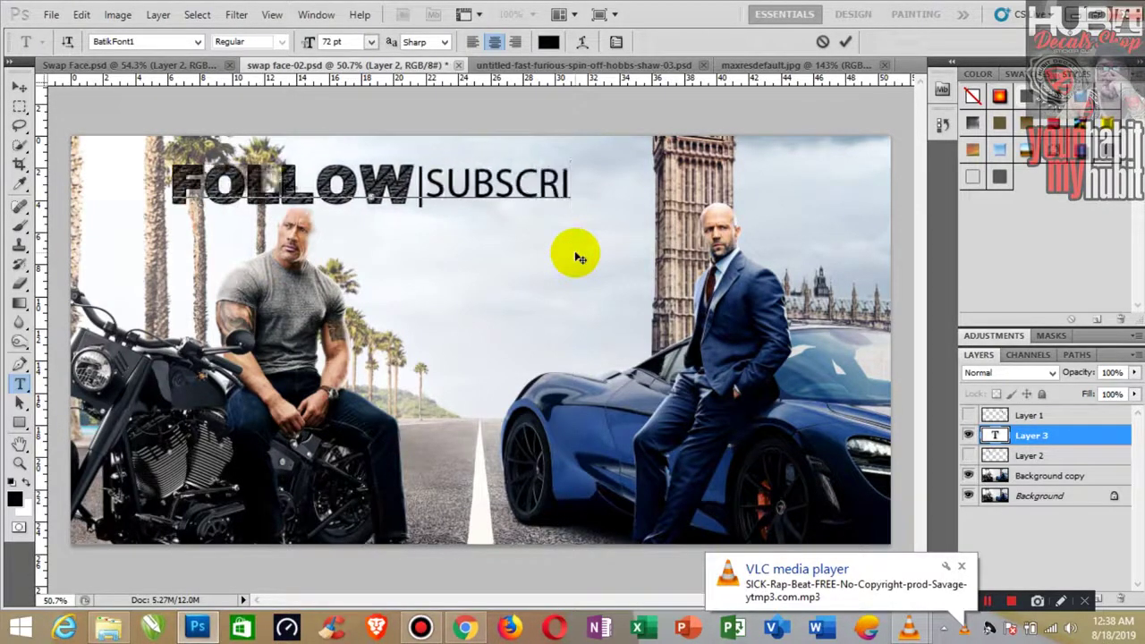
pyautogui.write('BE')
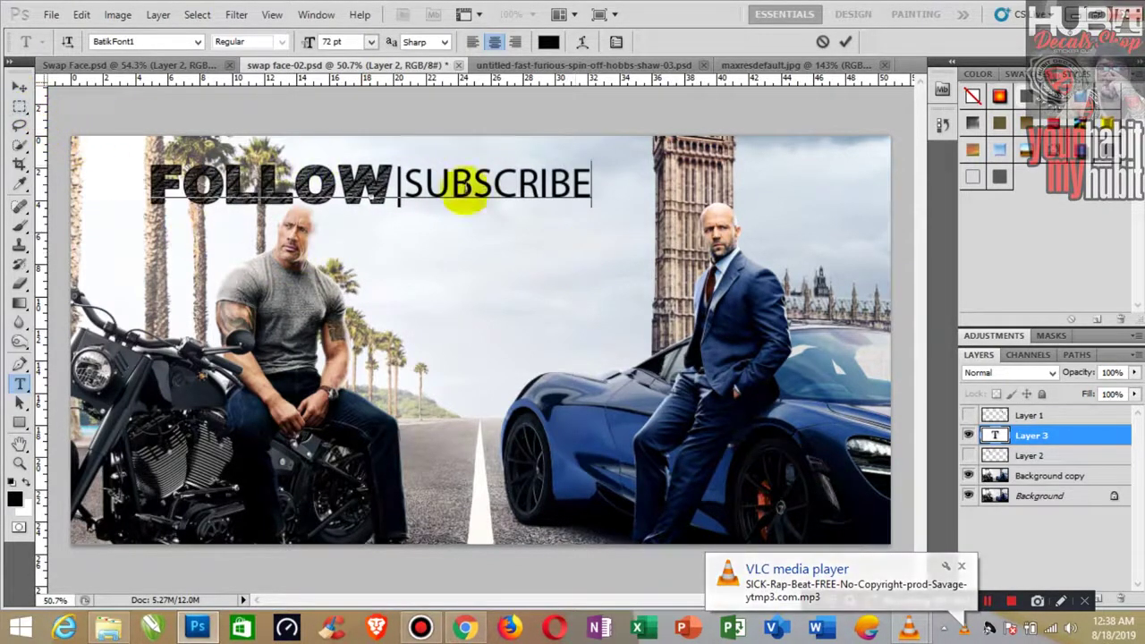
# - Select all the headline text and try the BatikDayakFont typeface on it
pyautogui.hotkey('ctrl', 'a')
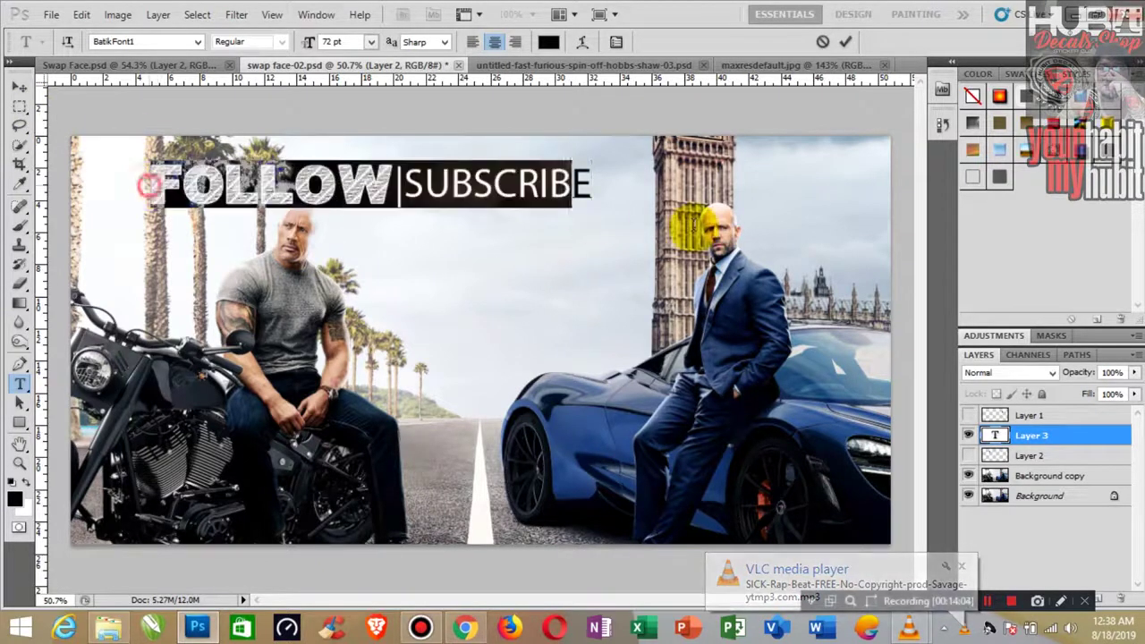
pyautogui.click(180, 39)
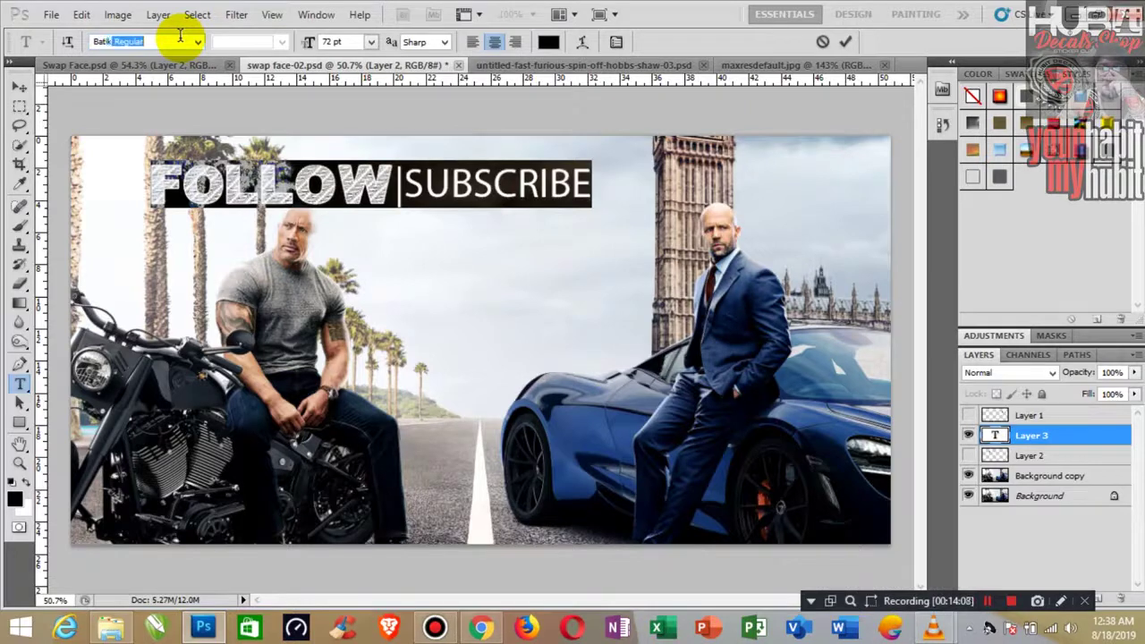
pyautogui.press('Down')
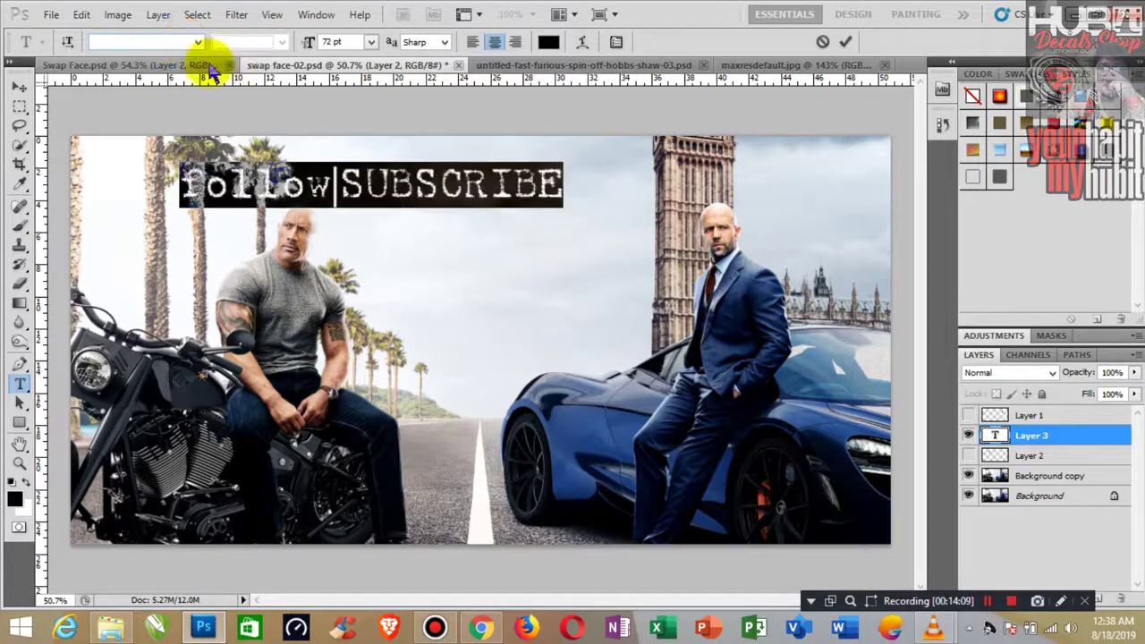
pyautogui.click(198, 42)
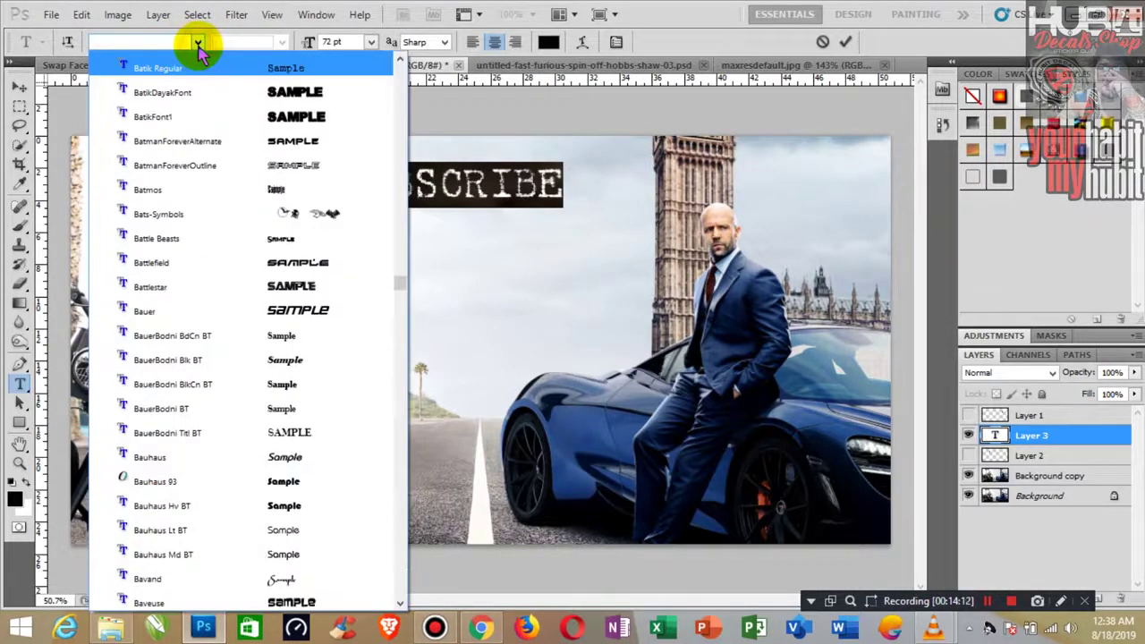
pyautogui.click(229, 93)
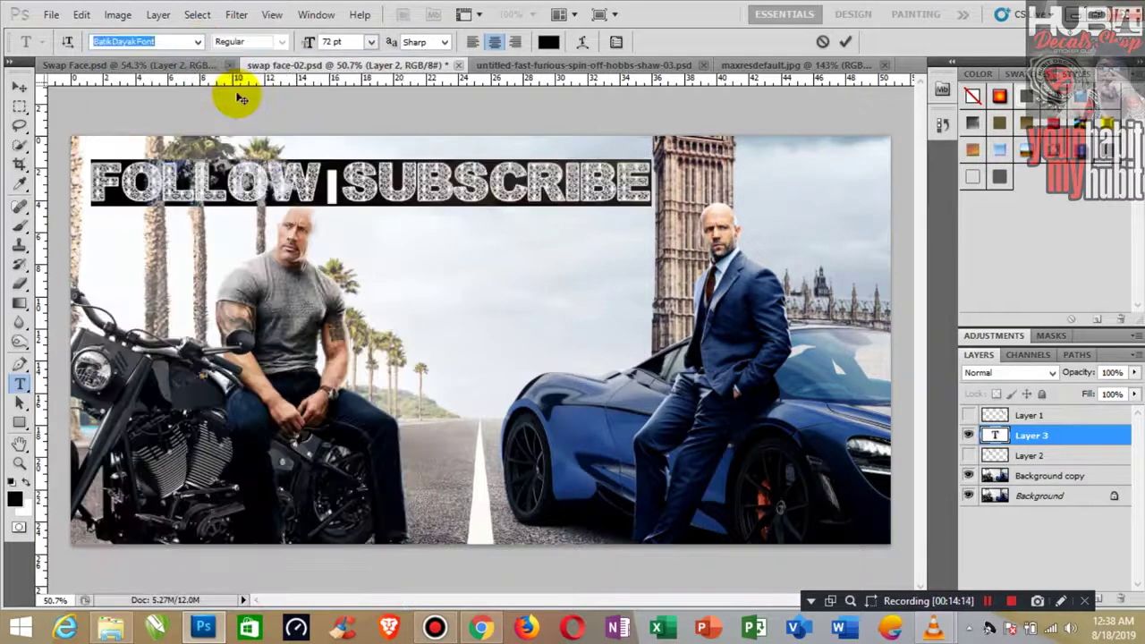
pyautogui.click(280, 176)
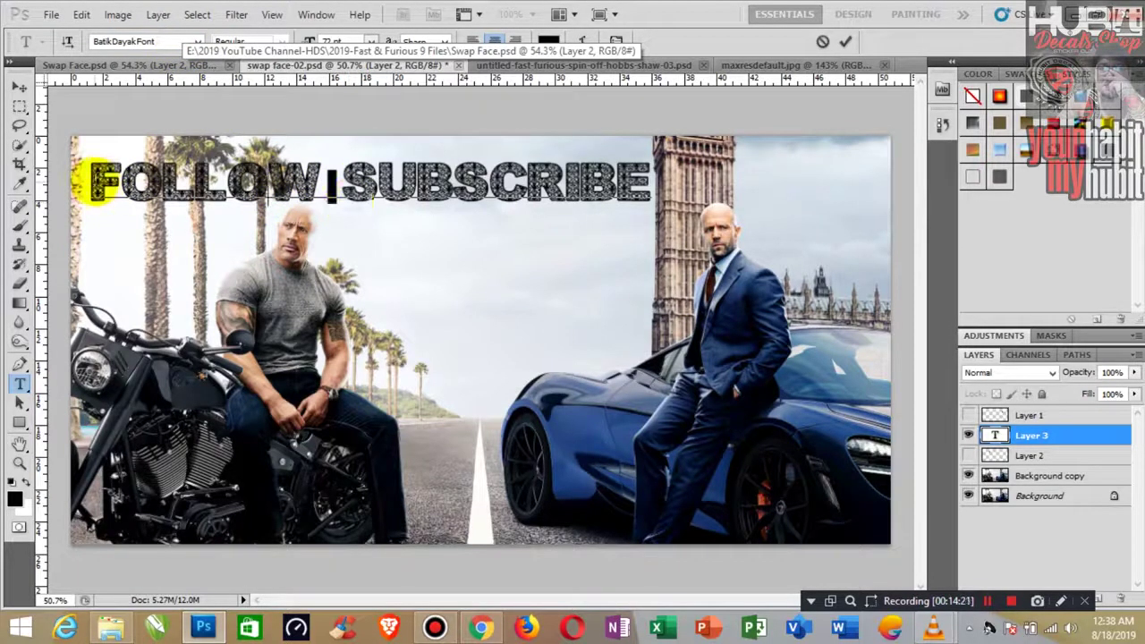
# - Set the whole FOLLOW | SUBSCRIBE text to BatikFont1 in red and commit it
pyautogui.moveTo(81, 178); pyautogui.dragTo(652, 241)
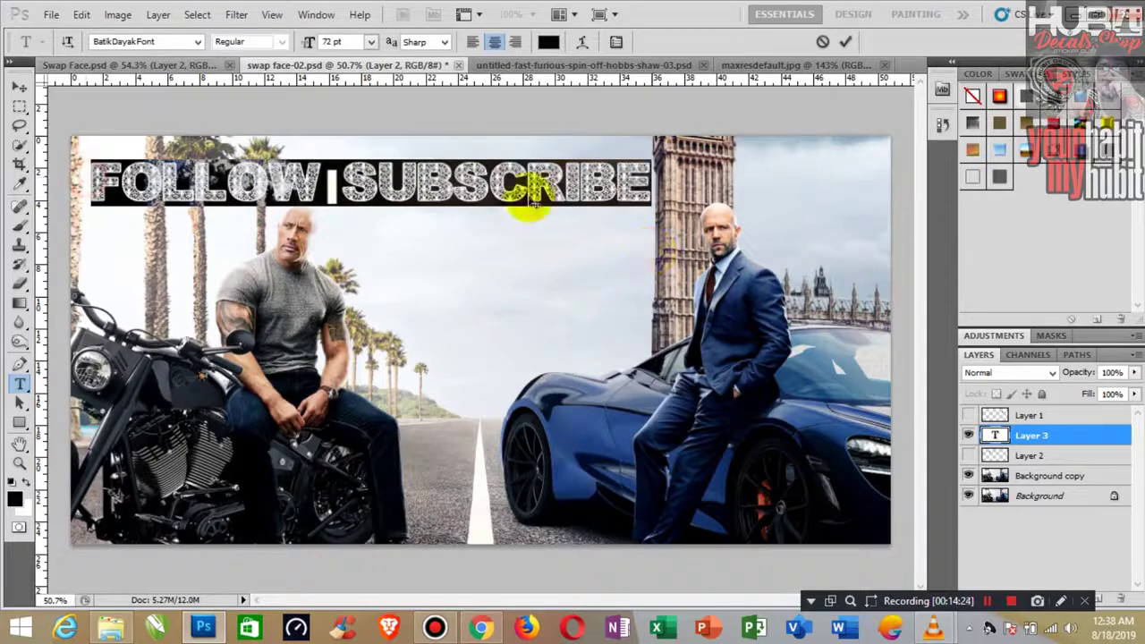
pyautogui.click(197, 41)
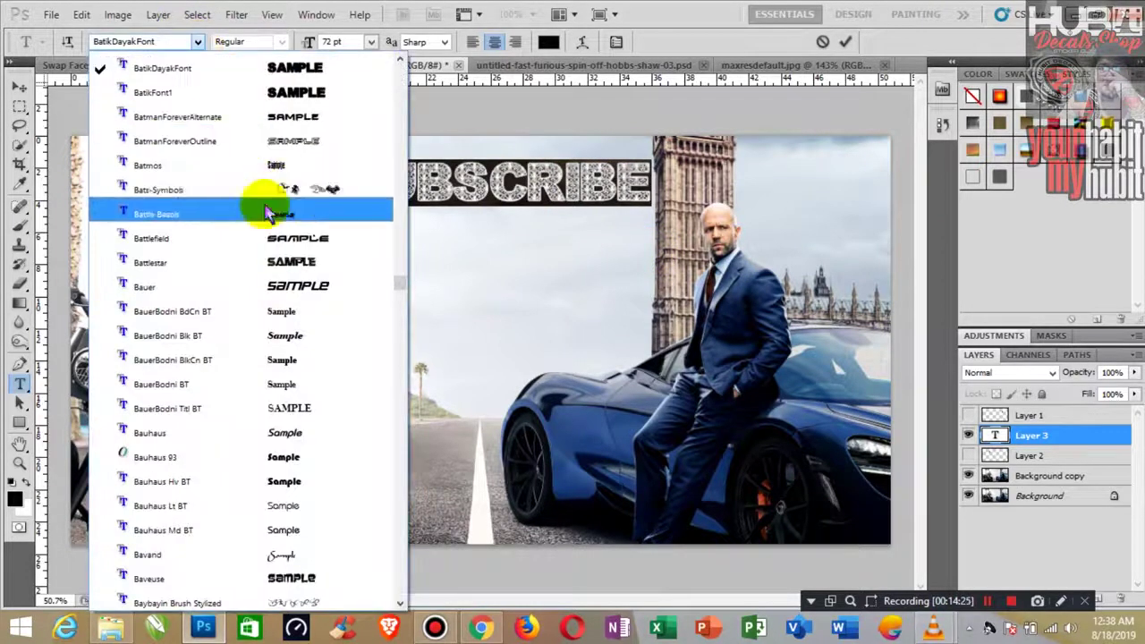
pyautogui.click(284, 93)
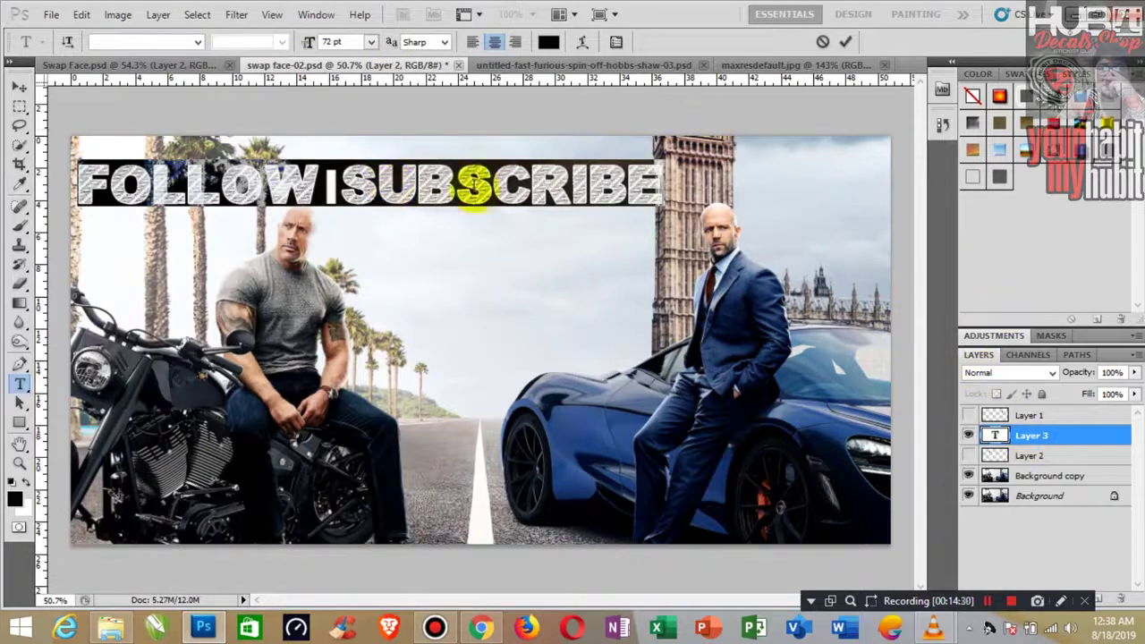
pyautogui.click(16, 501)
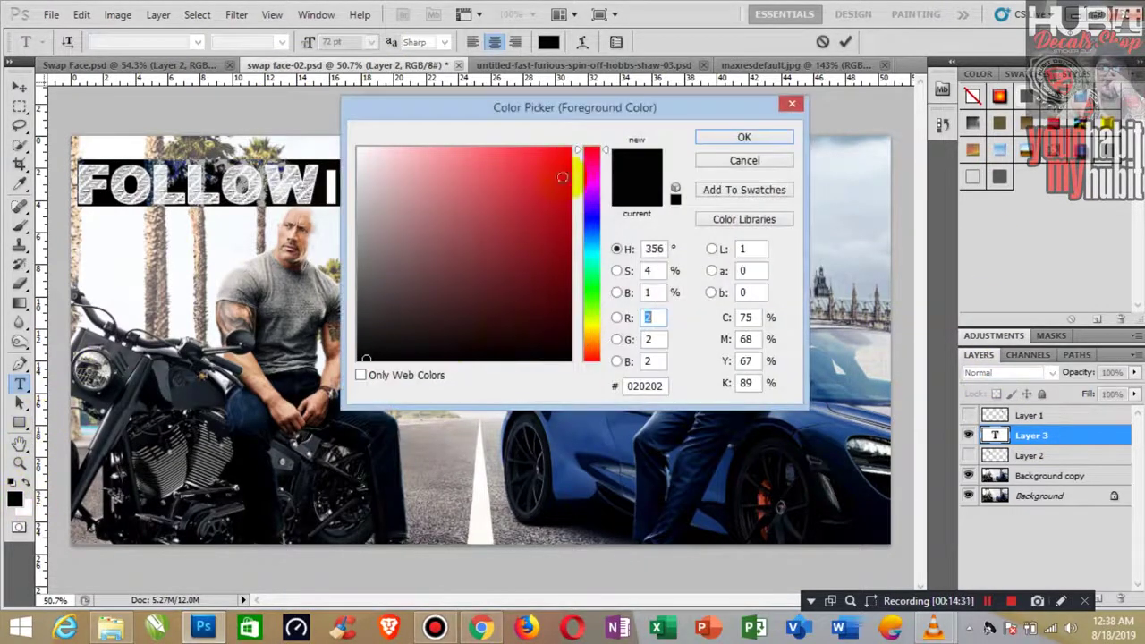
pyautogui.click(570, 155)
pyautogui.click(744, 137)
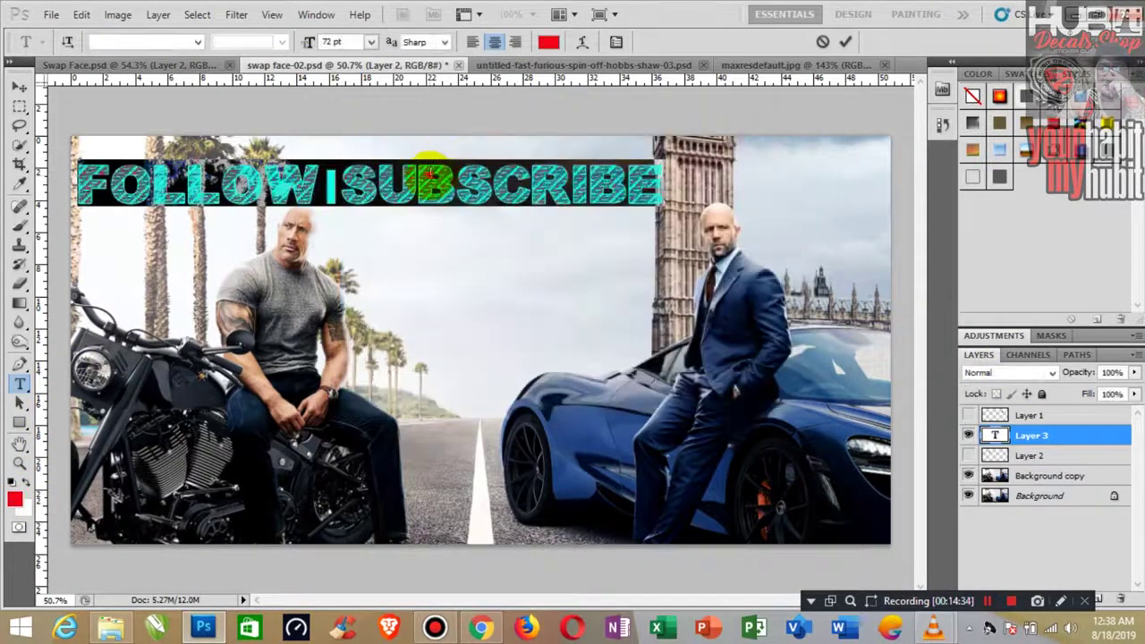
pyautogui.click(19, 87)
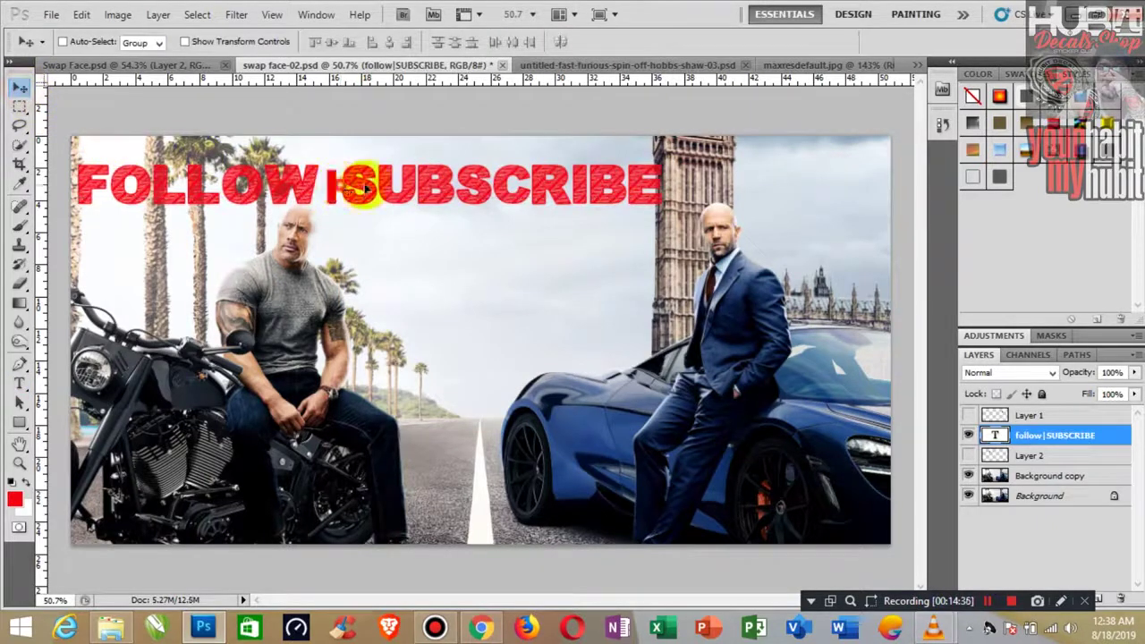
# - Move the red headline slightly right and up, briefly checking the Swap Face poster
pyautogui.moveTo(363, 188); pyautogui.dragTo(426, 178)
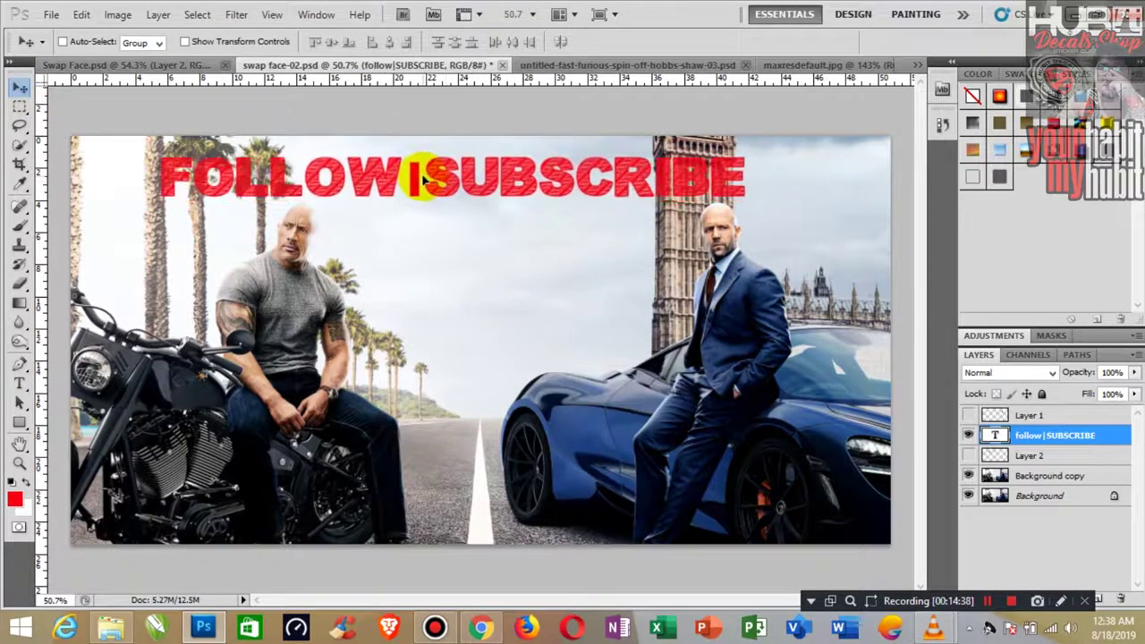
pyautogui.click(108, 68)
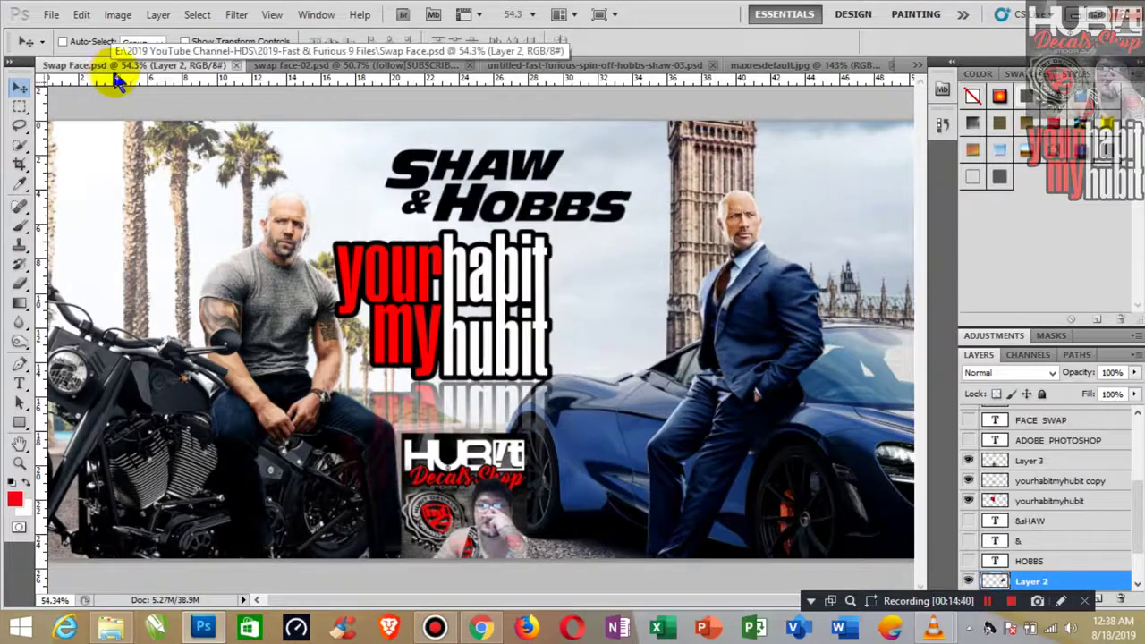
pyautogui.click(287, 70)
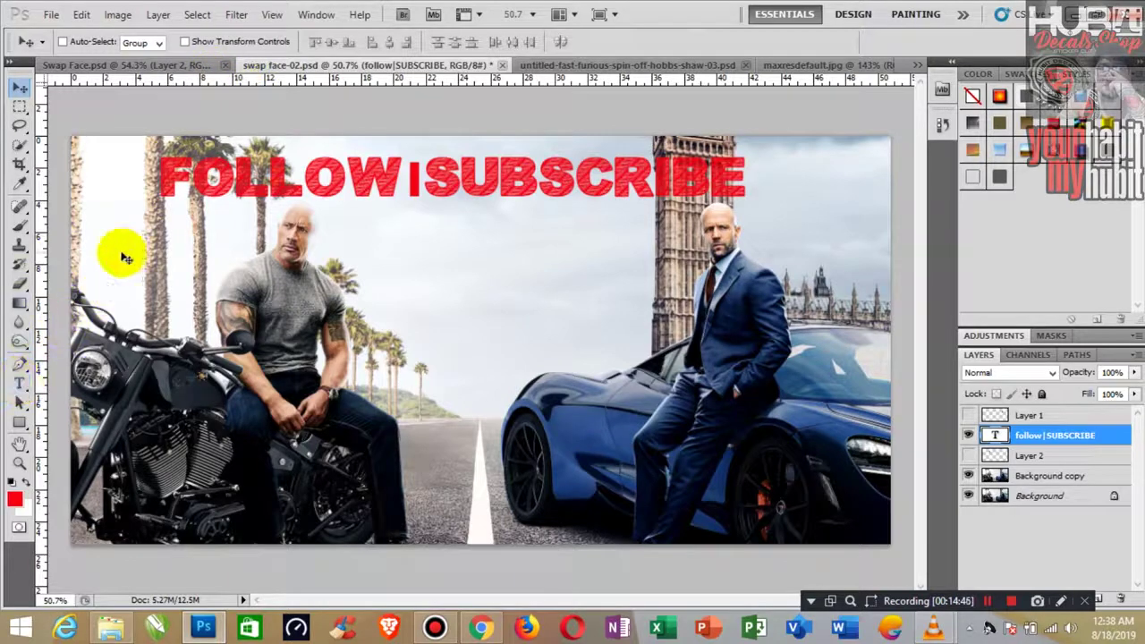
# - Zoom in on the yourhabit myhubit logo in Swap Face.psd, test-move it, then undo the move
pyautogui.click(89, 67)
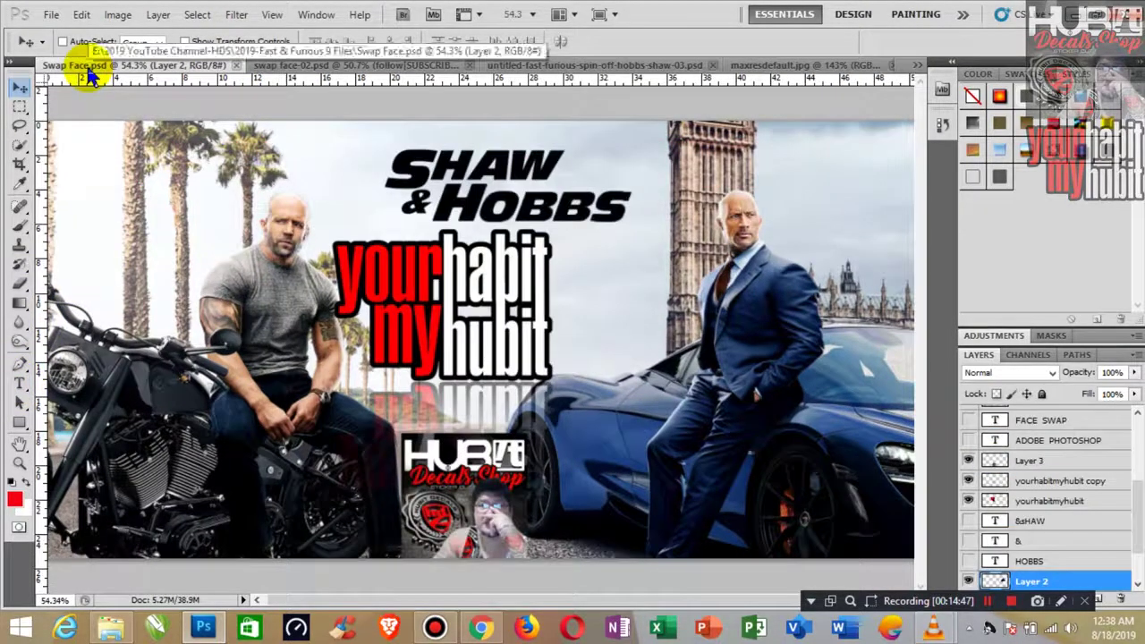
pyautogui.click(19, 462)
pyautogui.moveTo(330, 282)
pyautogui.mouseDown()
pyautogui.moveTo(374, 282)
pyautogui.moveTo(342, 262)
pyautogui.moveTo(353, 275)
pyautogui.mouseUp()
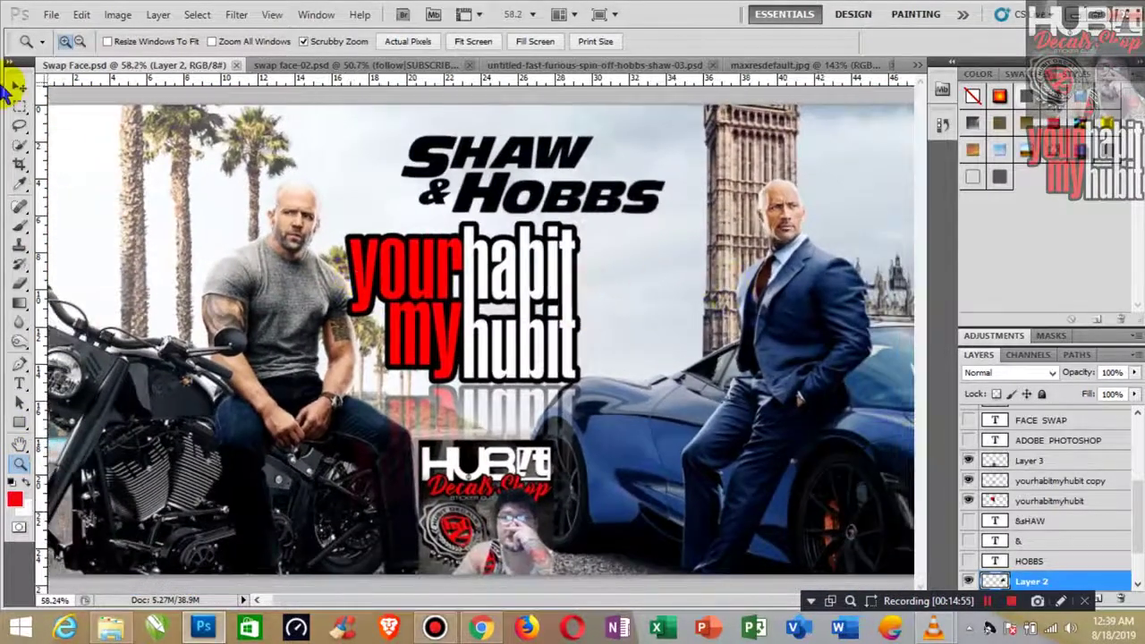
pyautogui.click(19, 87)
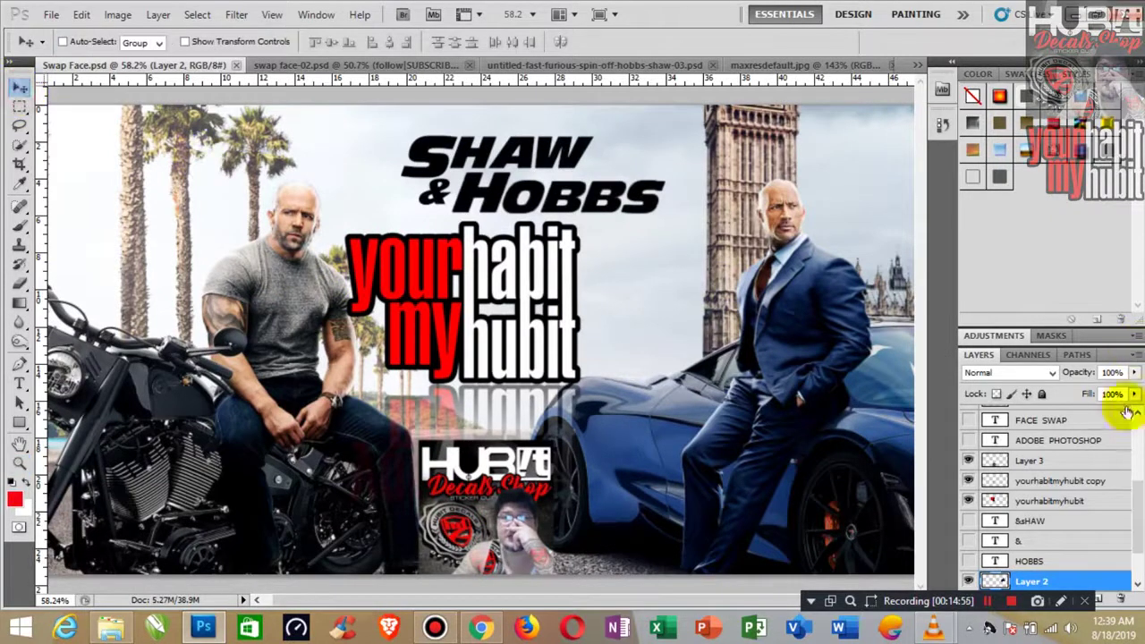
pyautogui.scroll(-3, 1139, 487)
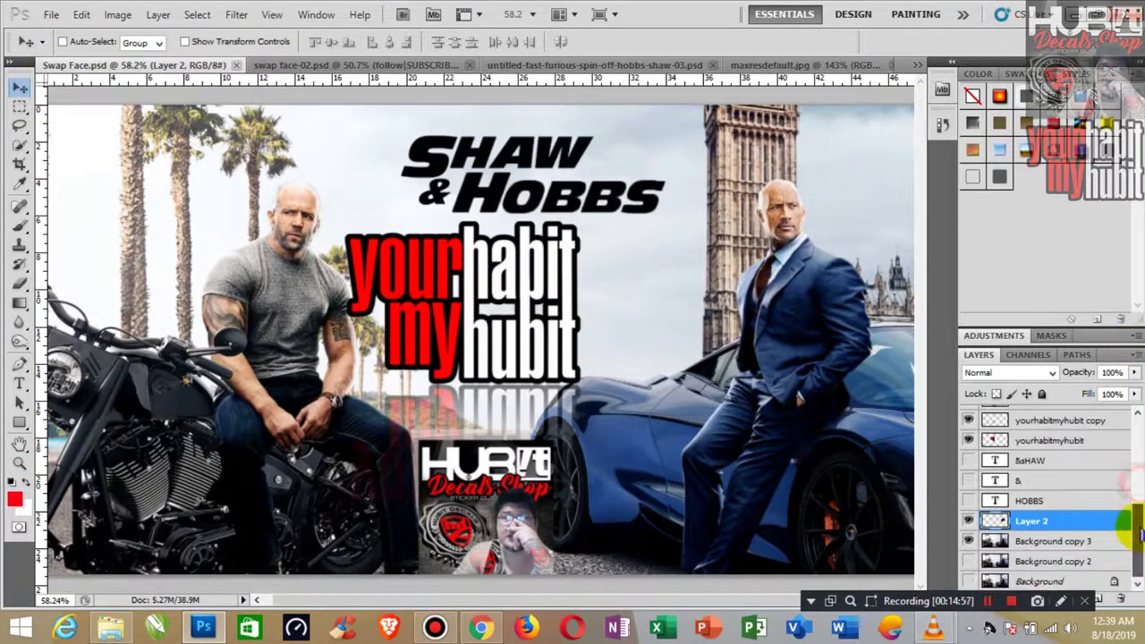
pyautogui.click(993, 440)
pyautogui.moveTo(530, 328)
pyautogui.mouseDown()
pyautogui.moveTo(767, 333)
pyautogui.moveTo(810, 286)
pyautogui.mouseUp()
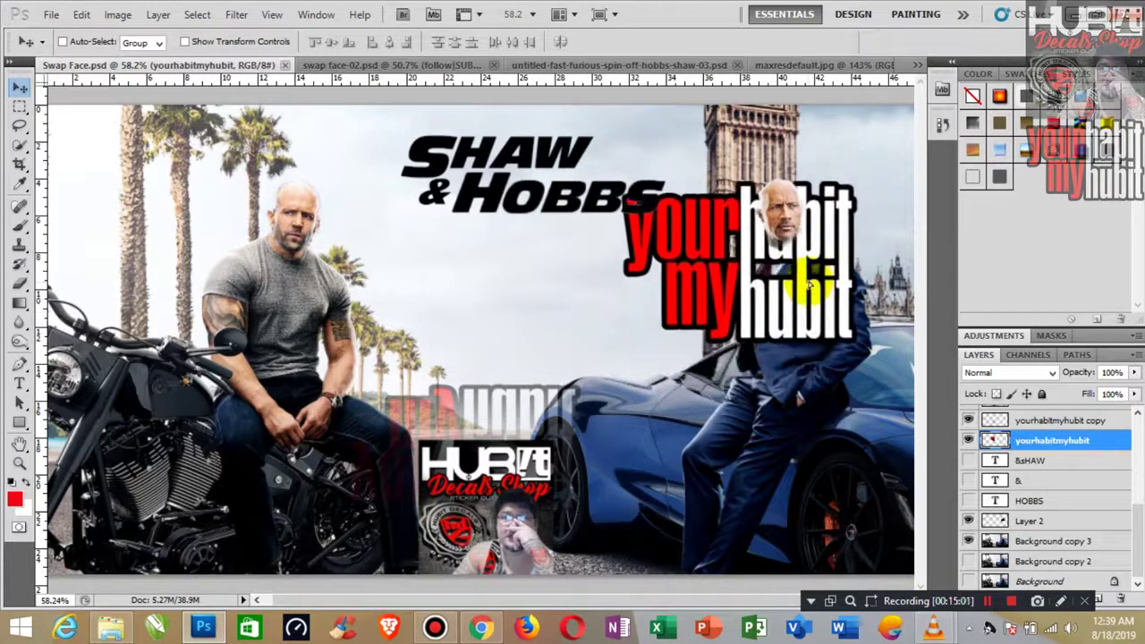
pyautogui.moveTo(809, 286)
pyautogui.mouseDown()
pyautogui.moveTo(480, 339)
pyautogui.moveTo(388, 313)
pyautogui.moveTo(402, 295)
pyautogui.mouseUp()
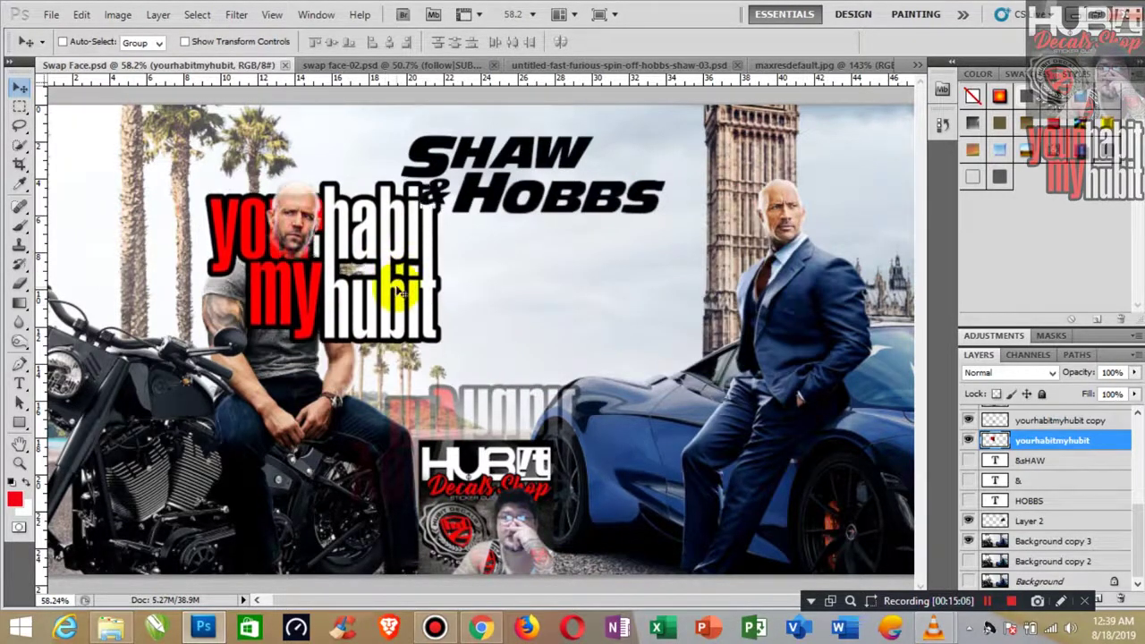
pyautogui.hotkey('ctrl', 'z')
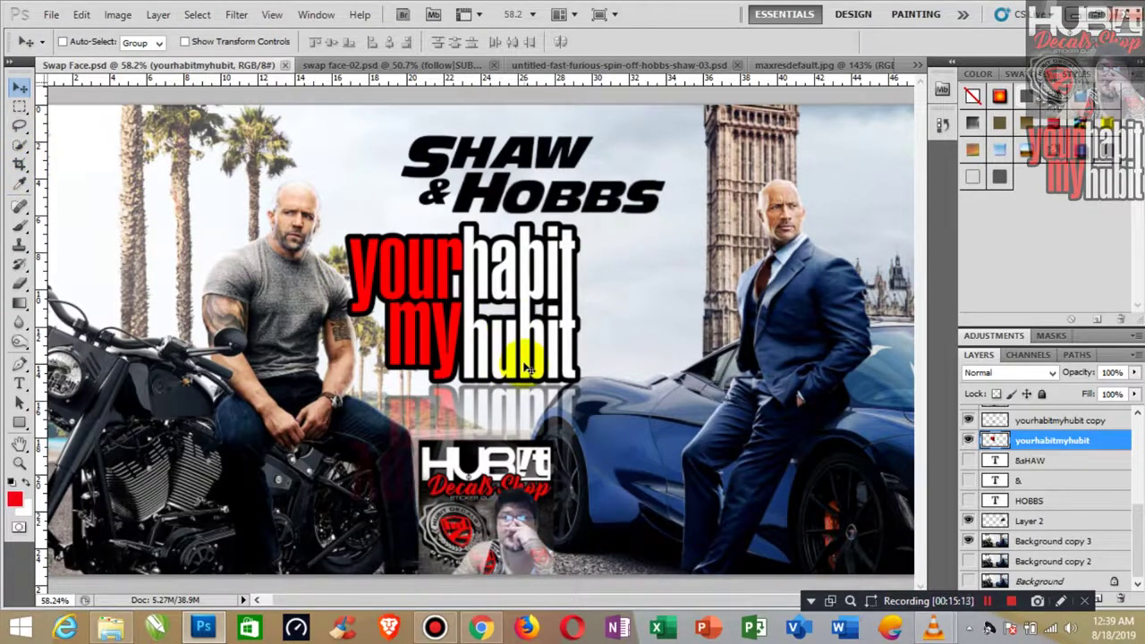
# - Split the swap face-02 headline into FOLLOW over SUBSCRIBE without the divider, and shift it right
pyautogui.click(348, 66)
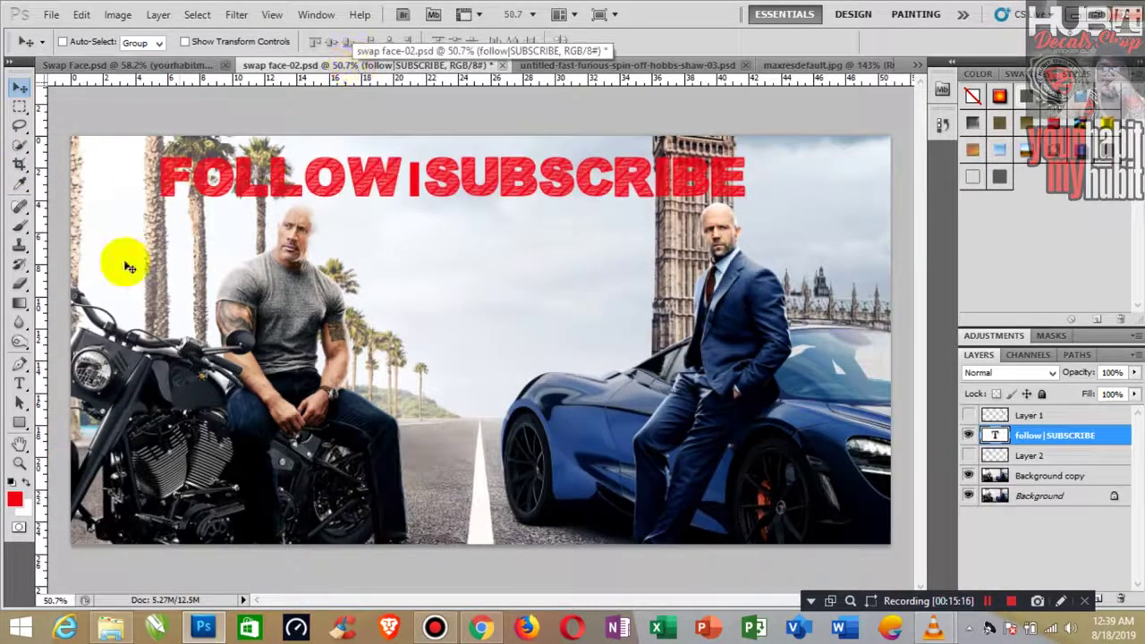
pyautogui.click(19, 382)
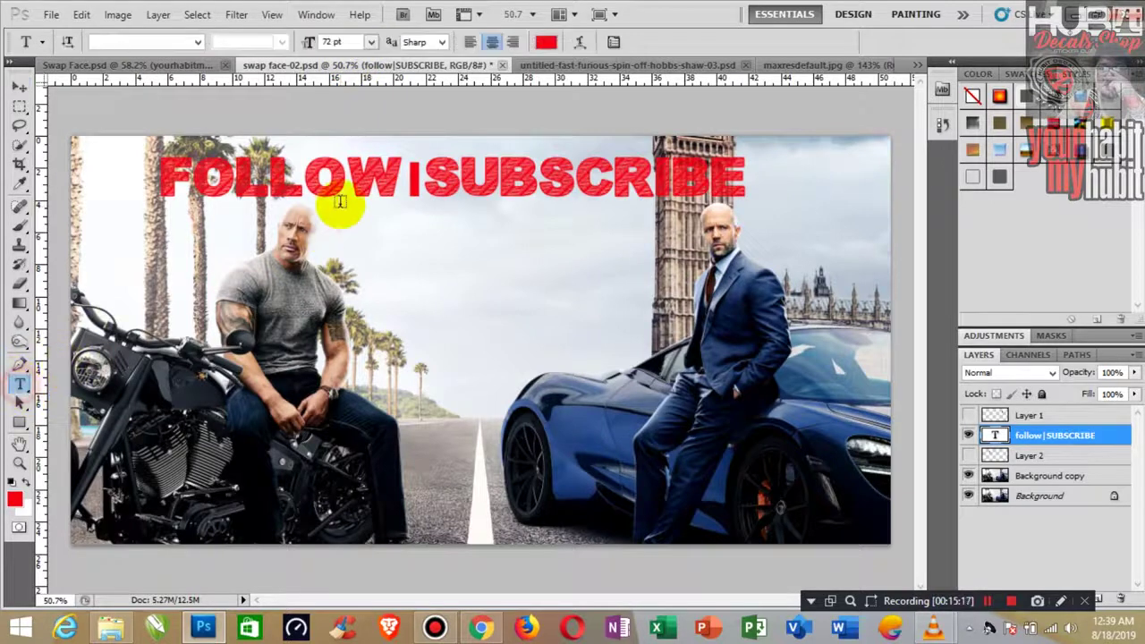
pyautogui.click(406, 181)
pyautogui.press('Return')
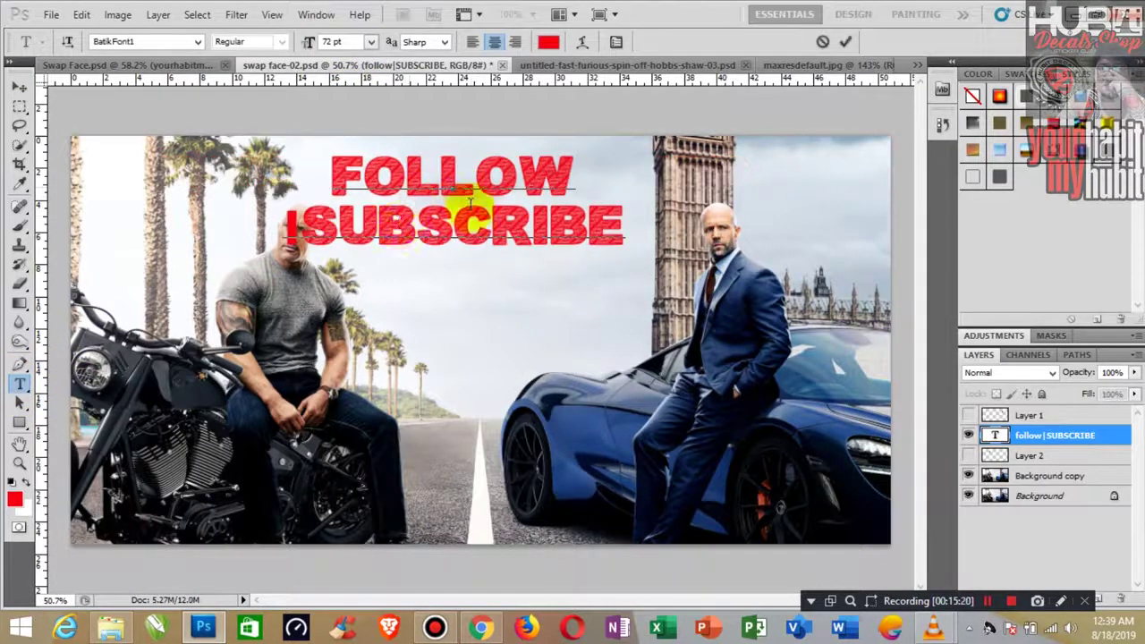
pyautogui.press('BackSpace')
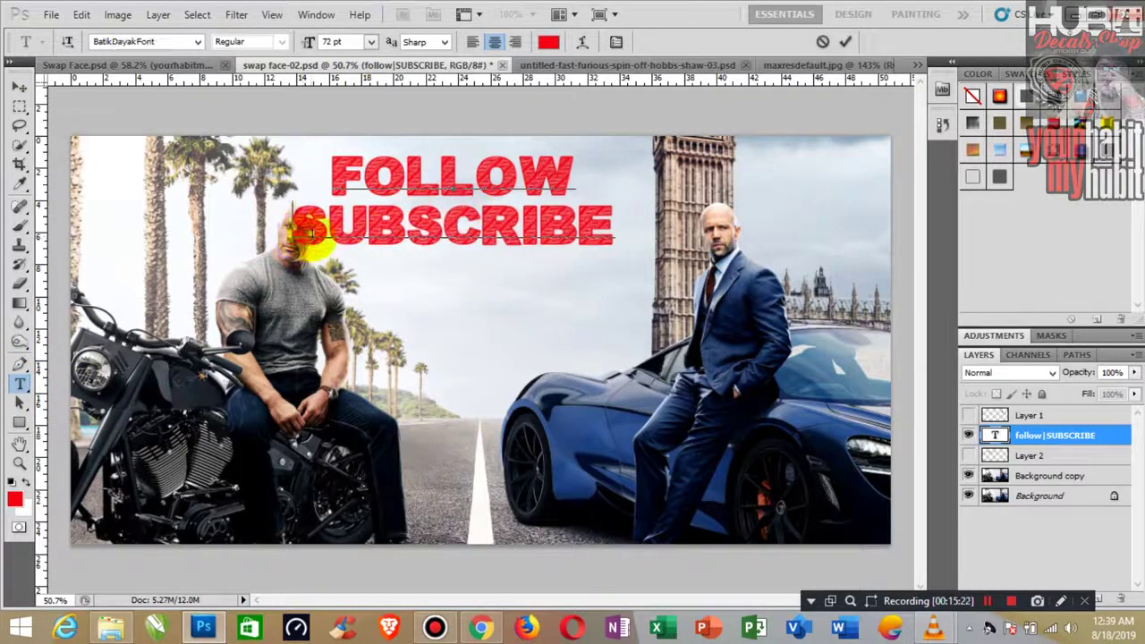
pyautogui.click(18, 87)
pyautogui.moveTo(478, 250); pyautogui.dragTo(513, 249)
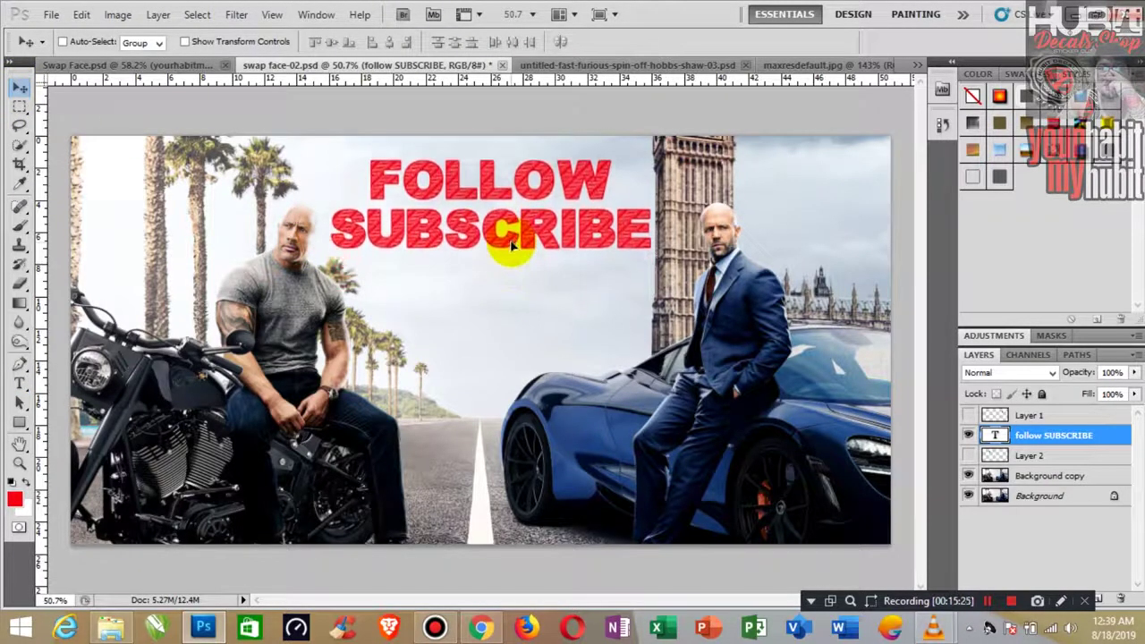
# - Glance at the spin-off and maxresdefault.jpg images, then return to the Swap Face poster
pyautogui.click(582, 67)
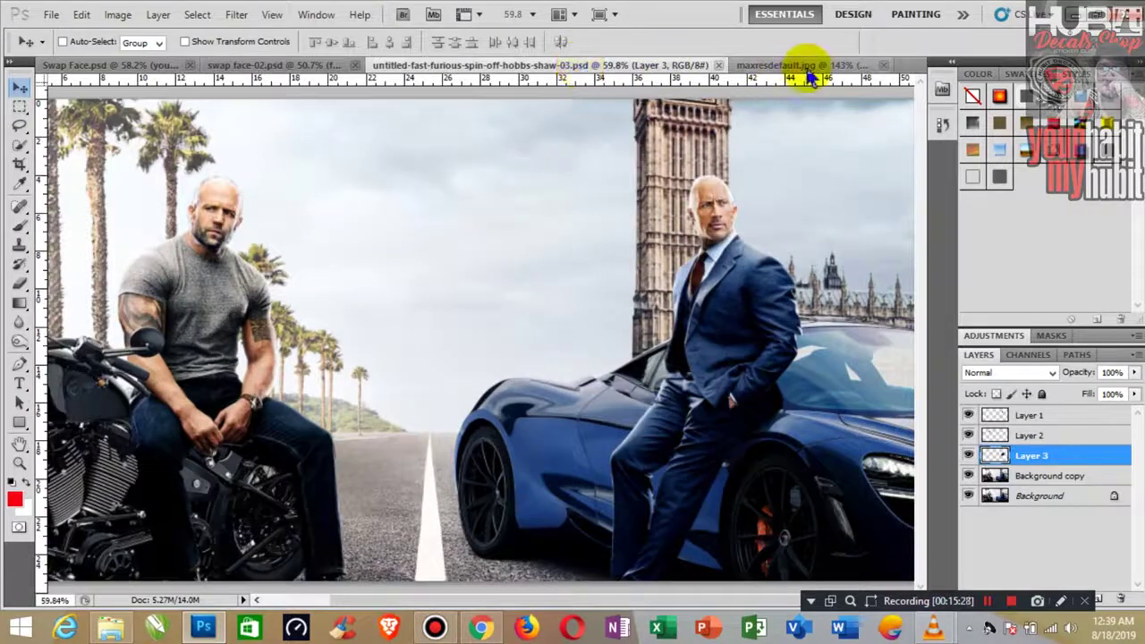
pyautogui.click(800, 65)
pyautogui.click(357, 65)
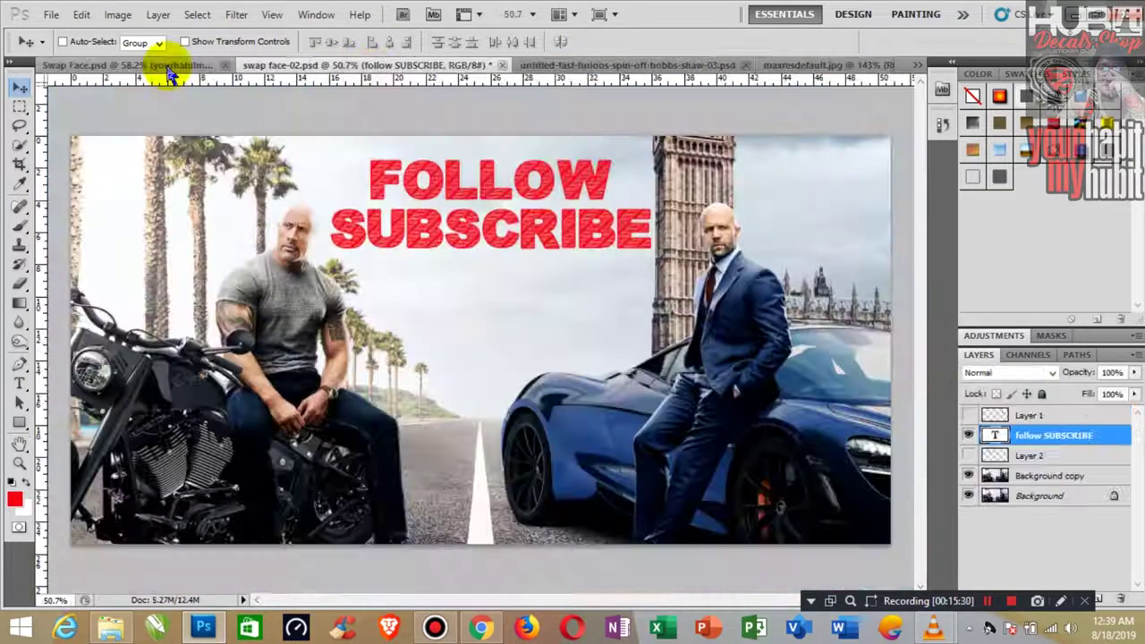
pyautogui.click(161, 65)
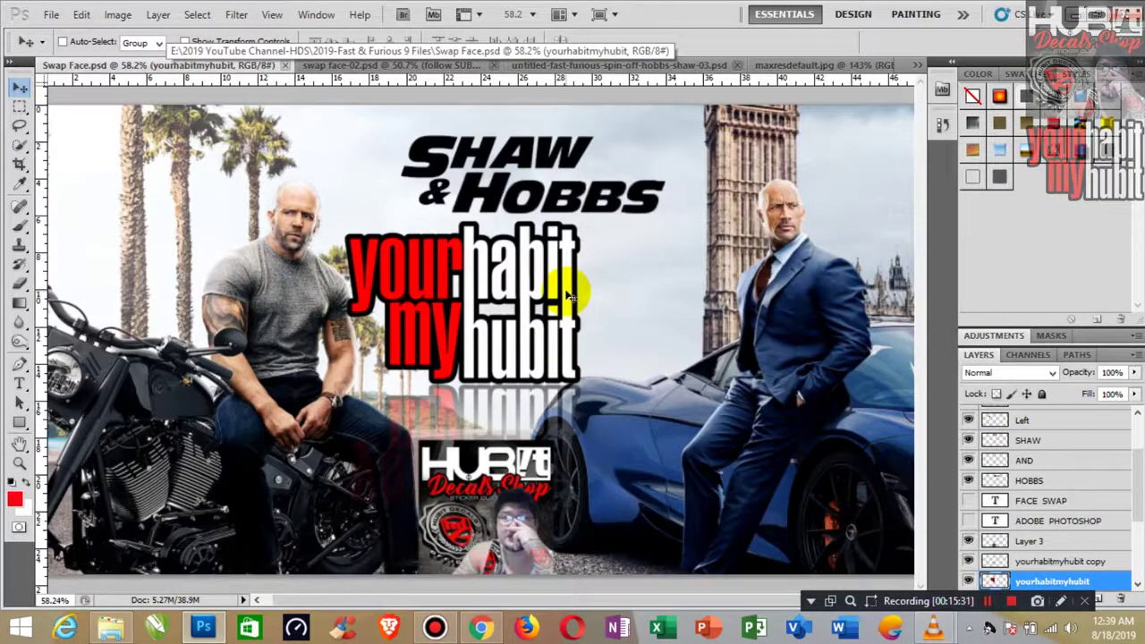